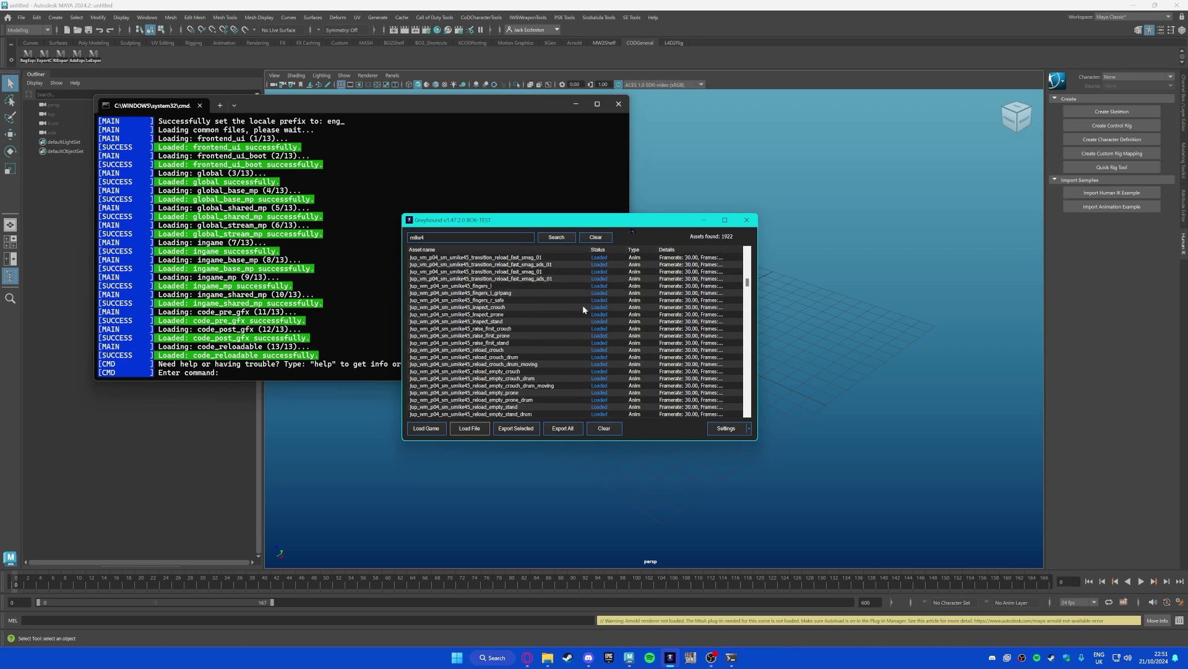
Step: Examine the mike4 animation names in the Greyhound asset list and arrange it beside the command window
scroll(538, 309, "down", 10)
scroll(433, 301, "down", 15)
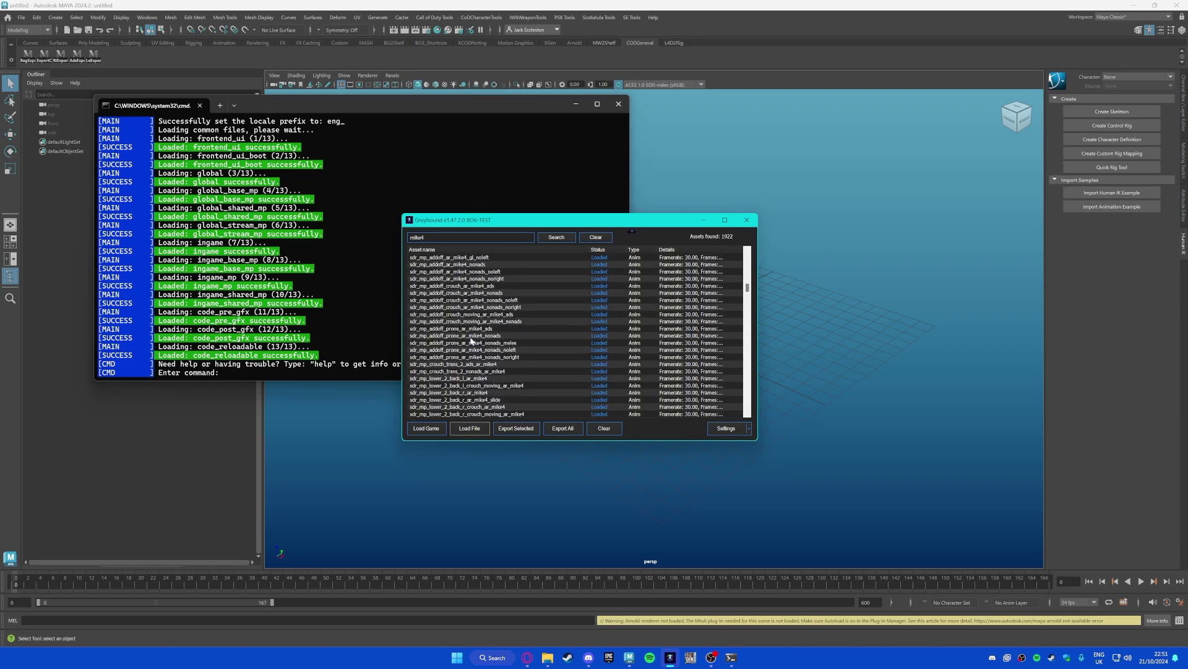
scroll(474, 343, "down", 8)
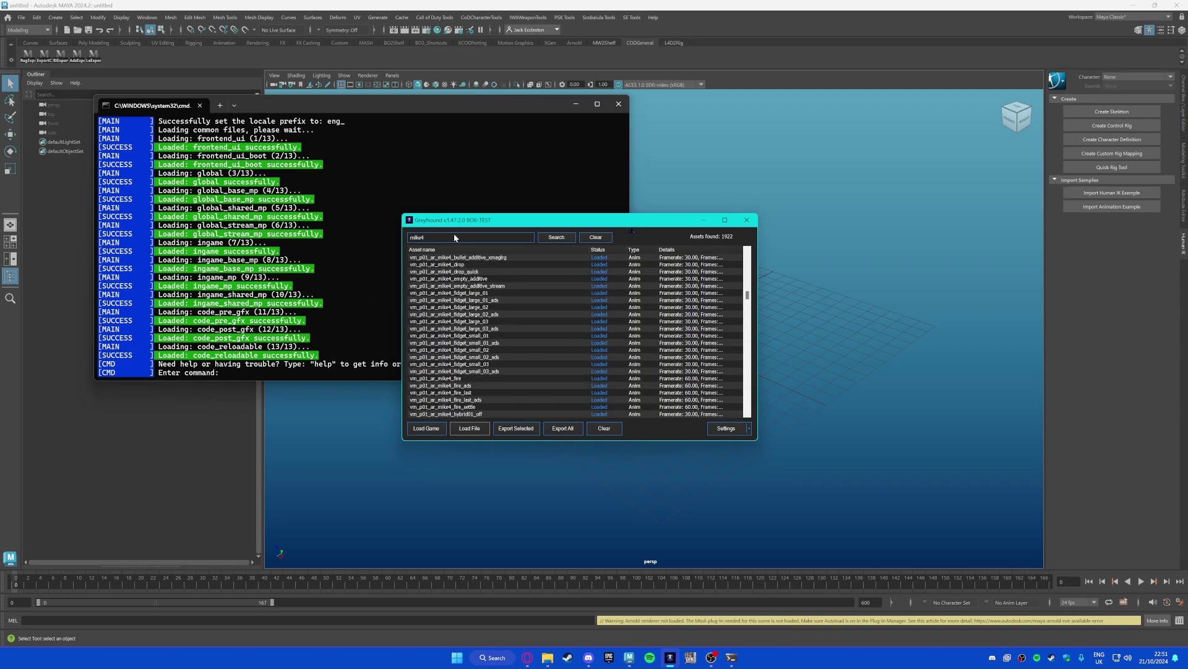
left_click_drag(336, 114, 378, 43)
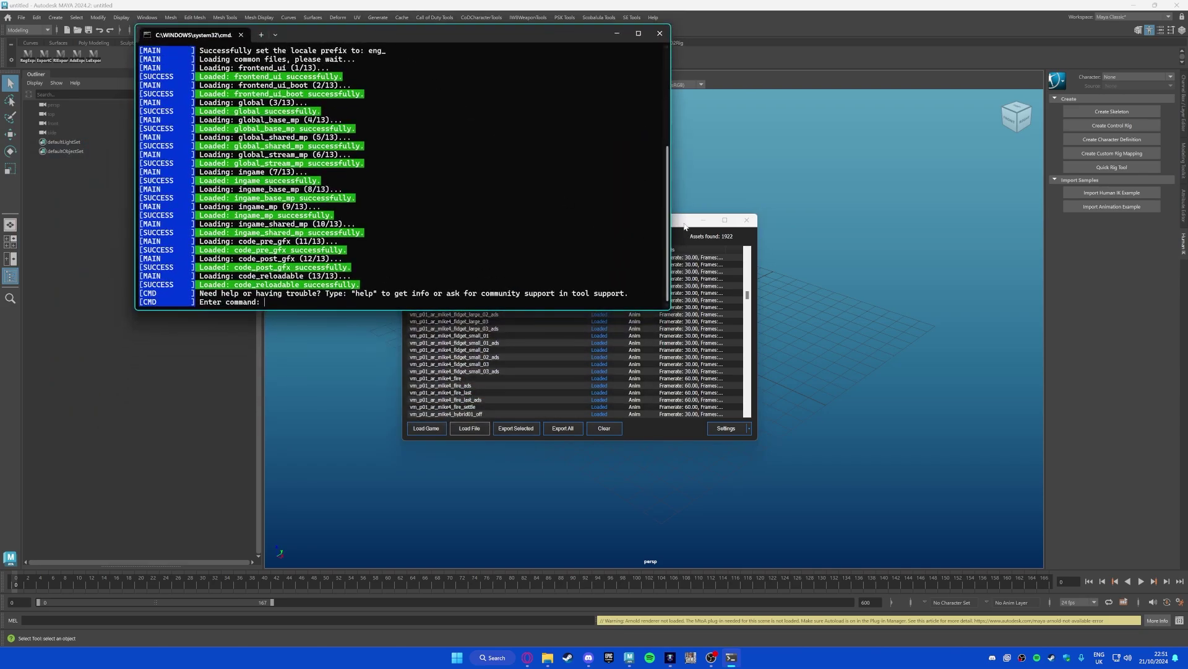
mouse_move(684, 226)
left_mouse_down()
mouse_move(680, 253)
mouse_move(676, 226)
left_mouse_up()
scroll(442, 352, "up", 6)
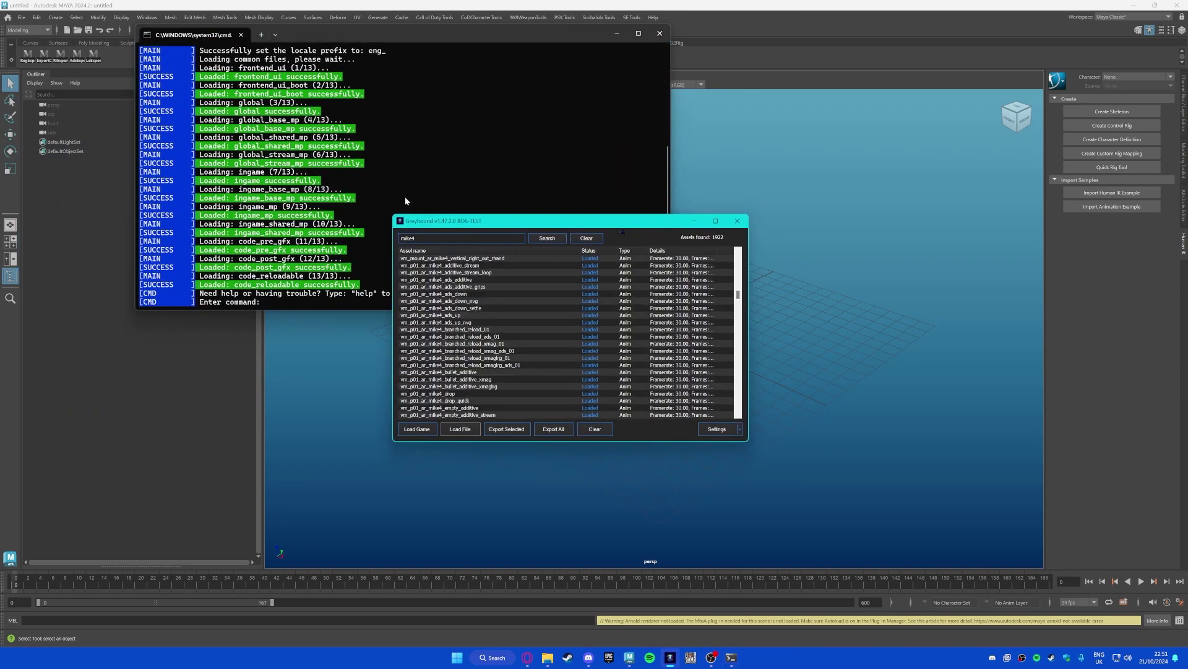
left_click(352, 92)
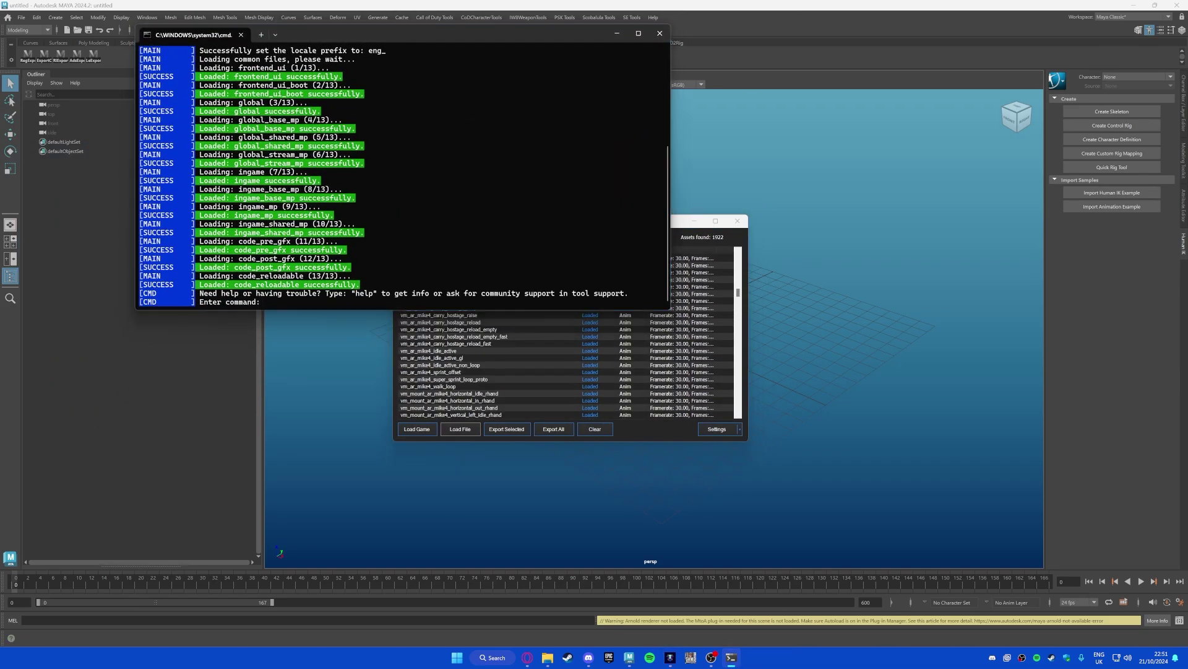
scroll(588, 303, "up", 9)
left_click_drag(465, 221, 585, 249)
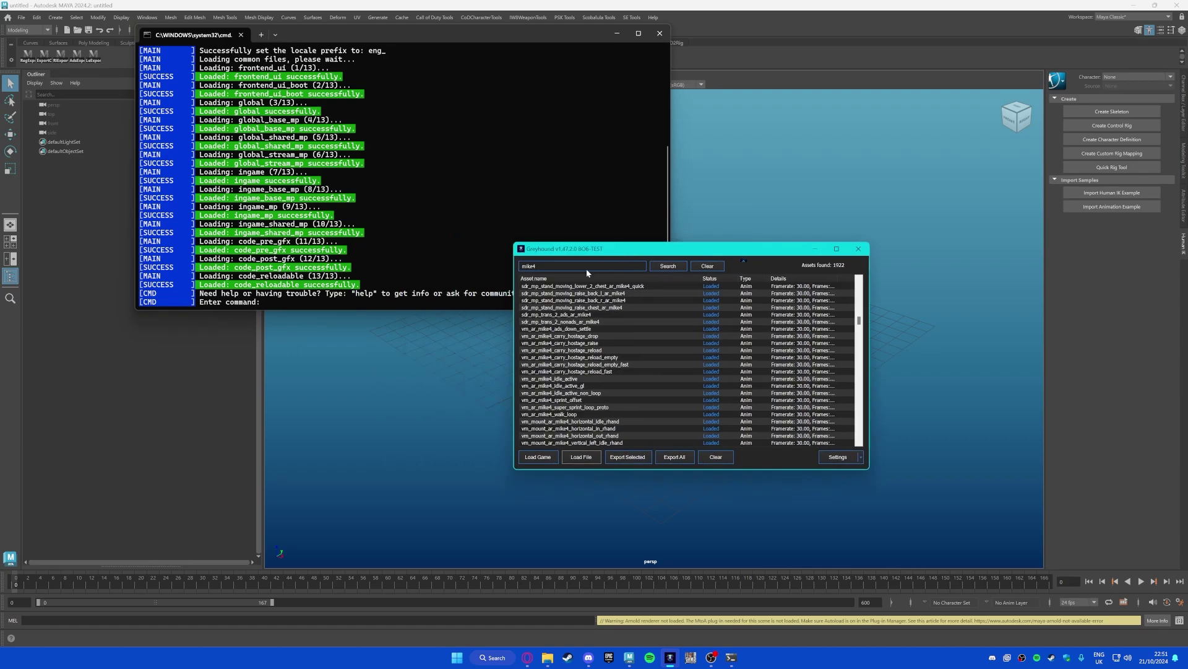
Step: Filter the asset list by vm_ar_mike4
double_click(552, 266)
type("vm_ar_")
key("Return")
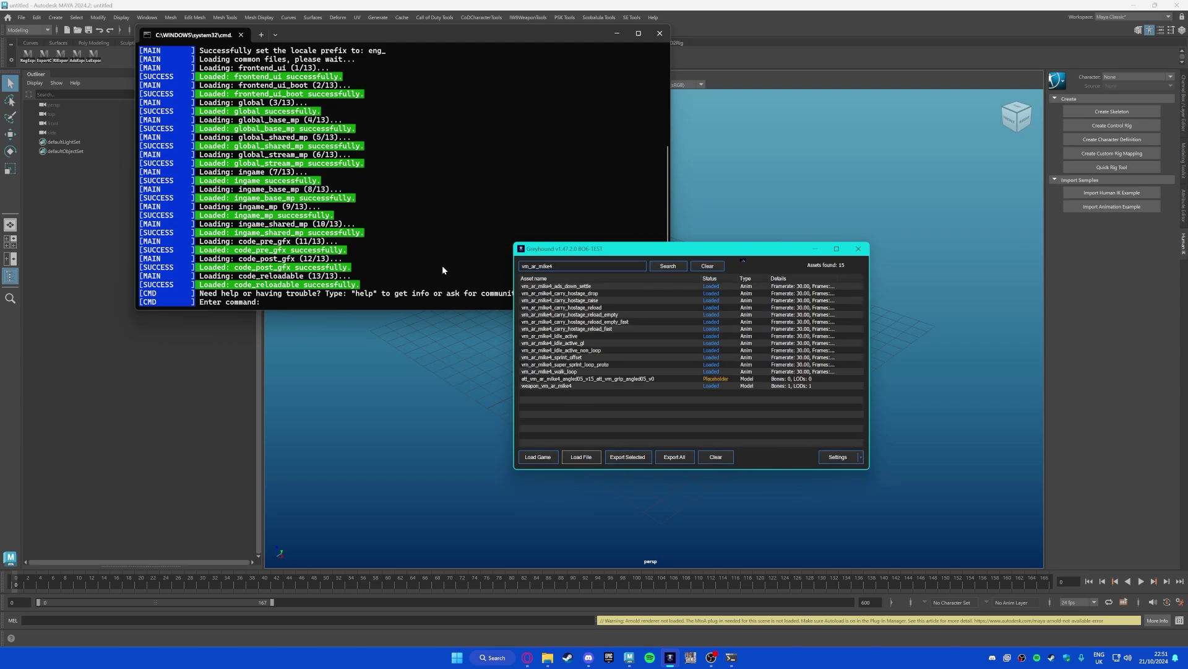
Step: Correct the asset search to vm_p01_ar_mike4 and run it
left_click(538, 266)
type("p01")
key("BackSpace")
key("BackSpace")
key("BackSpace")
key("BackSpace")
key("BackSpace")
key("BackSpace")
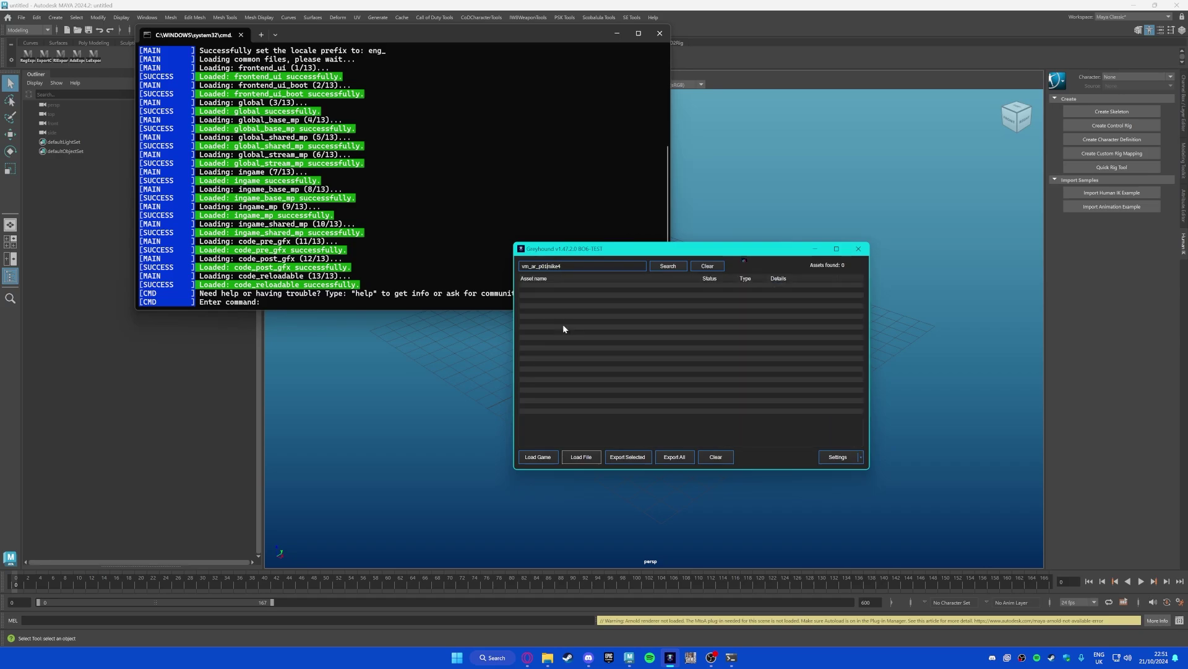
type("p01_ar_")
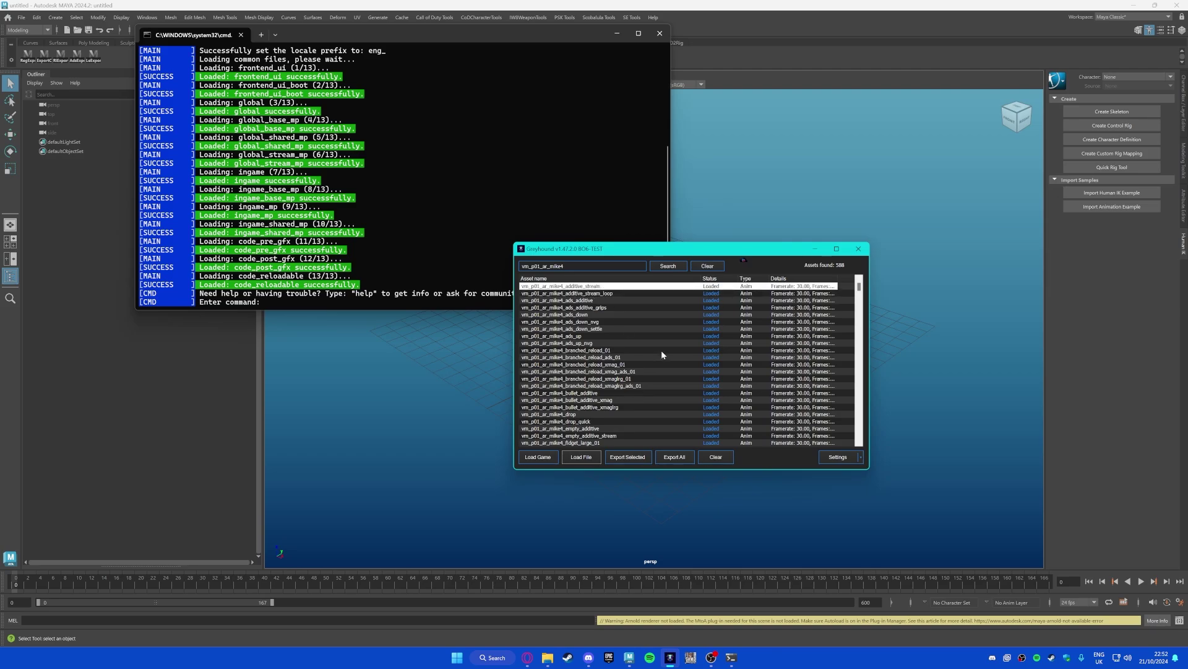
Step: Export all the vm_p01_ar_mike4 animations, from the start of the list through vm_p01_ar_mike4_walk_to_super_sprint
scroll(661, 350, "down", 20)
scroll(659, 355, "down", 20)
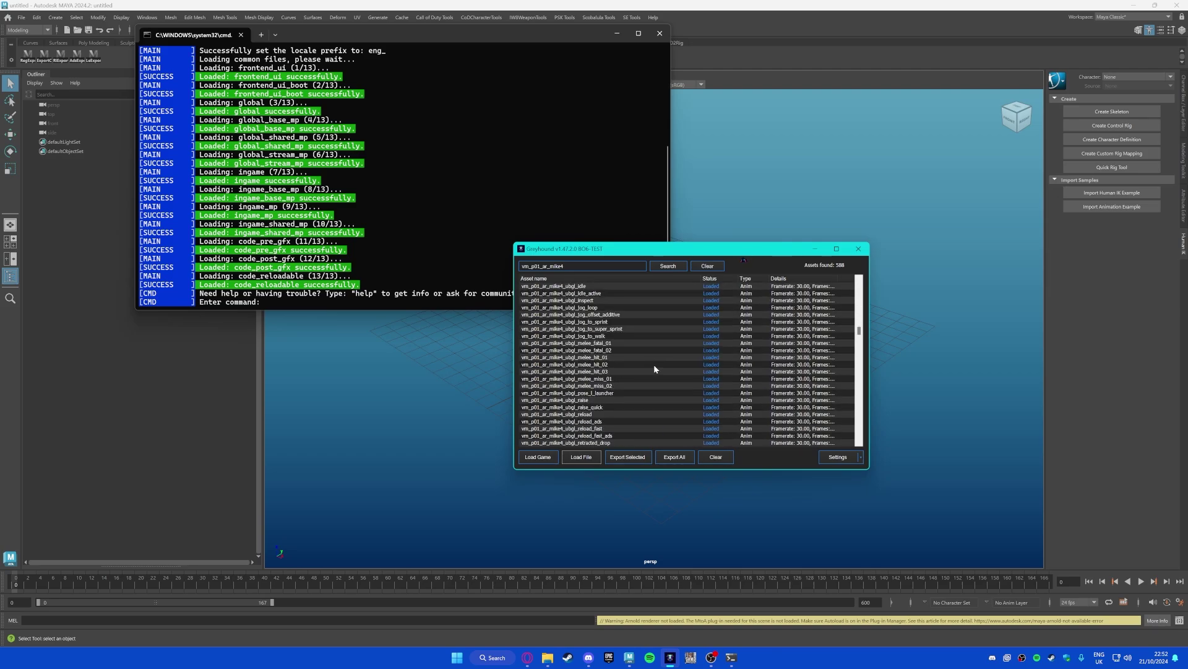
scroll(654, 379, "up", 3)
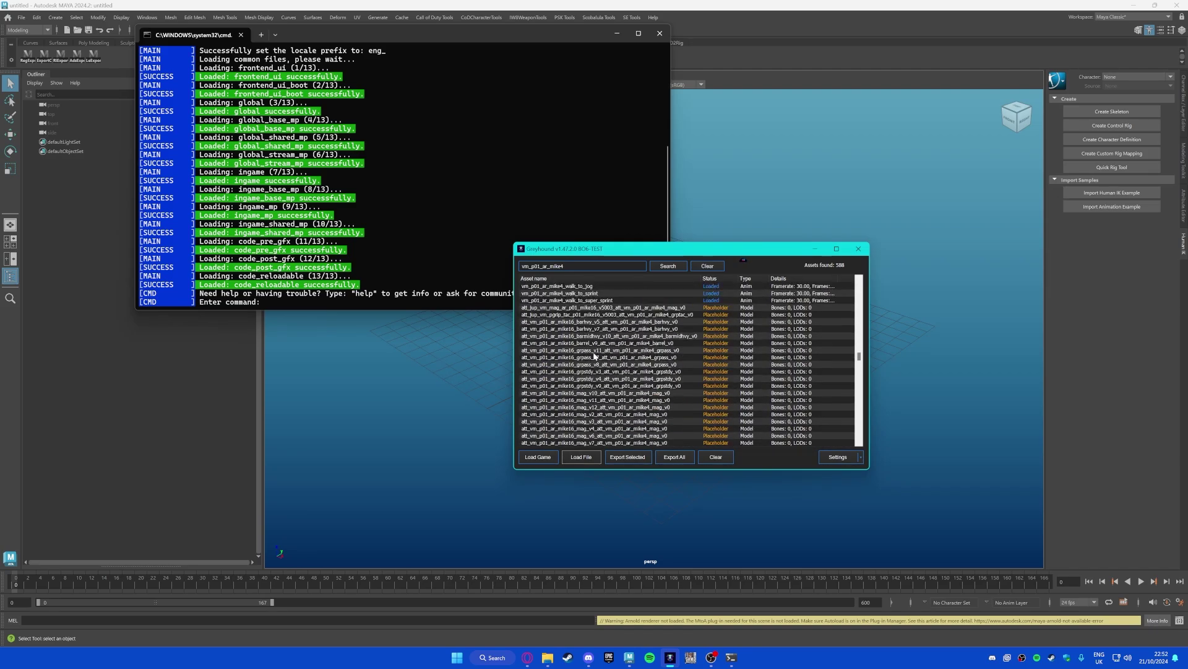
left_click(627, 456)
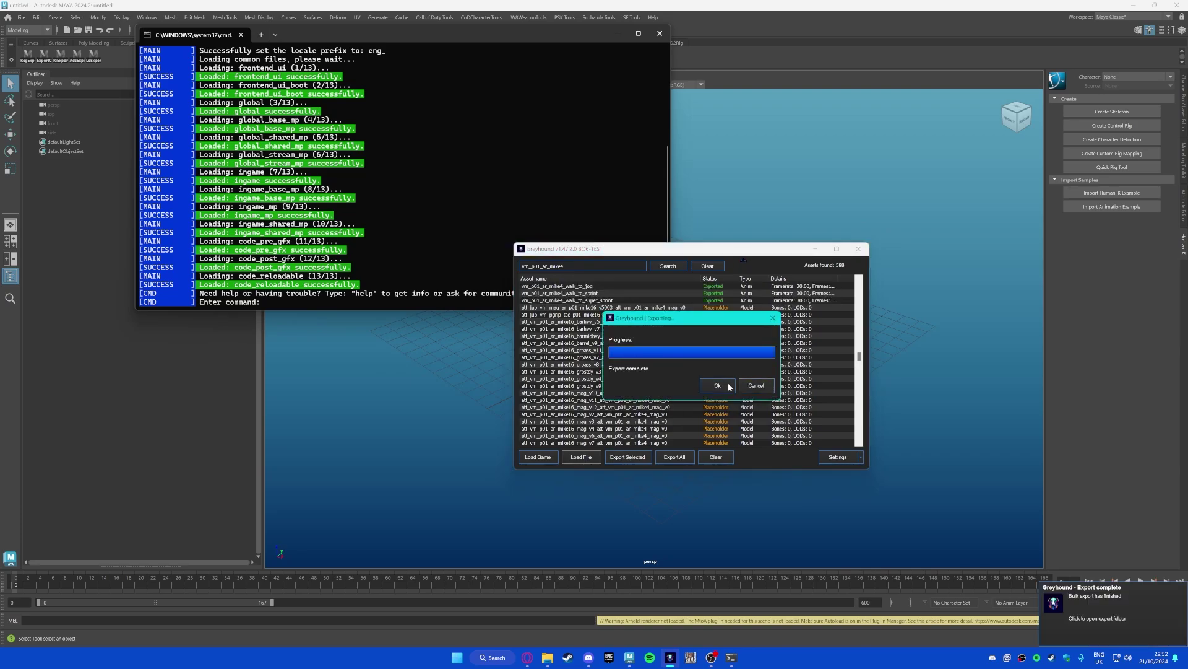
scroll(649, 366, "up", 3)
Step: Run loadwc *mike4* in the command window and reload the game assets in Greyhound, filtered by vm_p01_ar_mike4
key("alt+Tab")
type("lo")
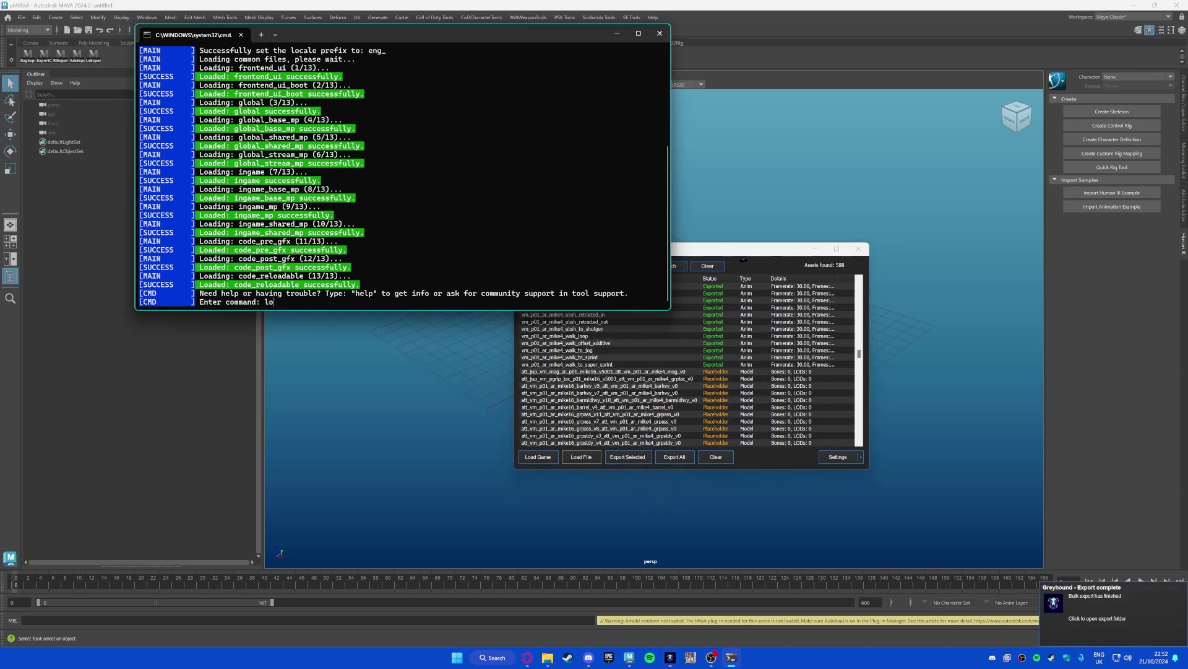
type("adwc *mike4*")
key("Return")
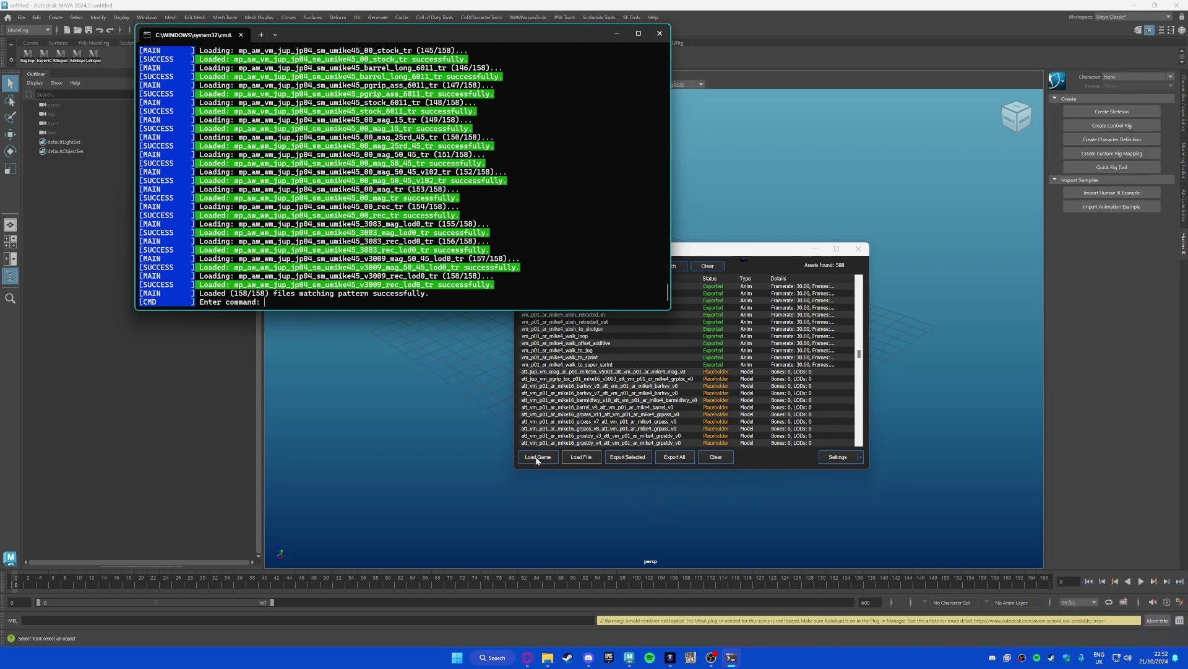
left_click(528, 456)
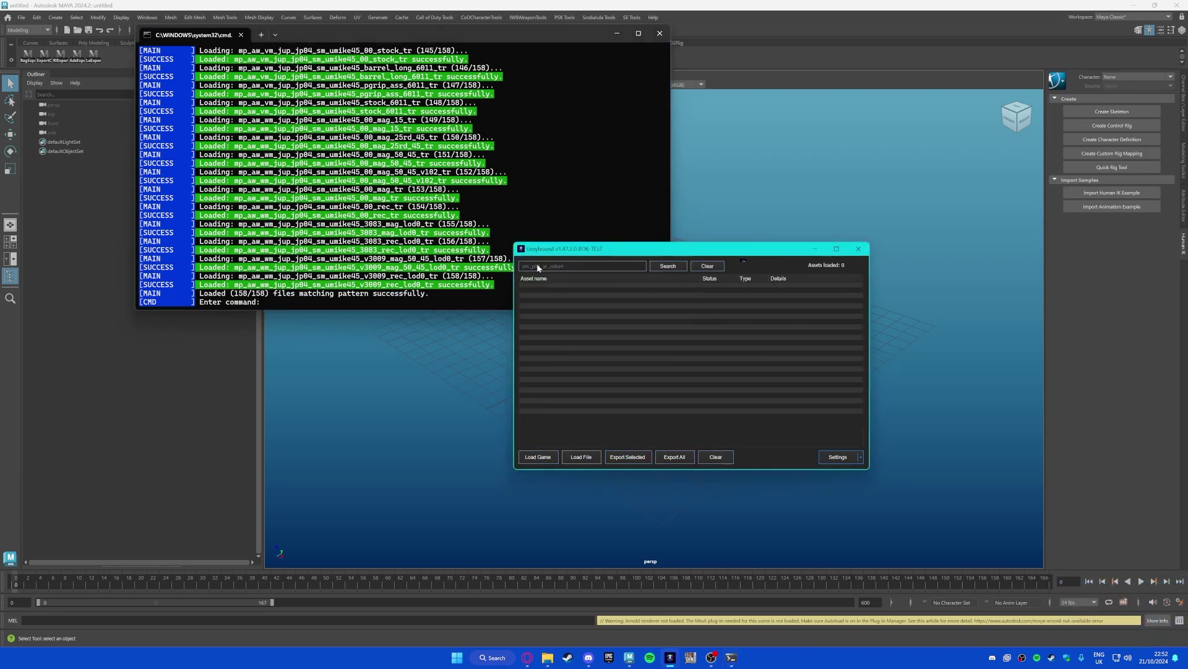
left_click(668, 267)
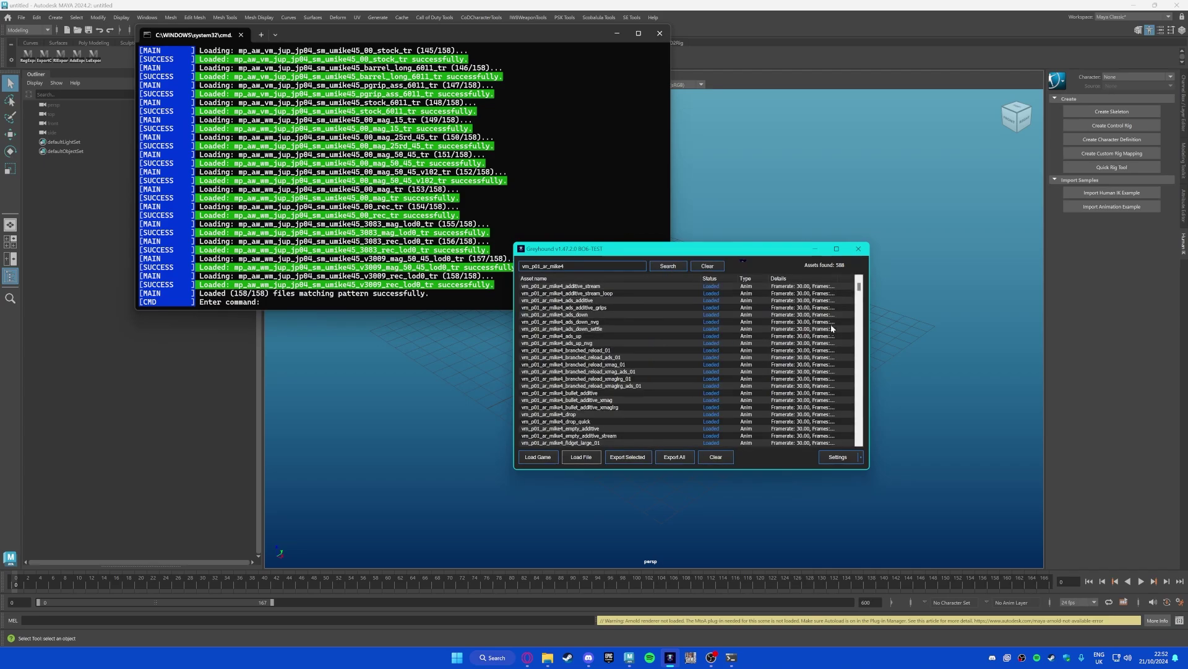
Step: Export the models att_vm_p01_ar_mike4_pistolgrip_v0, att_vm_p01_ar_mike4_rec_v0 and att_vm_p01_ar_mike4_stock_v0
left_click_drag(859, 286, 863, 395)
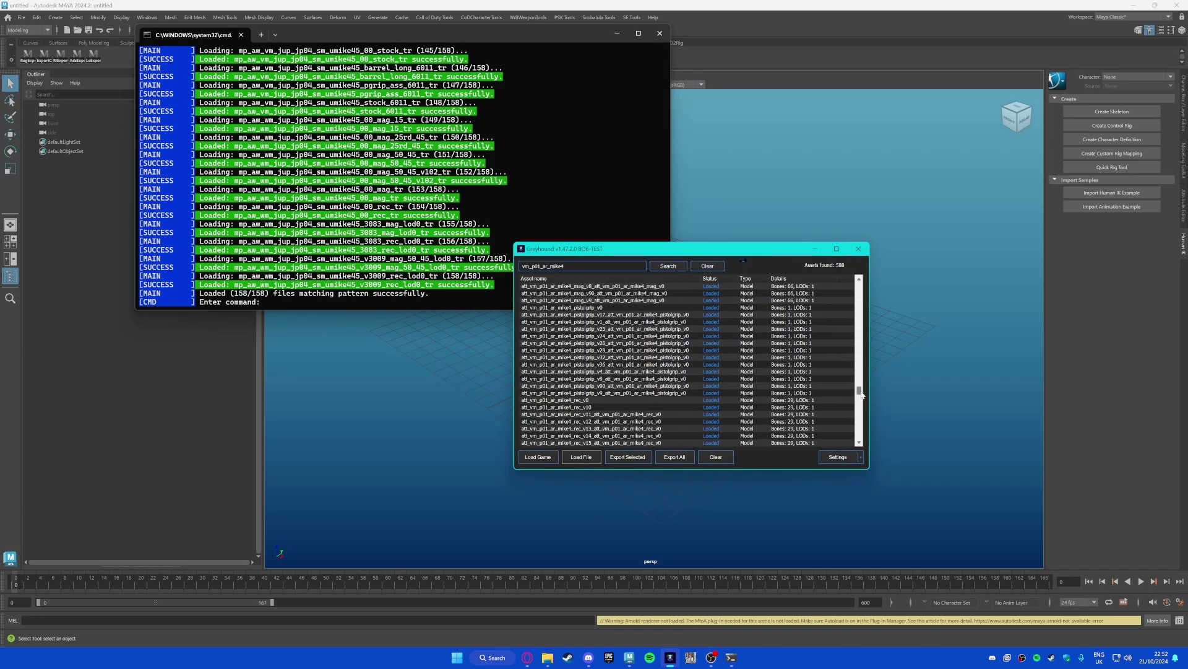
double_click(588, 308)
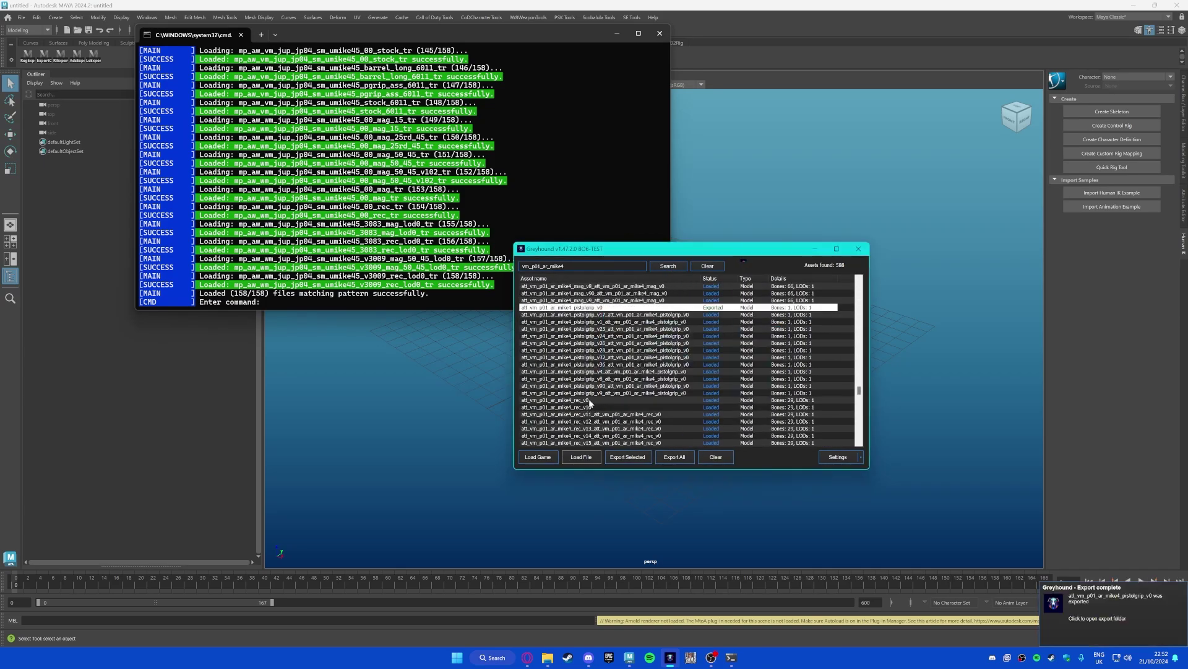
double_click(589, 401)
scroll(589, 403, "down", 12)
double_click(588, 401)
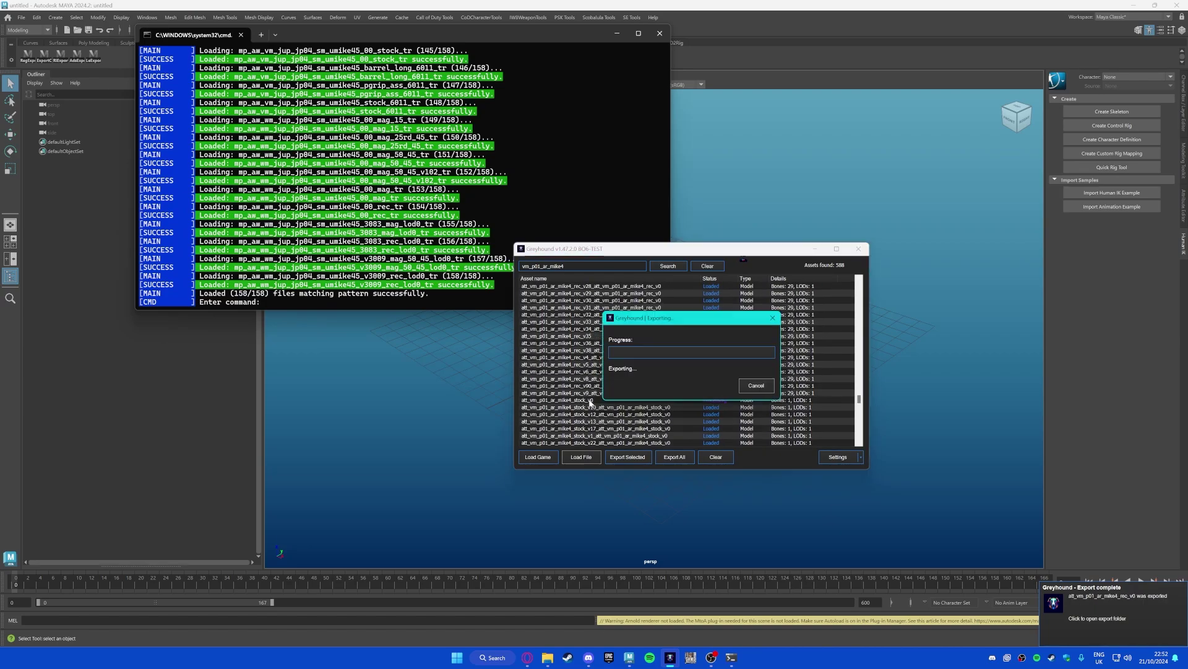
Step: Export the models att_vm_p01_ar_mike4_mag_v0 and att_vm_p01_ar_mike4_barrel_v0
scroll(590, 403, "down", 10)
scroll(588, 376, "up", 10)
scroll(588, 371, "up", 15)
double_click(589, 322)
scroll(589, 322, "up", 8)
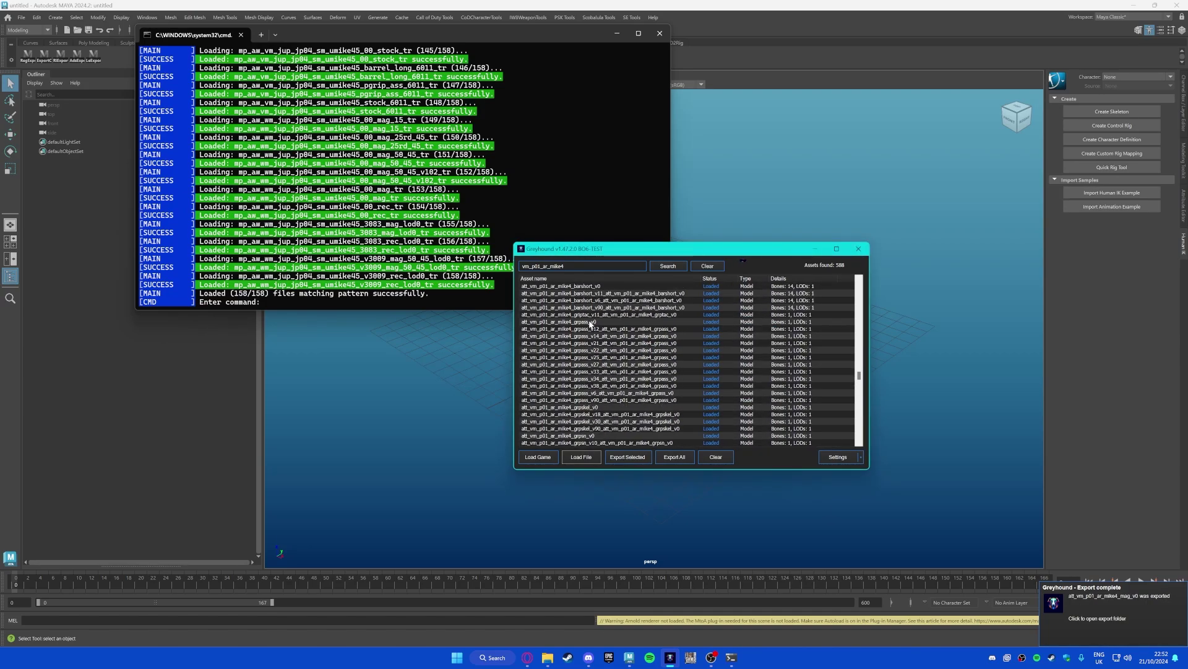
scroll(594, 340, "down", 3)
scroll(595, 356, "up", 14)
double_click(591, 407)
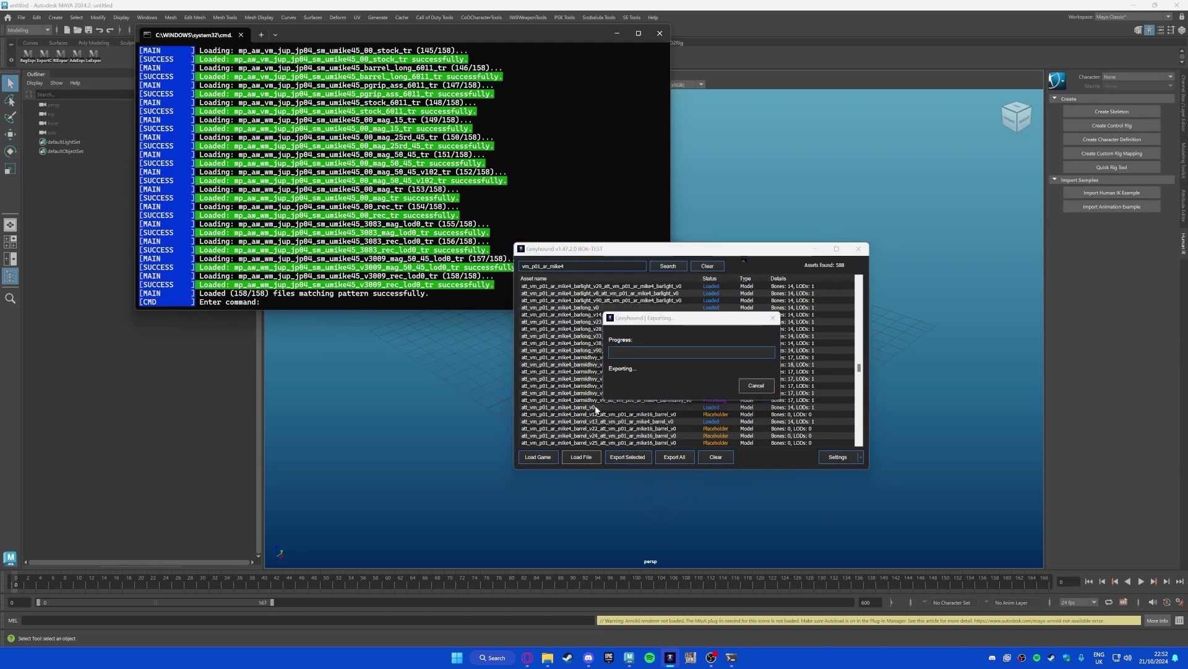
double_click(589, 407)
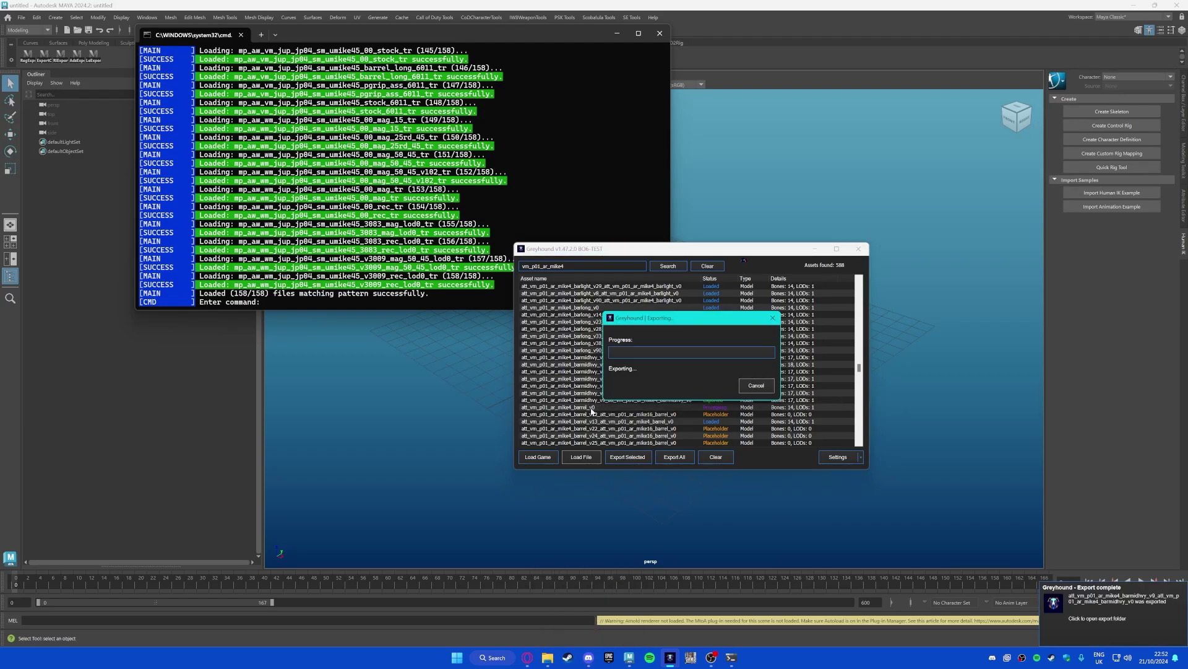
scroll(591, 390, "up", 14)
scroll(593, 387, "up", 1)
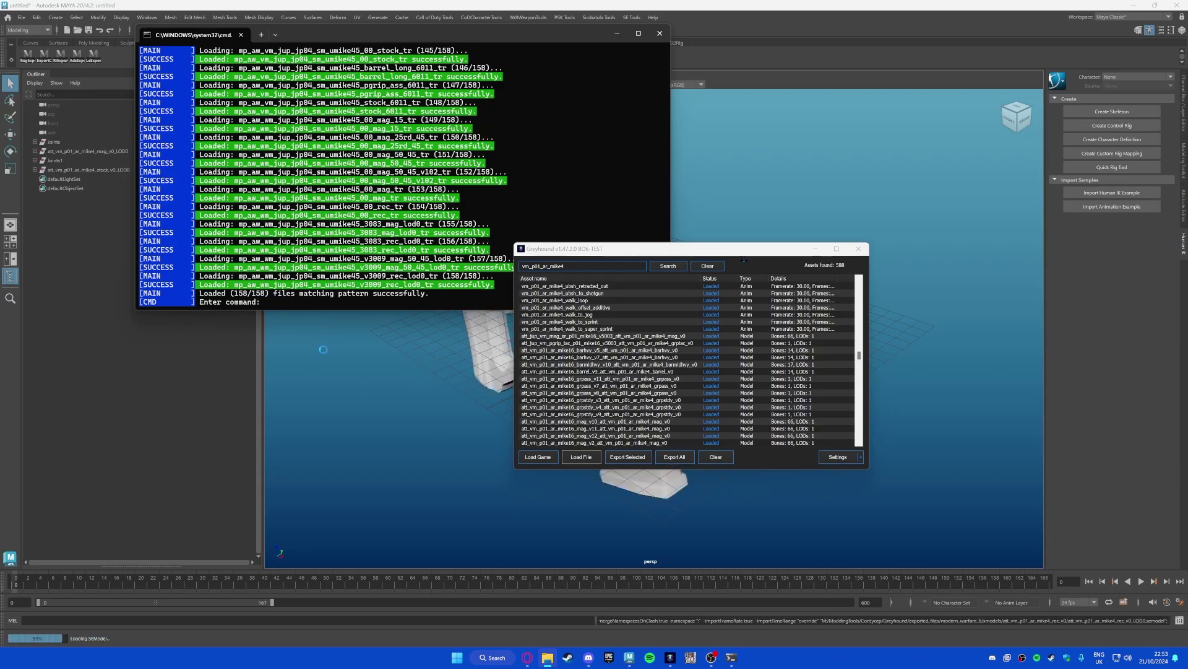
Step: Switch to Maya, frame the imported rifle parts and expand all their joint groups, including the receiver's j_gun and tag_sling
left_click(859, 180)
key("f")
left_click(35, 215)
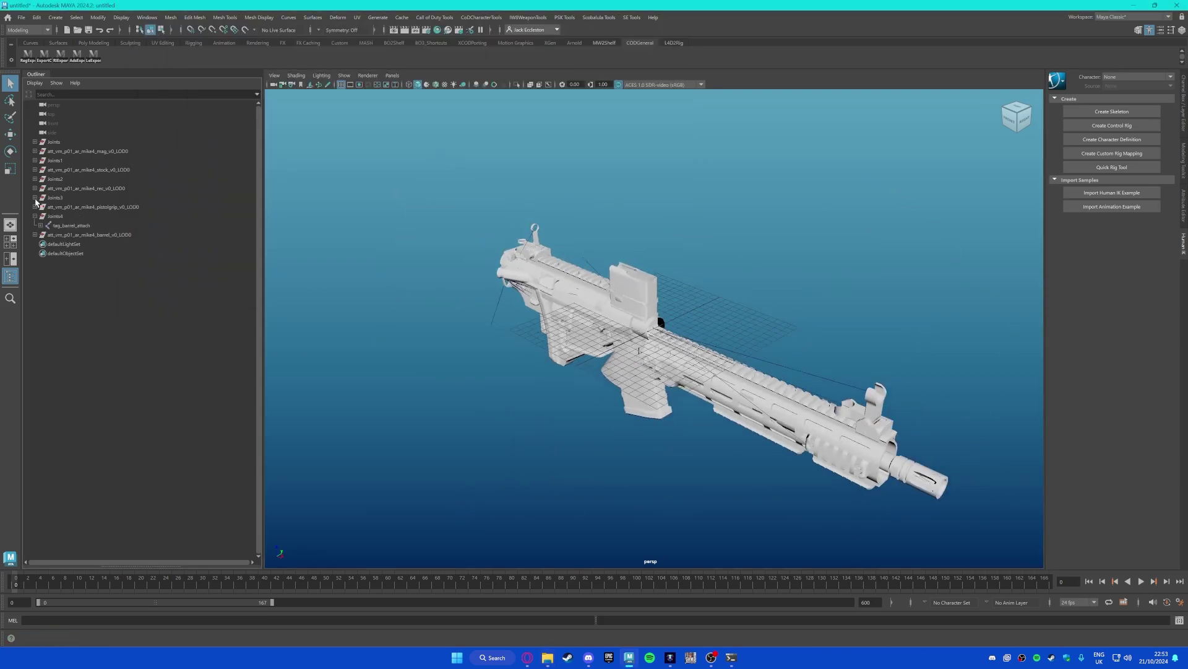
left_click(35, 197)
left_click(35, 179)
left_click(35, 160)
left_click(35, 141)
left_click(40, 207)
left_click(46, 216)
Step: Parent the stock's tag_stock_attach joint to the receiver's tag_stock_attach and set its X, Y and Z translation to 0
middle_click_drag(72, 179, 97, 373)
left_click(1184, 112)
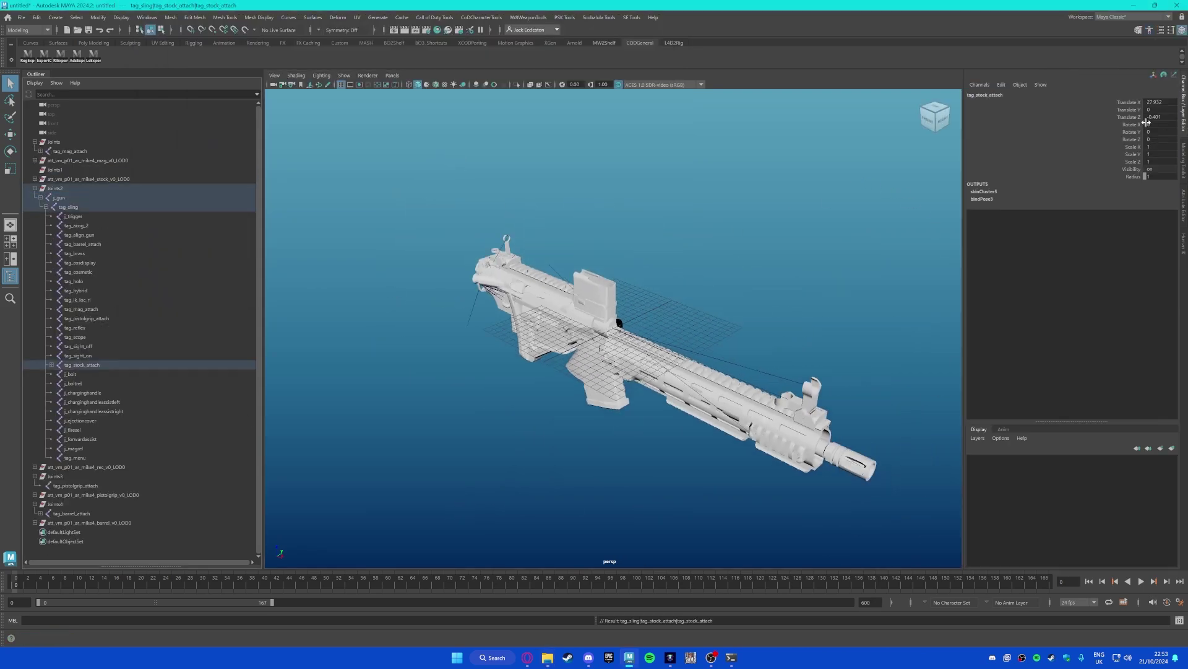
left_click_drag(1157, 117, 1156, 102)
type("0")
key("Return")
Step: Replace the receiver's tag_stock_attach joint with the stock's own joint directly under tag_sling and remove the emptied Joints1 group
left_click(52, 365)
middle_click_drag(87, 374, 125, 362)
key("Delete")
left_click(57, 170)
Step: Parent the magazine's tag_mag_attach joint to the receiver's tag_mag_attach and set its X, Y and Z translation to 0
middle_click_drag(70, 151, 102, 300)
left_click_drag(1157, 103, 1156, 117)
type("0")
key("Return")
Step: Replace the receiver's magazine joint with the magazine's own under tag_sling, named tag_mag_attach, and delete the emptied Joints group
left_click(52, 291)
middle_click_drag(97, 299, 111, 292)
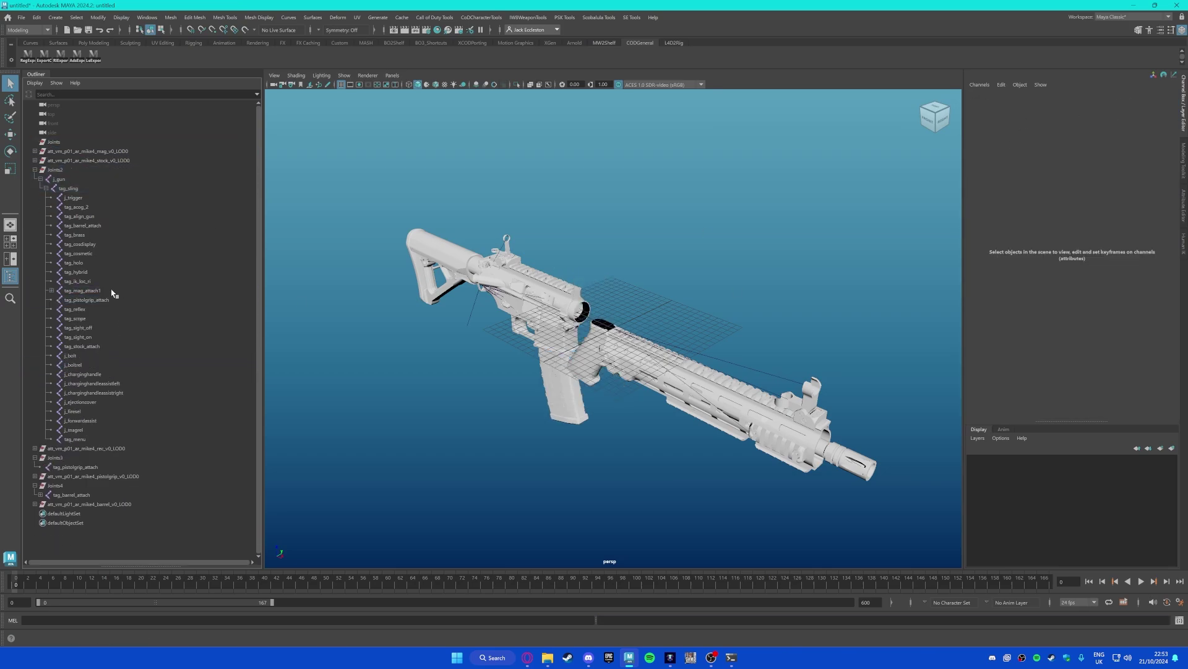
double_click(93, 291)
key("BackSpace")
key("Return")
left_click(54, 142)
key("Delete")
Step: Parent the pistol grip's tag_pistolgrip_attach joint to the receiver's tag_pistolgrip_attach and set its X, Y and Z translation to 0
middle_click_drag(72, 460, 101, 290)
left_click_drag(1164, 102, 1173, 116)
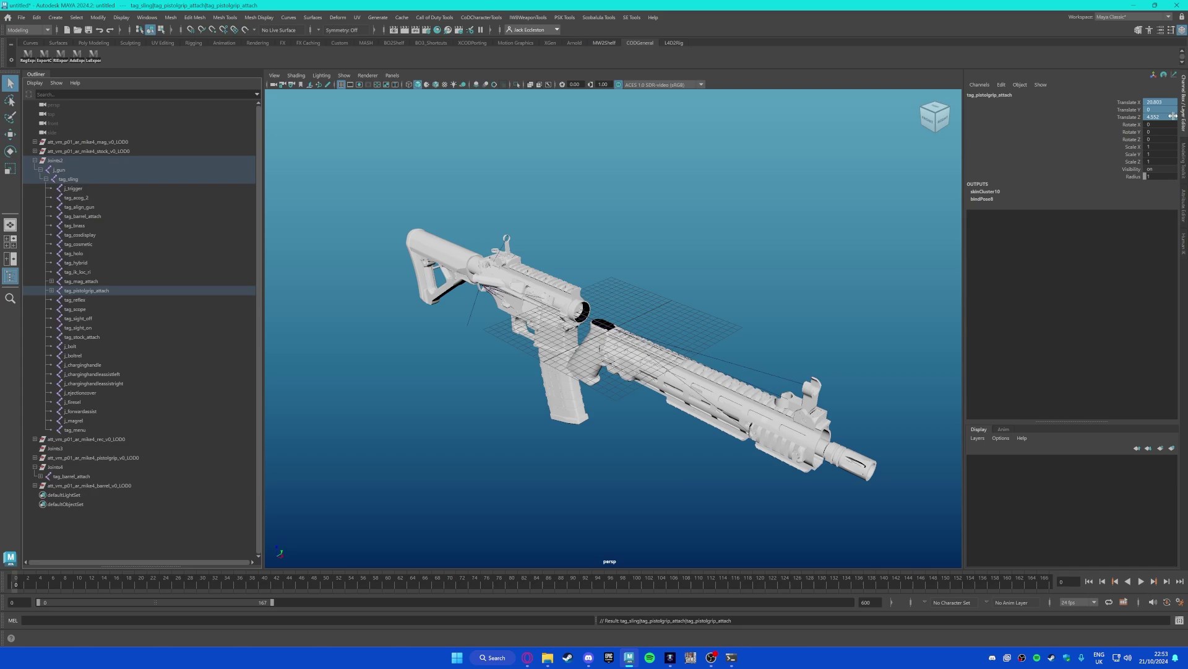
type("0")
key("Return")
Step: Replace the receiver's grip joint with the pistol grip's own under tag_sling, named tag_pistolgrip_attach, and delete the emptied Joints3 group
left_click(51, 291)
middle_click_drag(95, 301, 99, 286)
double_click(93, 290)
left_click(53, 449)
key("Delete")
Step: Parent the barrel's tag_barrel_attach joint to the receiver's tag_barrel_attach and set its X, Y and Z translation to 0
middle_click_drag(72, 468, 83, 216)
left_click_drag(1156, 102, 1156, 117)
type("0")
key("Return")
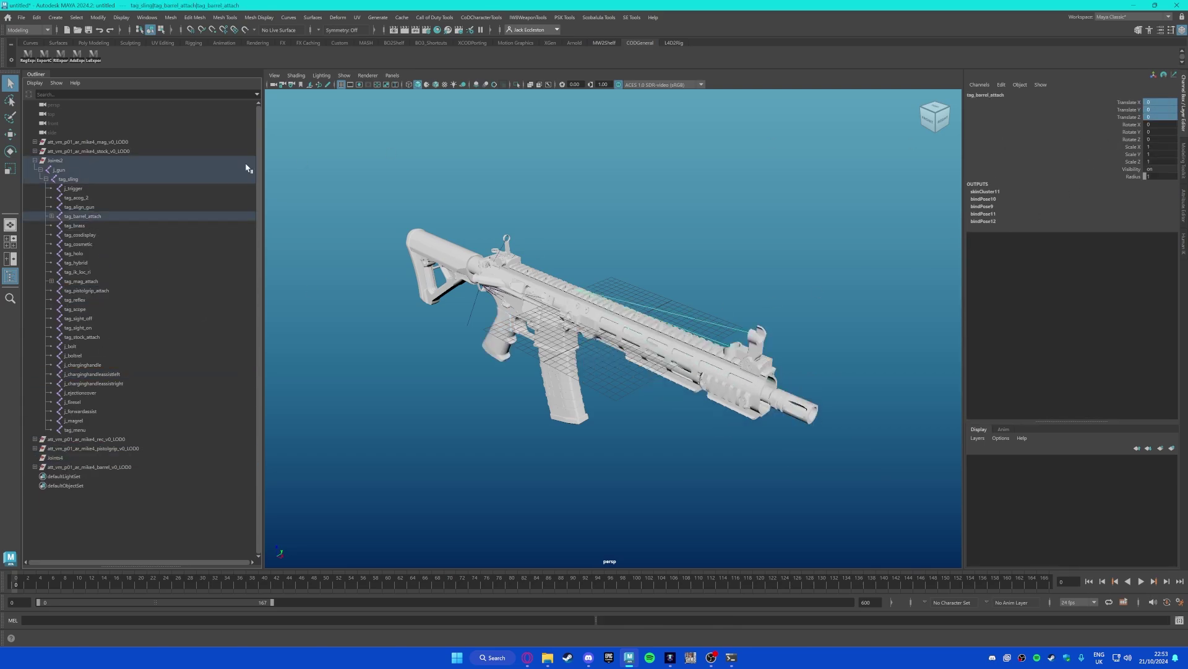
Step: Move the barrel's joint directly under tag_sling and delete the receiver's original tag_barrel_attach joint
left_click(52, 216)
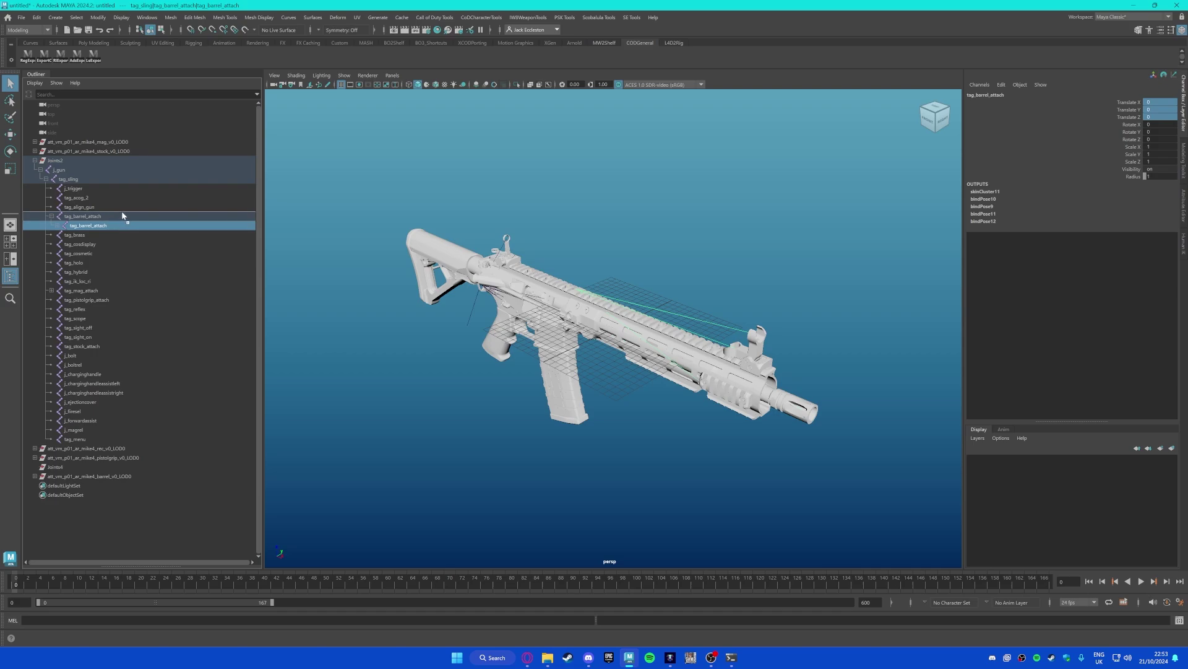
middle_click_drag(121, 212, 122, 212)
left_click(118, 223)
key("Delete")
Step: Rename the remaining barrel joint to tag_barrel_attach and delete the emptied Joints4 group
double_click(120, 217)
left_click(119, 216)
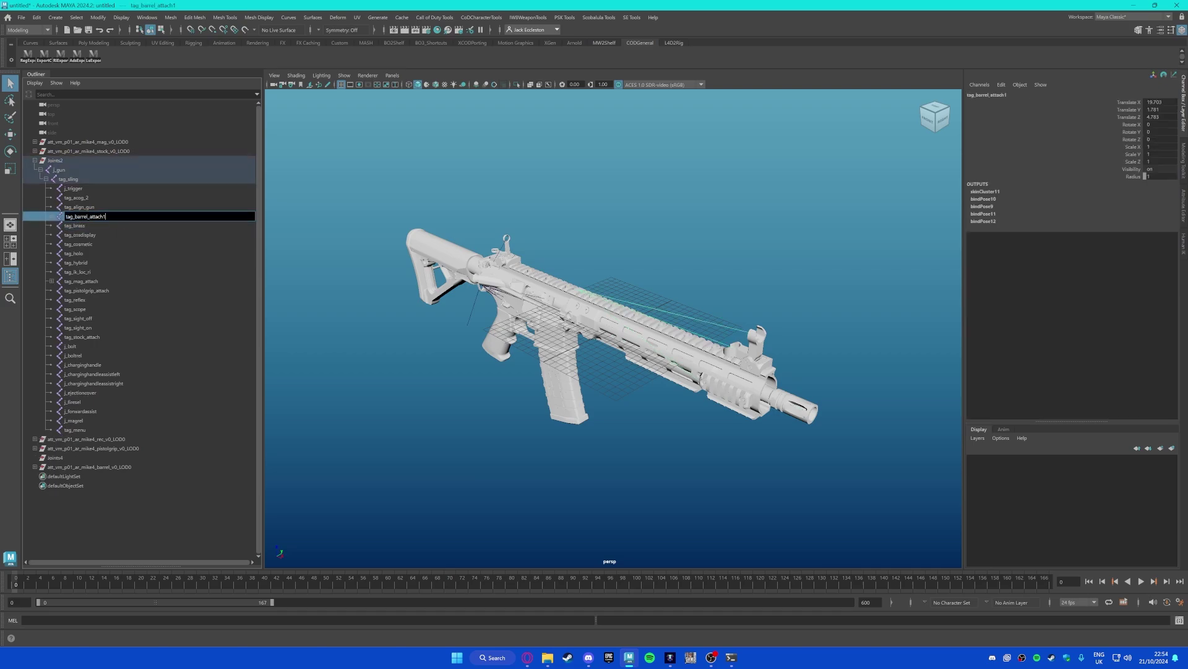
key("BackSpace")
key("Return")
left_click(62, 458)
key("Delete")
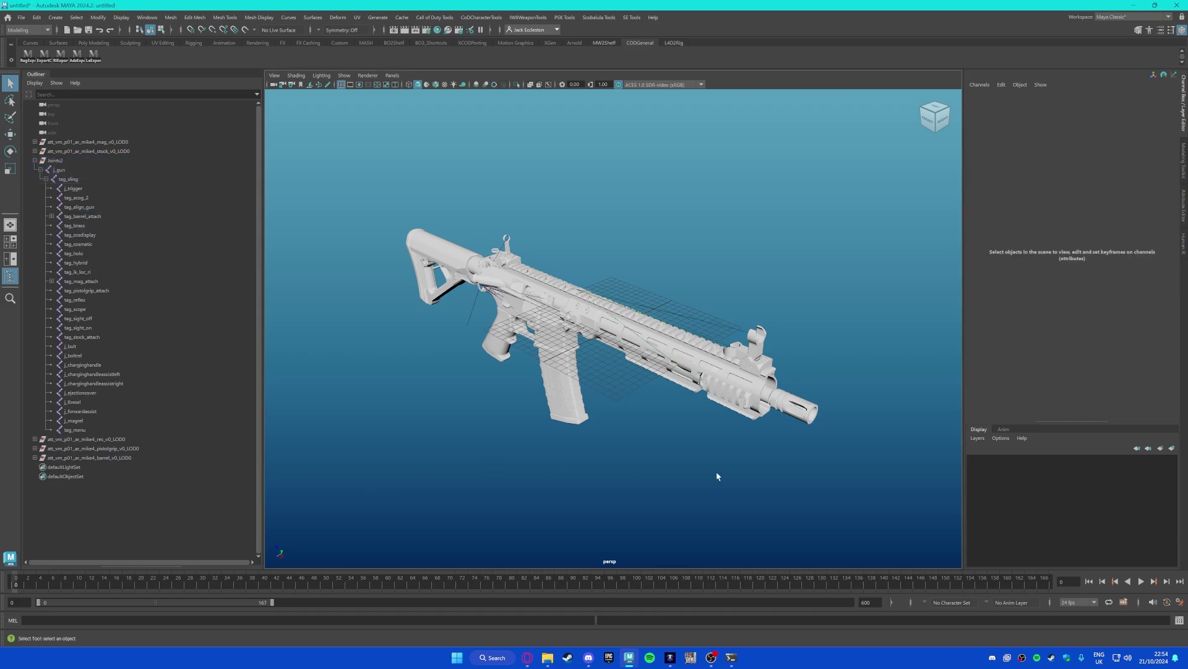
Step: Turn on textured shading and view the assembled rifle from its side
key("6")
left_click_drag(710, 473, 525, 339, "alt")
scroll(673, 415, "down", 3)
middle_click_drag(681, 403, 589, 389, "alt")
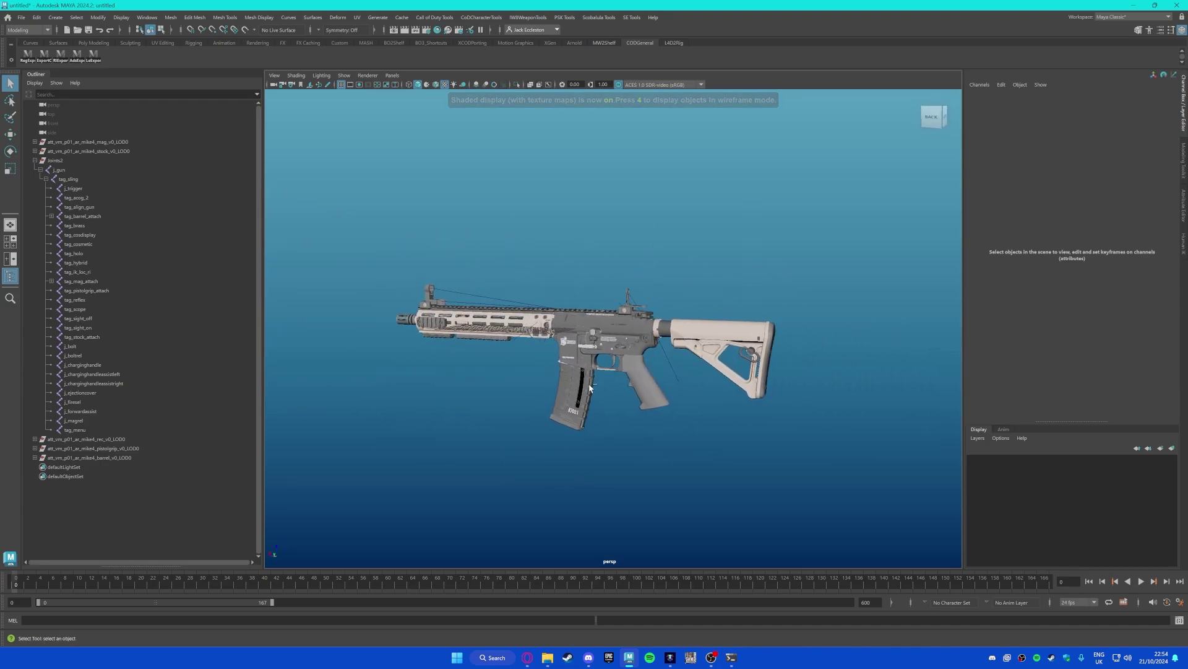
Step: Save the scene as the Maya Binary file additivetest in the default project's scenes folder
key("ctrl+s")
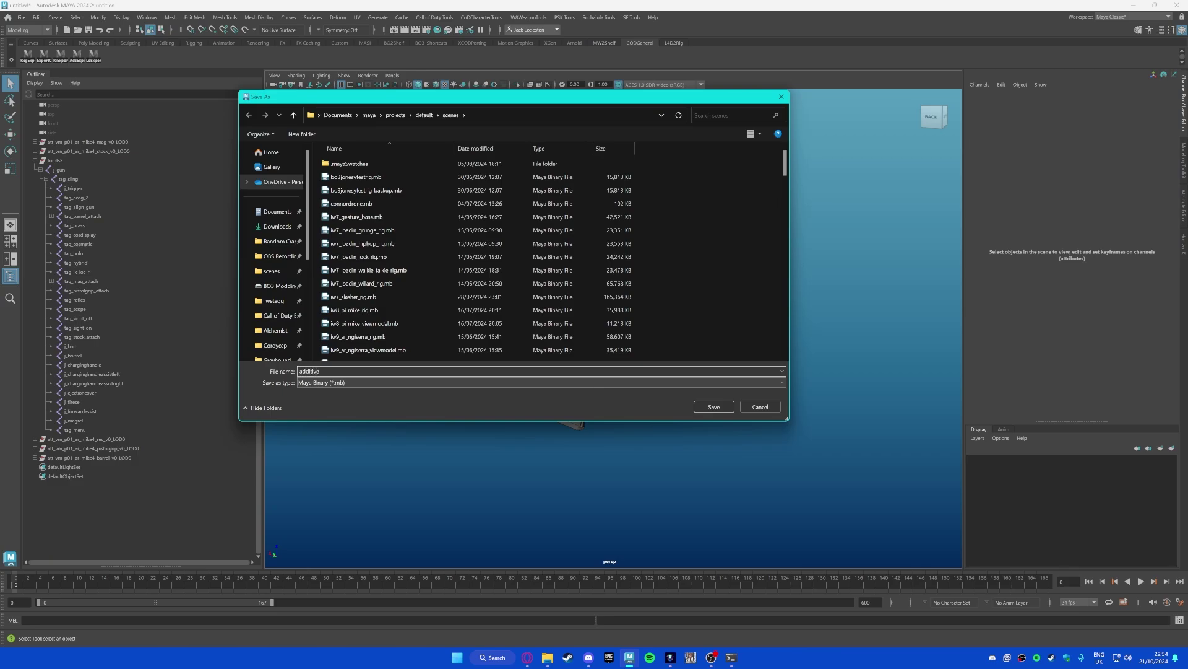
type("additivetest")
key("Return")
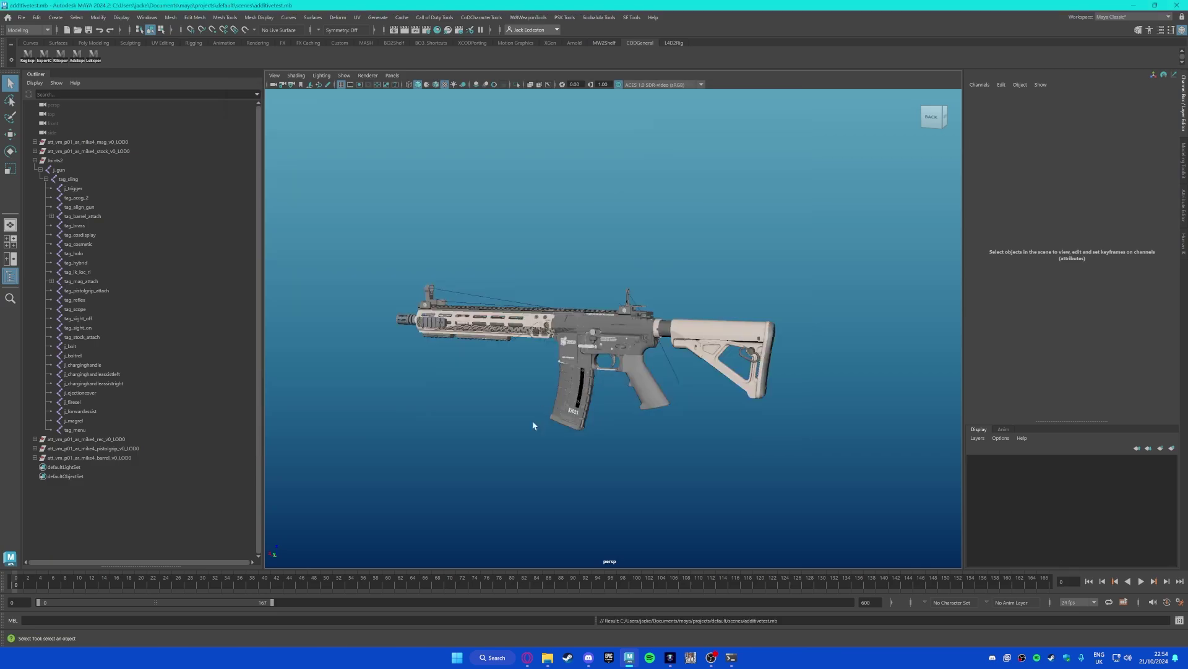
left_click_drag(534, 426, 502, 304, "alt")
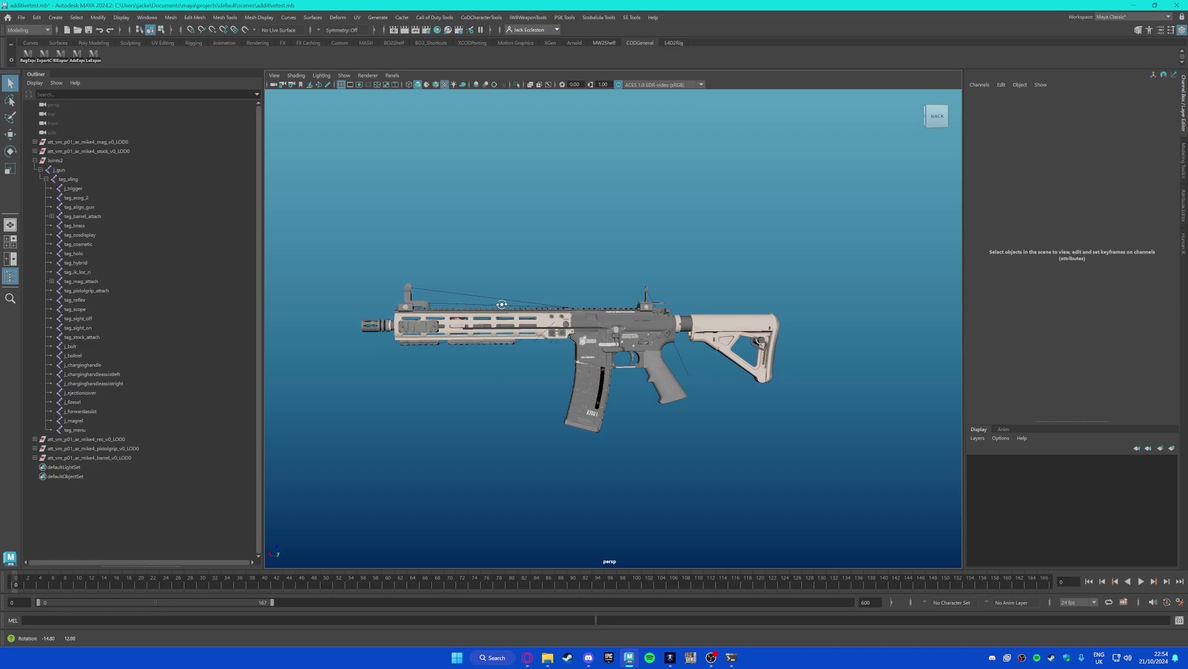
Step: Switch to Greyhound and search the loaded assets for alejandro
left_click_drag(530, 411, 576, 443, "alt")
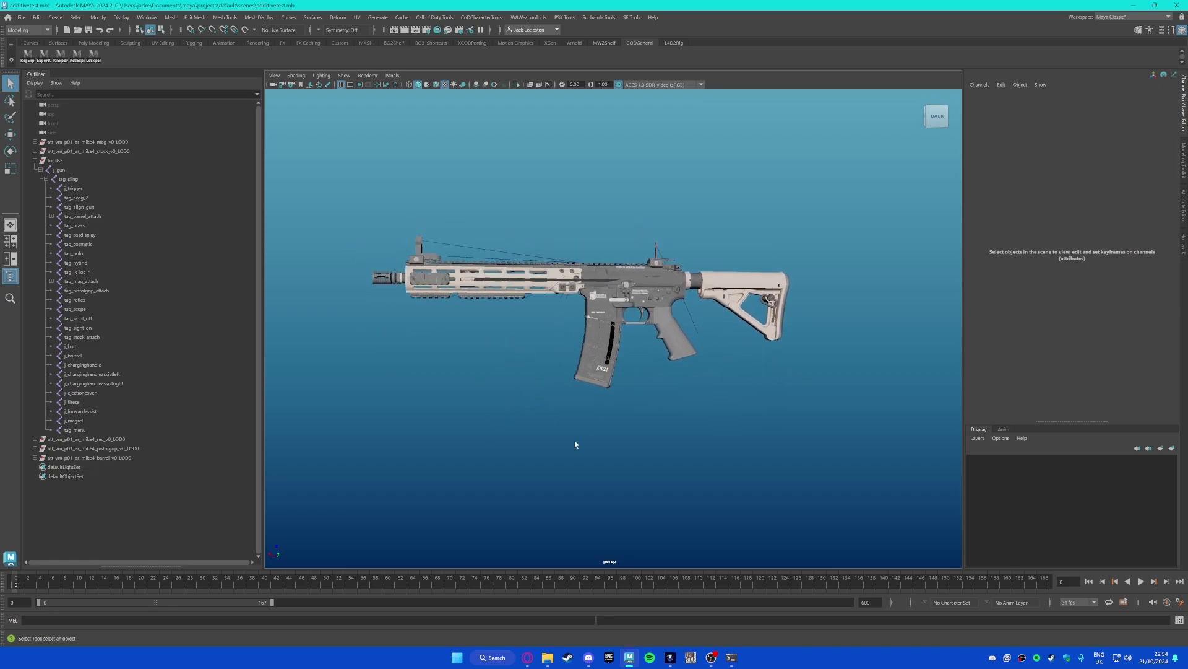
left_click(669, 657)
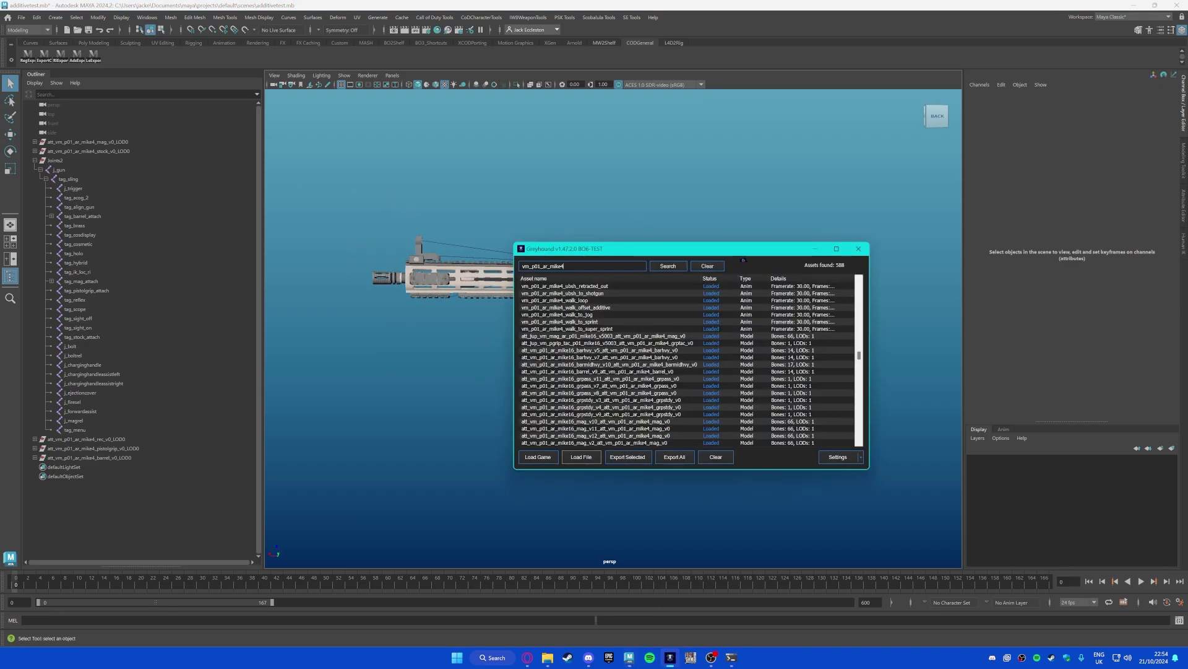
left_click_drag(568, 266, 420, 260)
type("alejandro")
key("Return")
key("ctrl+a")
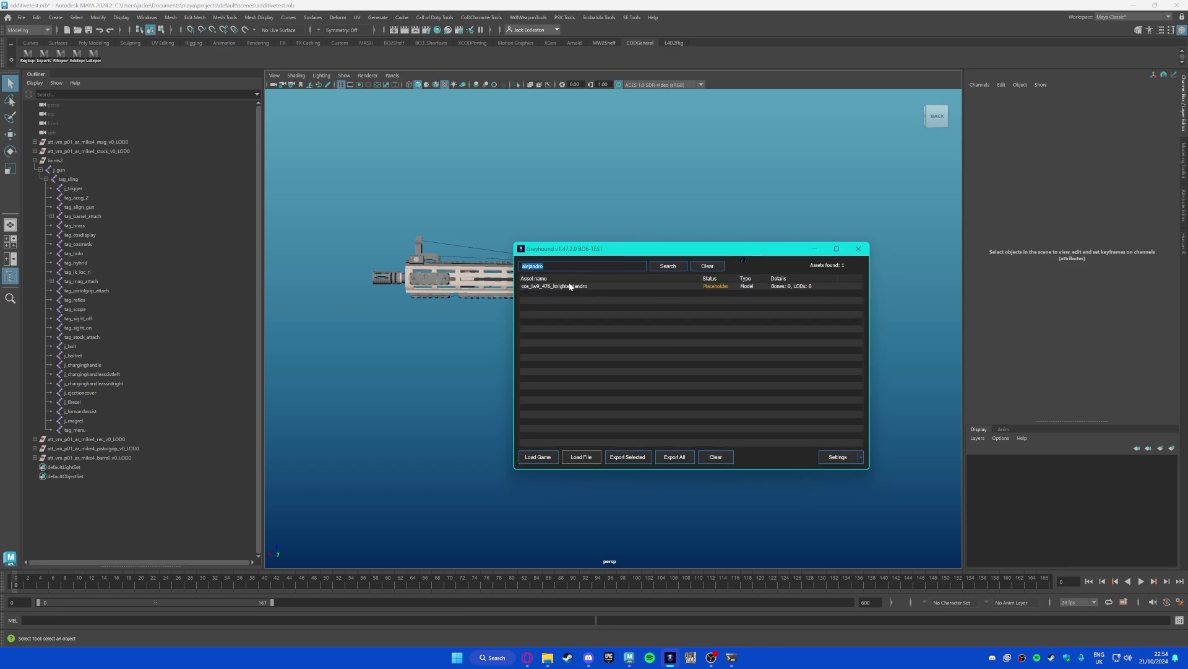
Step: Search the Greyhound assets for arms and export the mp_vm_arms_gus_iw9_1_1 model
type("ale")
key("Return")
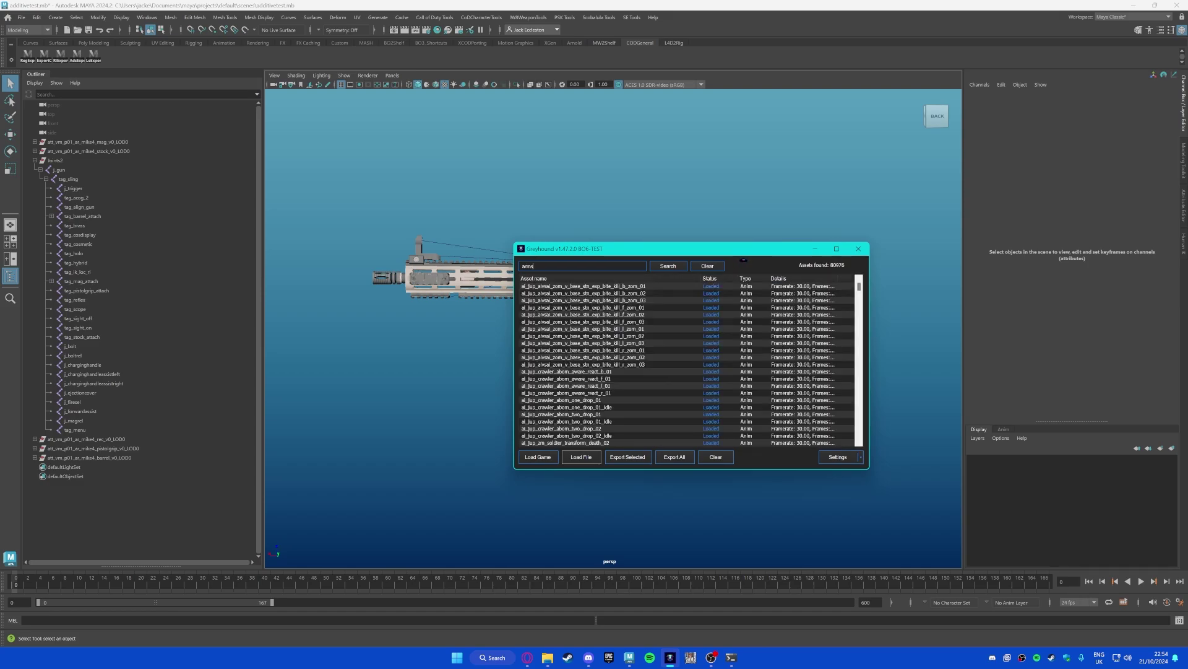
key("Return")
scroll(682, 343, "down", 3)
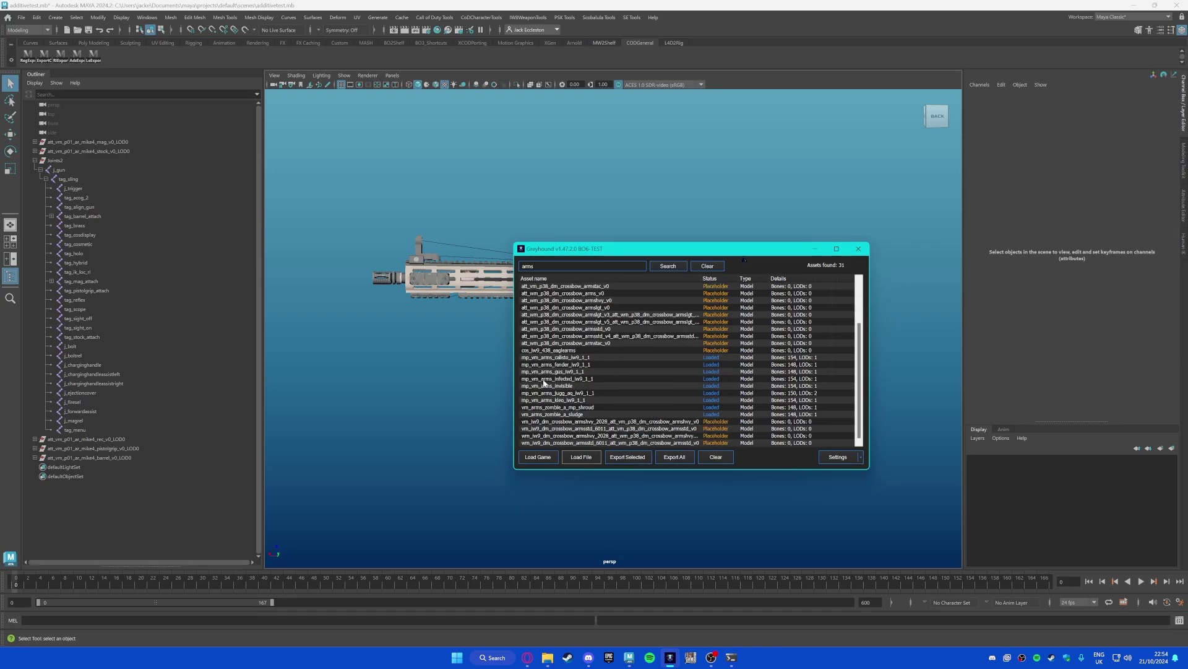
double_click(580, 375)
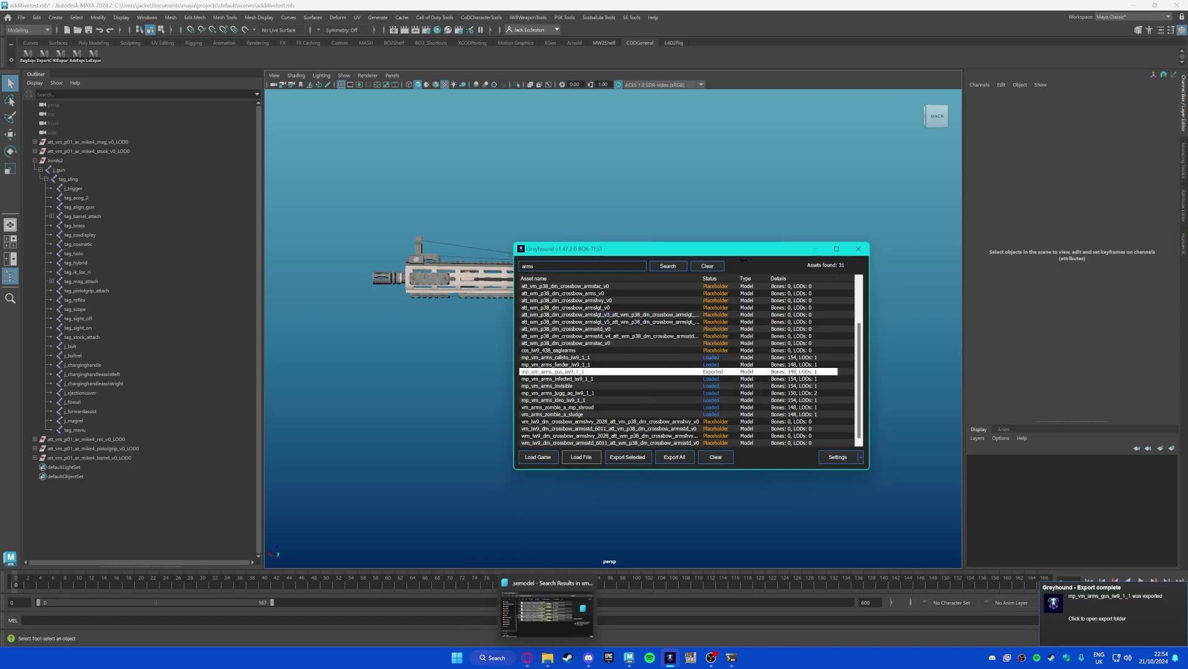
Step: Import the exported mp_vm_arms_gus_iw9_1_1 LOD0 model into the Maya scene and display it with textured shading
left_click(547, 658)
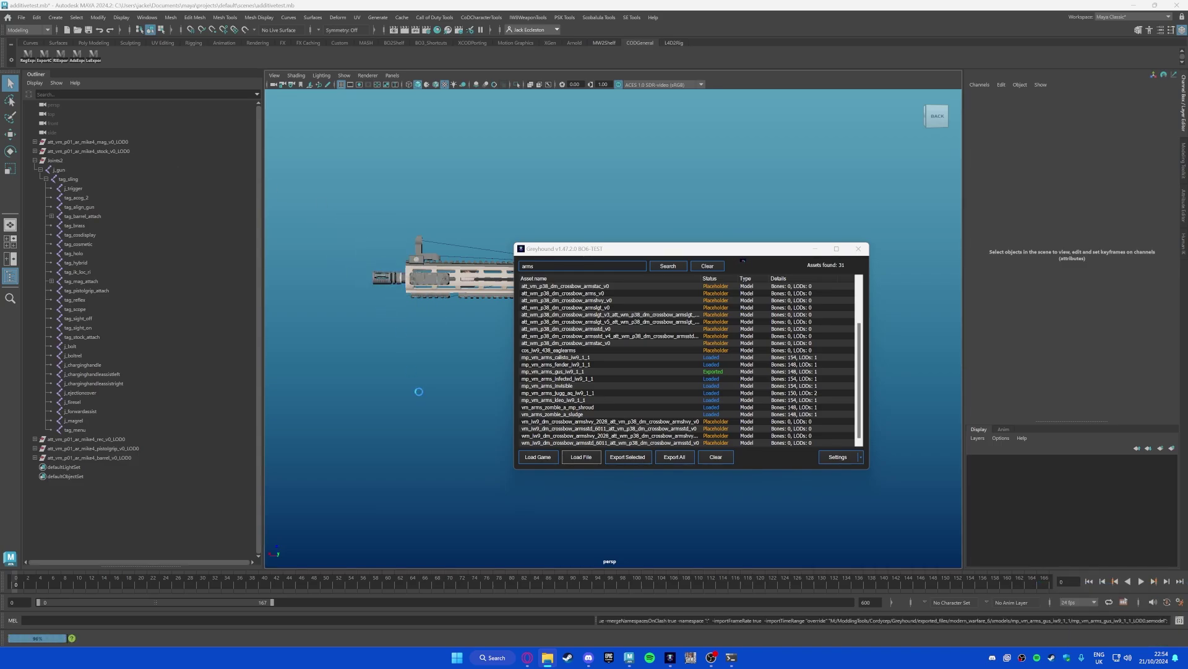
left_click(419, 394)
scroll(437, 370, "down", 5)
key("6")
mouse_move(491, 326)
left_mouse_down("alt")
mouse_move(517, 242)
mouse_move(533, 305)
left_mouse_up("alt")
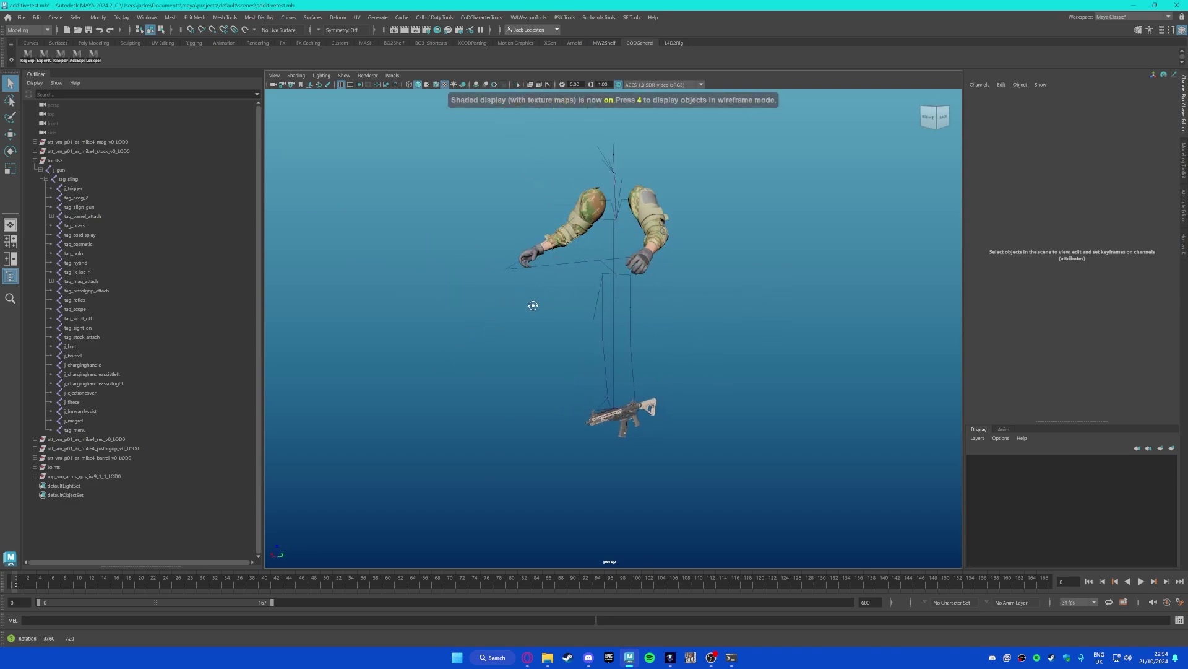
Step: Expand the arms' joint hierarchy down to tag_weapon and parent the rifle's j_gun joint under tag_weapon
left_click(35, 466)
left_click(40, 476)
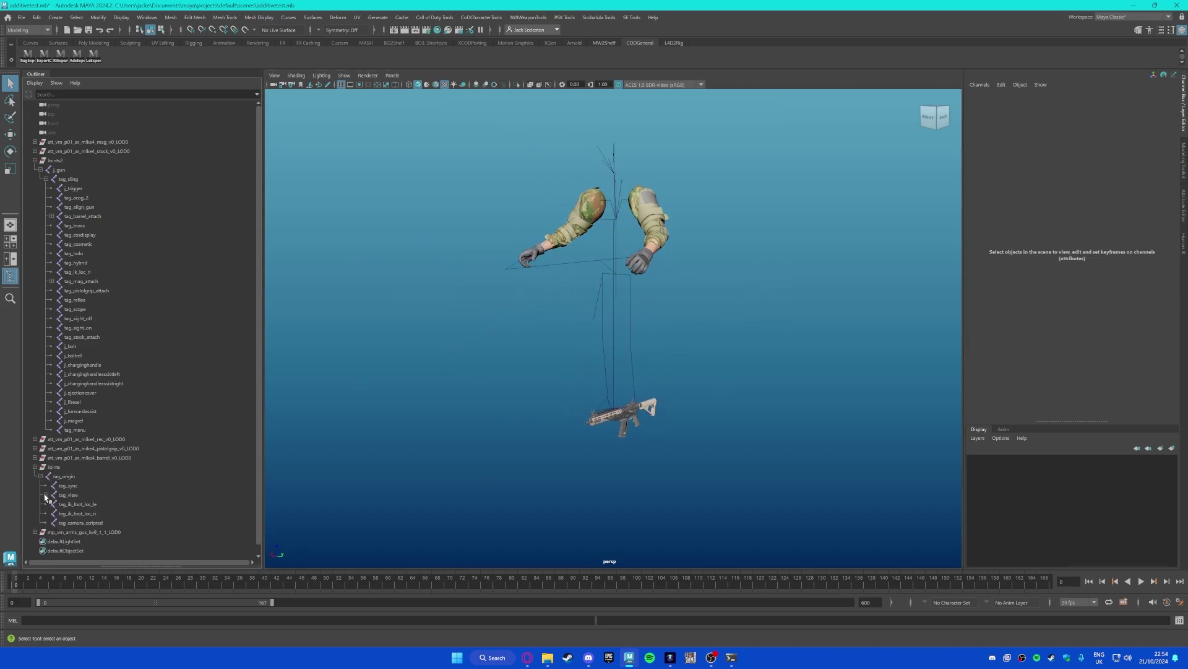
left_click(46, 495)
left_click(51, 504)
scroll(52, 509, "down", 1)
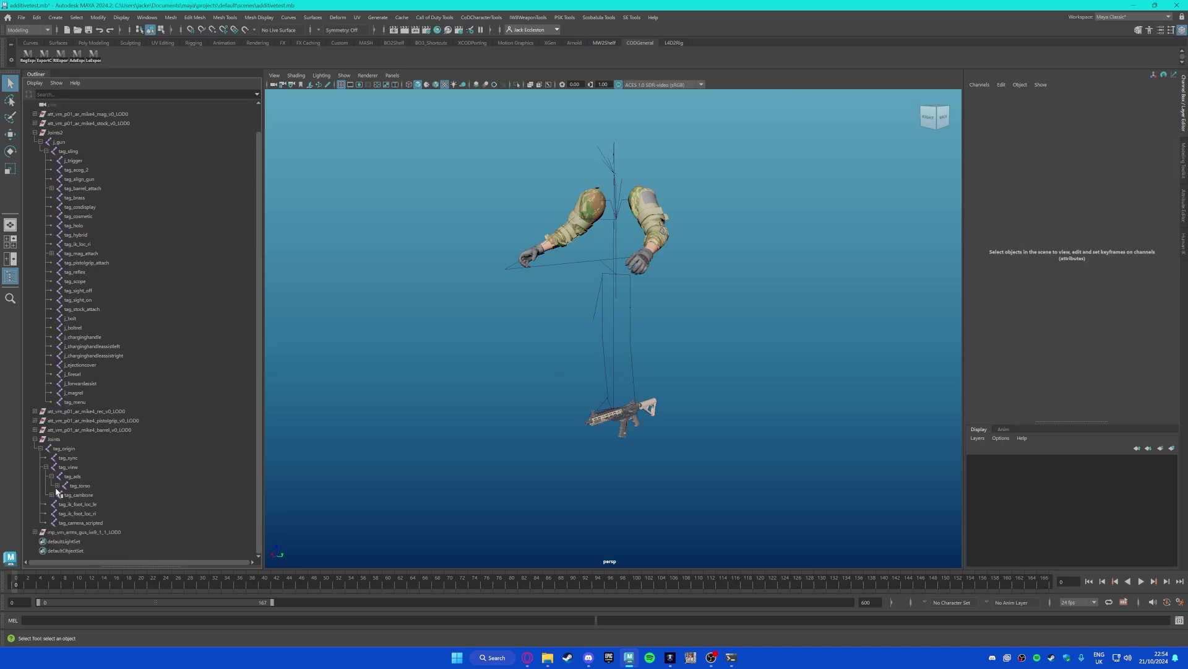
left_click(56, 485)
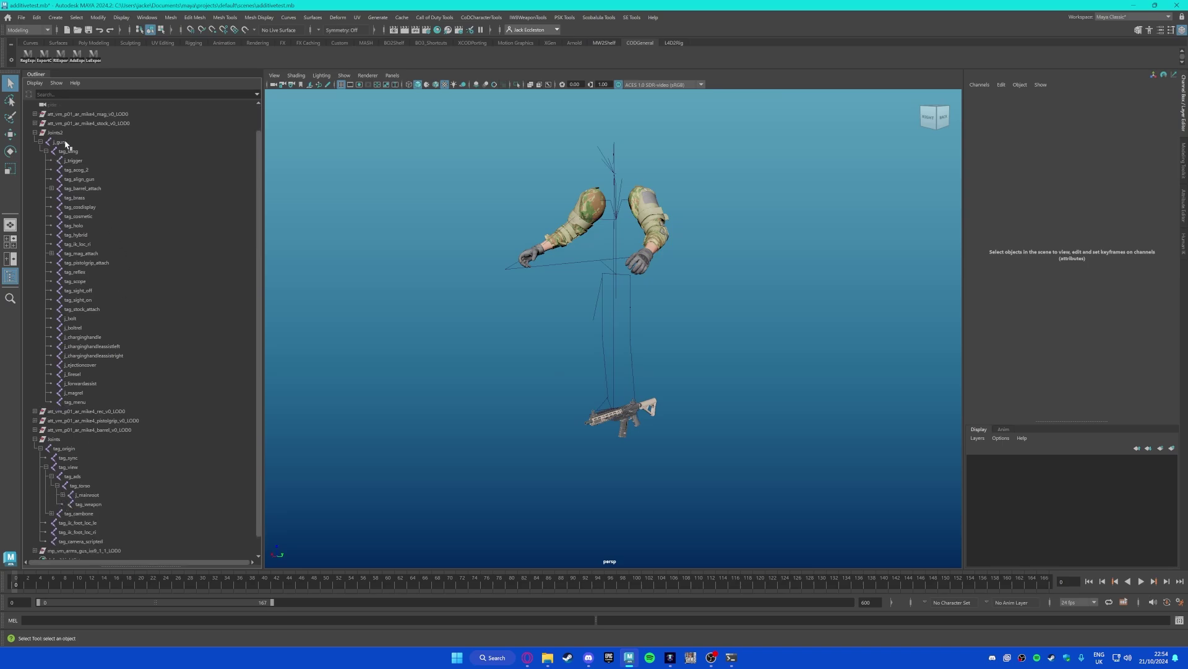
left_click(40, 142)
left_click(69, 170)
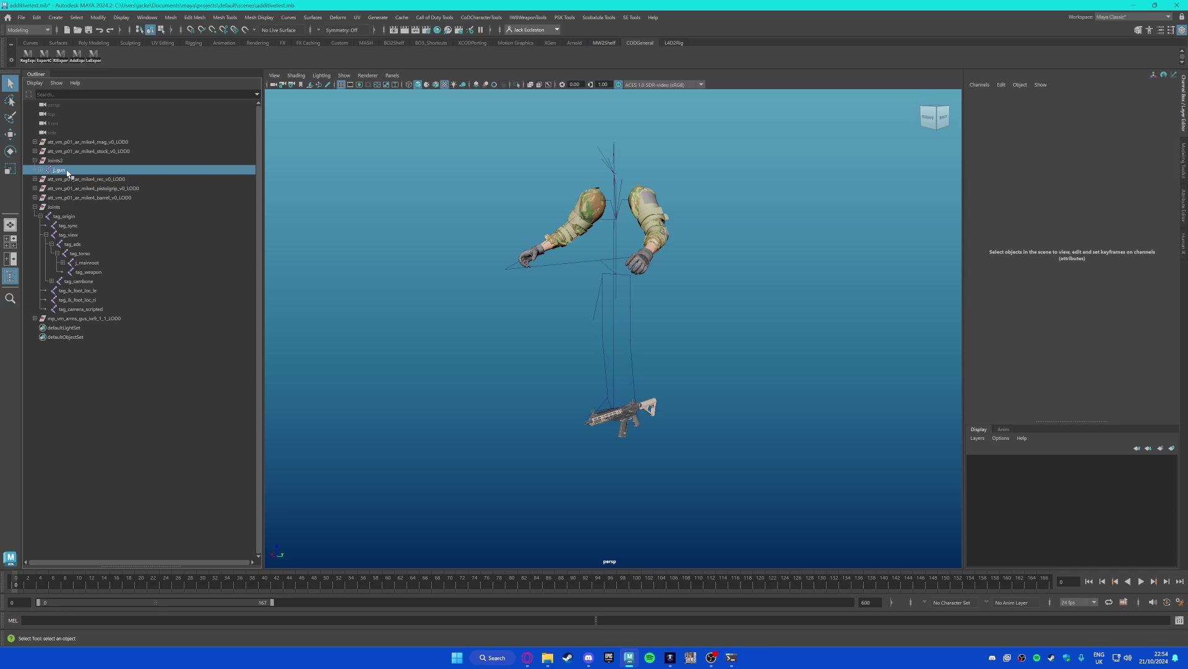
middle_click_drag(99, 272, 99, 273)
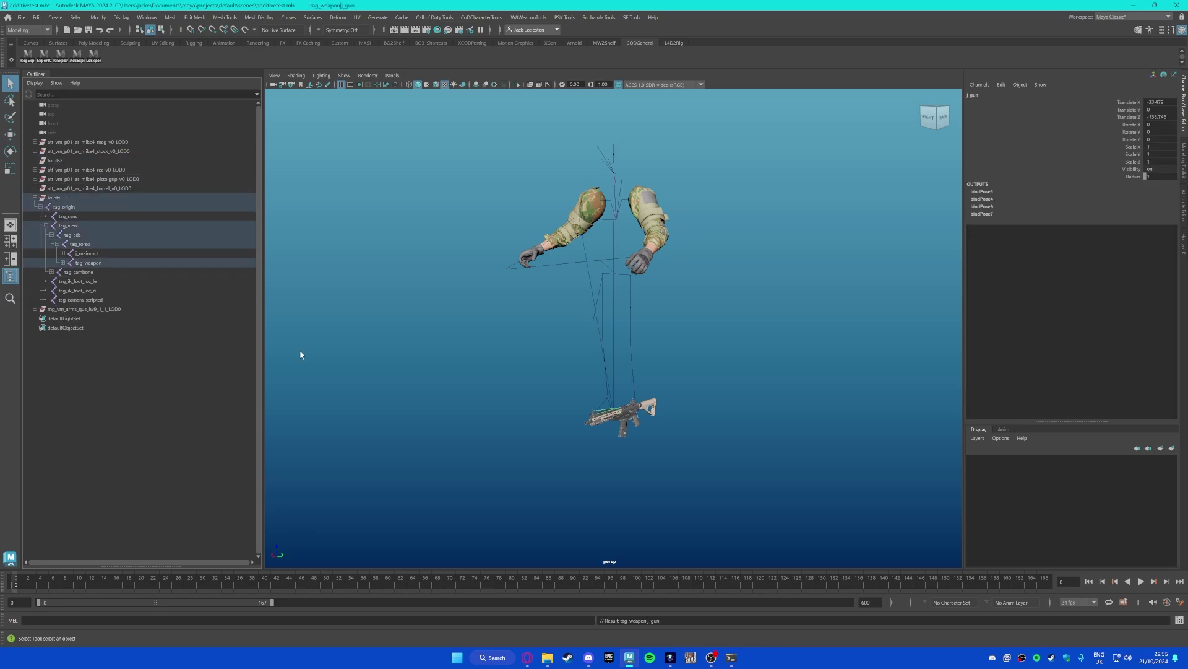
Step: Set the j_gun joint's X, Y and Z translation to 0 to align the rifle with tag_weapon
left_click_drag(1159, 102, 1159, 117)
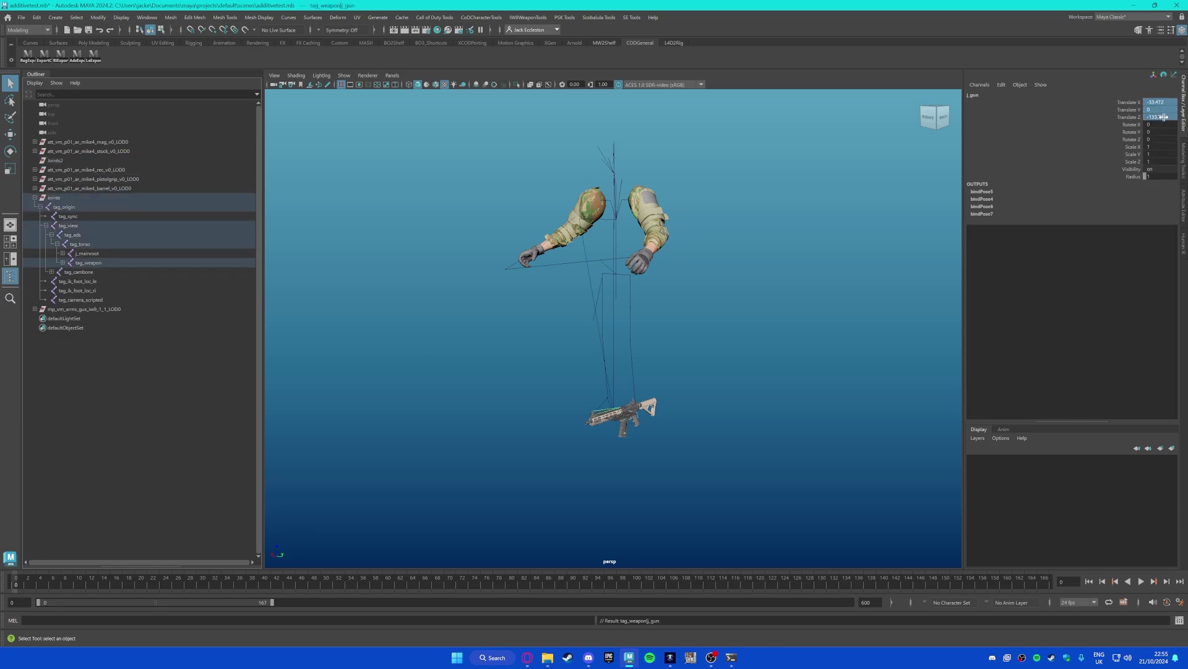
type("0")
key("Return")
left_click_drag(630, 220, 569, 362, "alt")
left_click(81, 262)
left_click(92, 369)
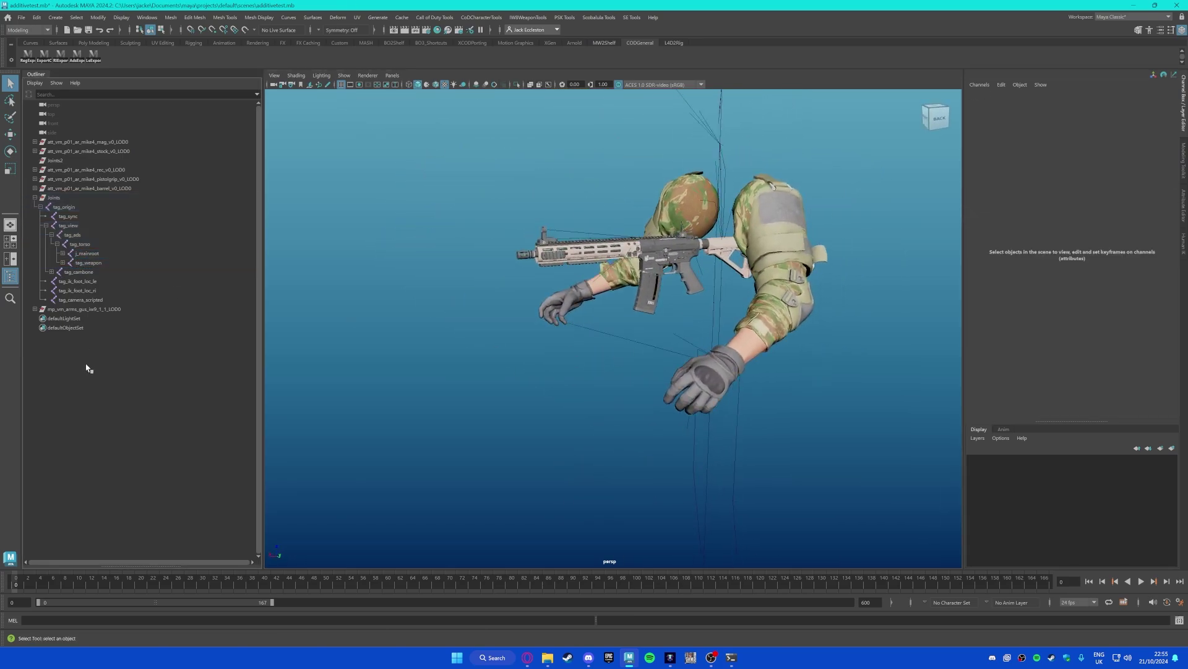
Step: Rename the j_gun joint under tag_weapon to j_guns
left_click(62, 262)
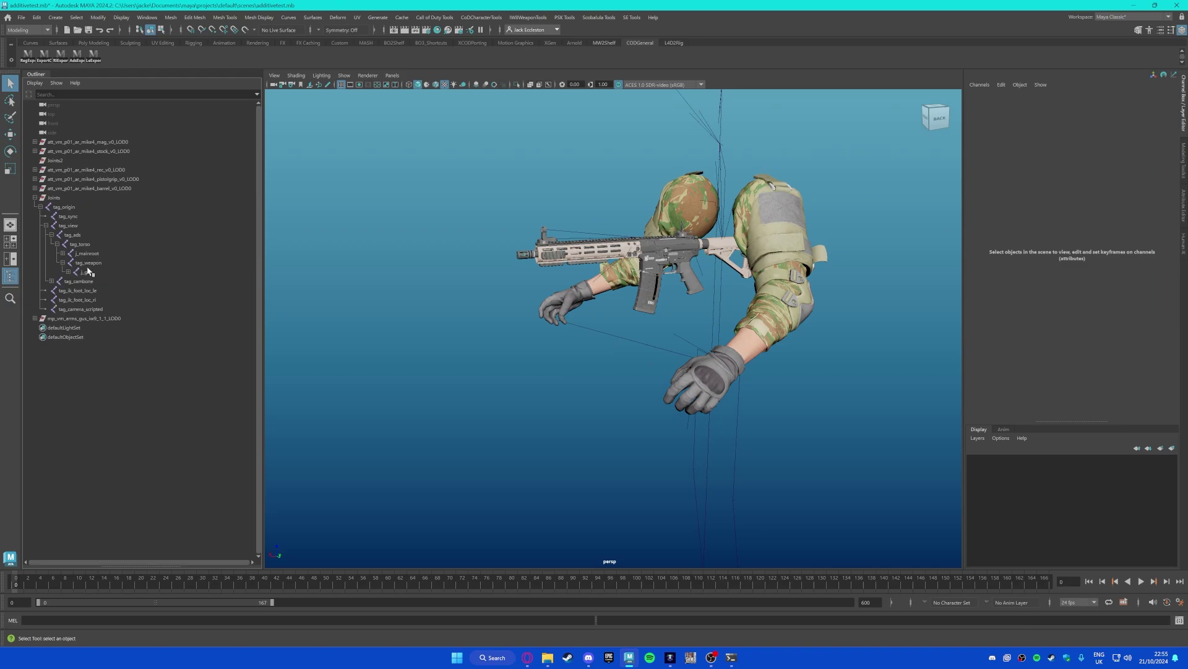
double_click(89, 272)
left_click(90, 271)
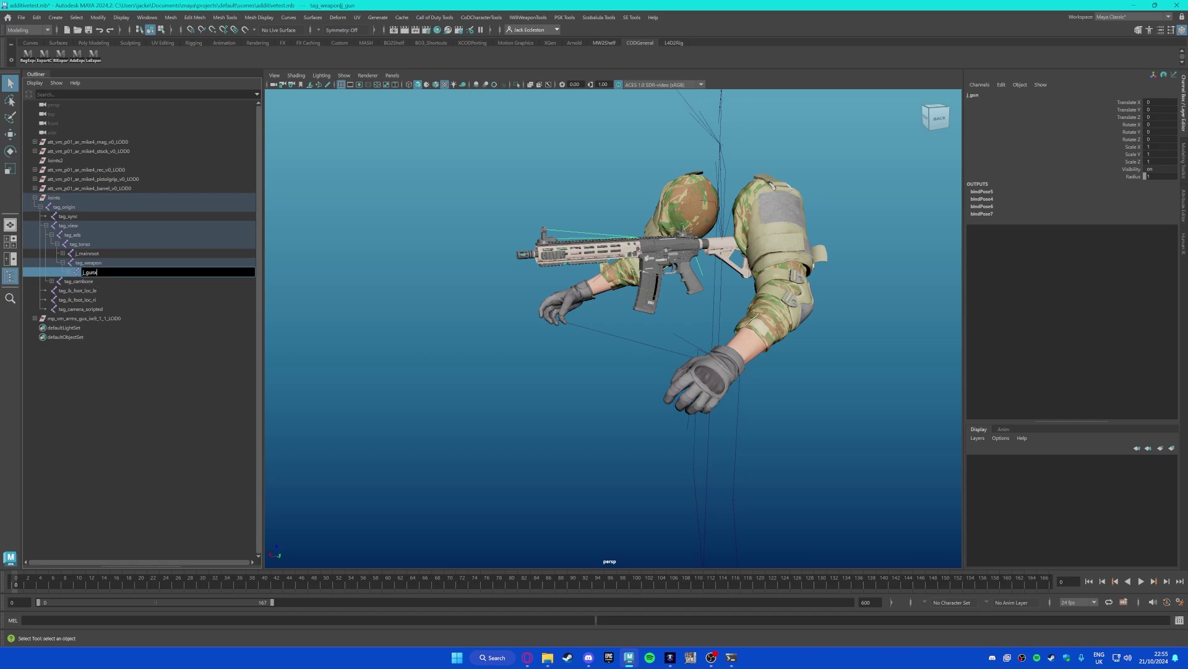
key("Return")
Step: Select the full hierarchy of the Joints group and export it as the SEModel file m4_skeleton
left_click(53, 197)
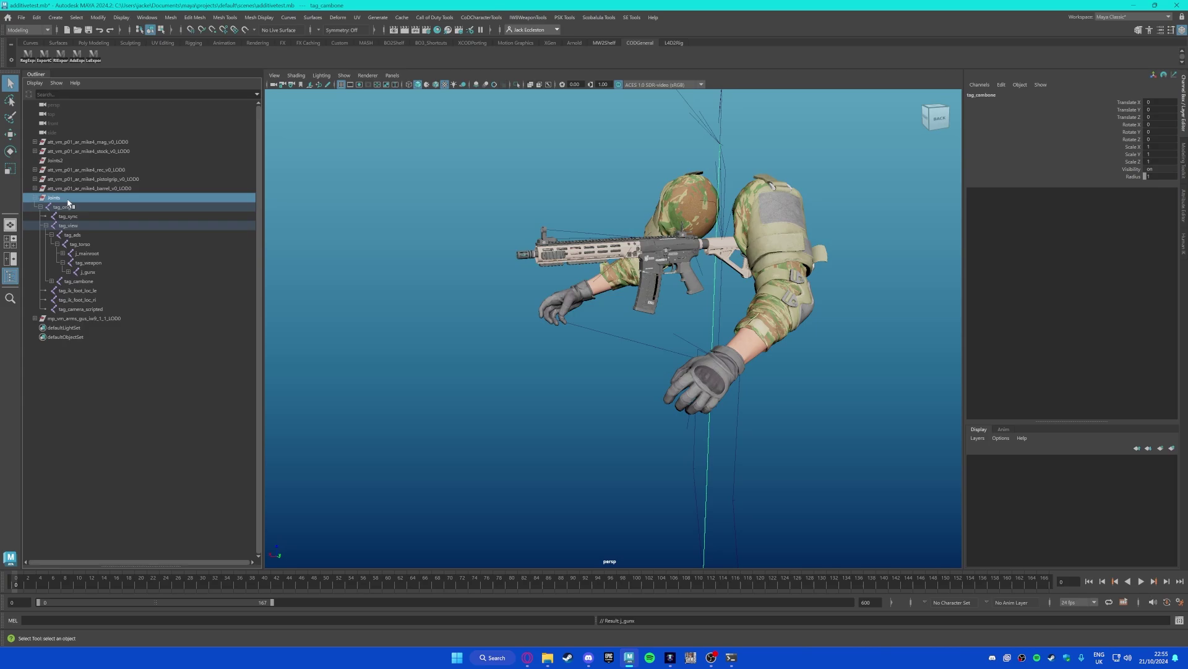
left_click(73, 19)
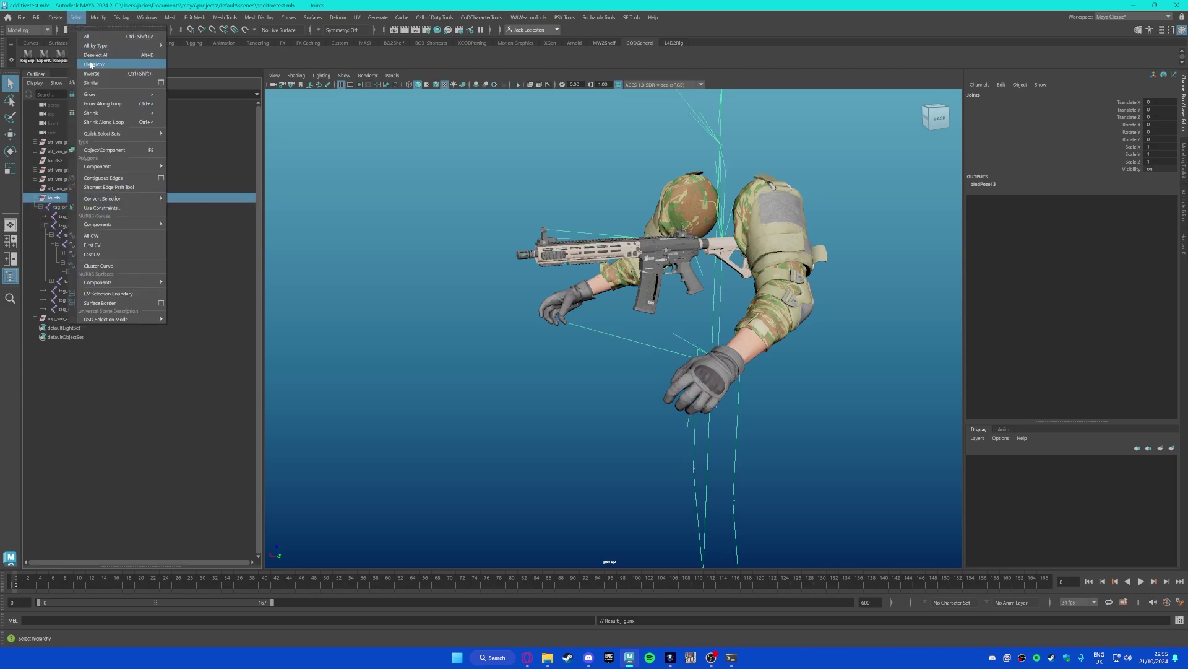
left_click(90, 60)
left_click(633, 19)
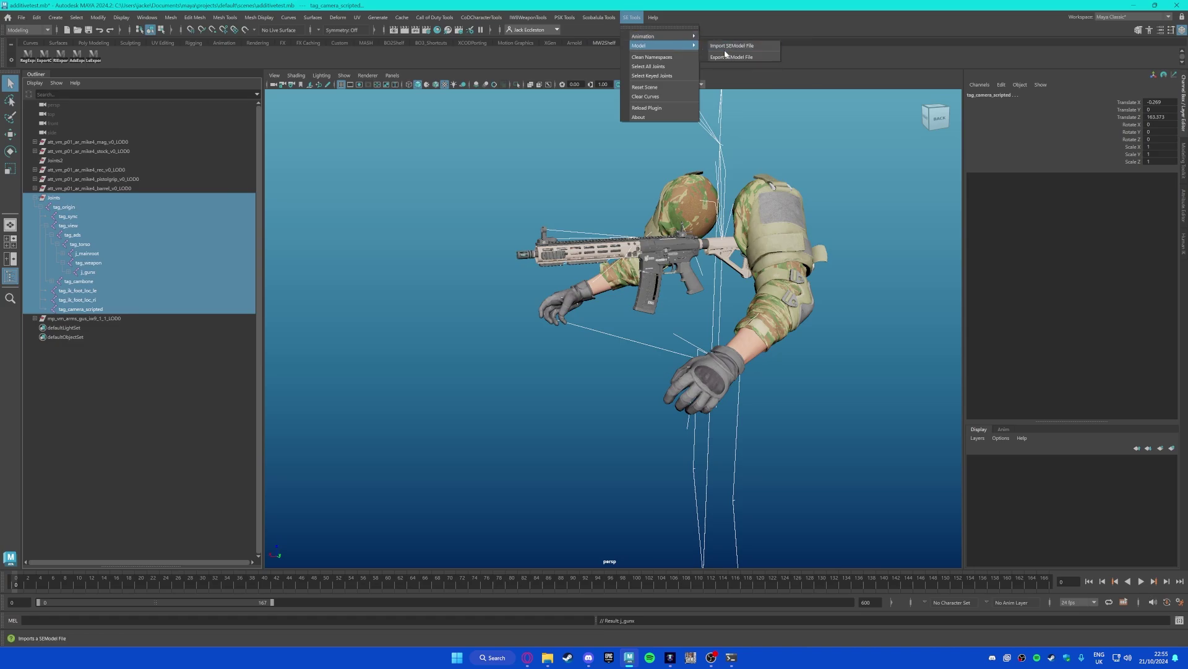
left_click(733, 57)
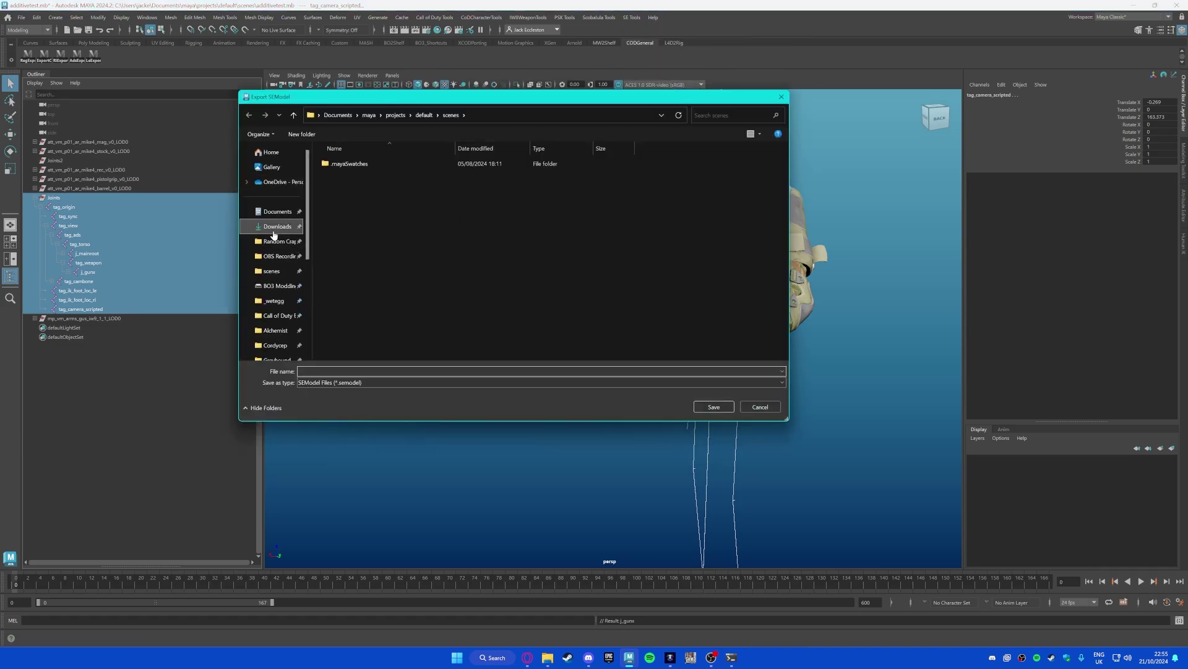
left_click(277, 226)
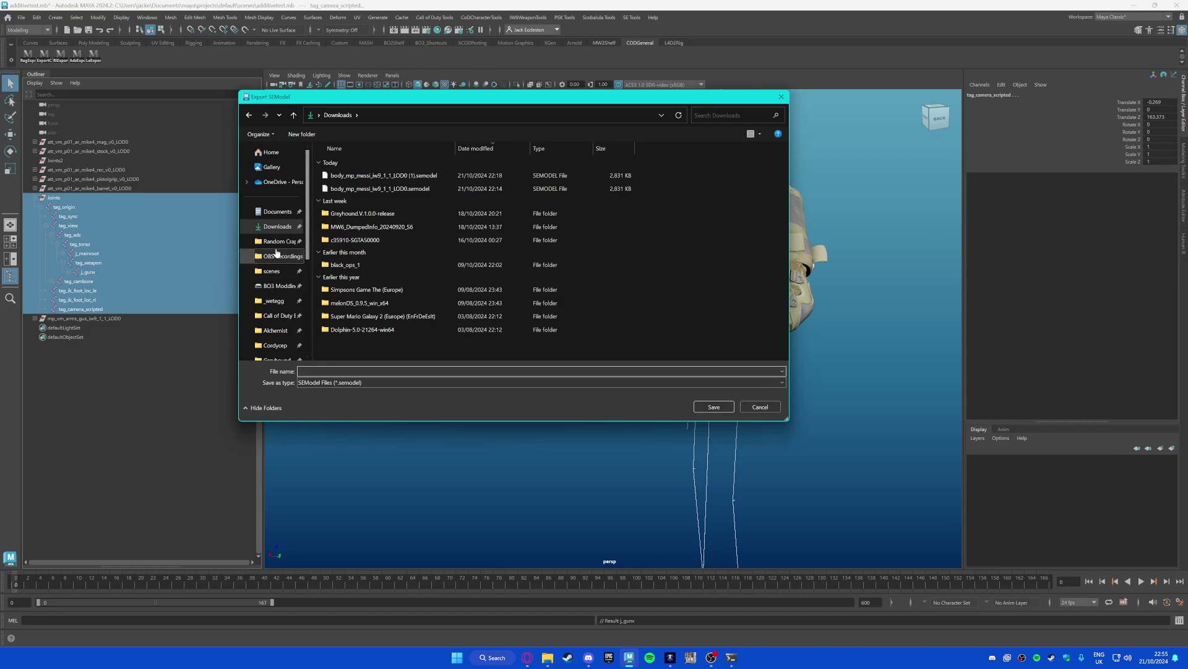
scroll(275, 246, "down", 2)
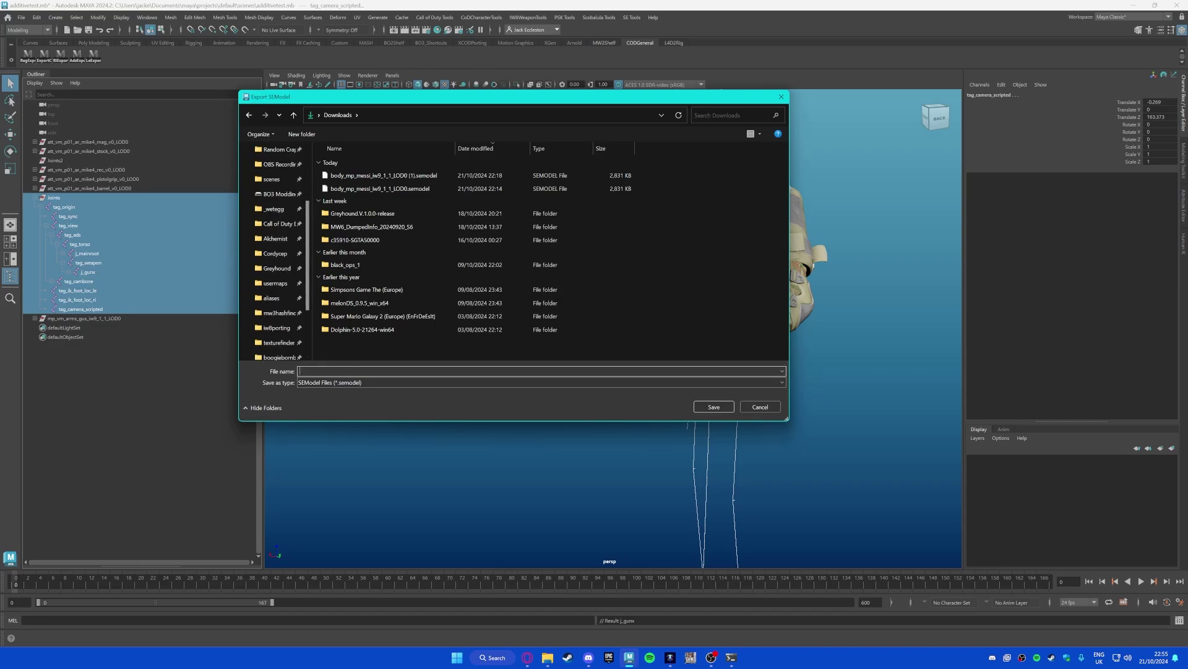
type("m4_skeleton")
key("Return")
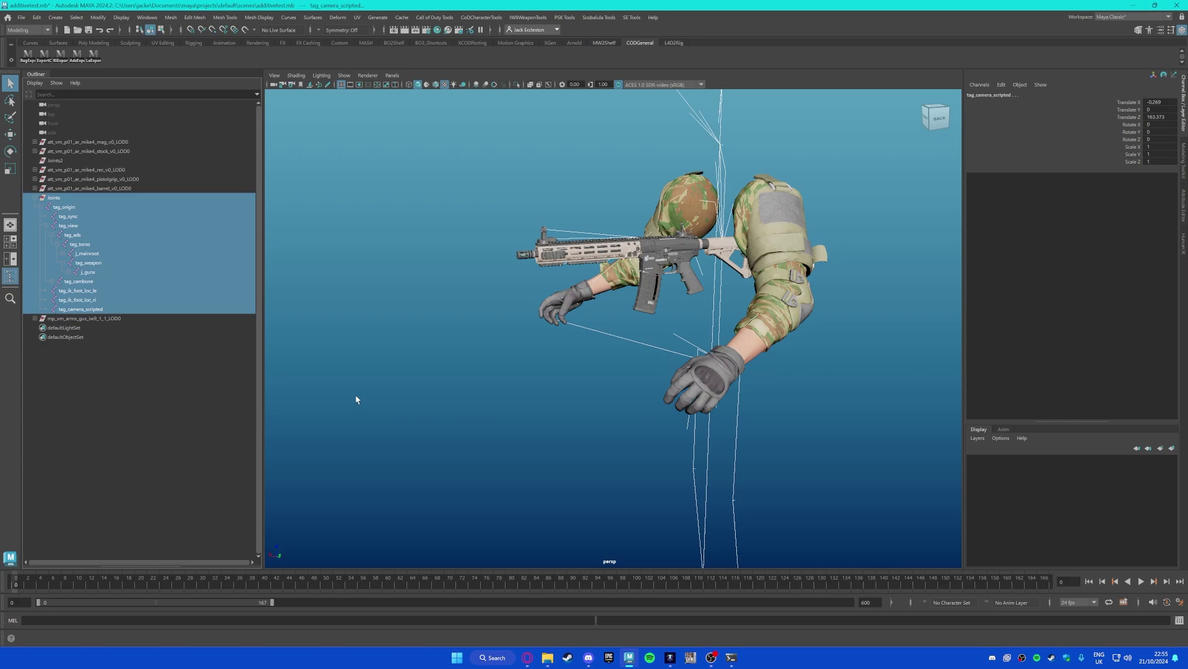
left_click(225, 398)
Step: Launch Alchemist.UI.exe from the ModdingTools Alchemist folder and place its window so the file browser stays reachable
mouse_move(555, 661)
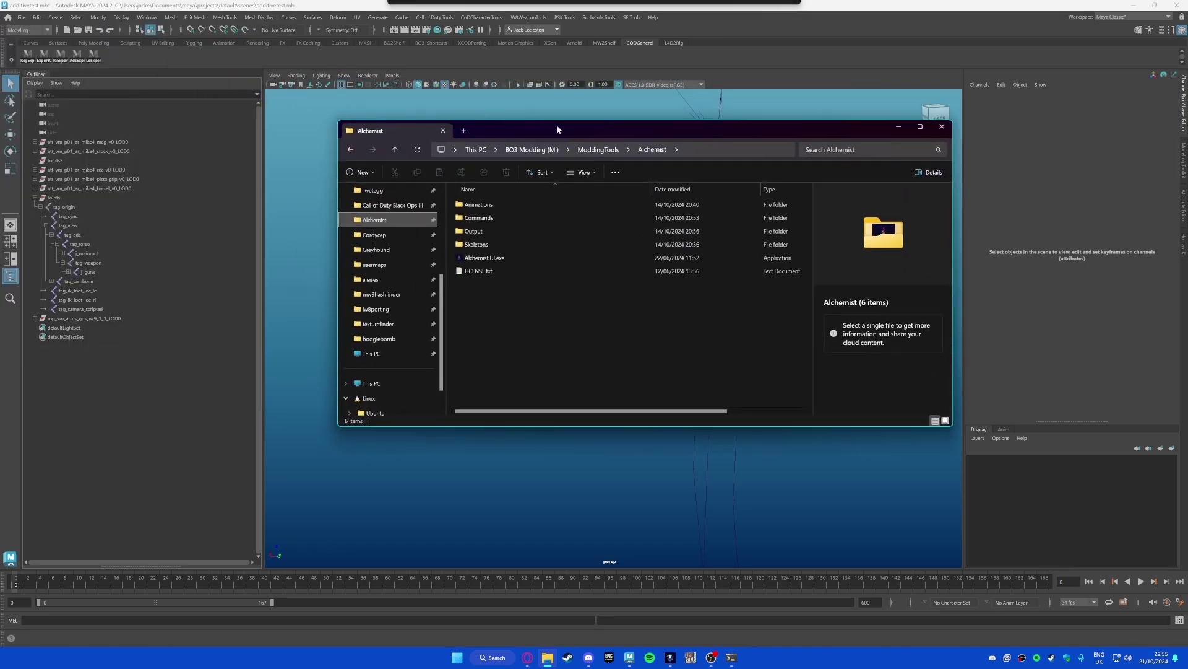
left_click_drag(556, 124, 500, 171)
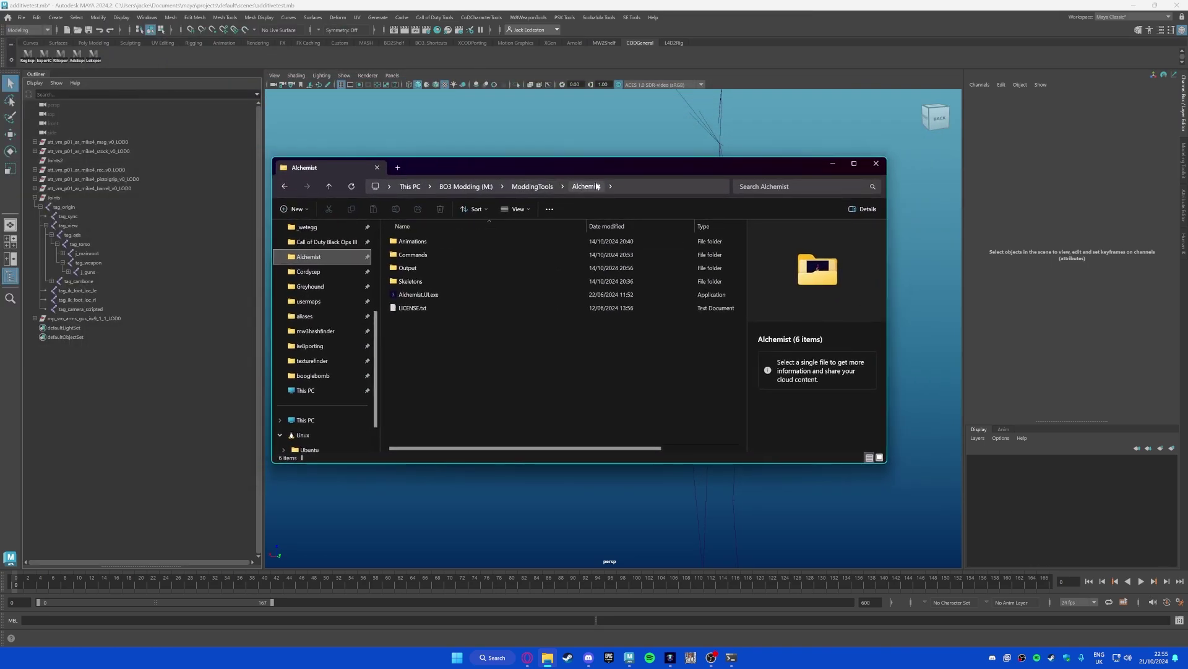
left_click(426, 296)
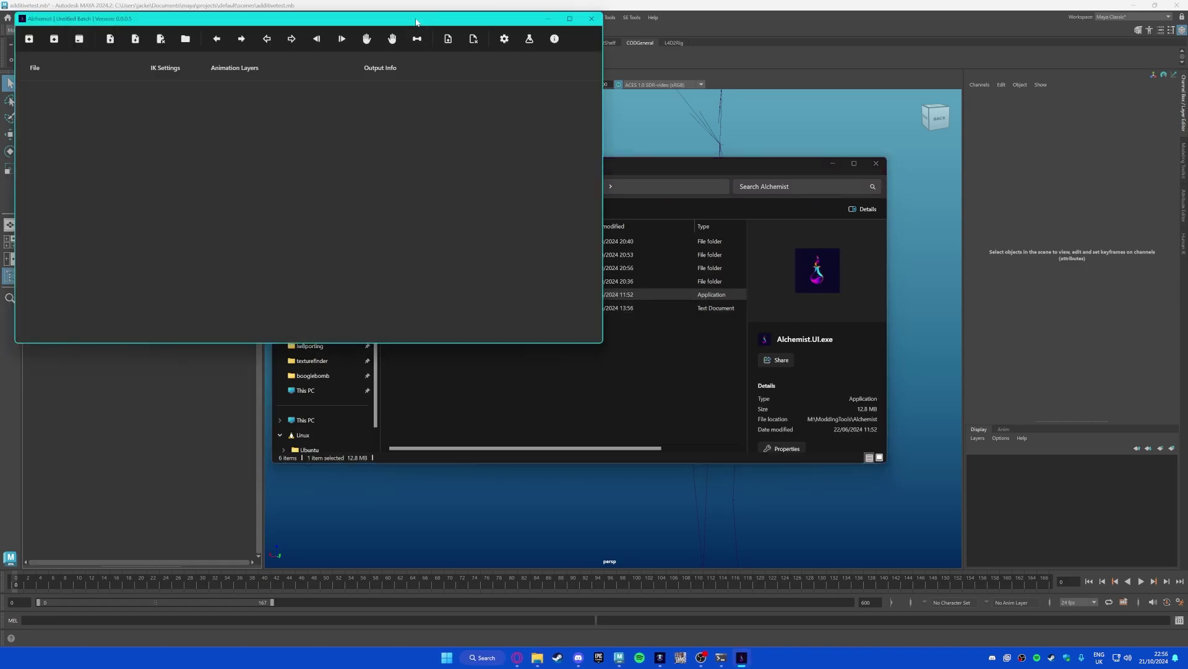
left_click_drag(416, 23, 760, 221)
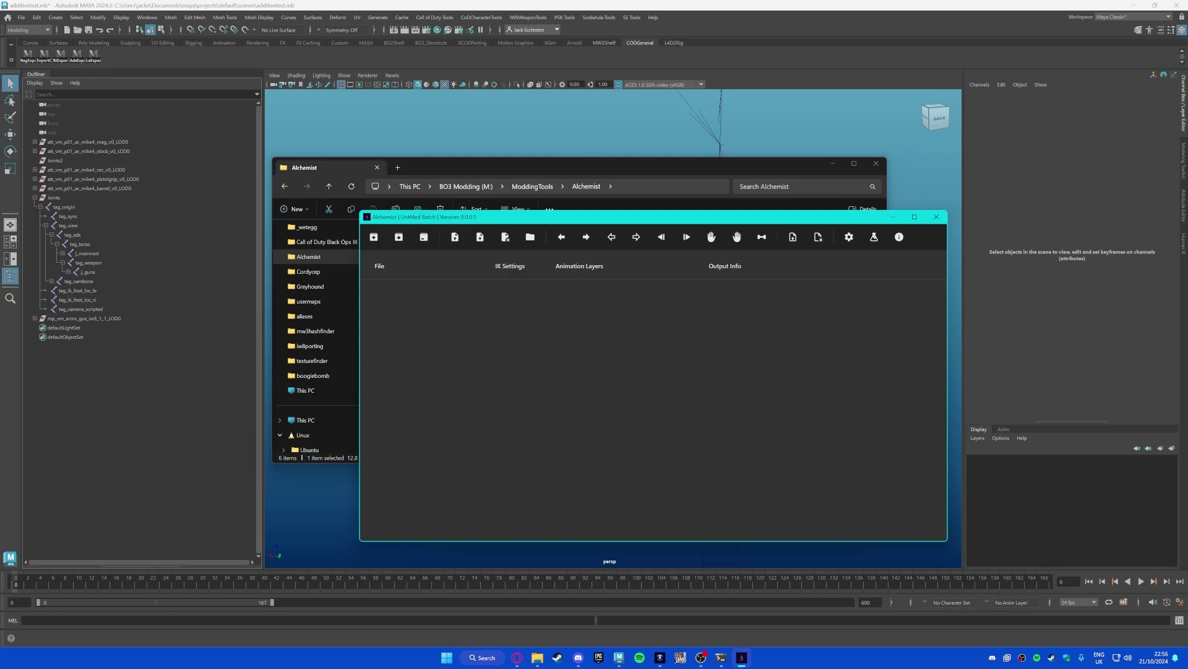
left_click_drag(416, 221, 455, 238)
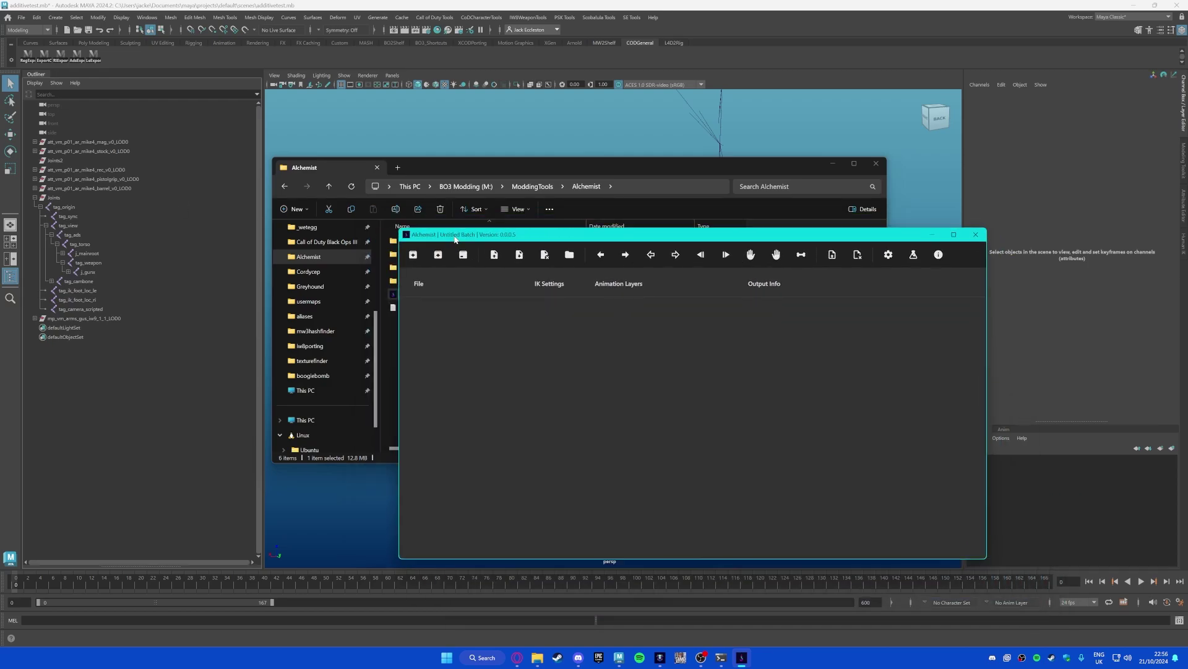
Step: Browse from the Greyhound folder to exported_files, modern_warfare_6 and its xanims folder
left_click(292, 284)
double_click(448, 256)
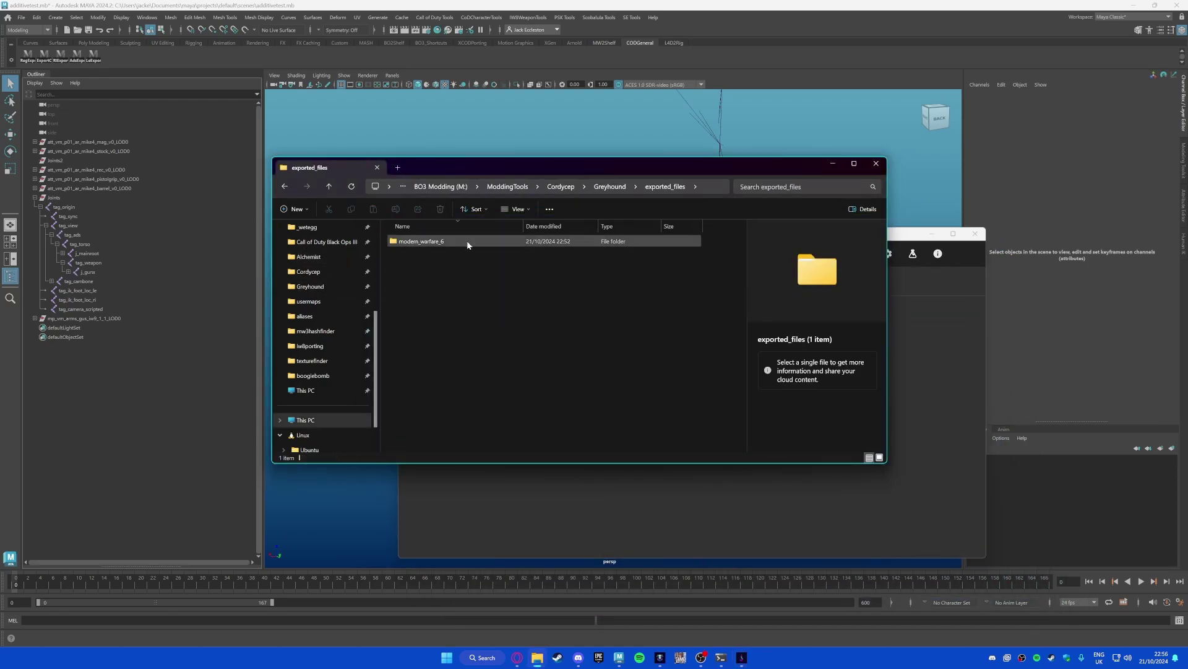
double_click(447, 242)
double_click(451, 240)
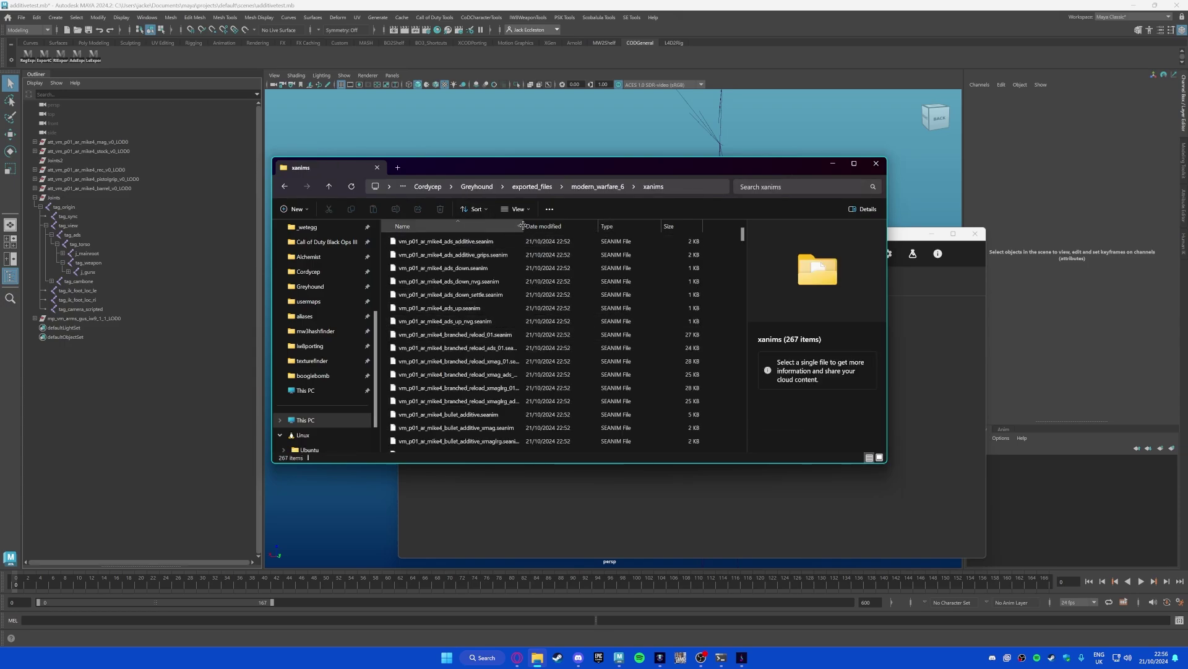
Step: Find vm_p01_ar_mike4_idle.seanim in the xanims folder and add it to the Alchemist batch
left_click_drag(524, 225, 547, 225)
scroll(466, 340, "down", 2)
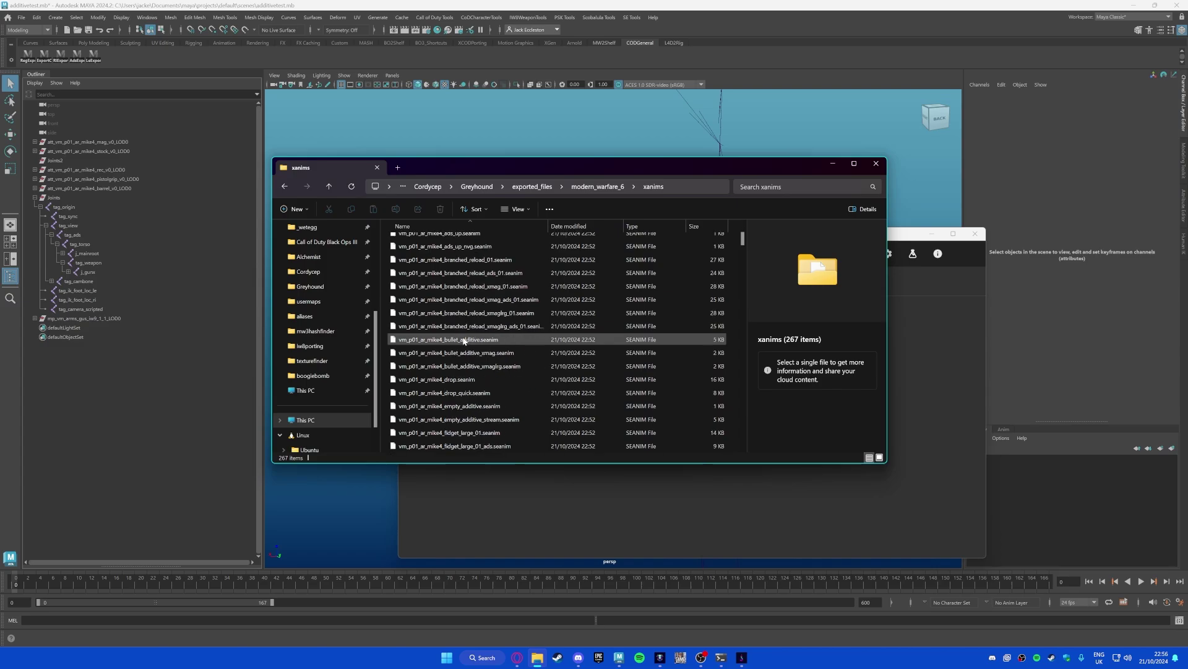
left_click(457, 379)
scroll(456, 390, "down", 5)
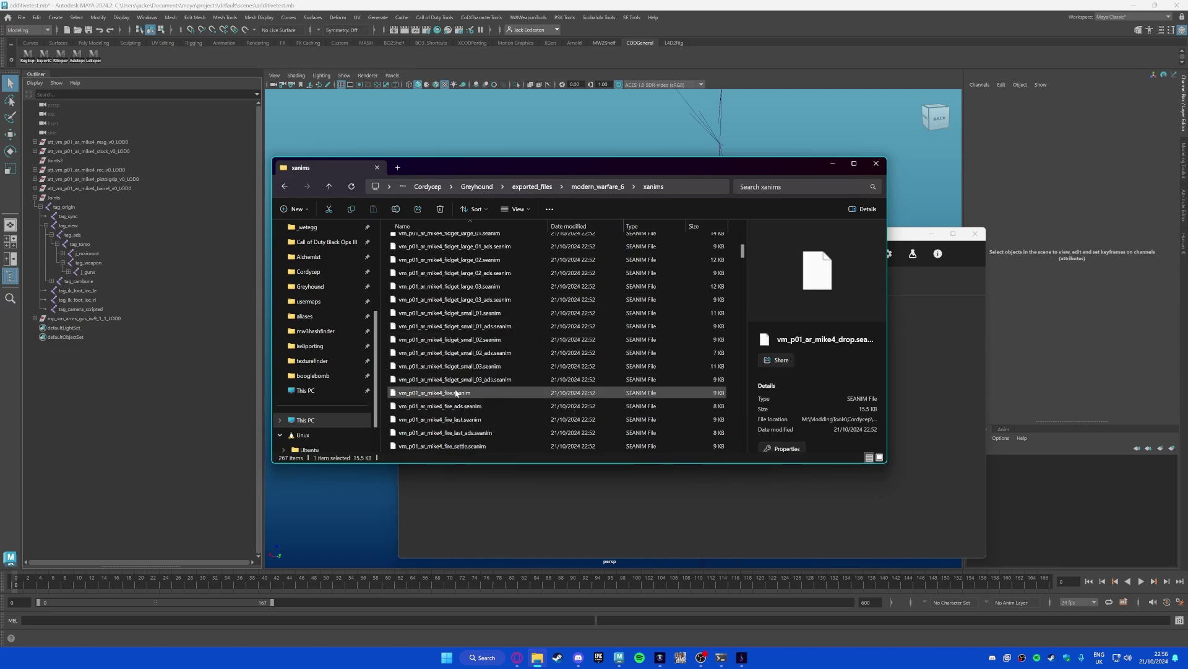
scroll(456, 390, "down", 5)
left_click(425, 313)
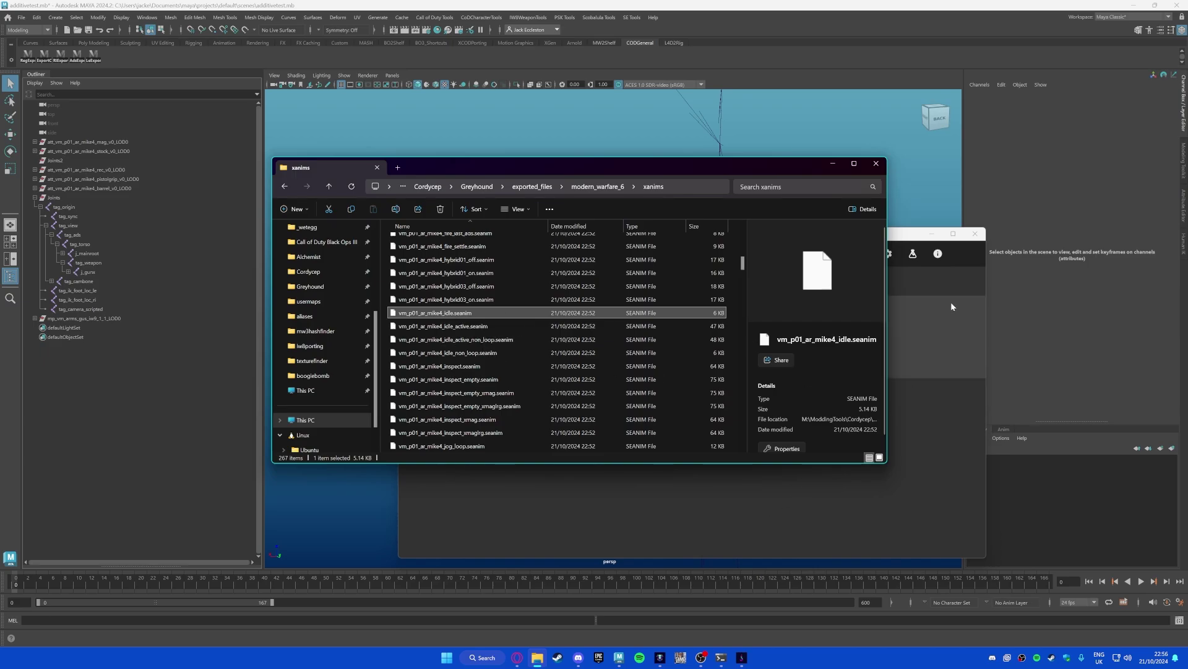
left_click_drag(910, 238, 772, 267)
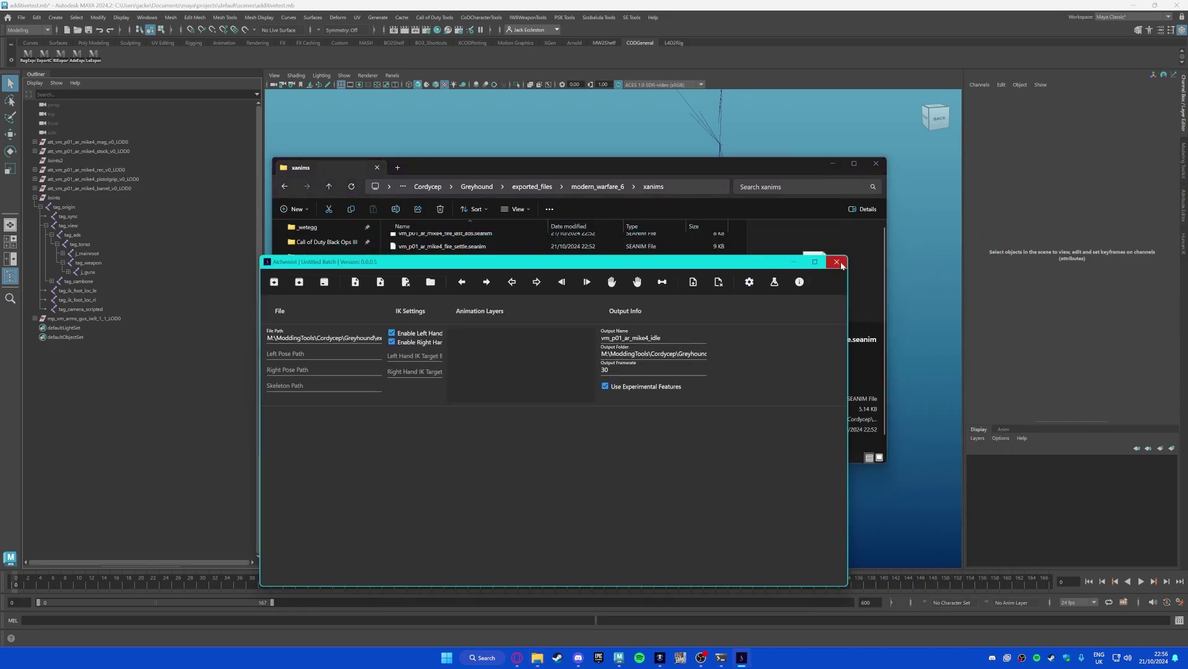
Step: Maximize the Alchemist window and widen the File and IK Settings columns so their contents are fully readable
left_click(815, 261)
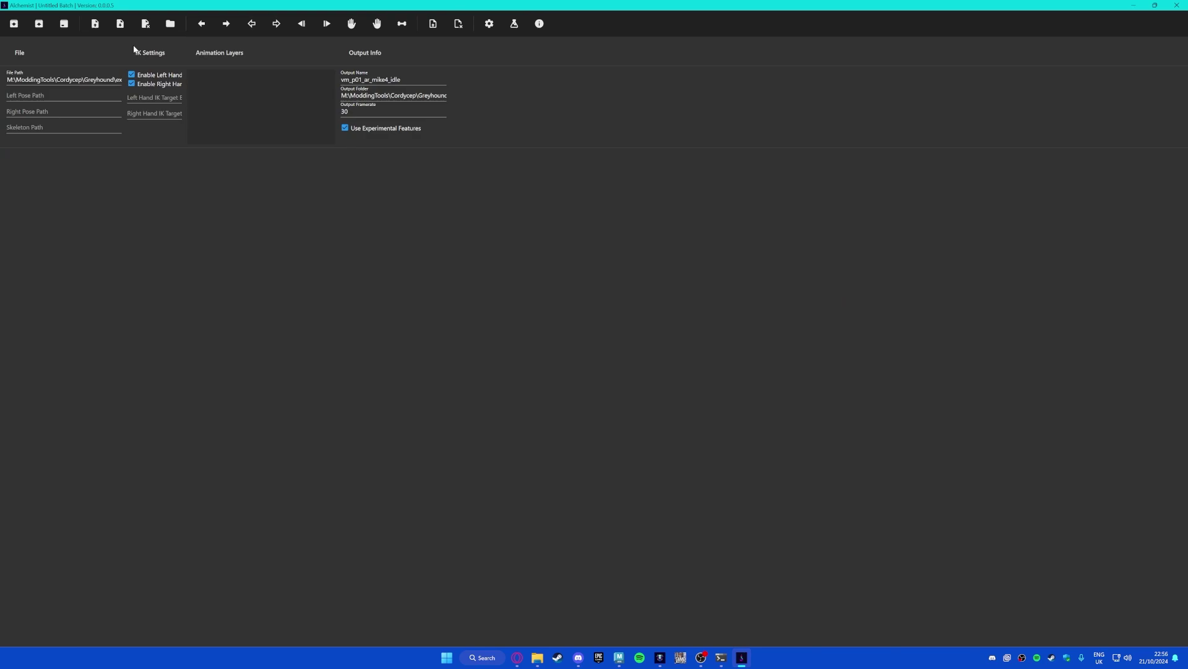
left_click_drag(122, 44, 318, 137)
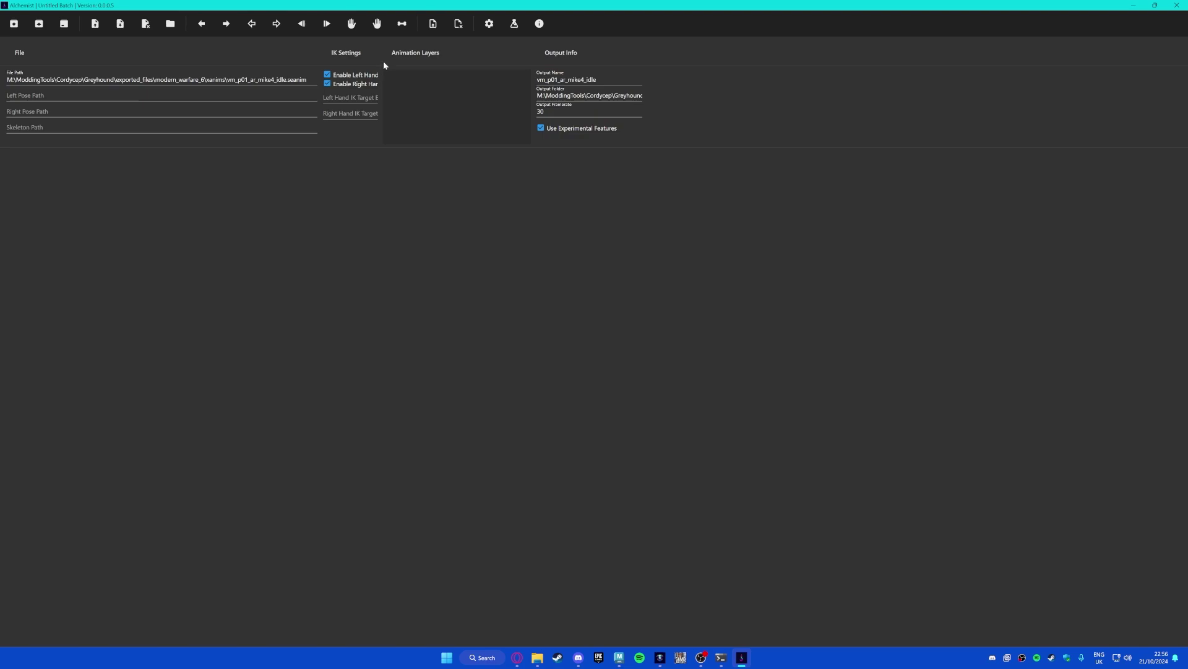
left_click_drag(383, 60, 496, 74)
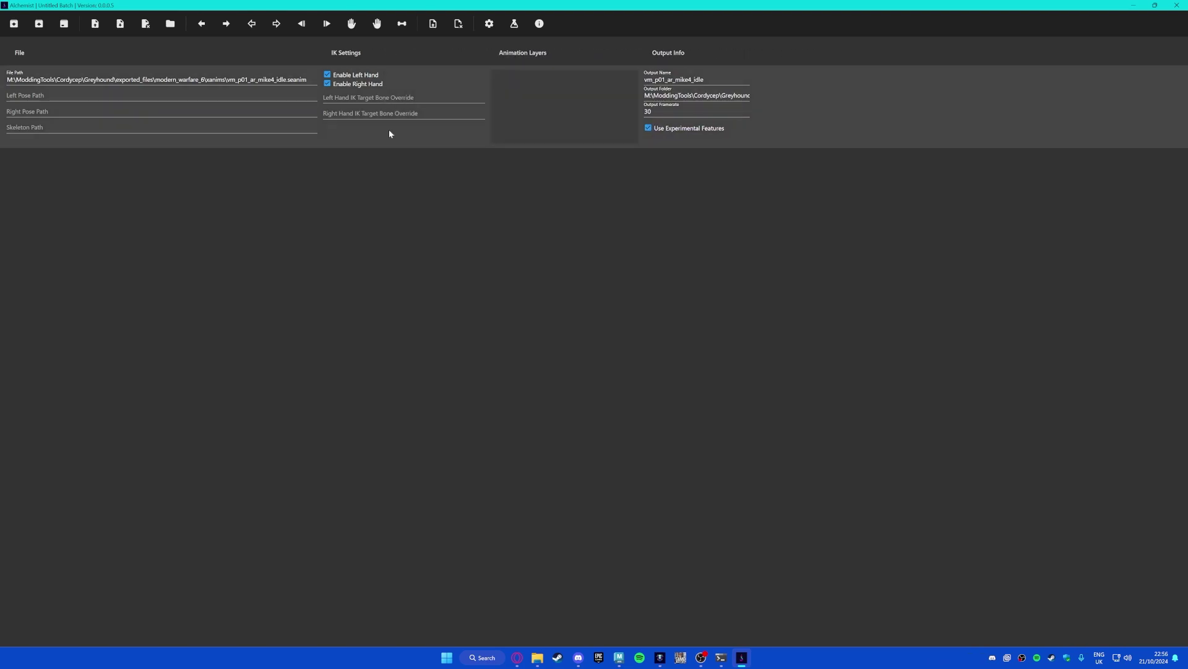
Step: Add vm_p01_ar_mike4_idle.seanim to the batch two more times from the xanims folder, then minimize the file browser
key("alt+Tab")
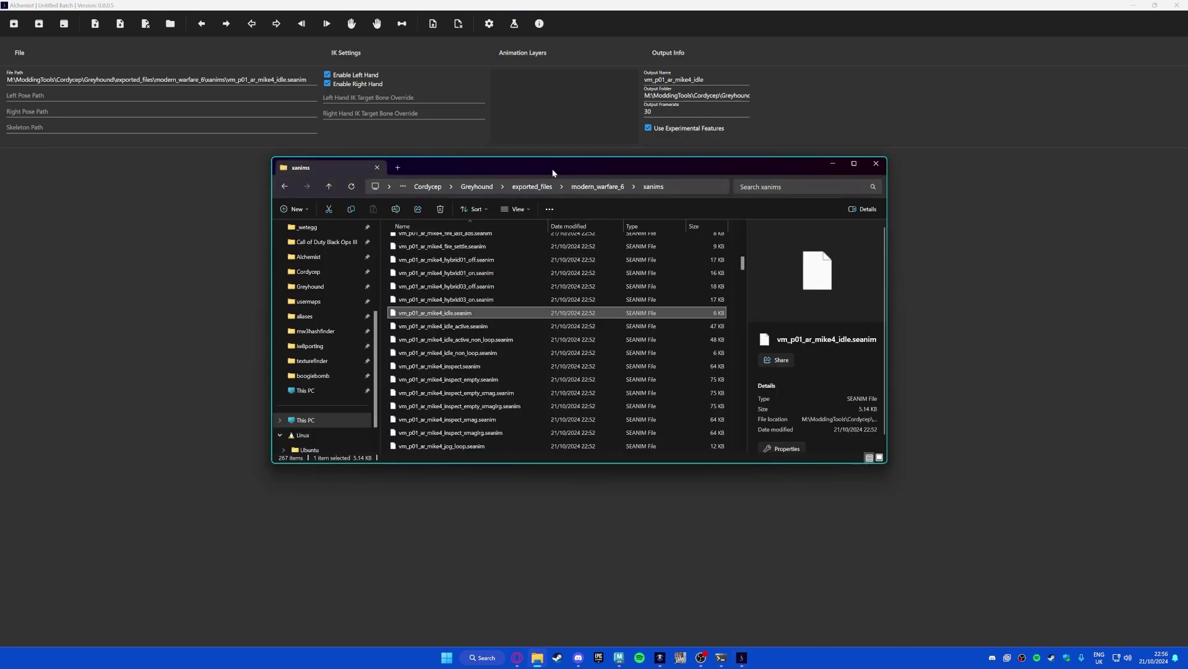
left_click_drag(552, 168, 692, 210)
left_click_drag(575, 355, 239, 230)
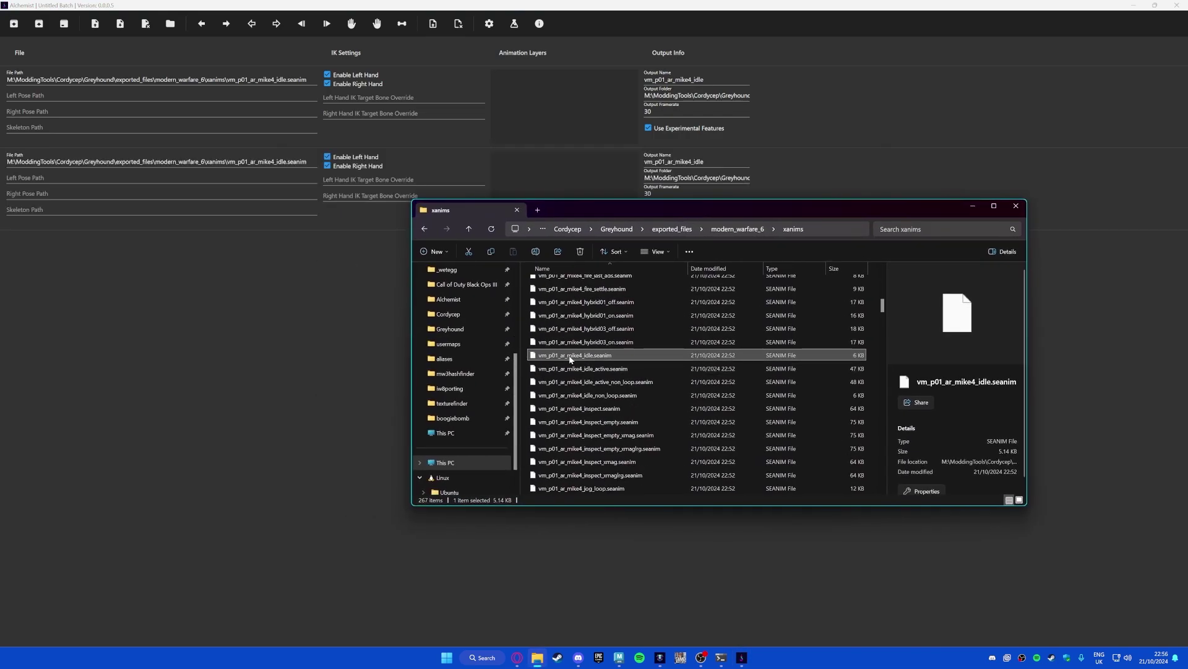
left_click_drag(215, 288, 217, 290)
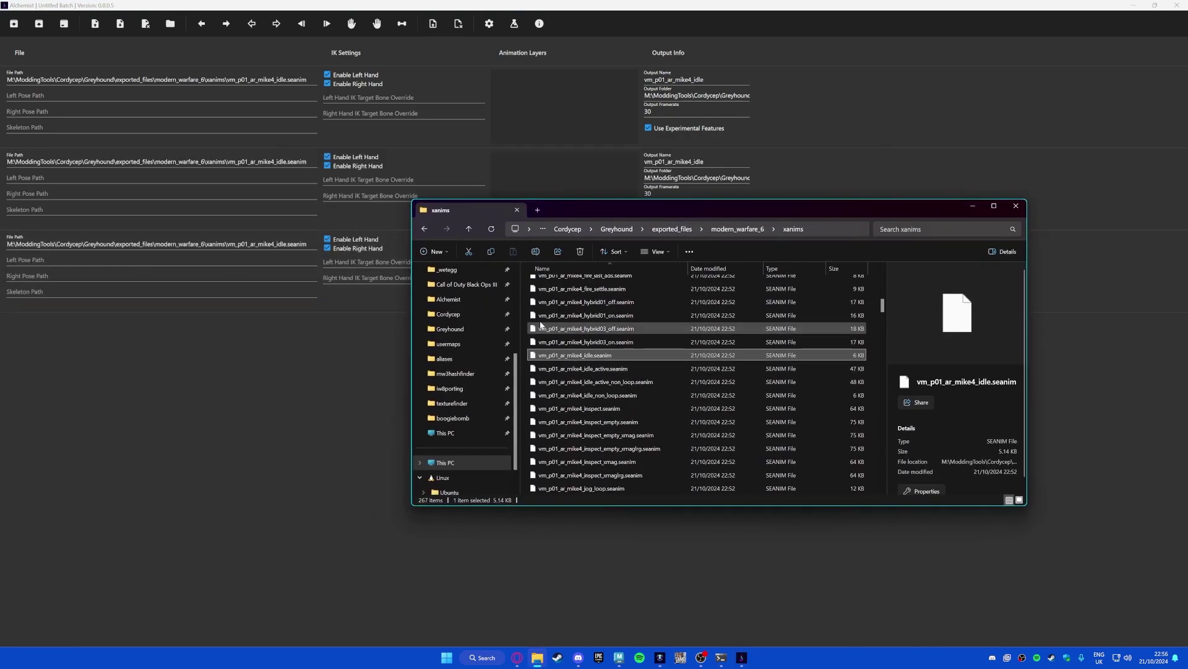
left_click(980, 209)
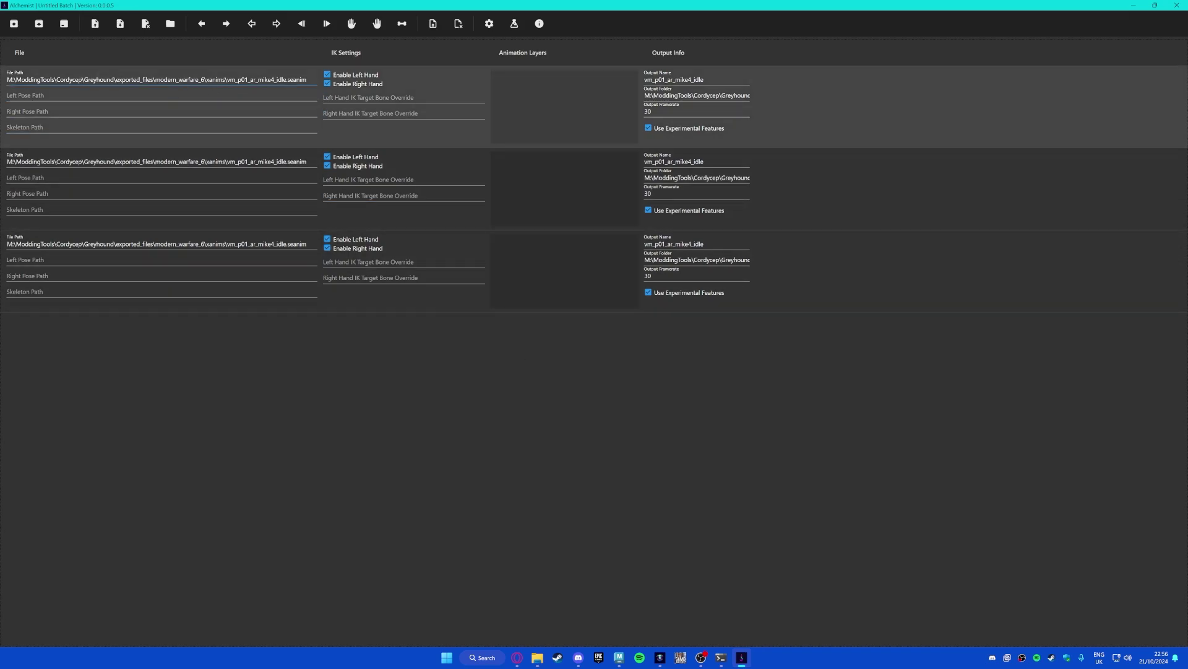
Step: Select all three batch entries and set their left pose file to vm_p01_ar_mike4_pose_l.seanim from the modern_warfare_6 xanims folder
left_click(427, 135)
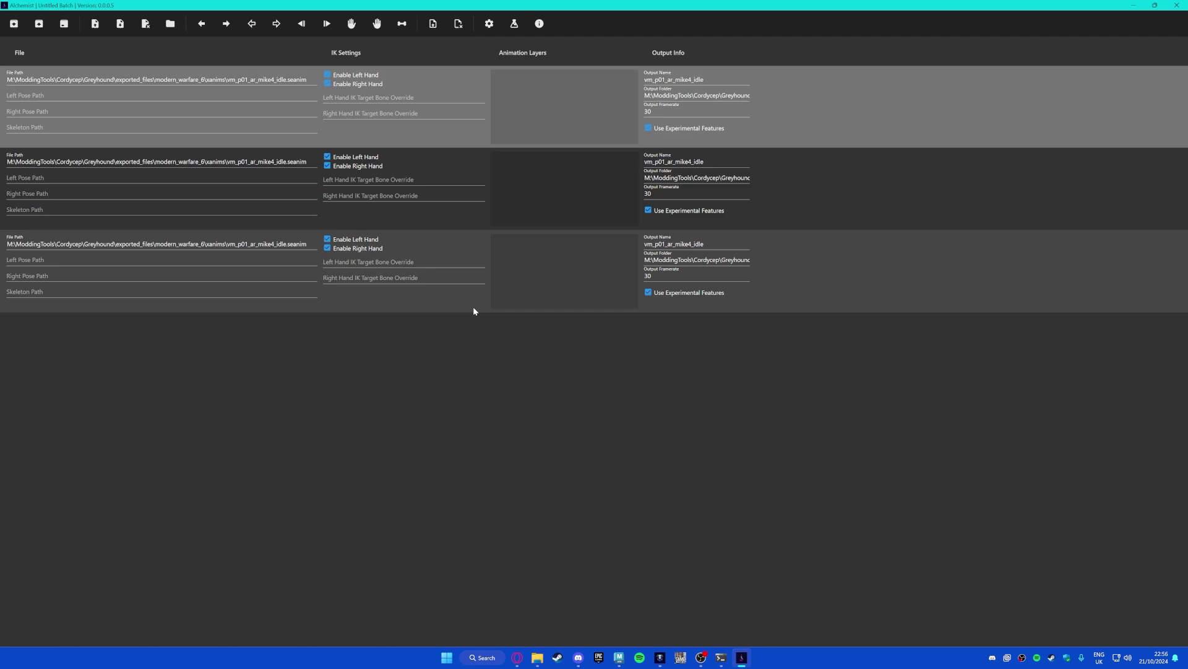
left_click(473, 306, "shift")
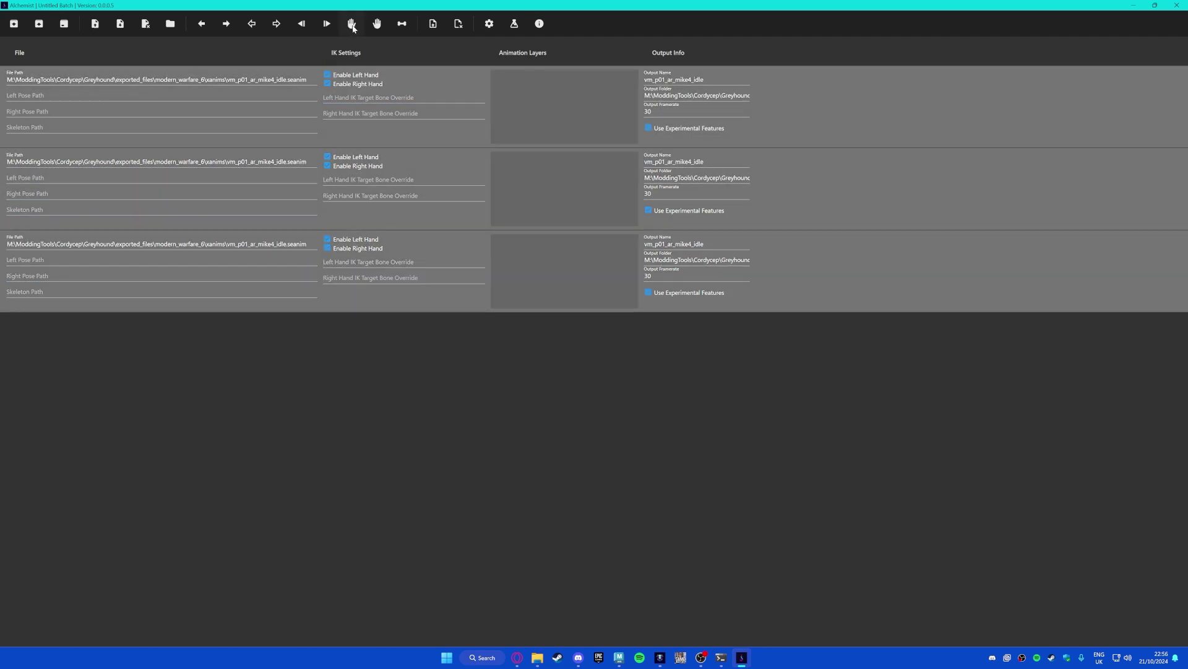
left_click(353, 27)
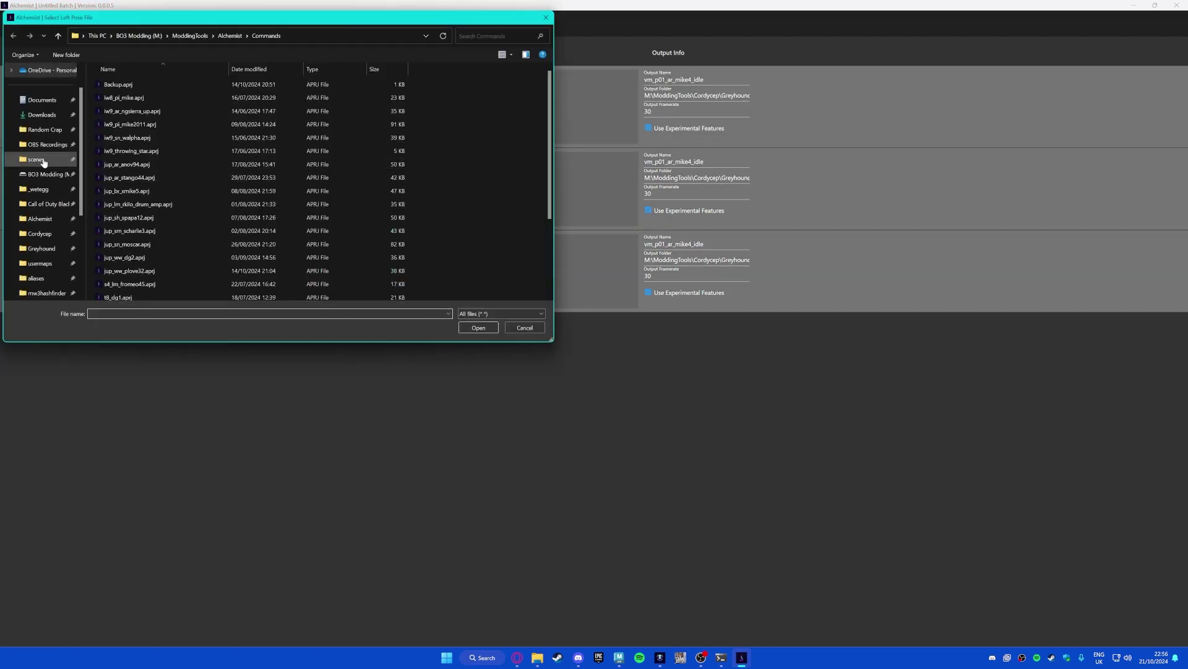
left_click(39, 247)
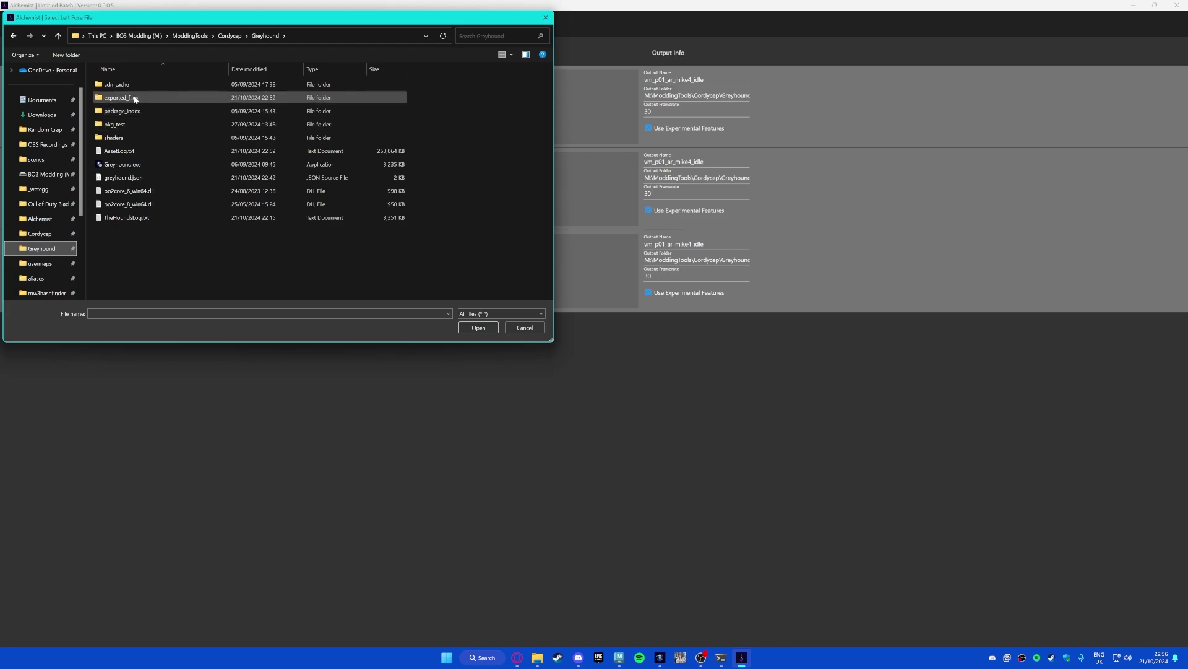
double_click(132, 98)
double_click(143, 86)
double_click(144, 85)
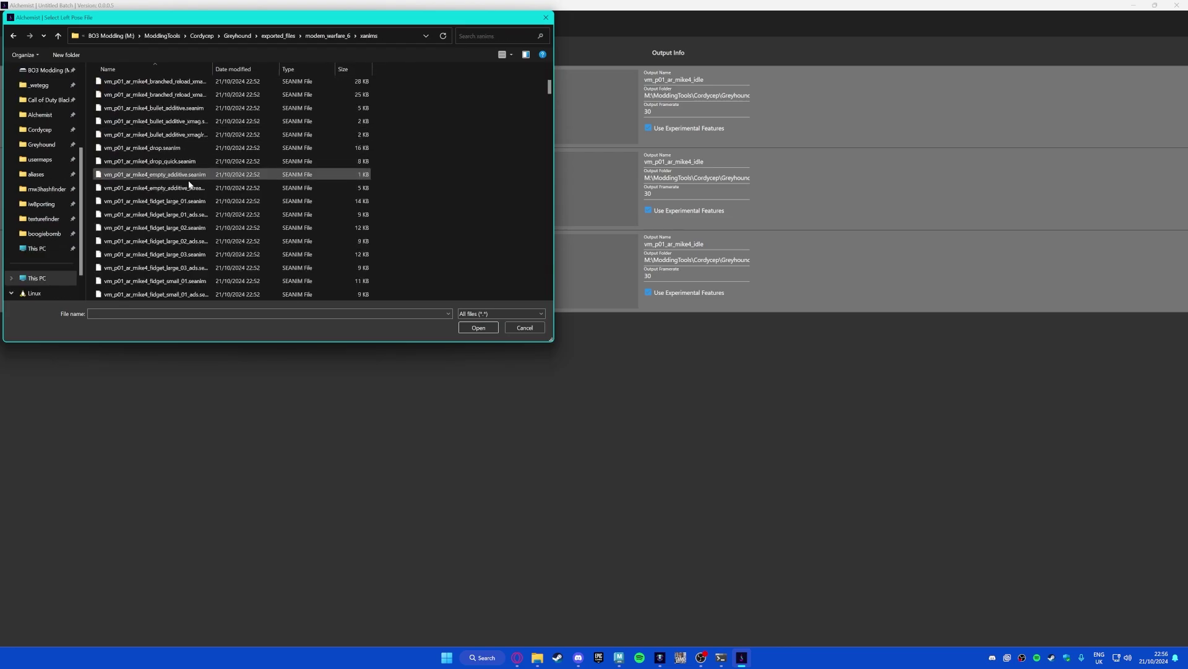
scroll(186, 204, "down", 7)
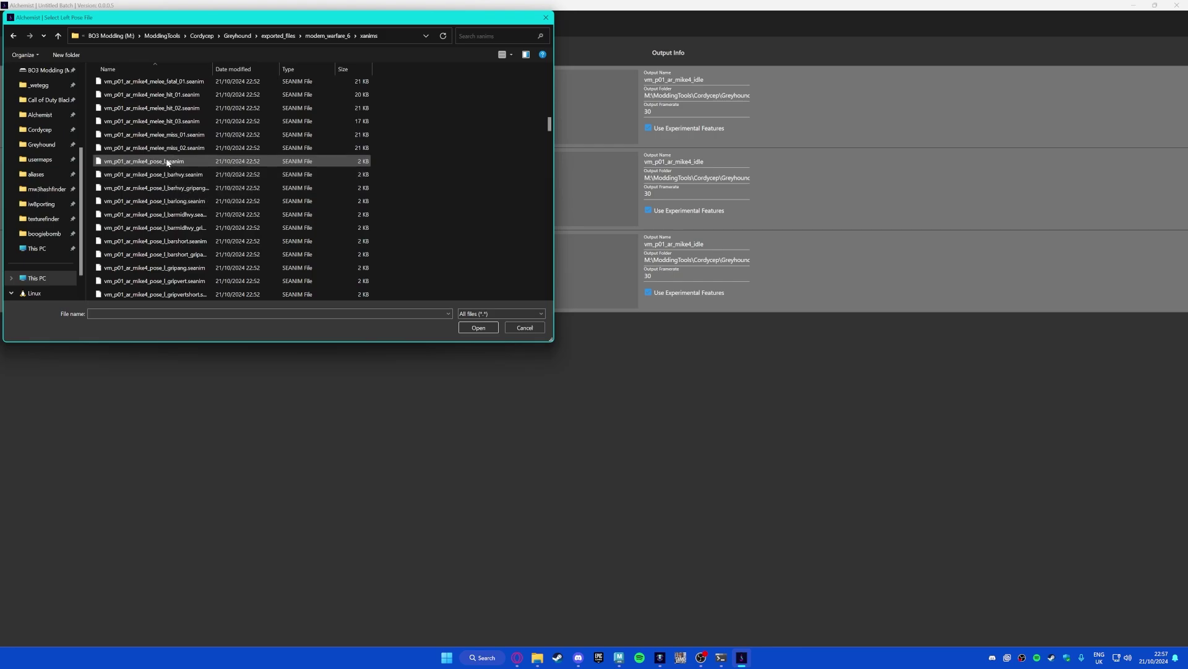
left_click(165, 162)
double_click(165, 163)
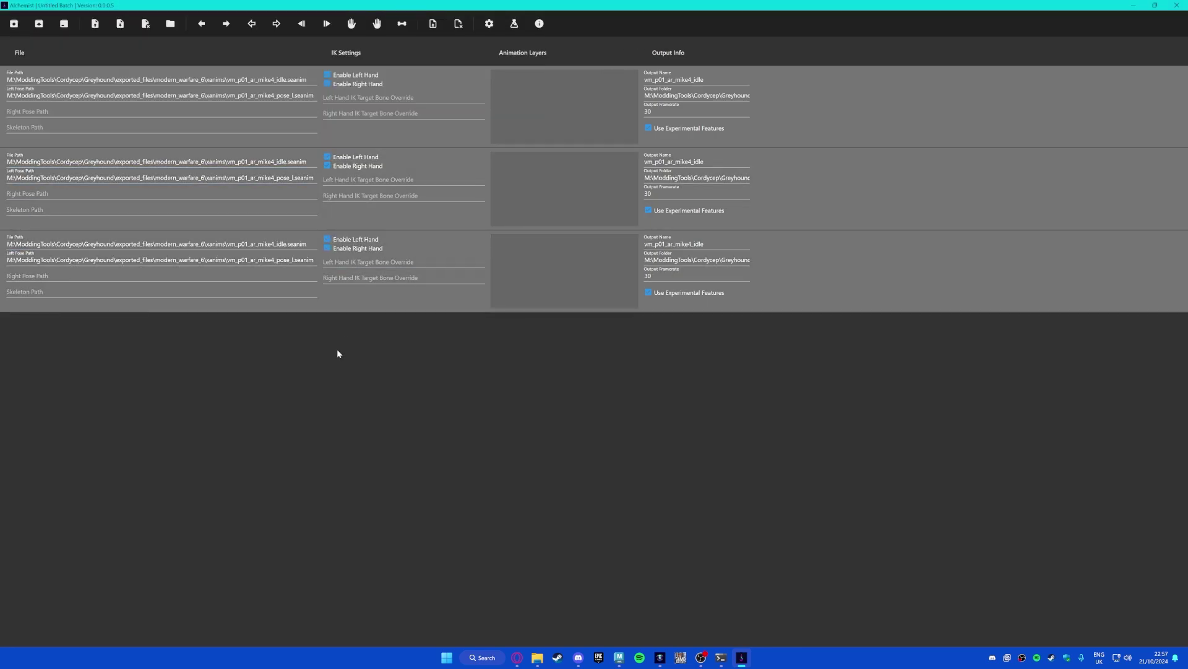
Step: Set the right pose of all three entries to vm_p01_ar_mike4_pose_r.seanim and their skeleton to m4_skeleton.semodel from Downloads
left_click(377, 23)
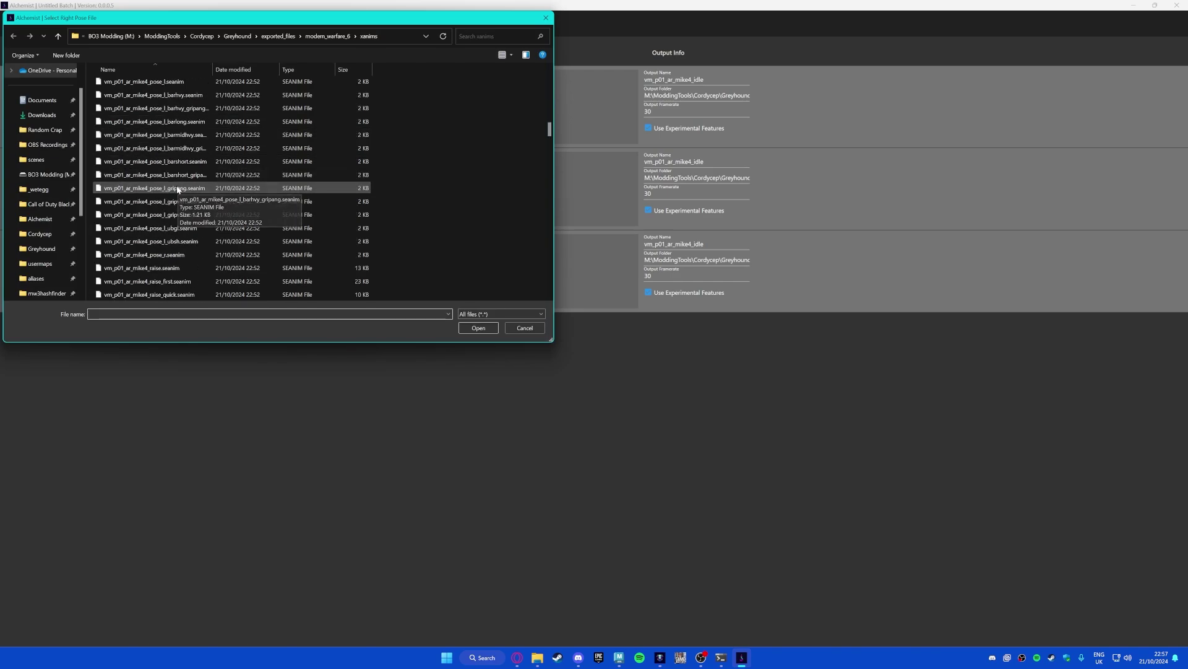
double_click(152, 255)
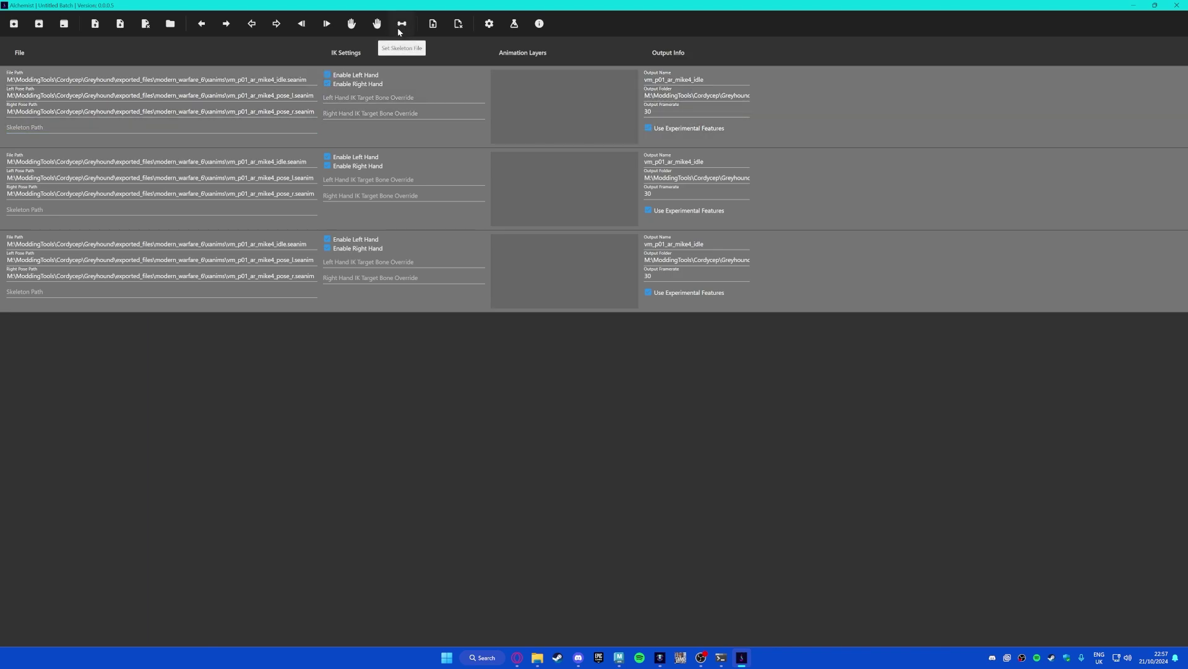
left_click(400, 28)
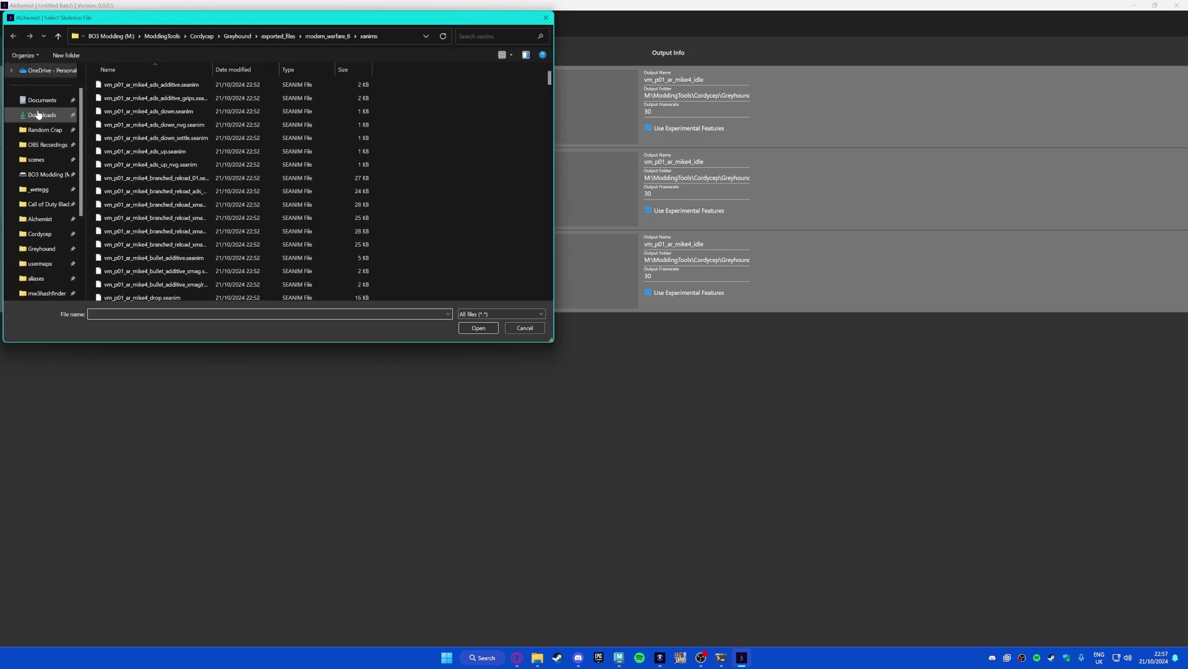
left_click(122, 99)
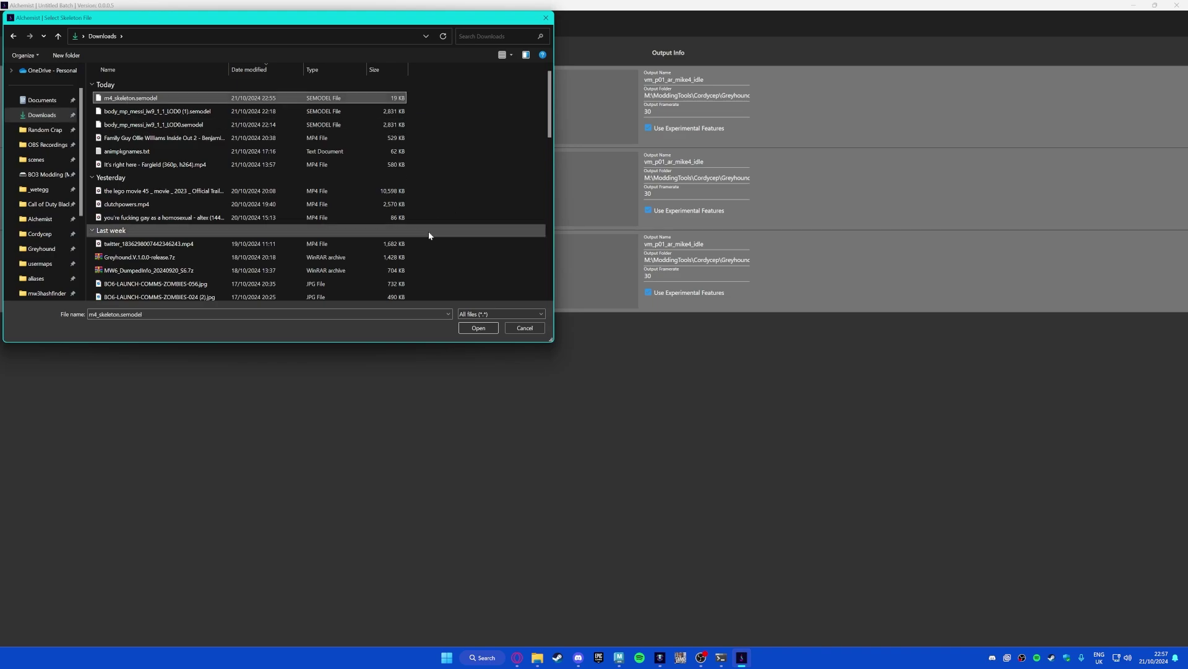
left_click(478, 328)
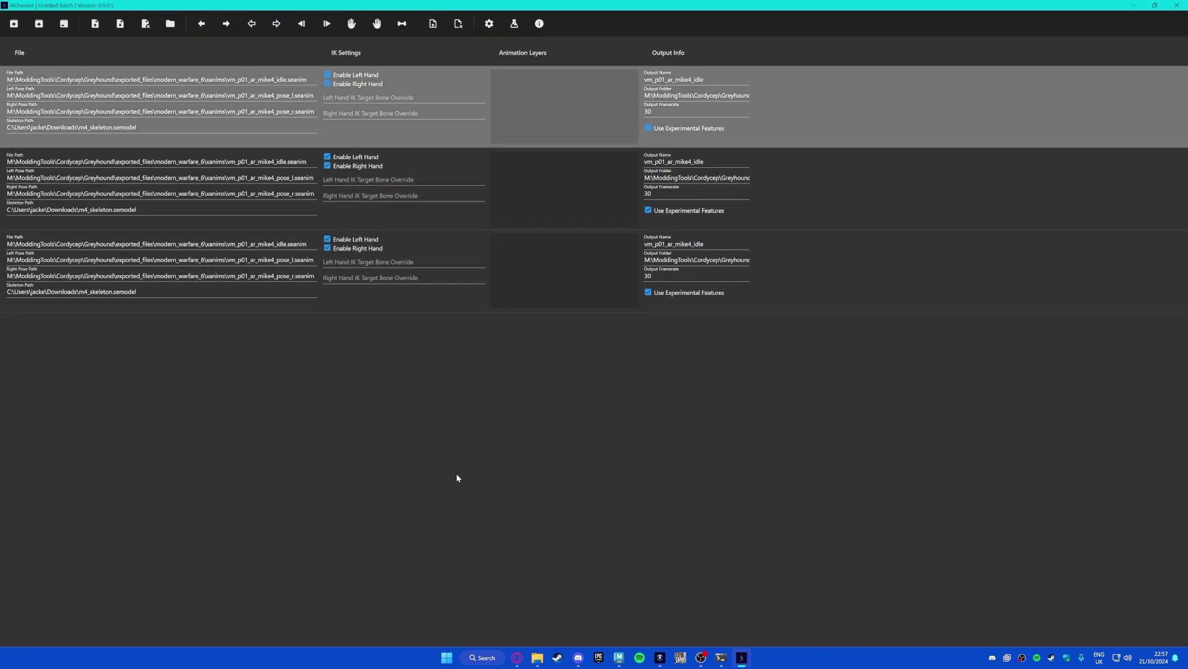
left_click(493, 294)
left_click(415, 98)
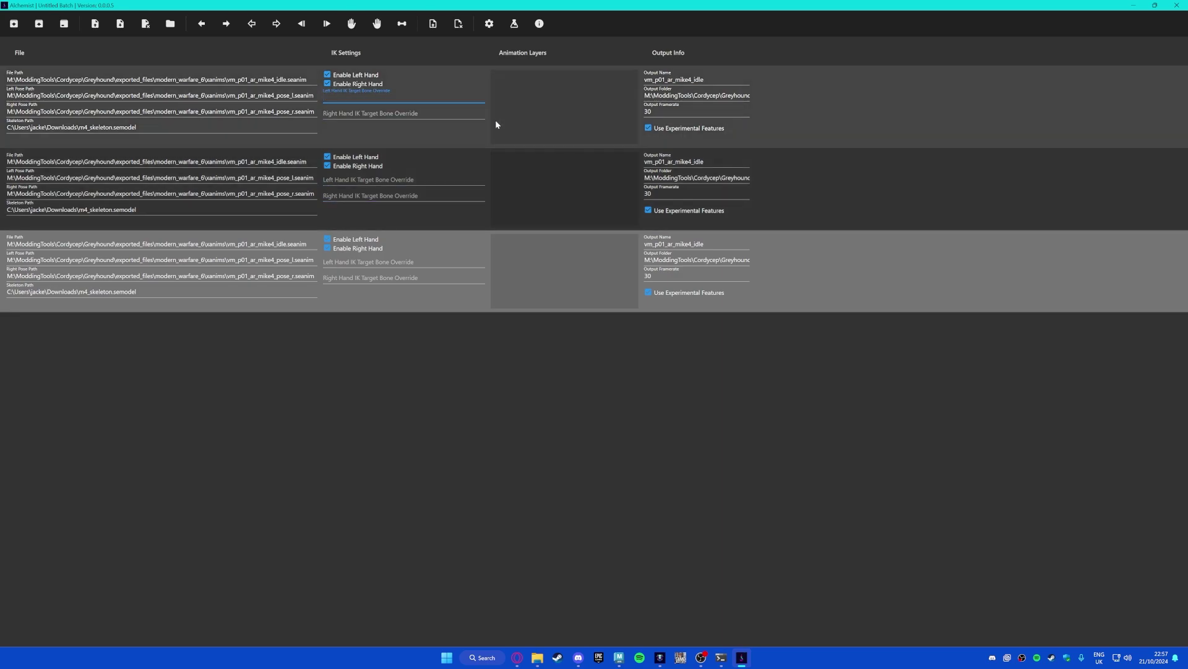
left_click(293, 136)
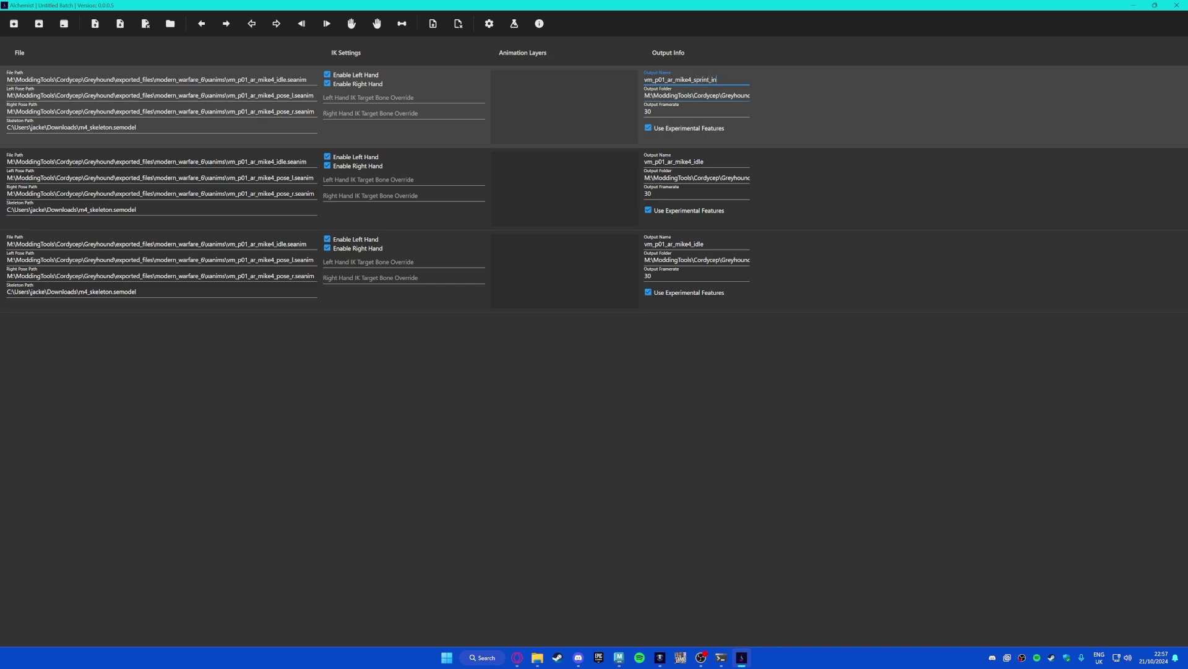
Step: Name the three entries' outputs vm_p01_ar_mike4_sprint_in, vm_p01_ar_mike4_sprint_loop and vm_p01_ar_mike4_sprint_out
double_click(710, 79)
key("ctrl+c")
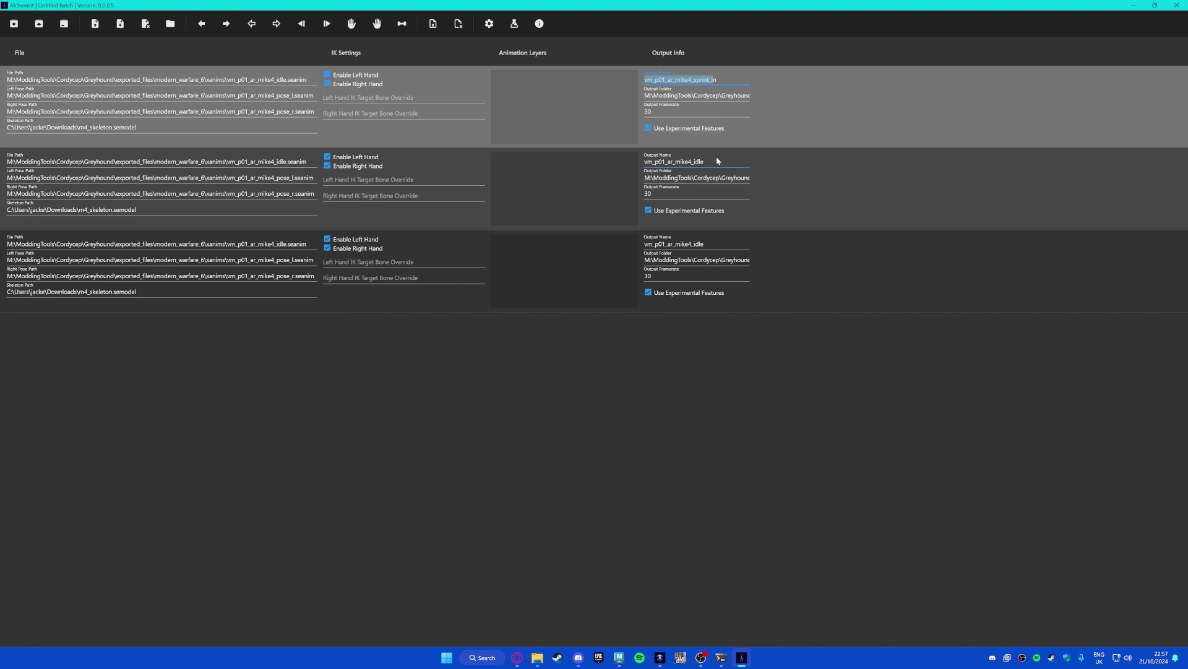
left_click_drag(716, 161, 641, 162)
key("ctrl+v")
key("BackSpace")
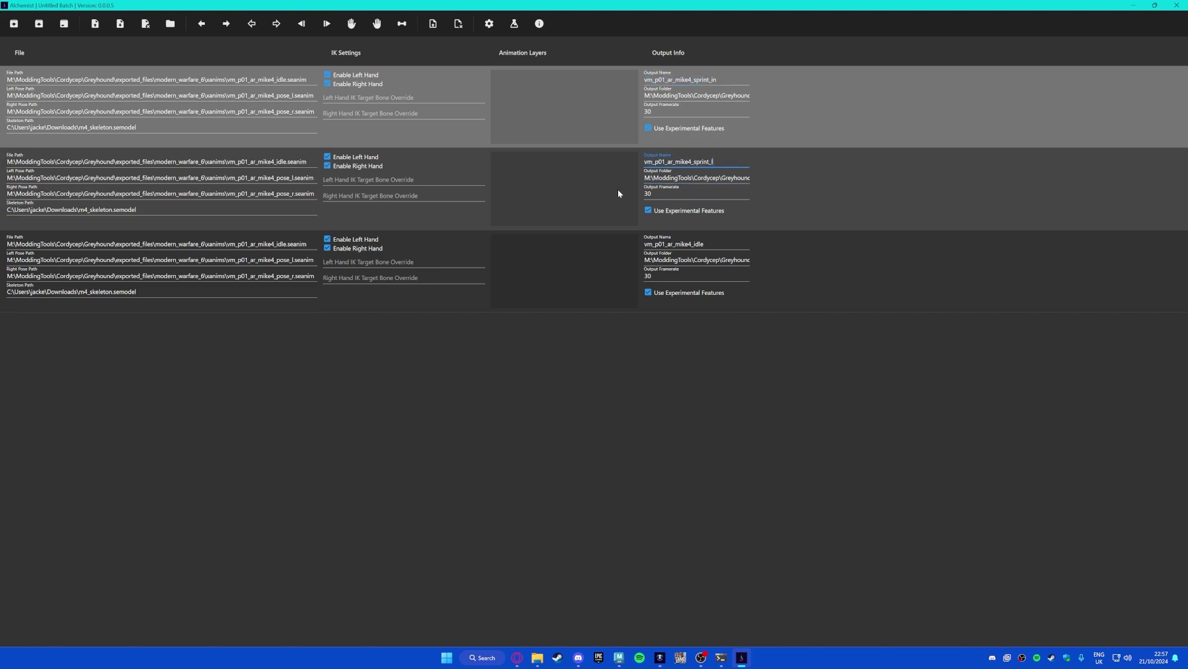
type("loop")
left_click(647, 244)
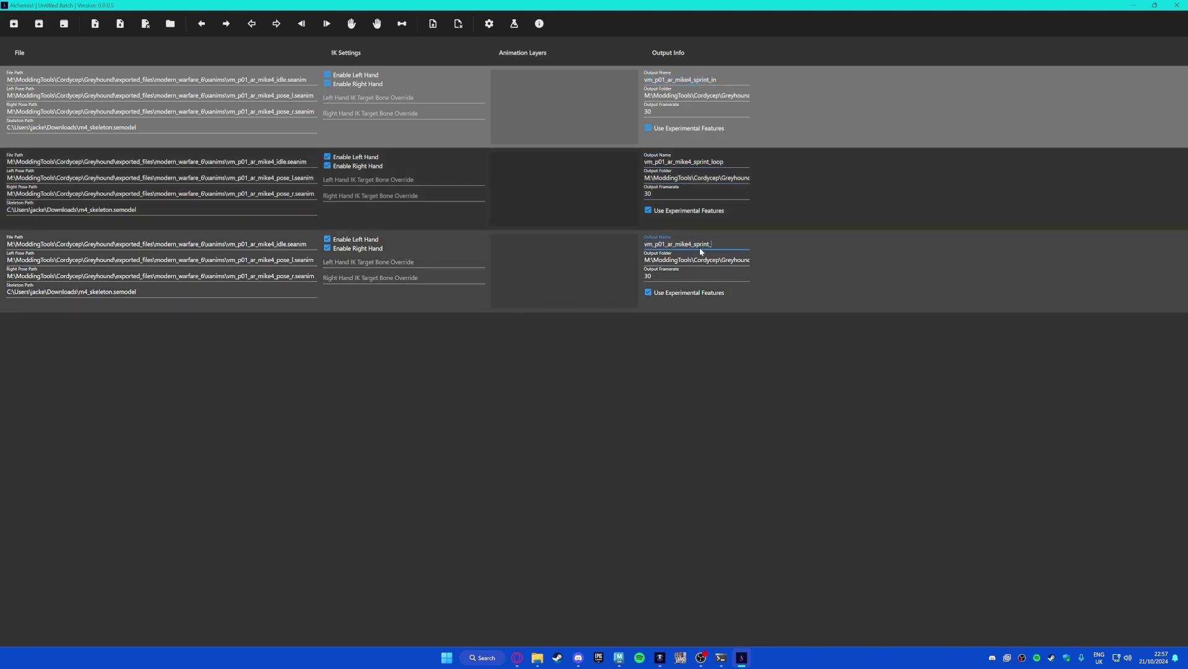
left_click(735, 366)
Step: Change the sprint_out entry's output folder to exportedalechmist inside Greyhound's exported_files folder
left_click(742, 261)
key("ctrl+a")
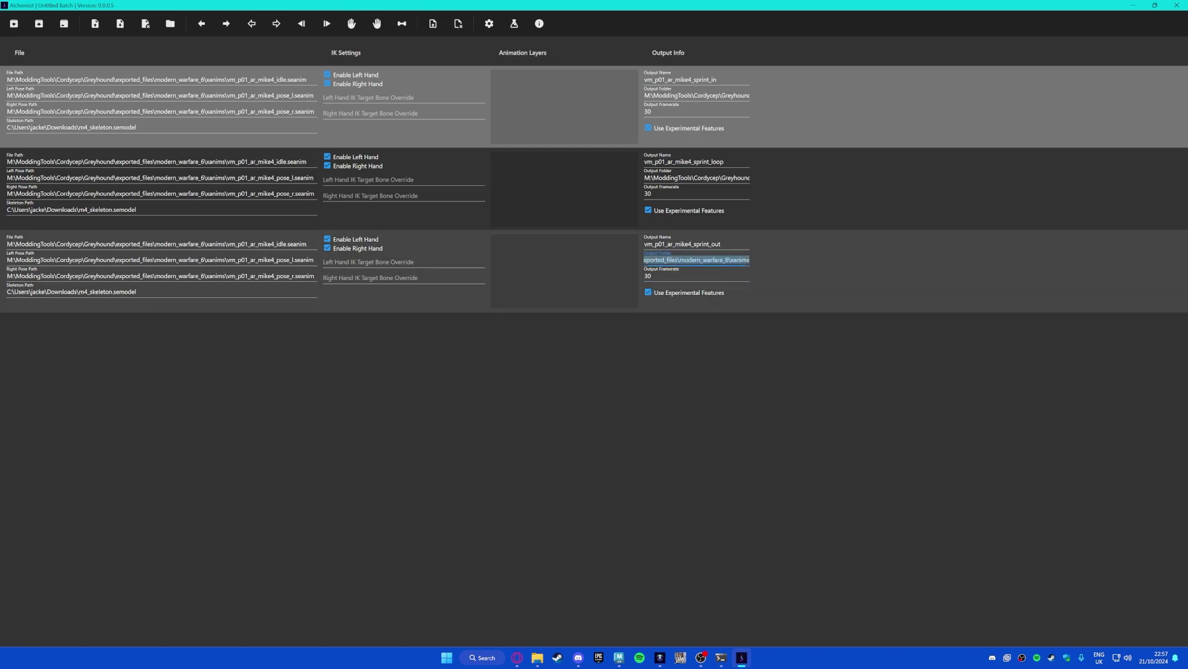
left_click(741, 260)
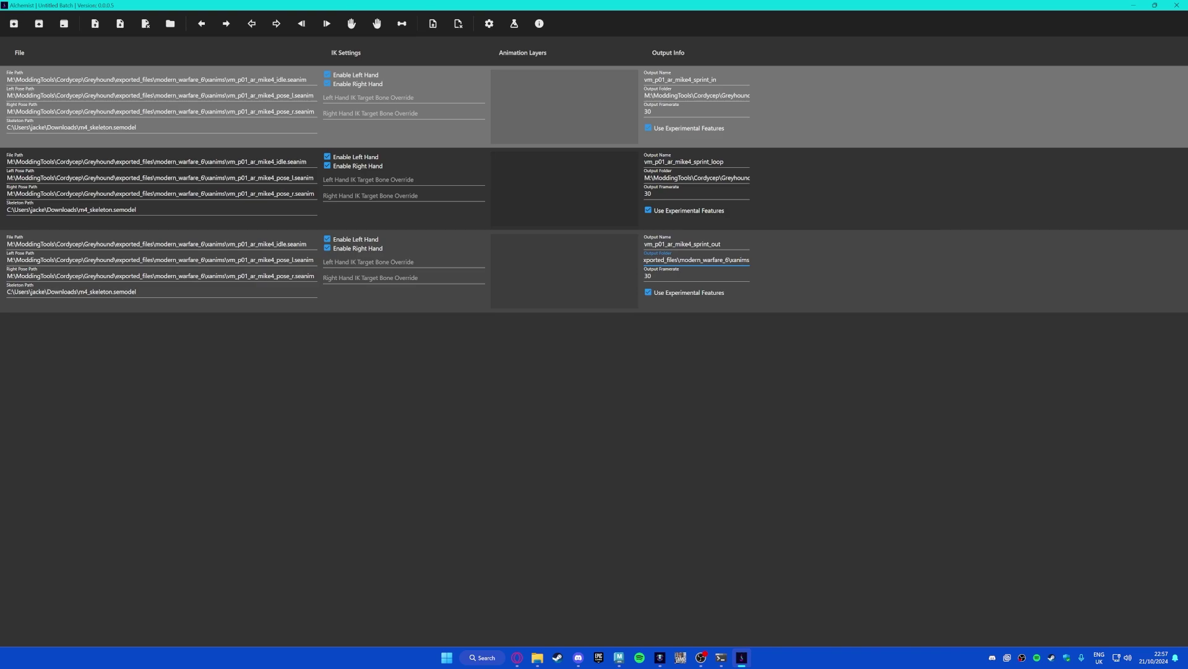
left_click_drag(680, 260, 1035, 286)
type("exportedalechmist")
left_click(719, 451)
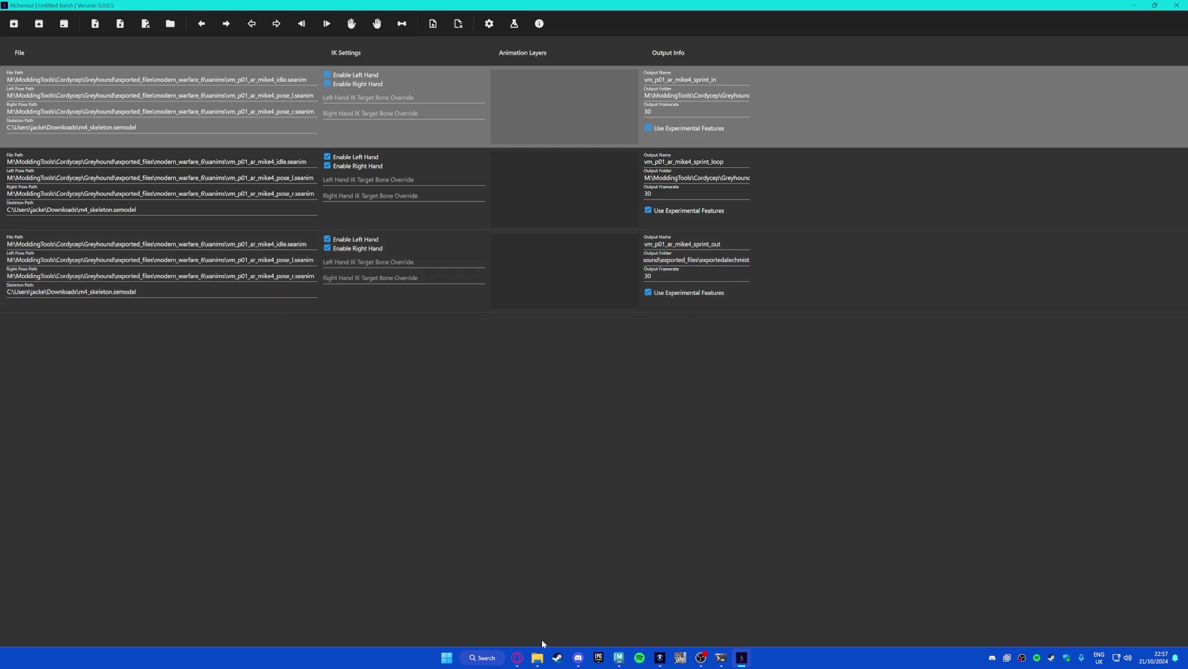
Step: Examine the weapon subfolders in Alchemist's Output folder in the file browser, then return to the batch
left_click(538, 658)
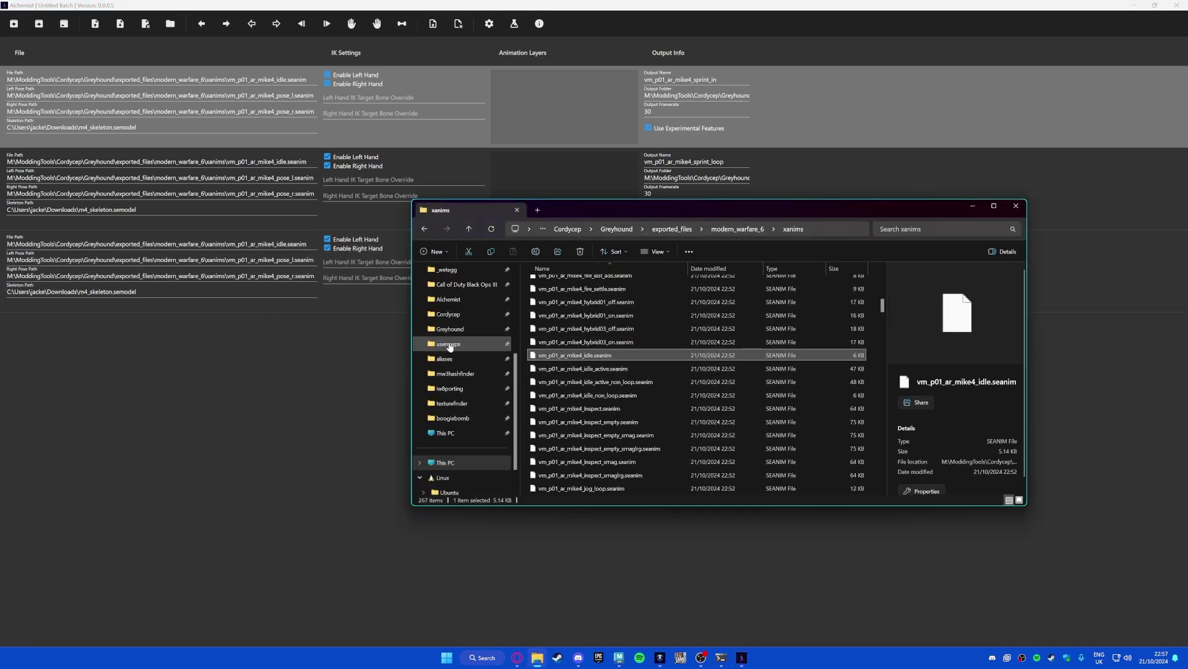
left_click(449, 300)
double_click(570, 309)
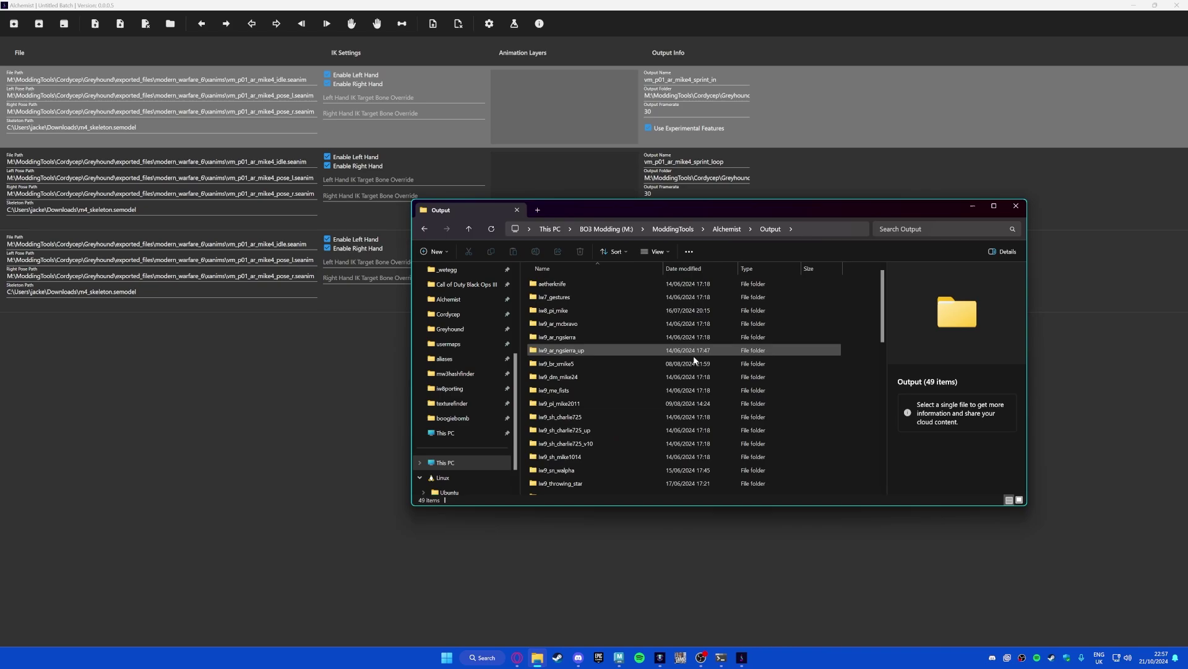
left_click(246, 387)
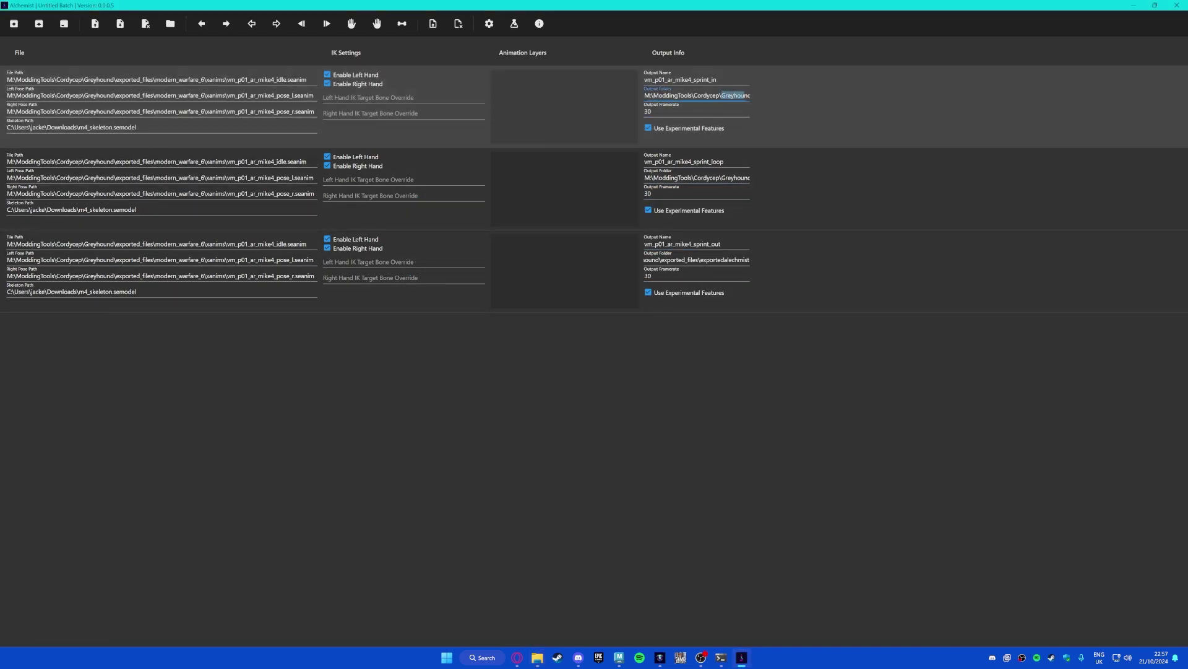
Step: Copy the sprint_out entry's output folder path to the sprint_loop and sprint_in entries
left_click(748, 95)
left_click_drag(646, 178, 822, 199)
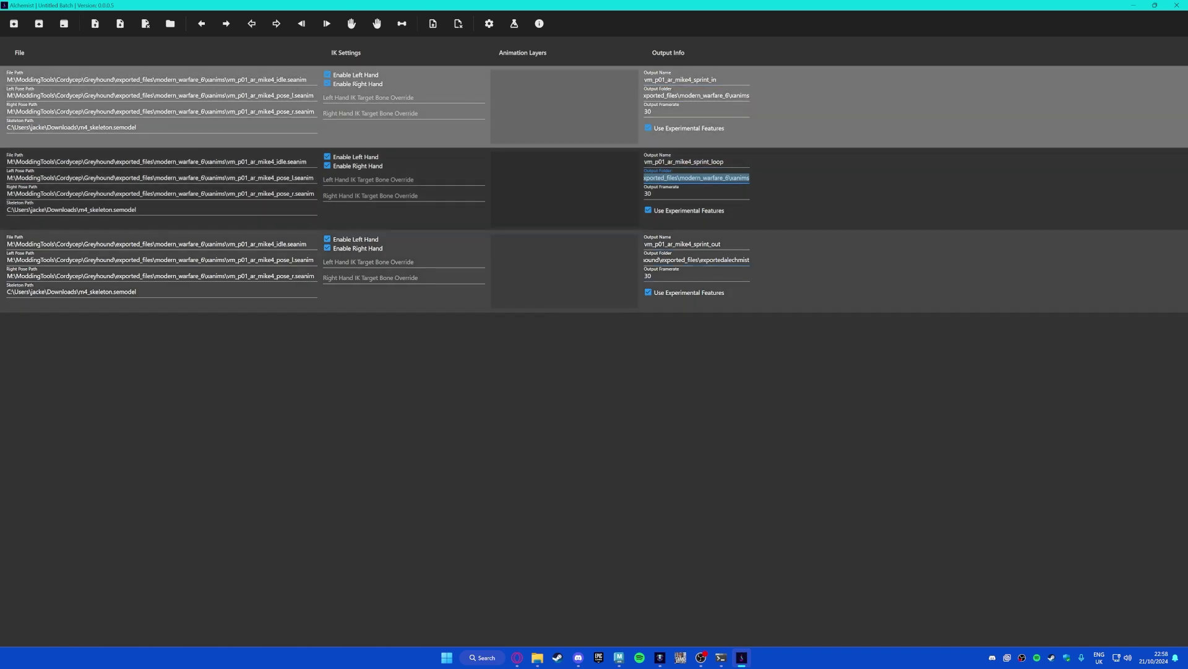
left_click_drag(645, 260, 751, 258)
key("ctrl+c")
left_click(730, 177)
key("ctrl+a")
key("ctrl+v")
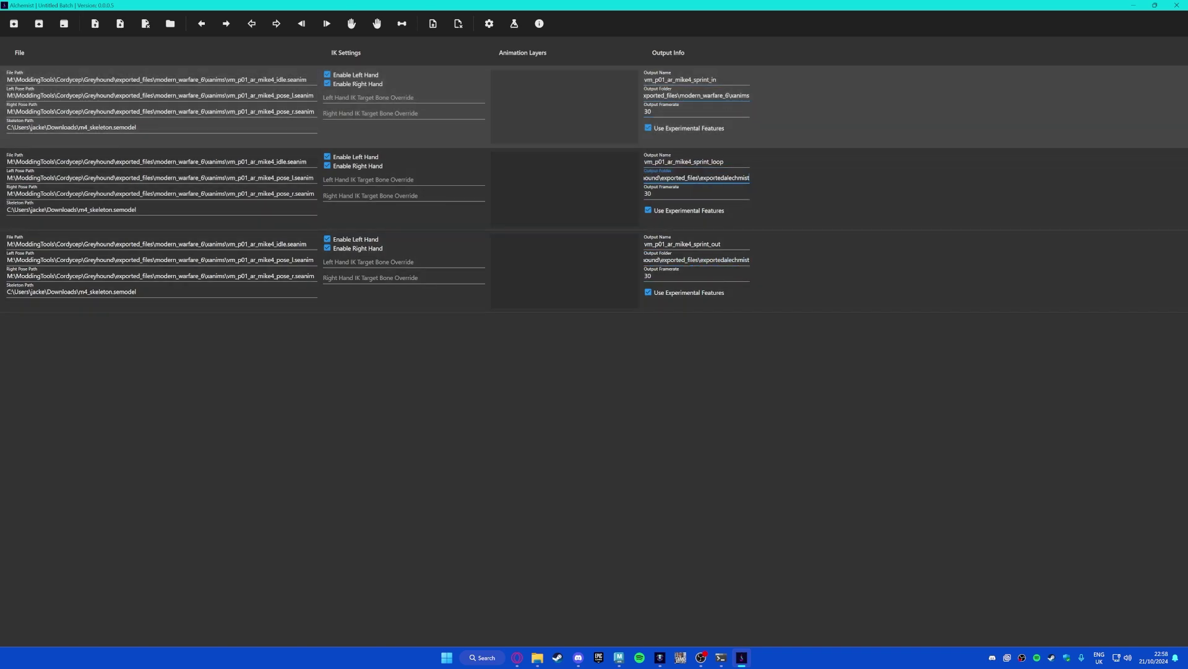
left_click(731, 96)
key("ctrl+a")
key("ctrl+v")
left_click(632, 394)
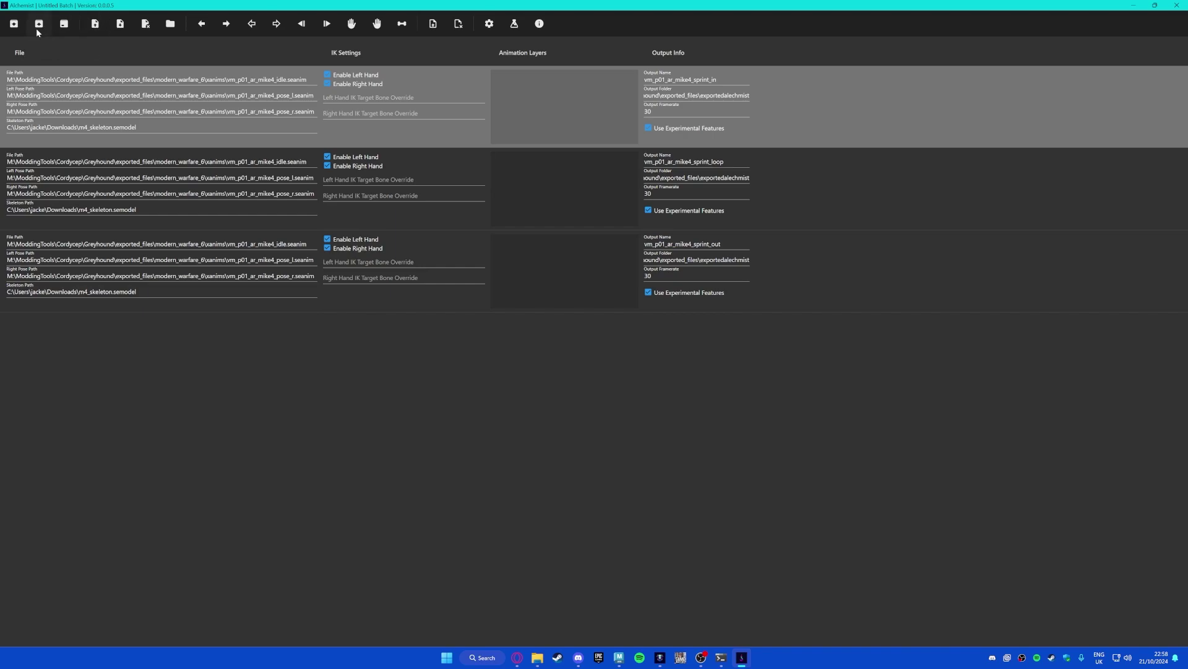
Step: Save the batch as the Alchemist project file m4test in the Downloads folder
left_click(39, 24)
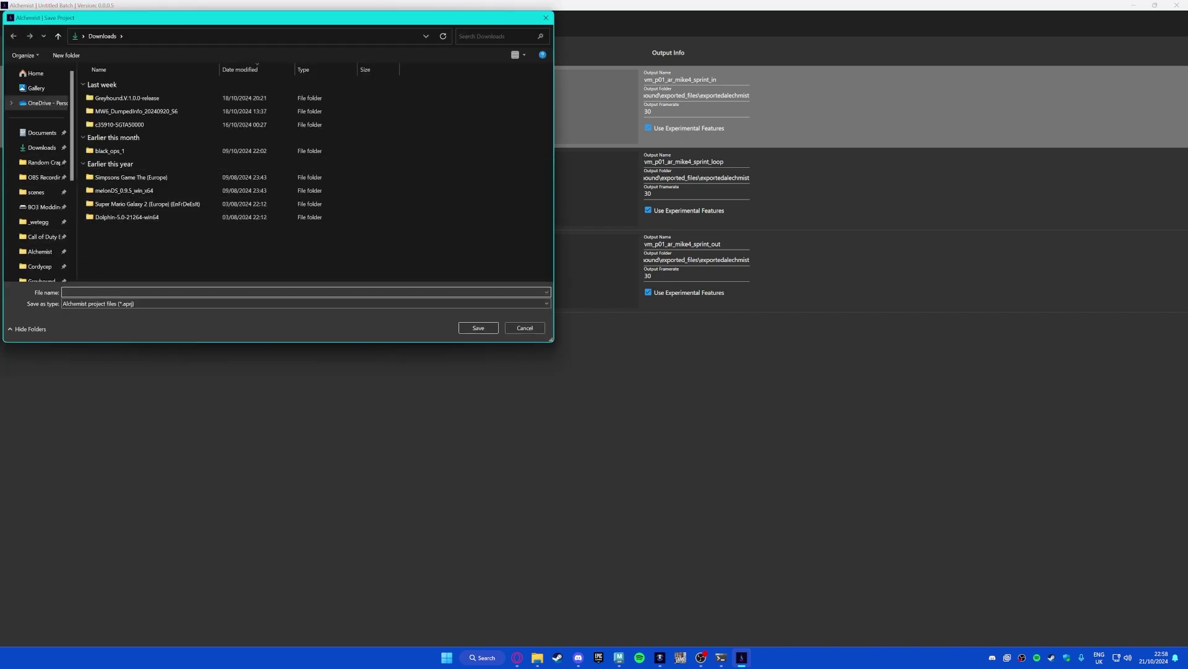
type("m4test")
key("Return")
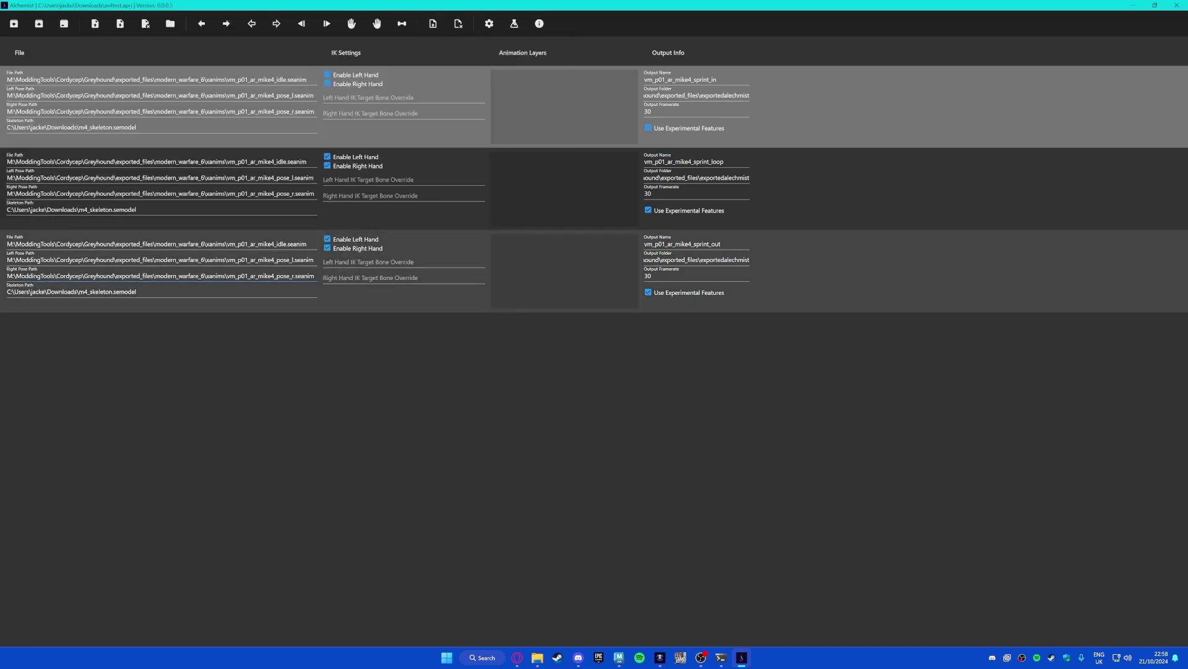
Step: Examine the saved project files in Alchemist's Commands folder in the file browser, then return to the batch
left_click(539, 658)
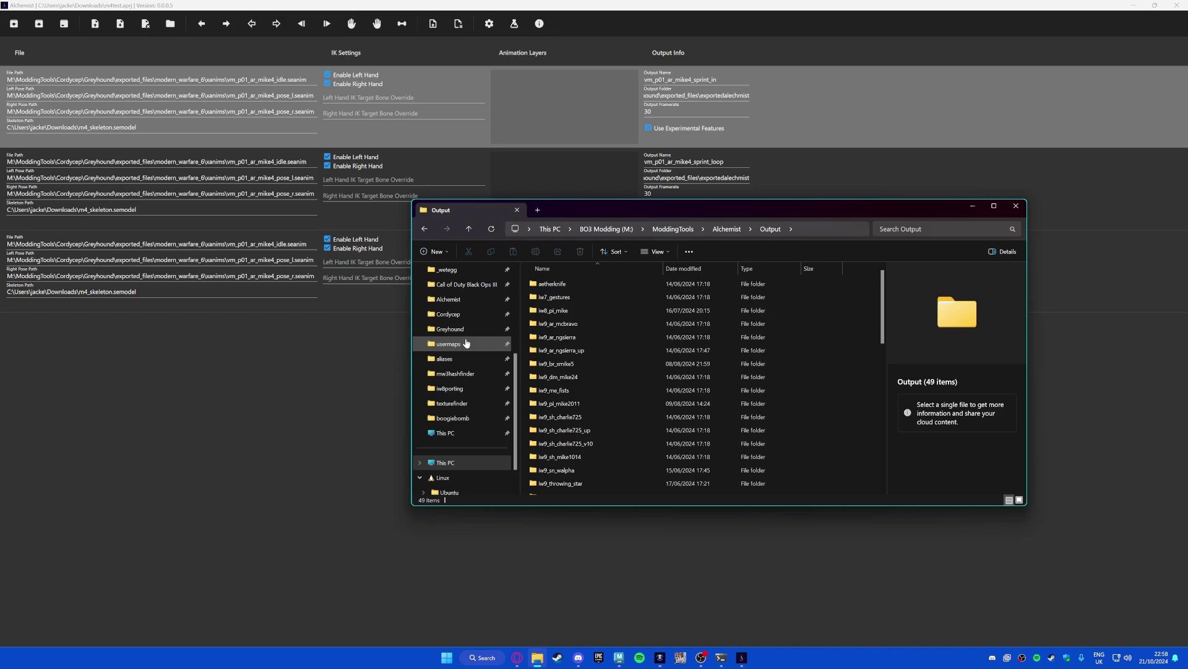
left_click(728, 229)
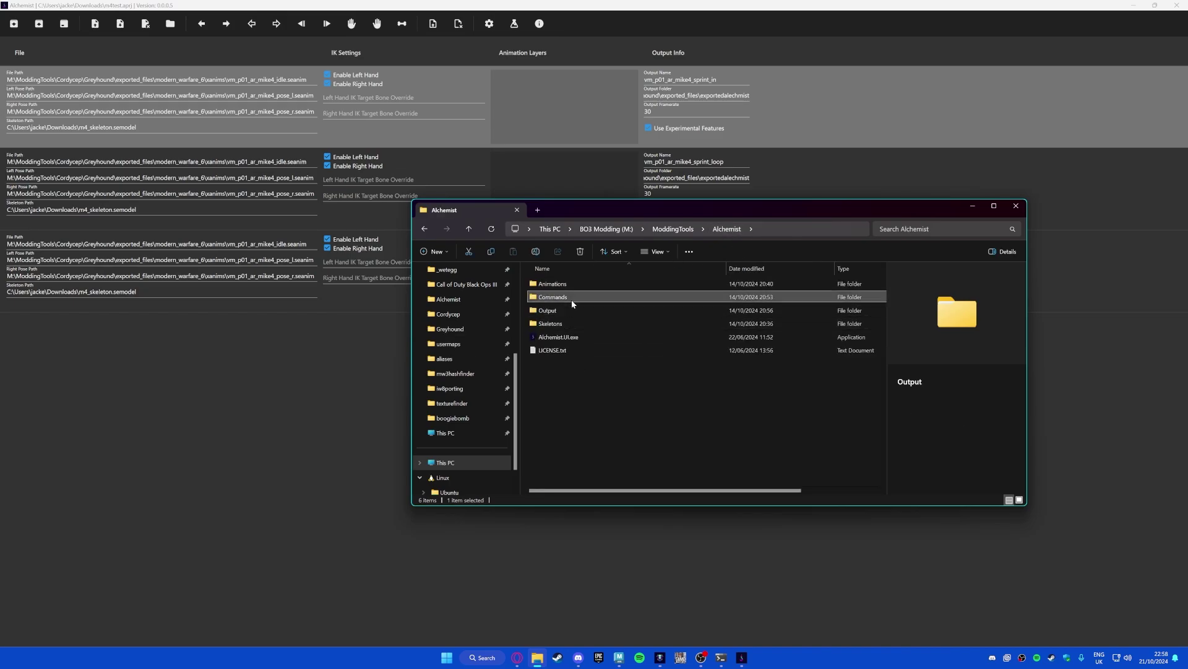
double_click(571, 300)
left_click_drag(666, 213, 643, 264)
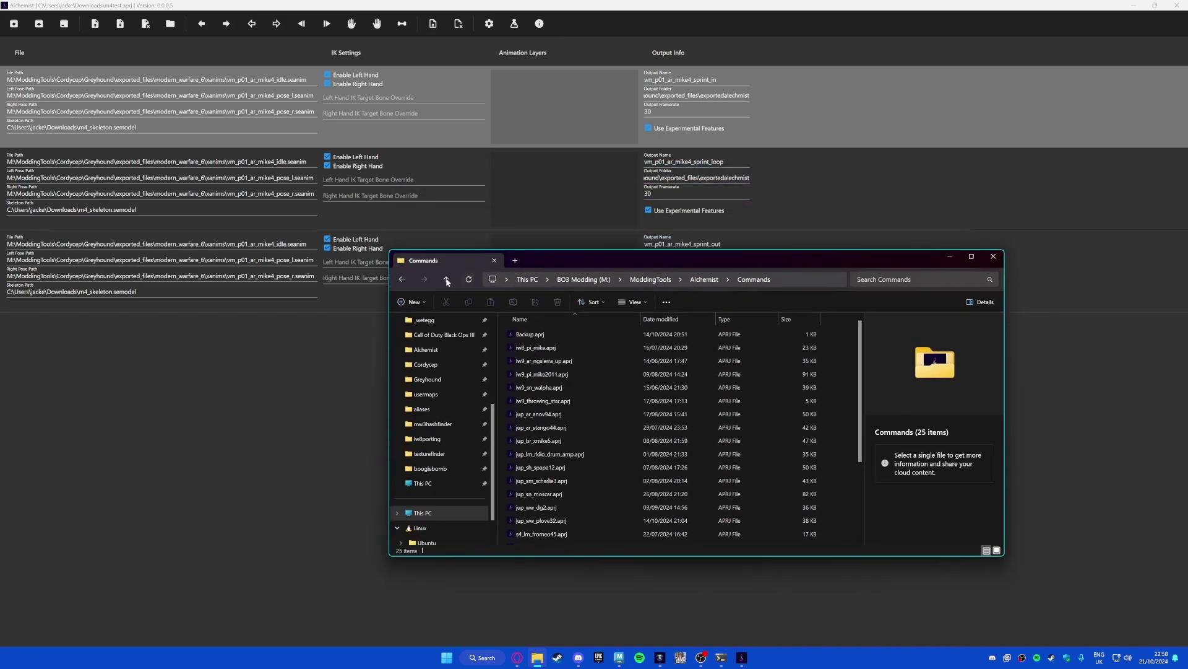
key("alt+Left")
left_click(270, 392)
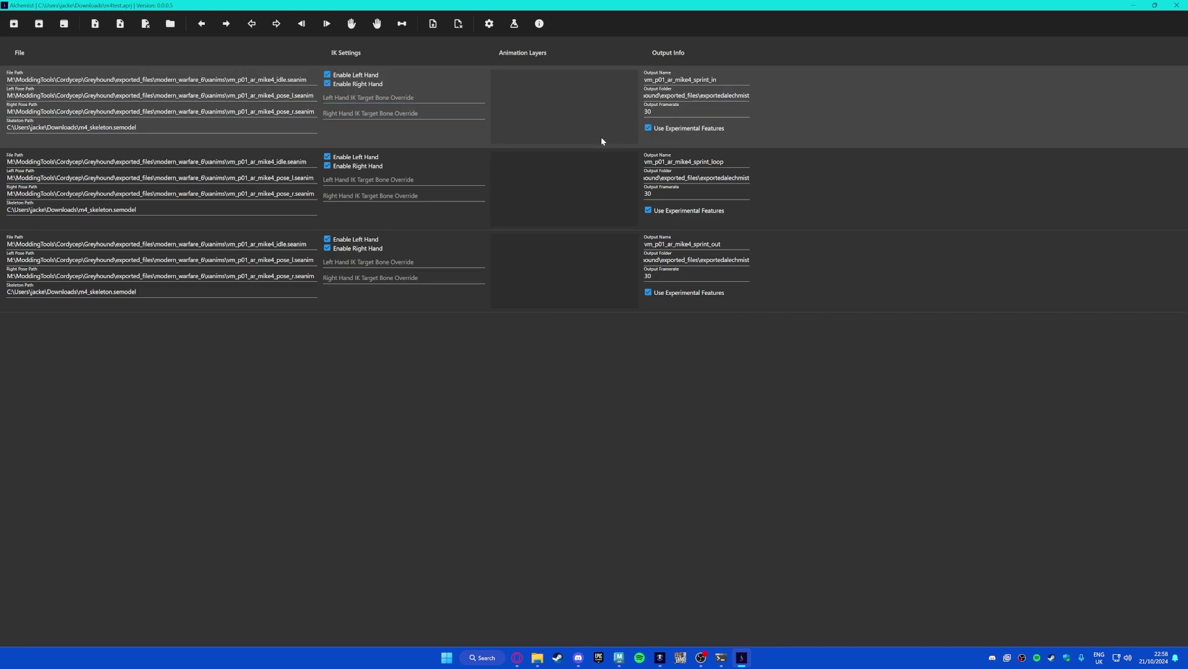
left_click(354, 109)
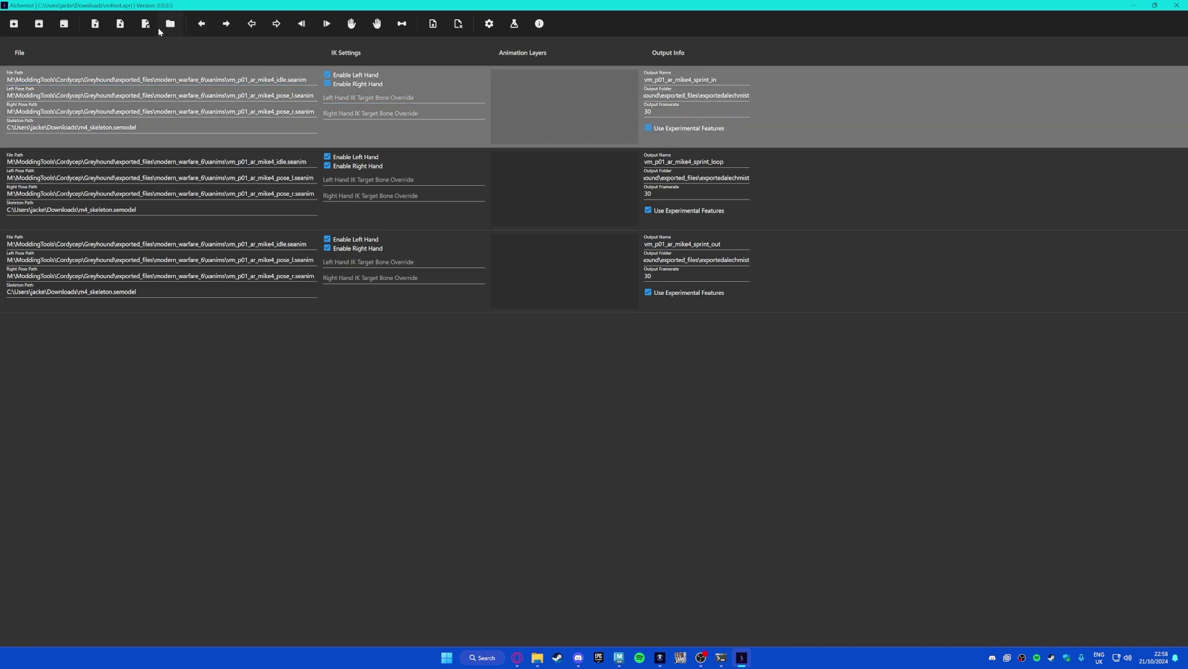
left_click(433, 24)
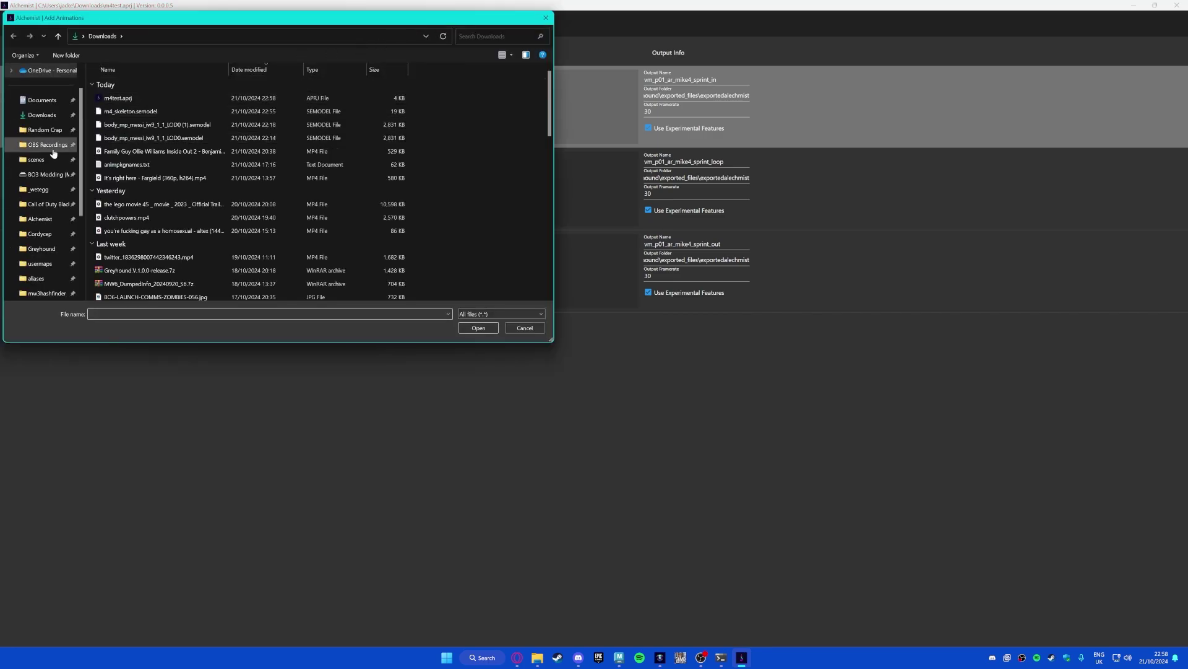
left_click(42, 115)
left_click(525, 328)
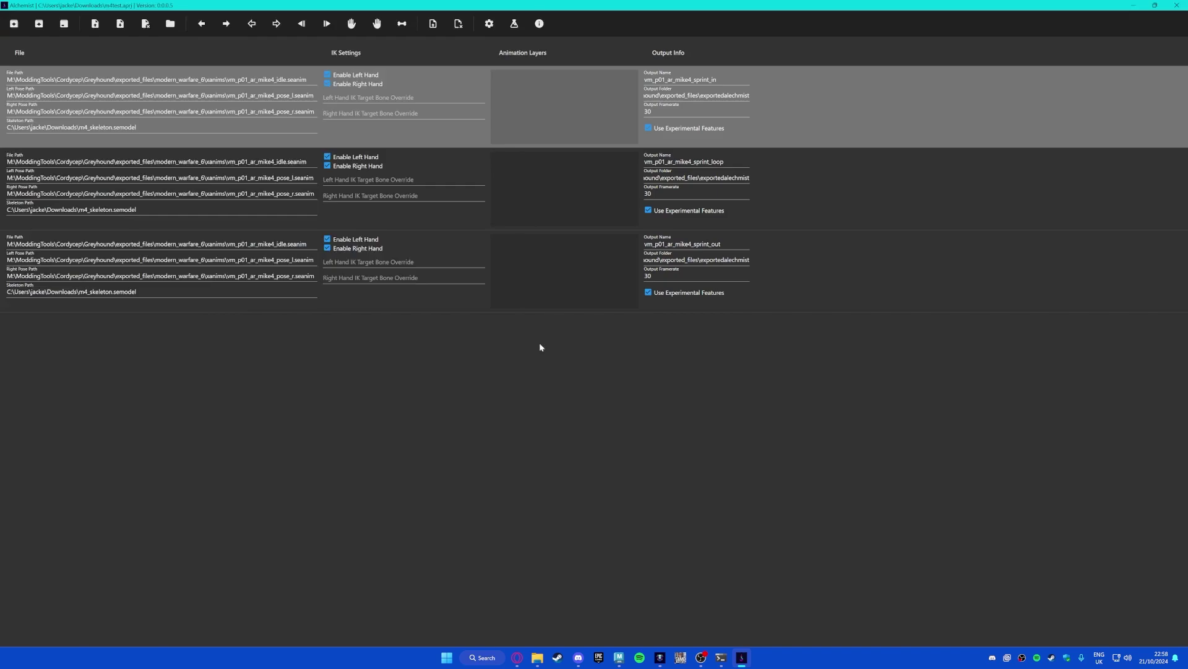
Step: Switch to the file browser and open the xanims folder under modern_warfare_6 in Greyhound's exported_files
left_click(536, 660)
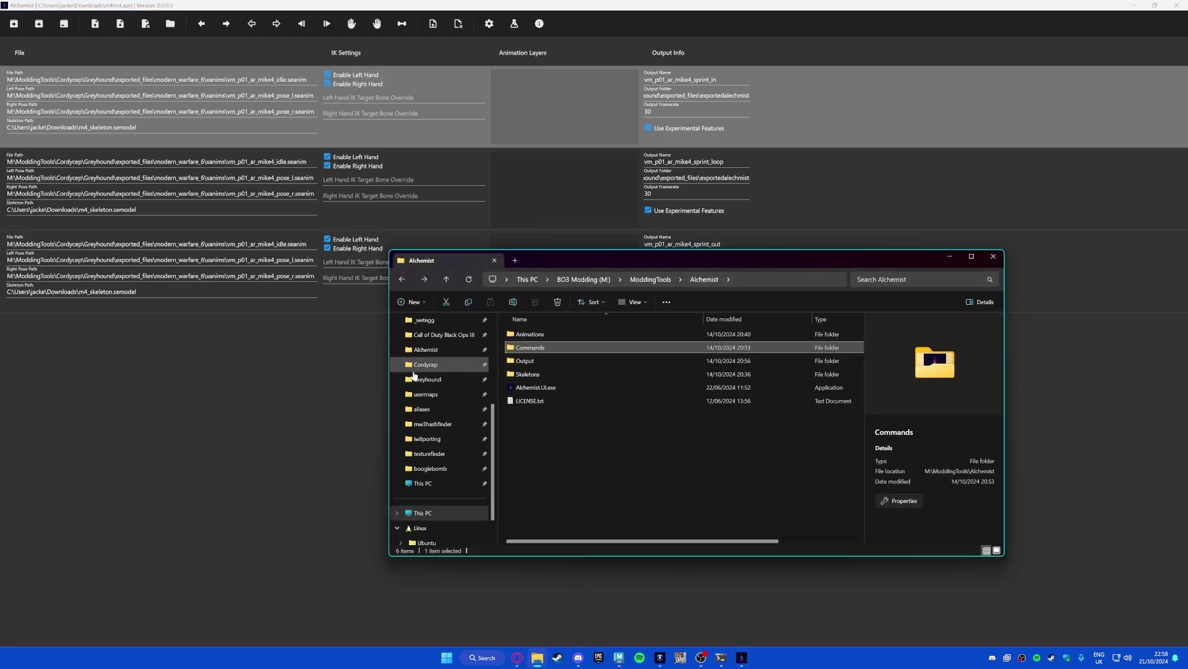
left_click(421, 379)
double_click(527, 347)
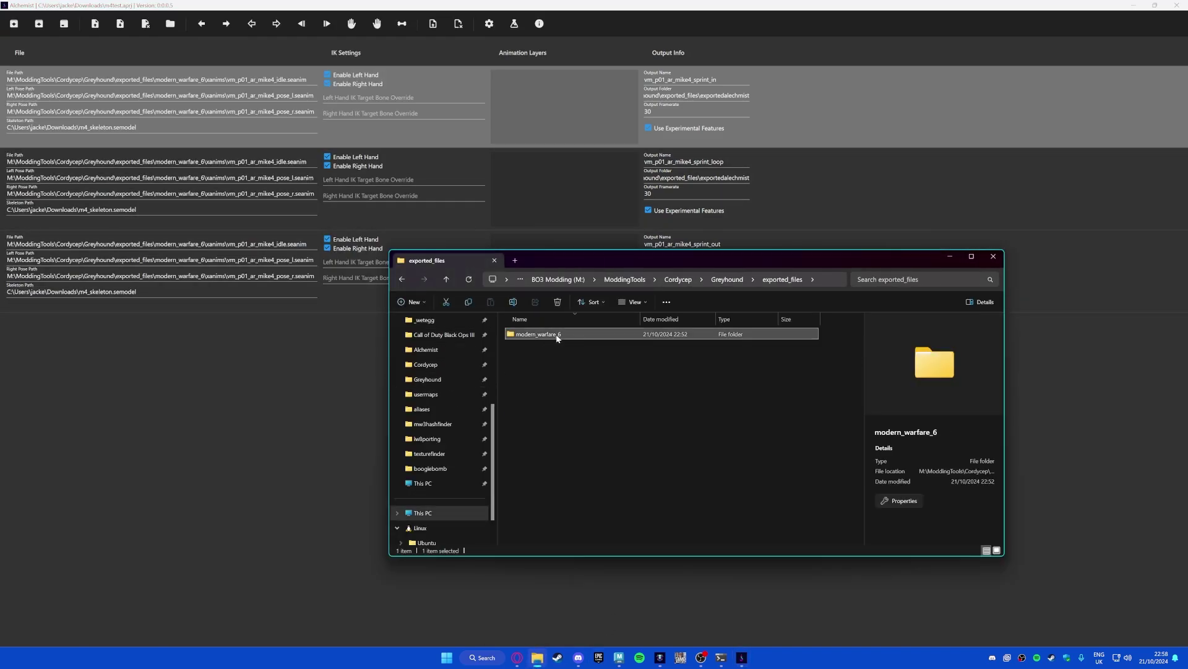
double_click(545, 334)
double_click(550, 335)
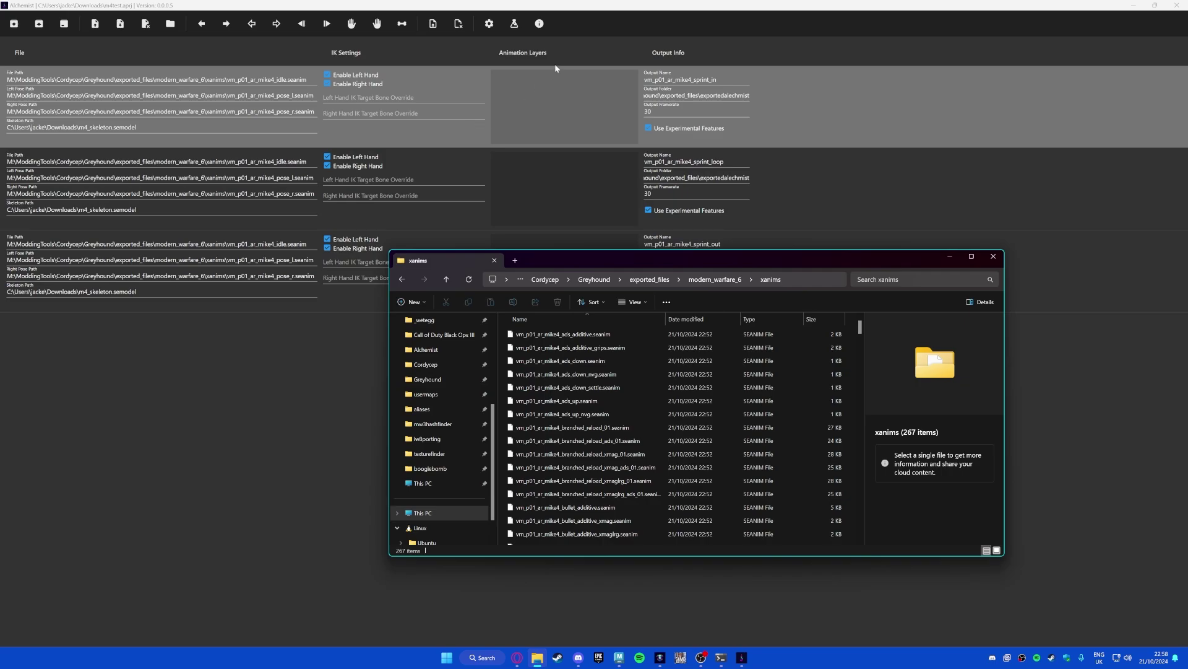
left_click(554, 66)
key("alt+Tab")
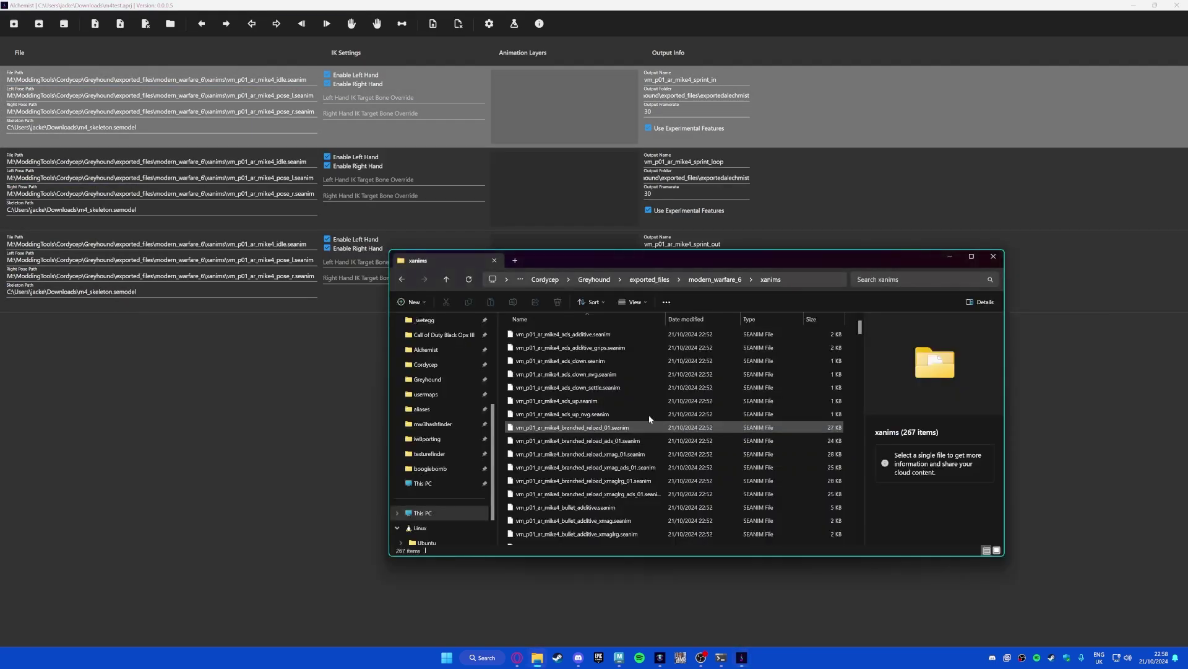
Step: Add vm_p01_ar_mike4_walk_offset_additive.seanim as an animation layer of the sprint_in entry and widen the Animation Layers column to show its full path
scroll(585, 409, "down", 15)
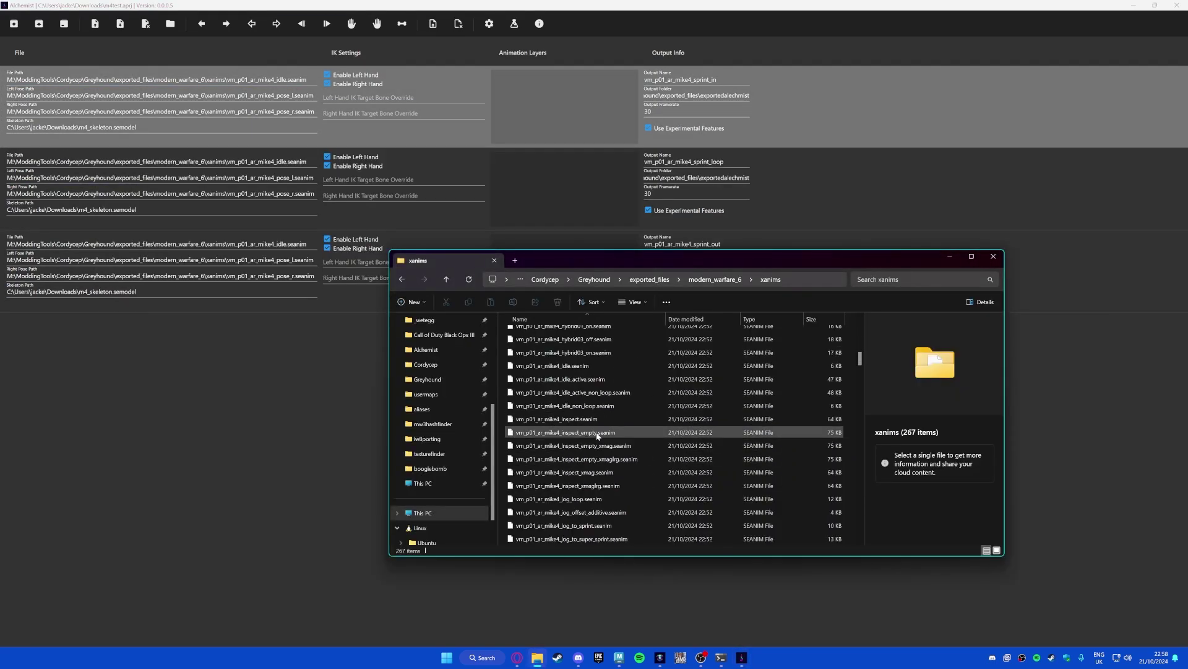
scroll(606, 438, "down", 6)
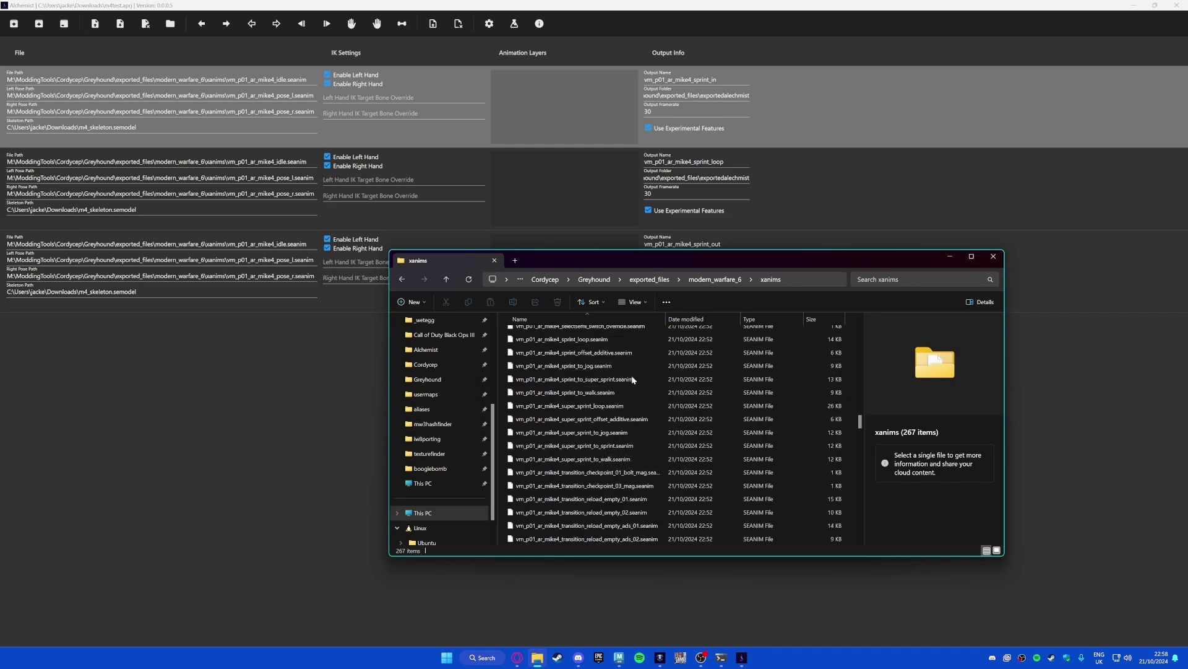
scroll(628, 402, "up", 2)
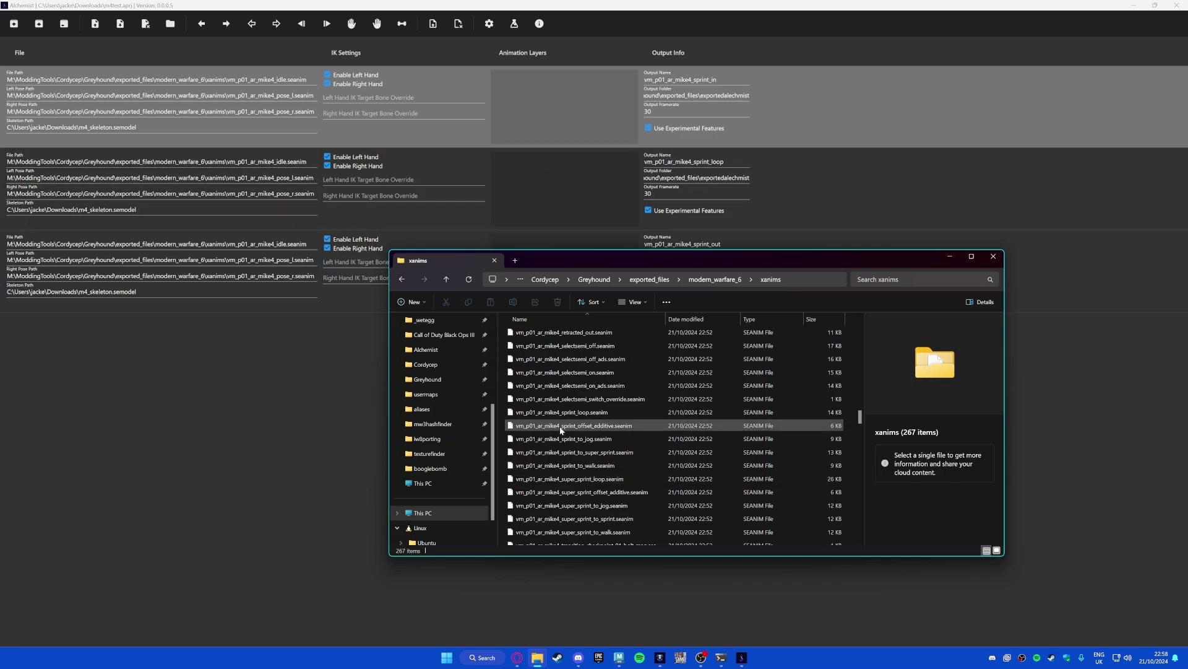
scroll(579, 427, "down", 15)
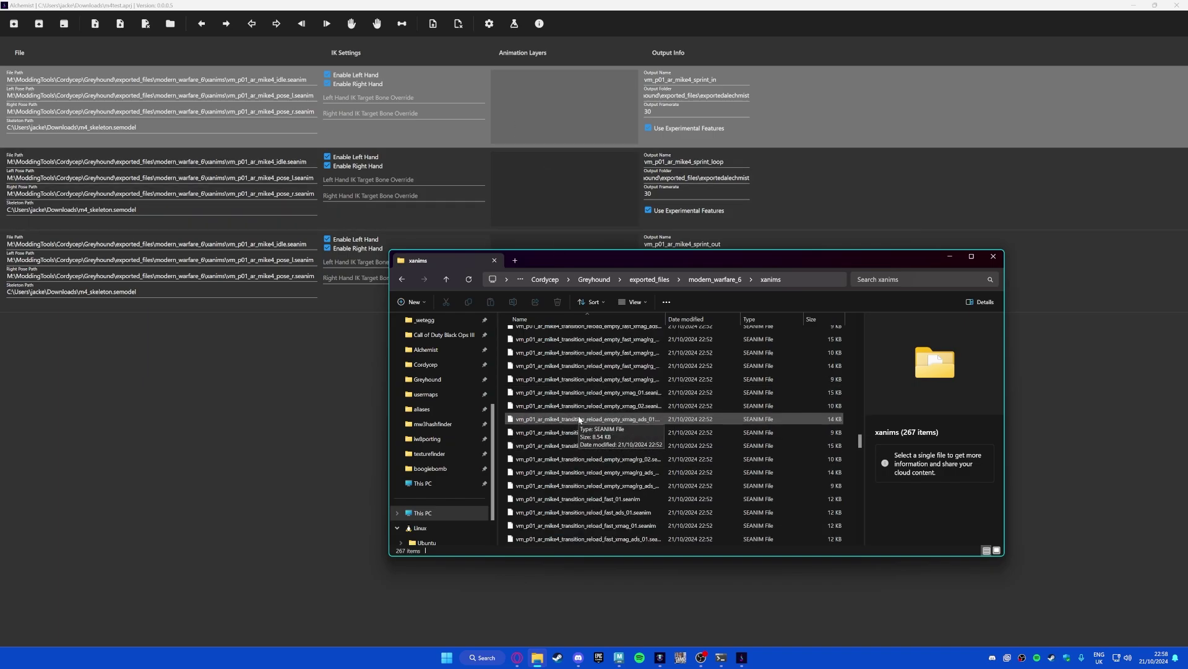
scroll(573, 455, "down", 20)
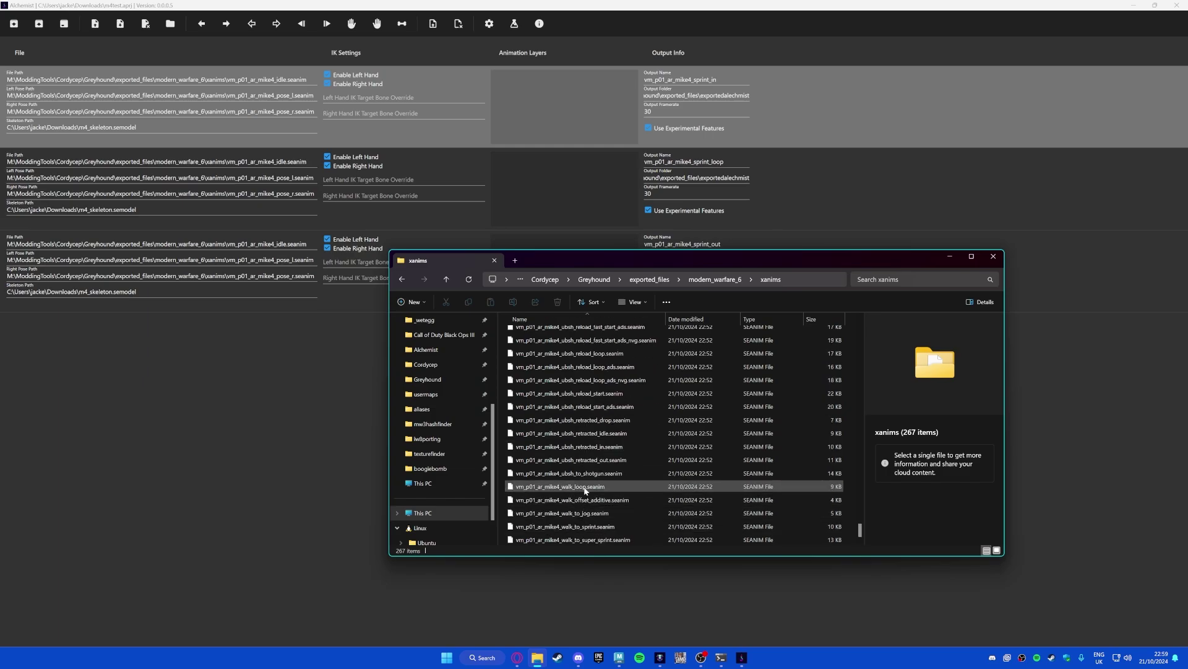
left_click(582, 500)
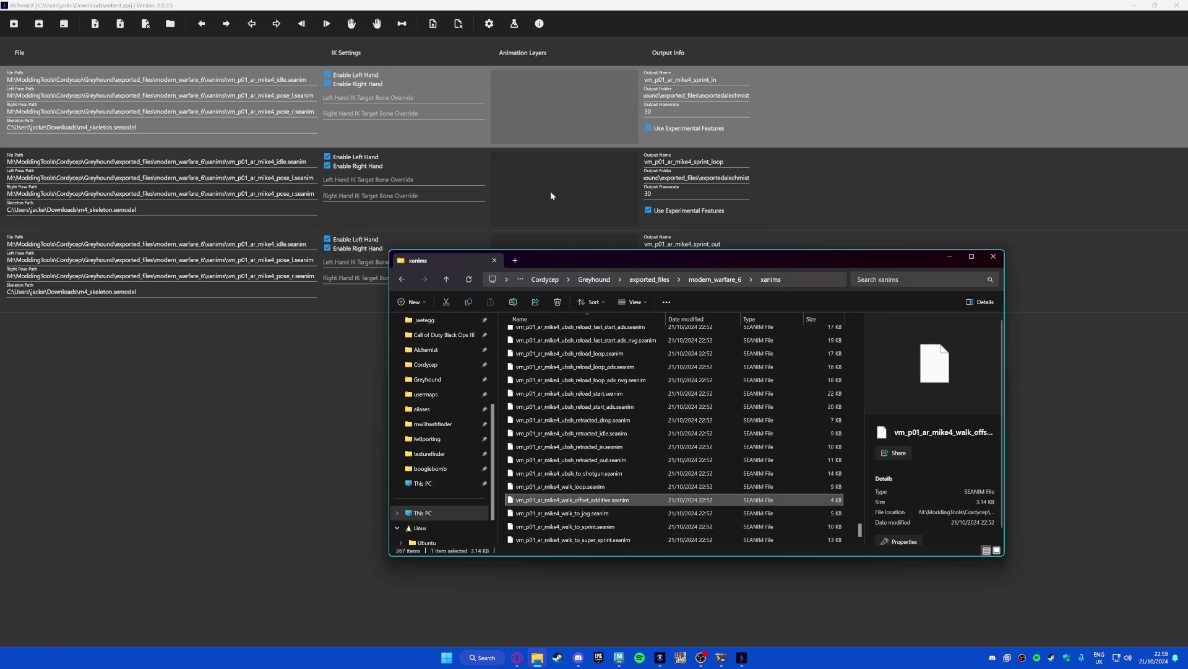
left_click_drag(546, 81, 548, 81)
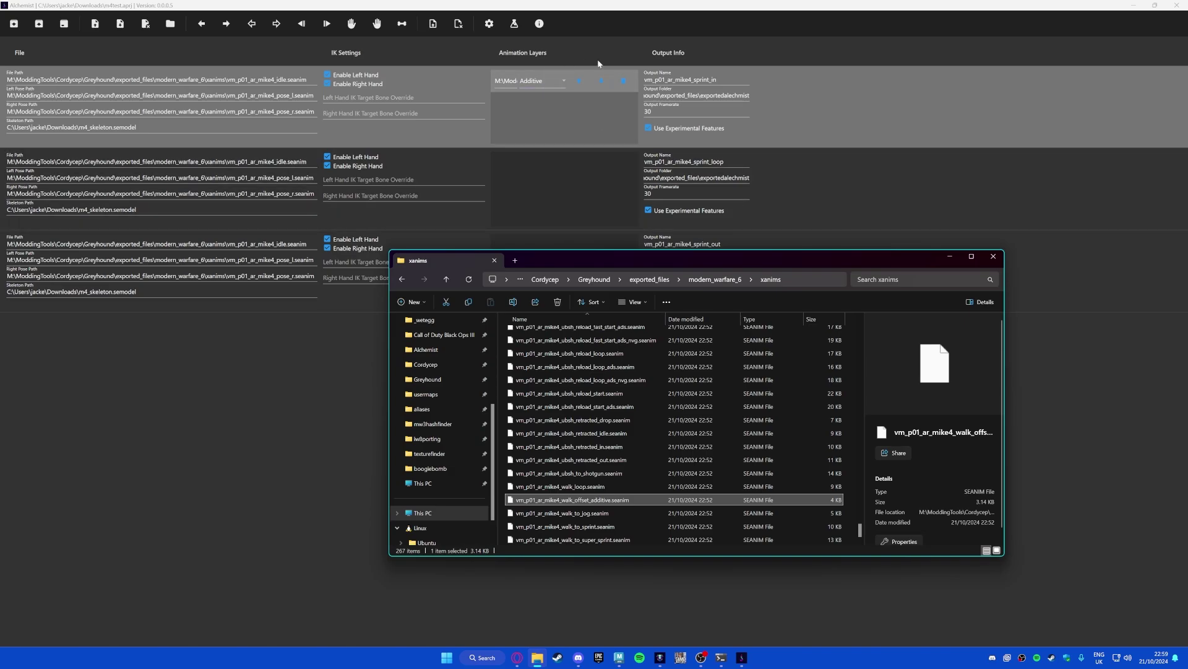
left_click_drag(638, 55, 993, 82)
Step: Add vm_p01_ar_mike4_walk_to_sprint.seanim as the second animation layer of the sprint_in entry
scroll(626, 476, "up", 5)
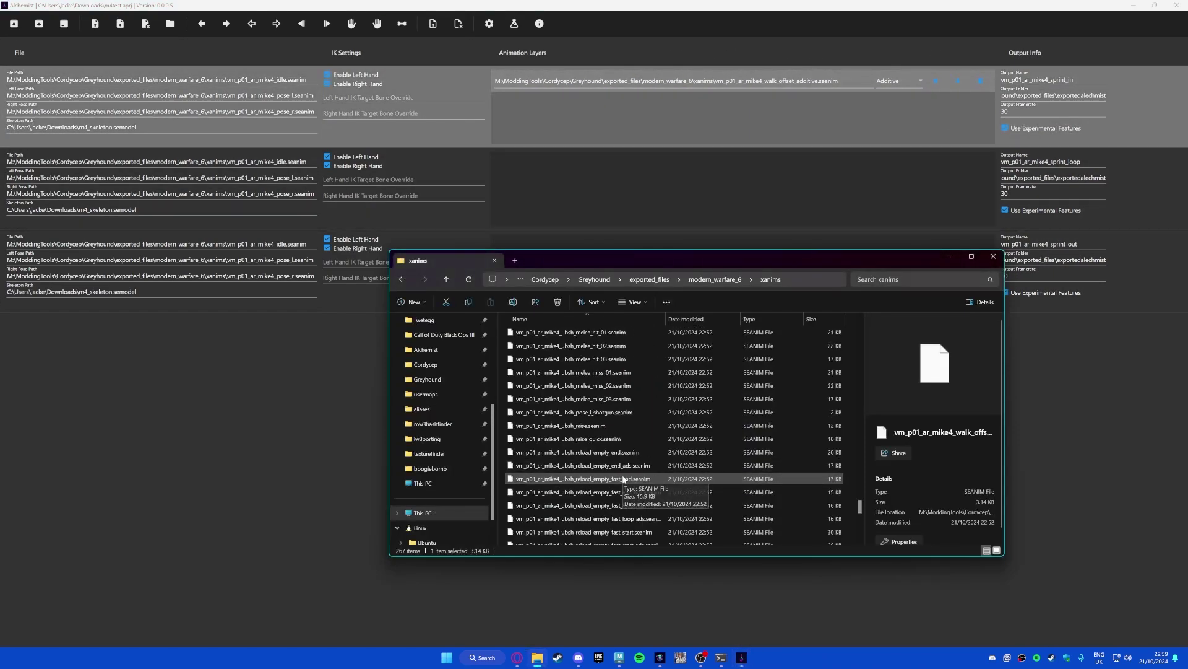
scroll(606, 495, "down", 8)
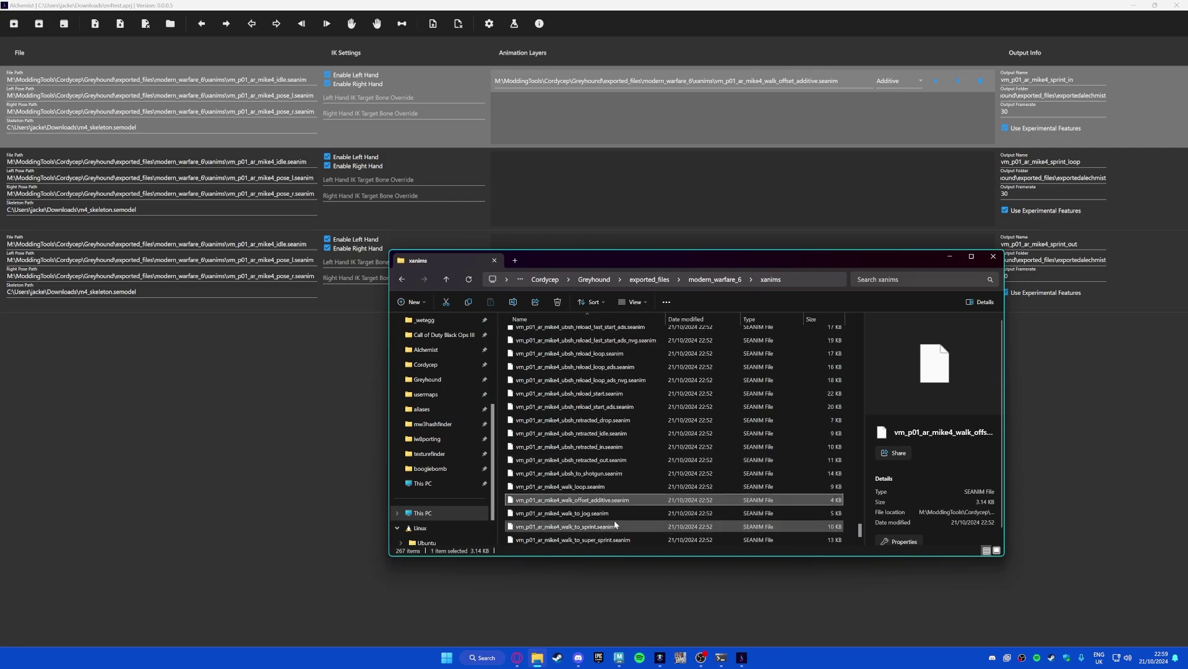
left_click_drag(593, 527, 506, 201)
left_click_drag(648, 124, 649, 124)
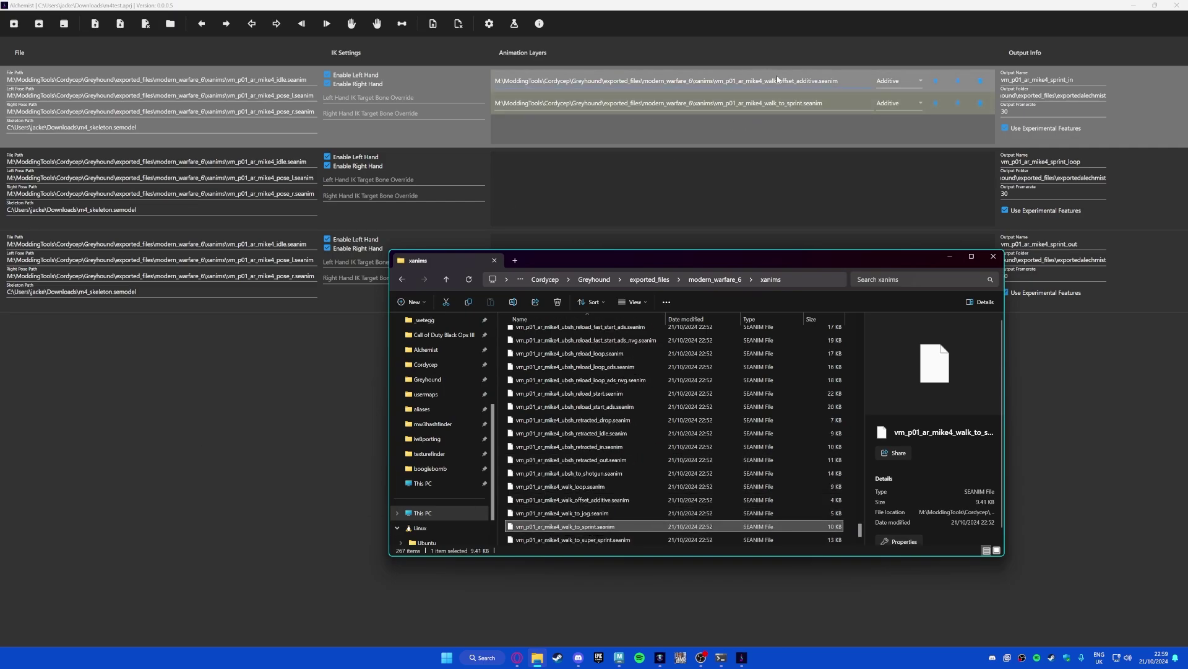
left_click(737, 130)
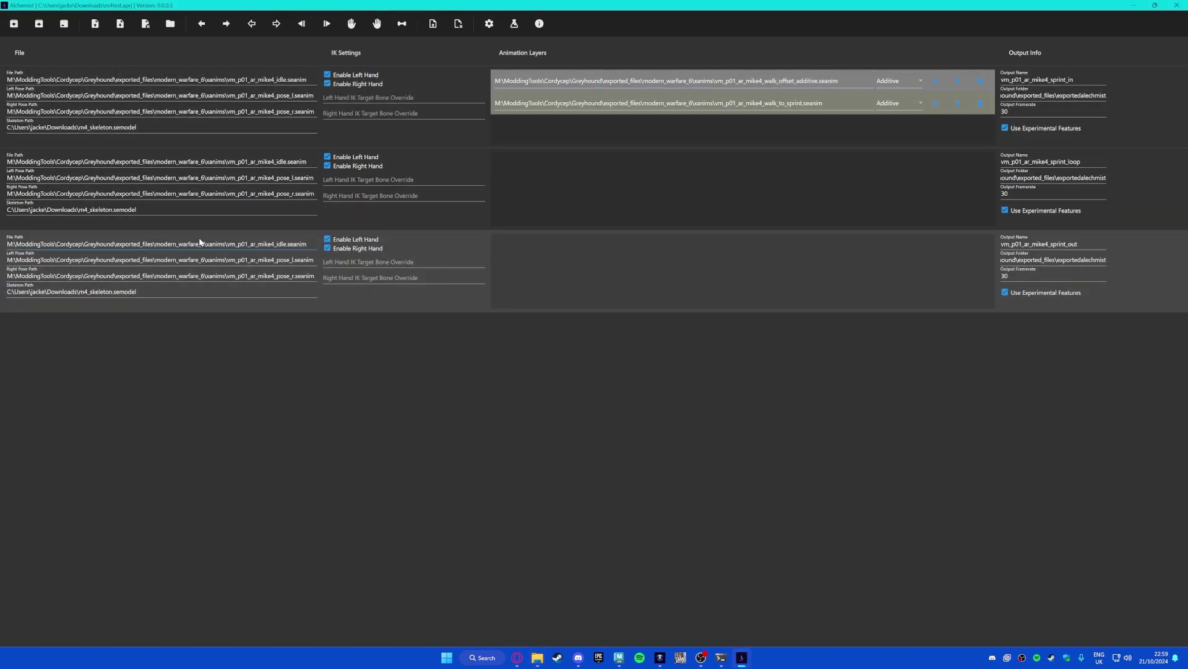
Step: Add vm_p01_ar_mike4_sprint_offset_additive.seanim and vm_p01_ar_mike4_sprint_loop.seanim as animation layers of the sprint_loop entry
left_click(224, 239)
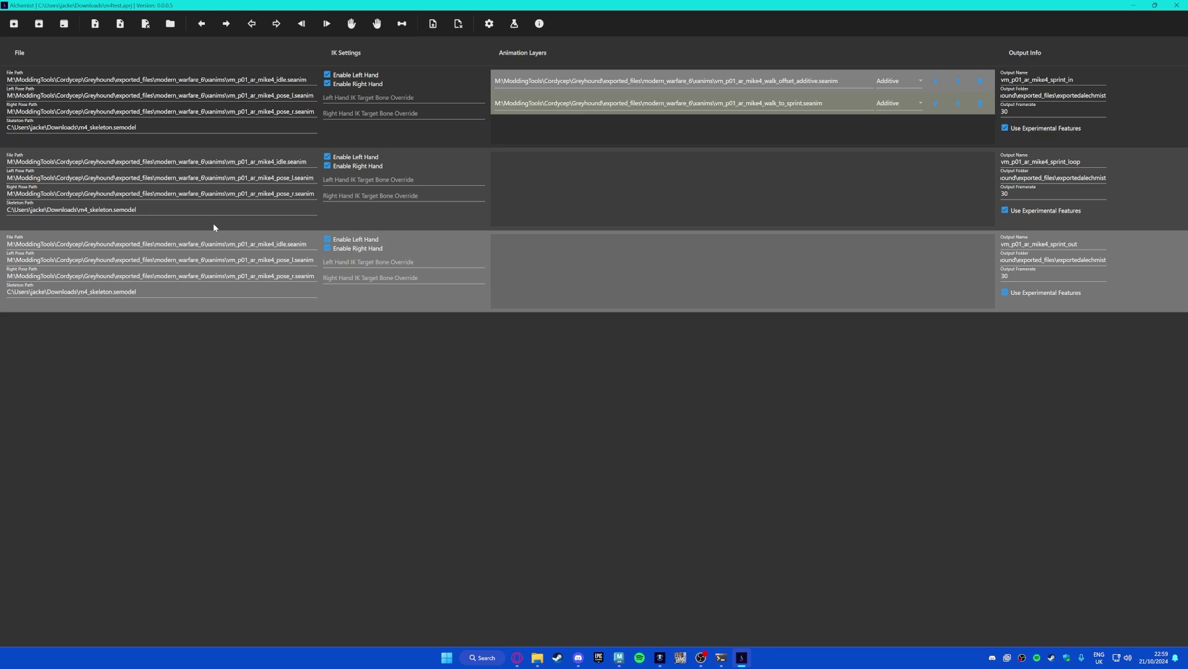
left_click(739, 184)
key("alt+Tab")
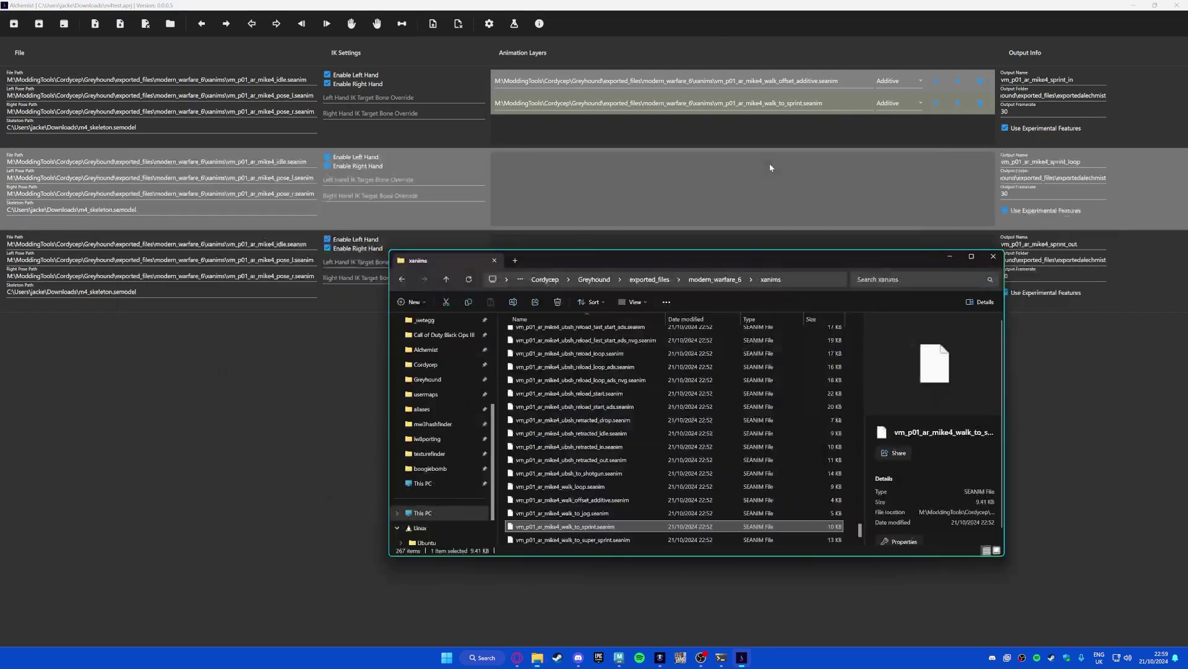
scroll(606, 464, "up", 10)
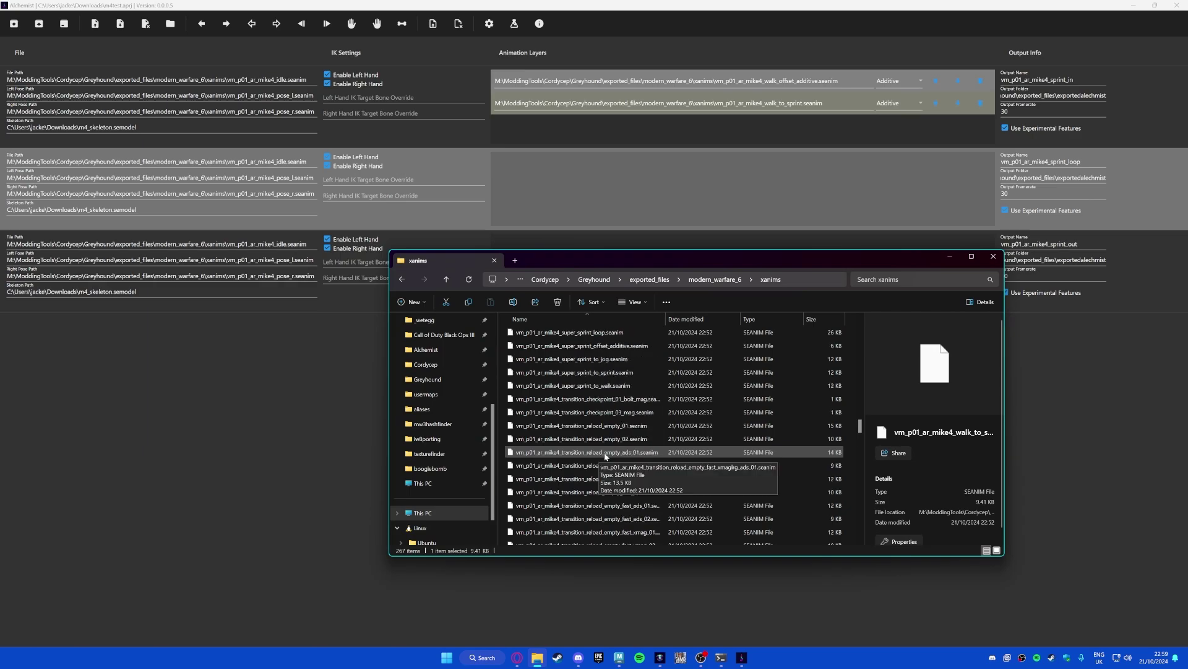
scroll(594, 455, "up", 8)
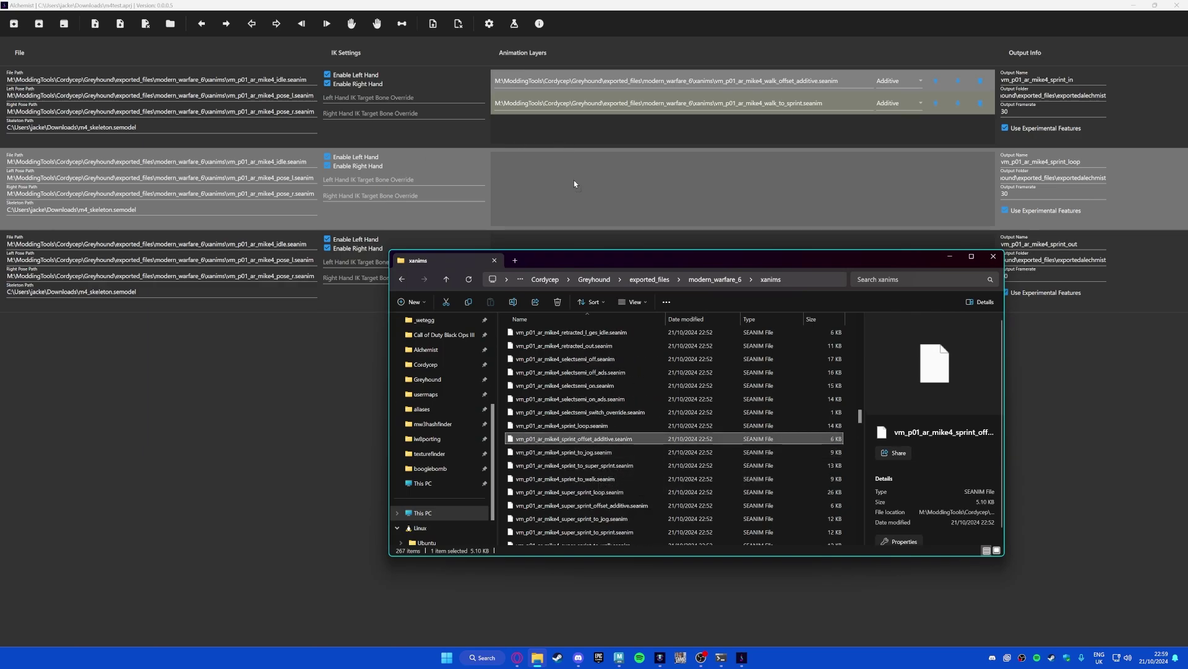
left_click_drag(574, 184, 575, 184)
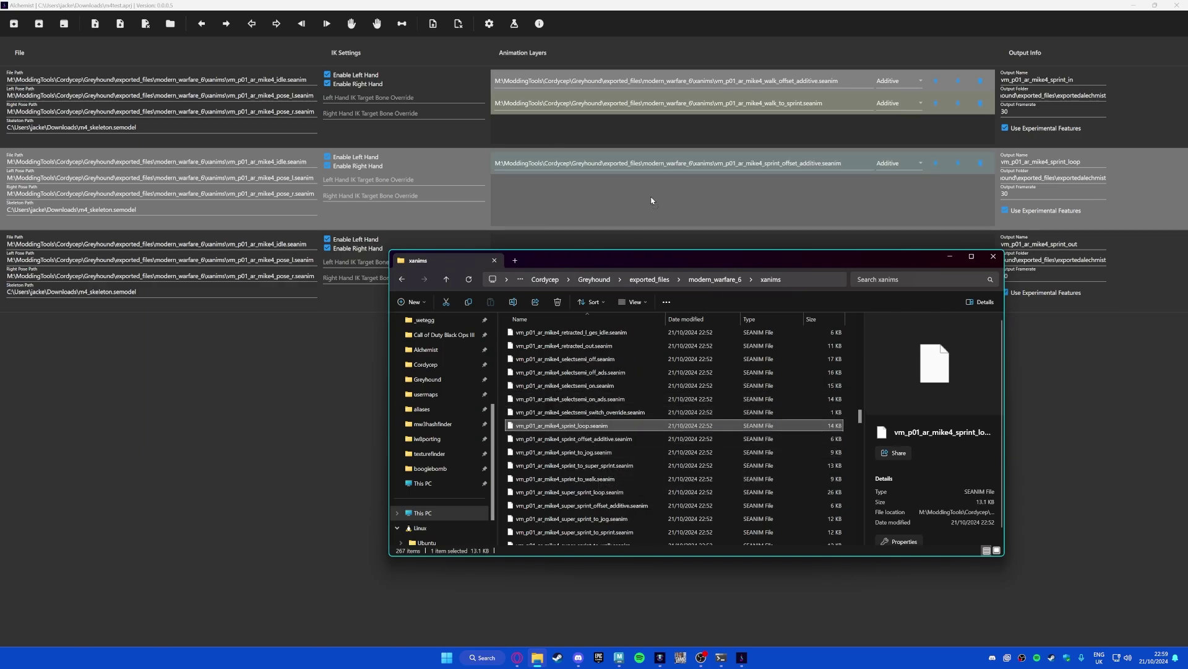
left_click_drag(652, 200, 652, 199)
left_click(711, 134)
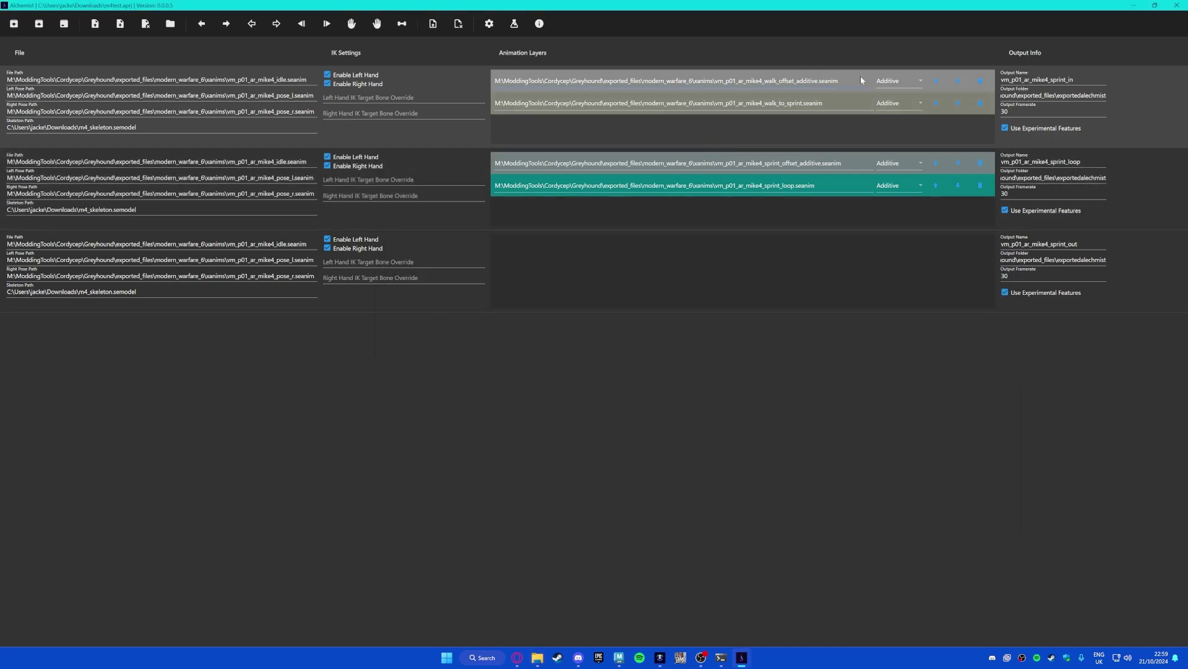
Step: Add vm_p01_ar_mike4_walk_offset_additive.seanim and vm_p01_ar_mike4_sprint_to_walk.seanim as animation layers of the sprint_out entry
left_click(679, 276)
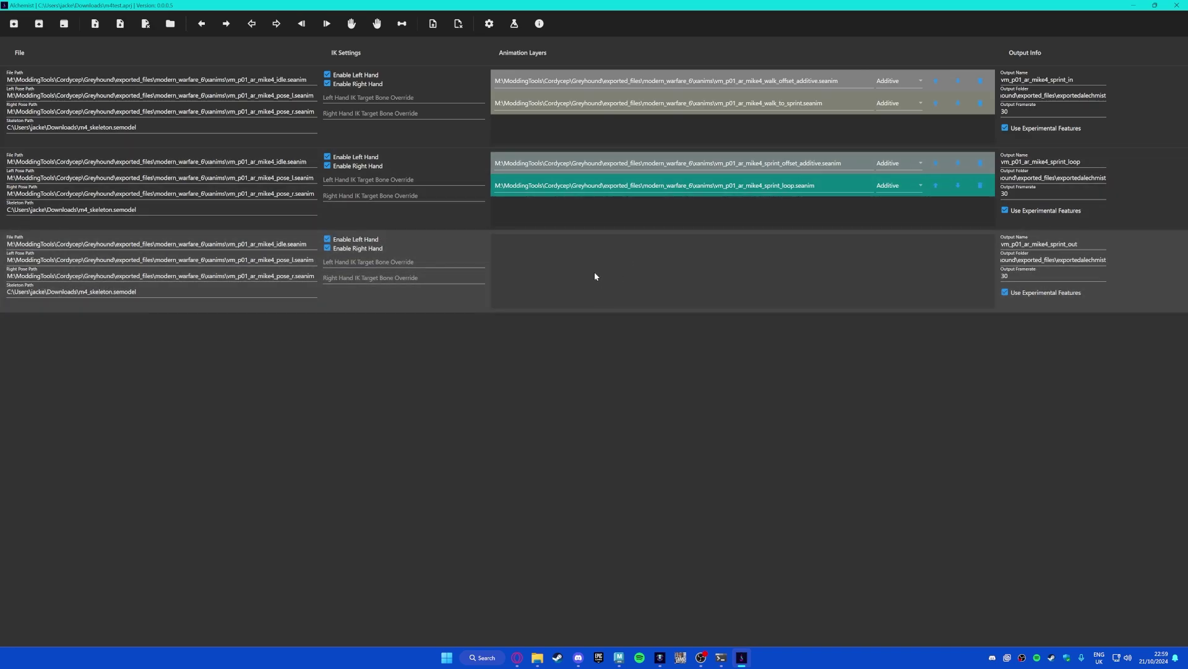
key("alt+Tab")
scroll(582, 495, "down", 20)
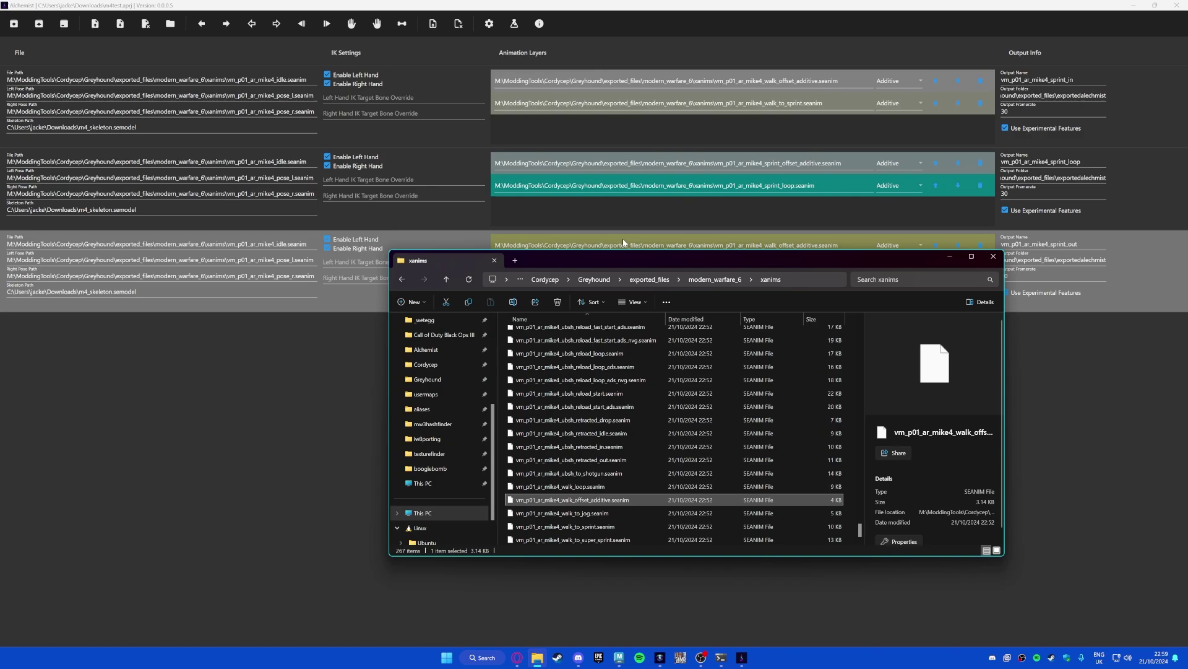
left_click_drag(636, 255, 625, 362)
scroll(625, 492, "up", 5)
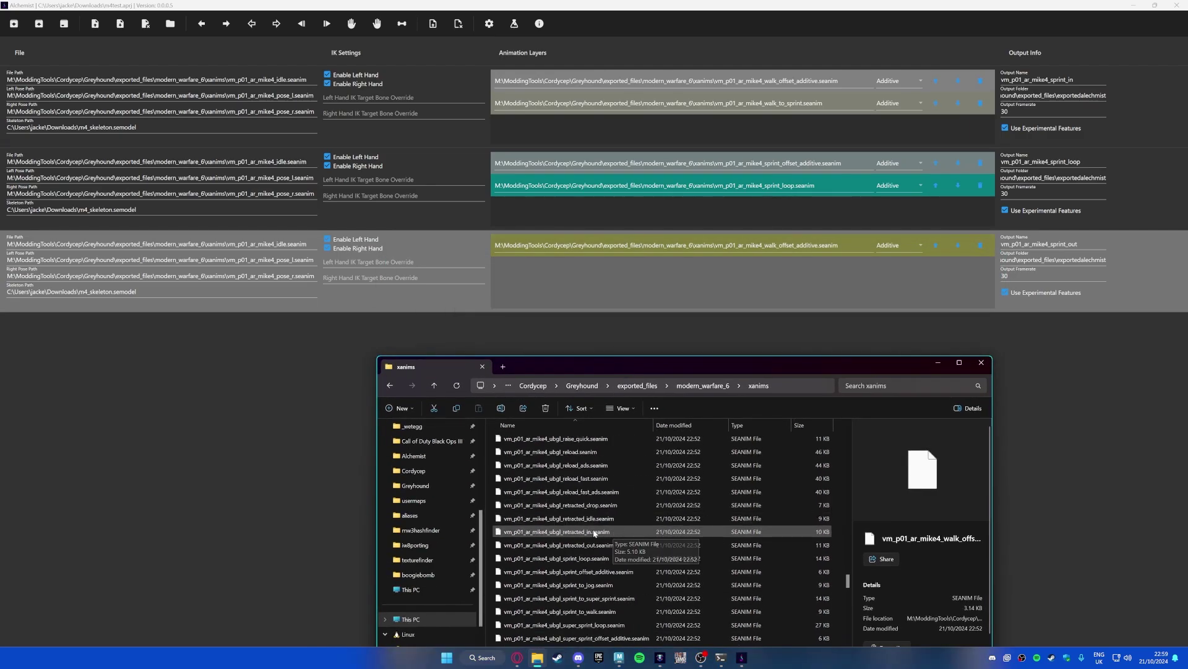
scroll(585, 545, "up", 10)
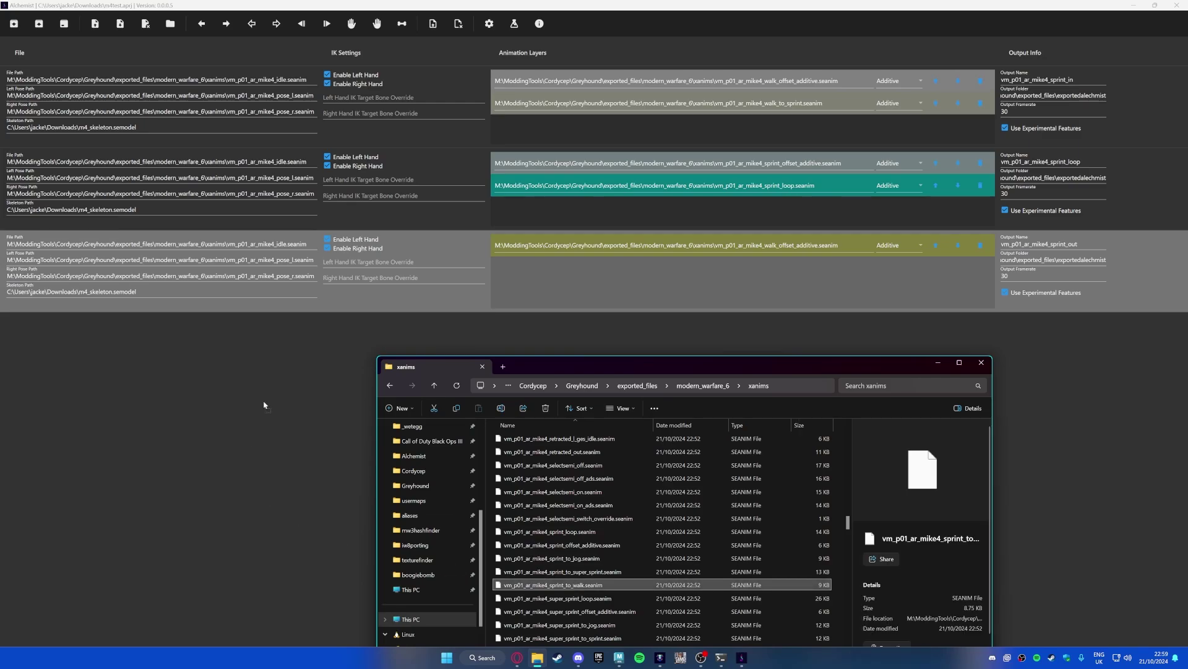
left_click_drag(555, 290, 555, 288)
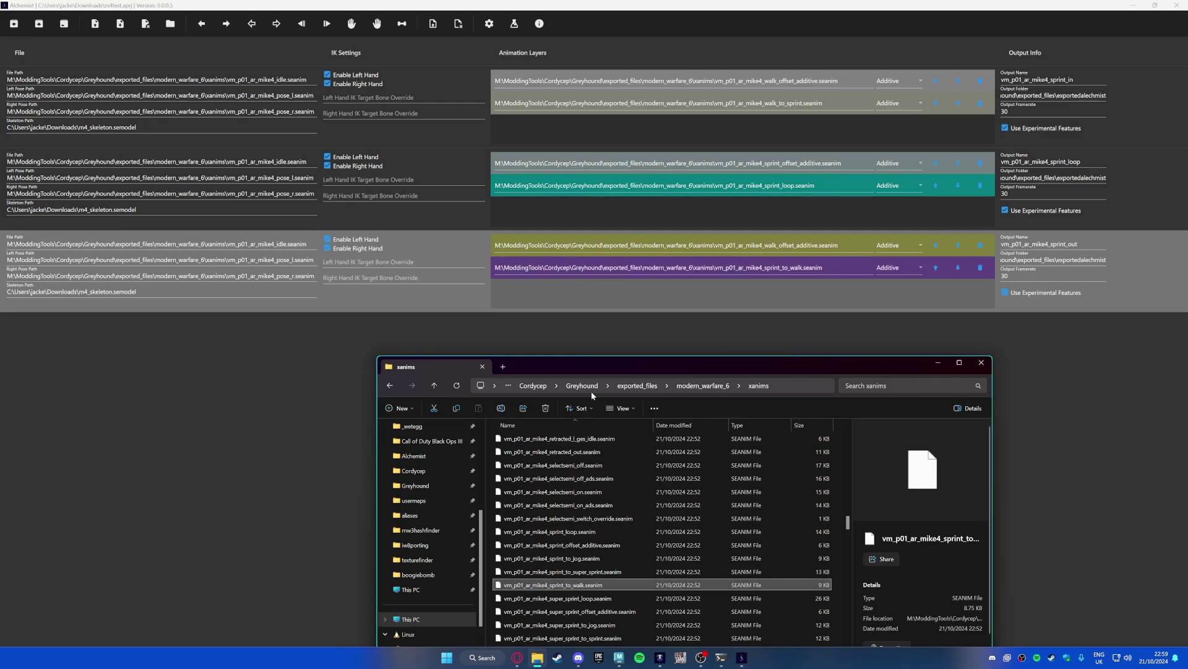
left_click(976, 312)
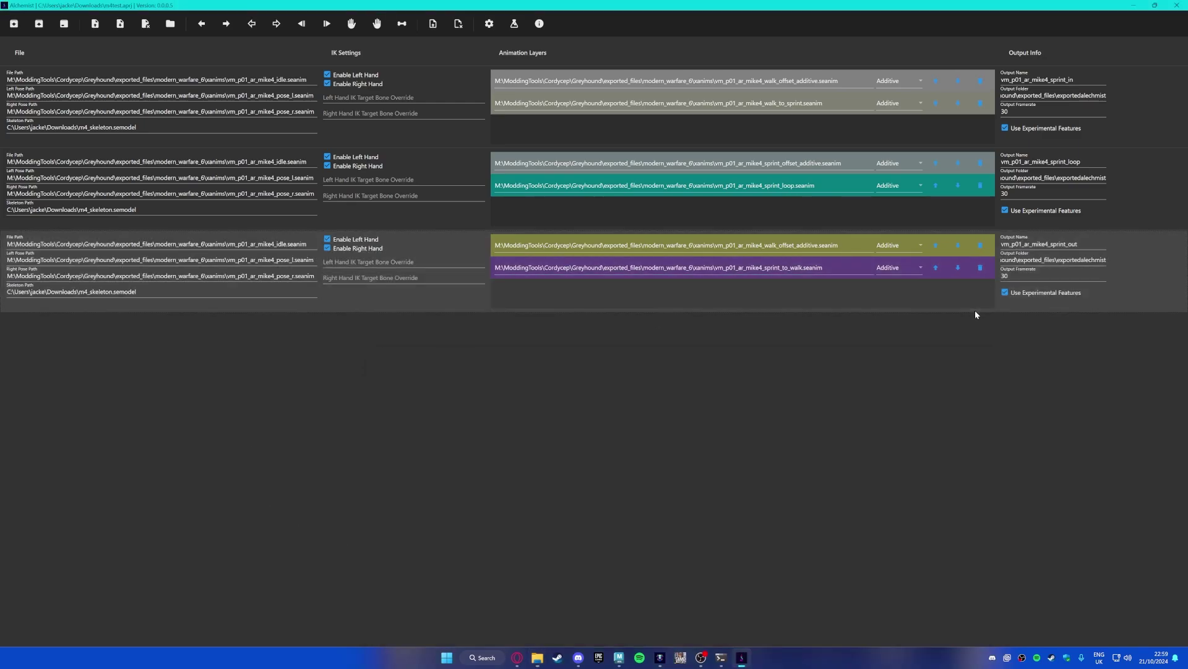
left_click(889, 298)
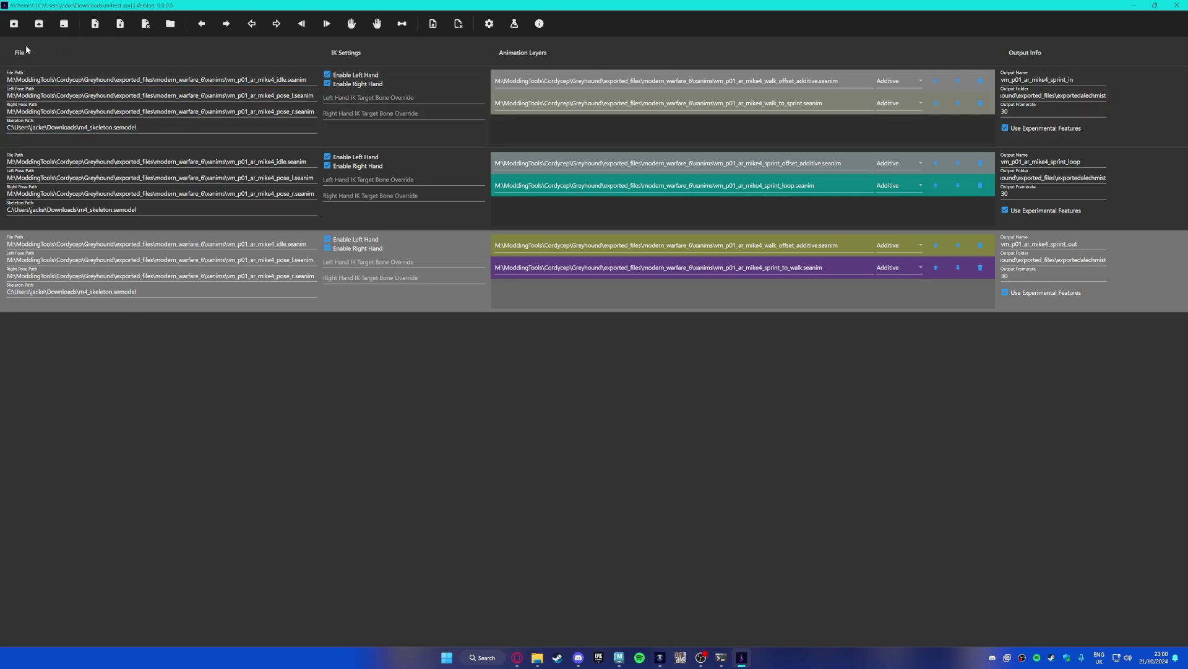
Step: Export the three layered sprint animations and open the exportedalechmist output folder in File Explorer
left_click(123, 36)
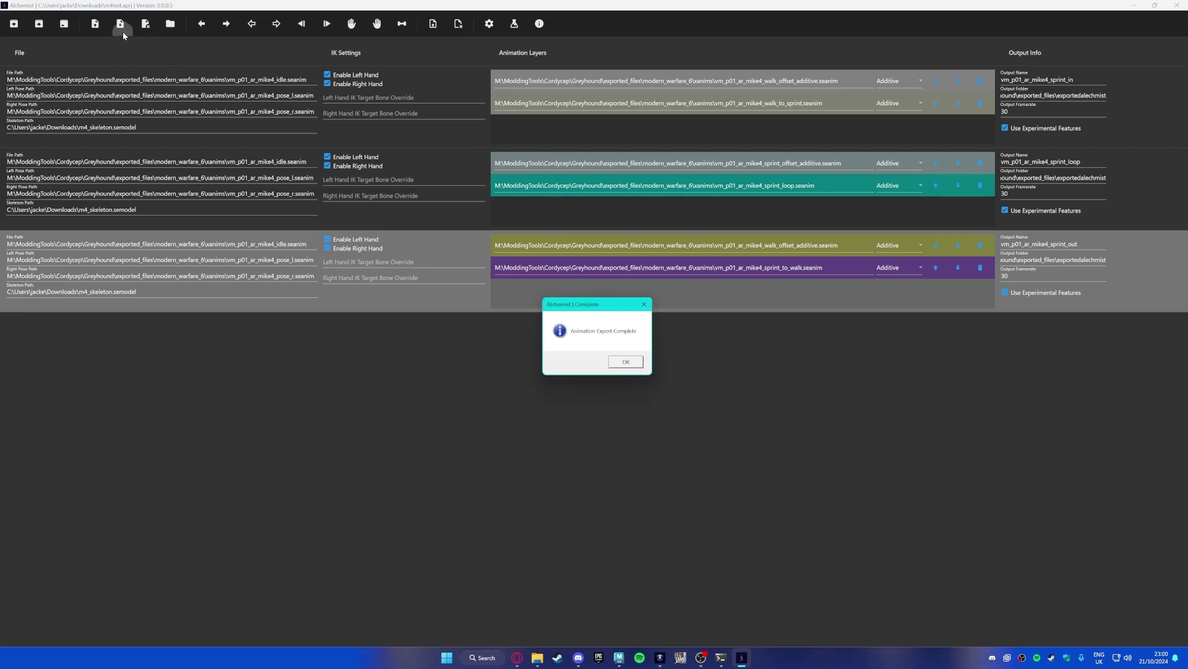
left_click(634, 365)
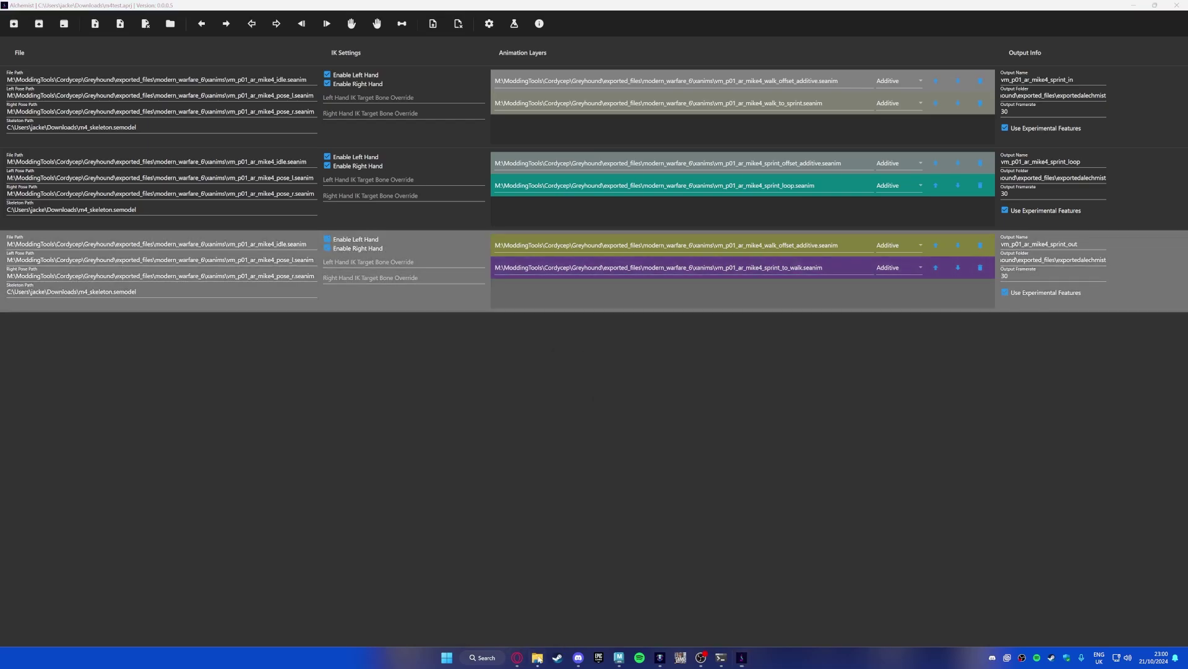
left_click(544, 656)
left_click(638, 385)
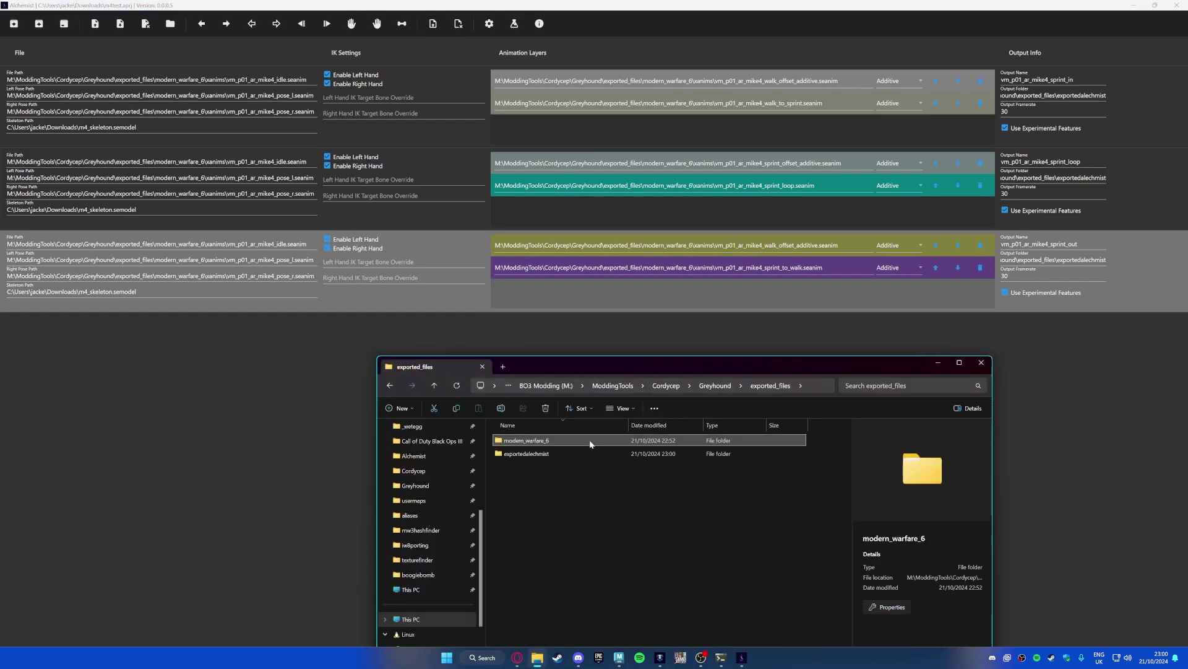
double_click(575, 453)
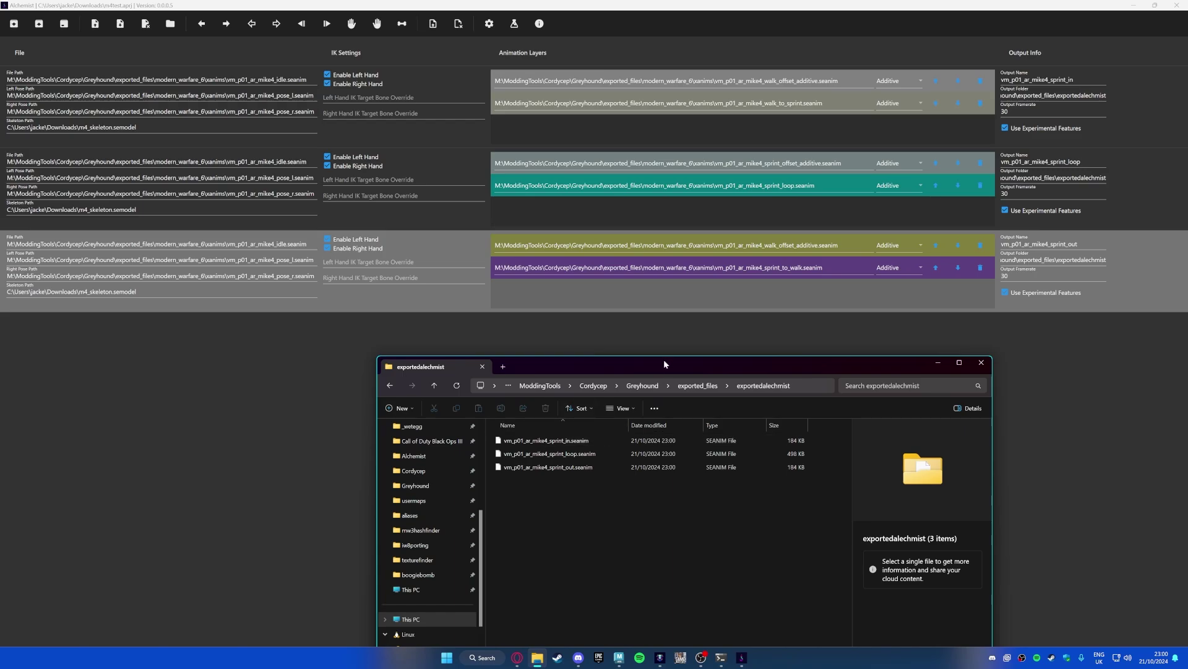
left_click_drag(664, 364, 487, 225)
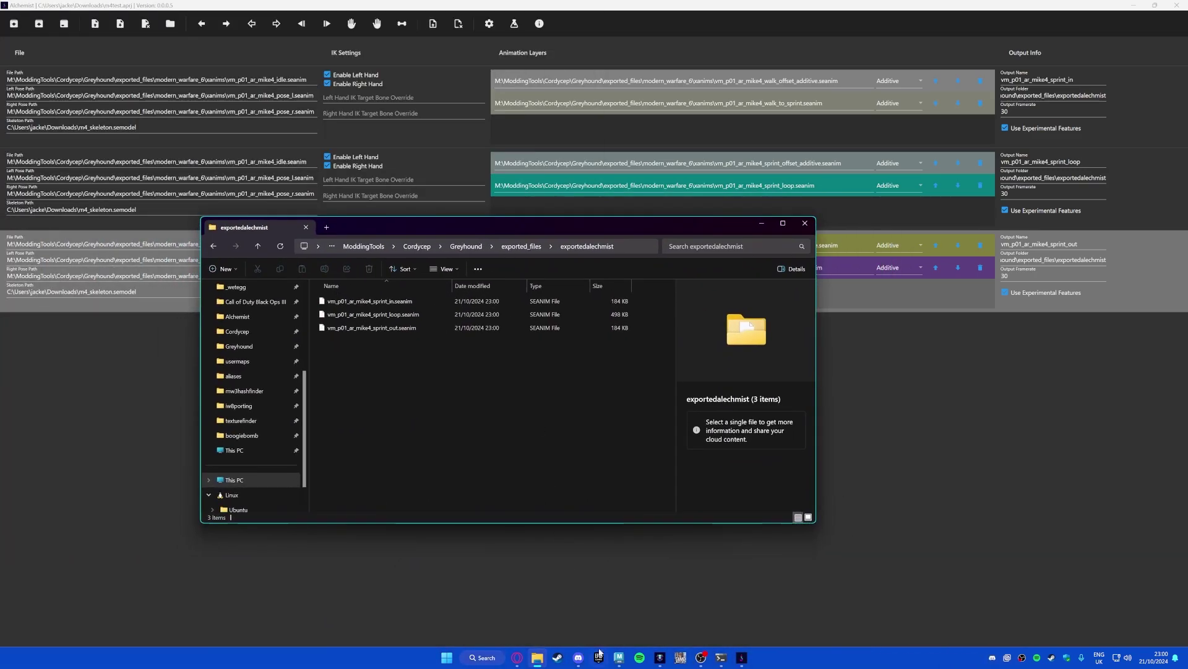
Step: Switch to Maya and import vm_p01_ar_mike4_sprint_in.seanim from the exportedalechmist folder into the scene
left_click(619, 657)
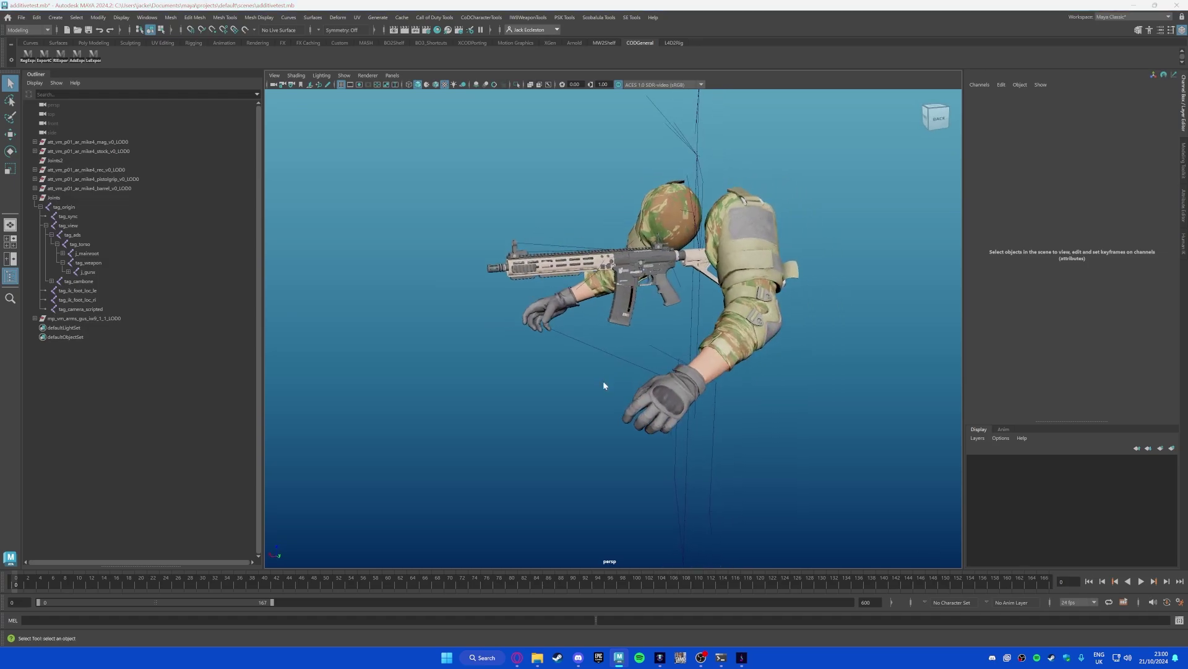
key("alt+Tab")
left_click_drag(370, 301, 525, 268)
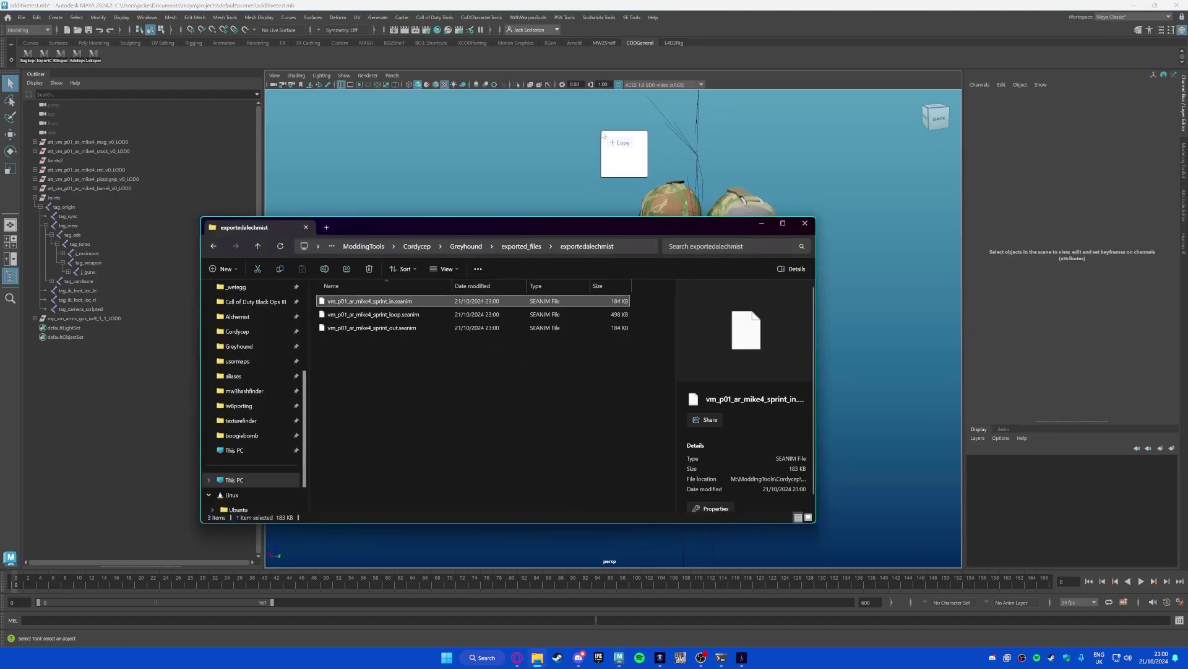
left_click_drag(604, 133, 583, 136)
left_click(485, 170)
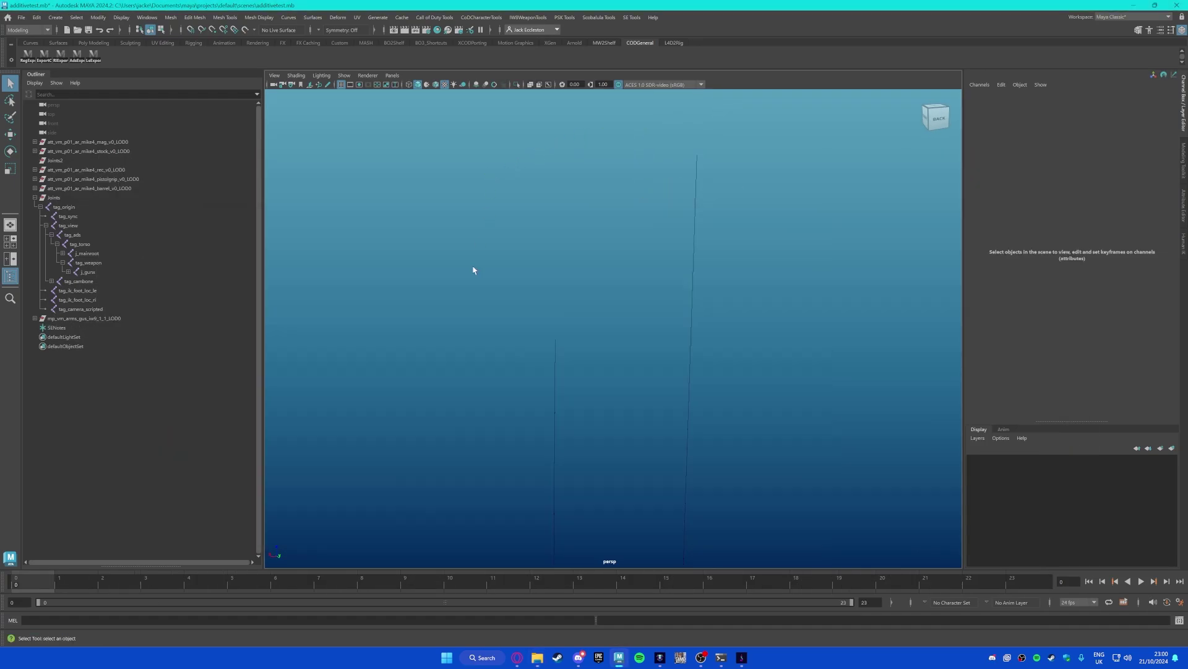
Step: Frame the arms and rifle from the side and scrub the sprint-in animation through to frame 23
left_click(392, 75)
left_click(488, 86)
middle_click_drag(610, 489, 642, 80, "alt")
right_click_drag(511, 420, 514, 480, "alt")
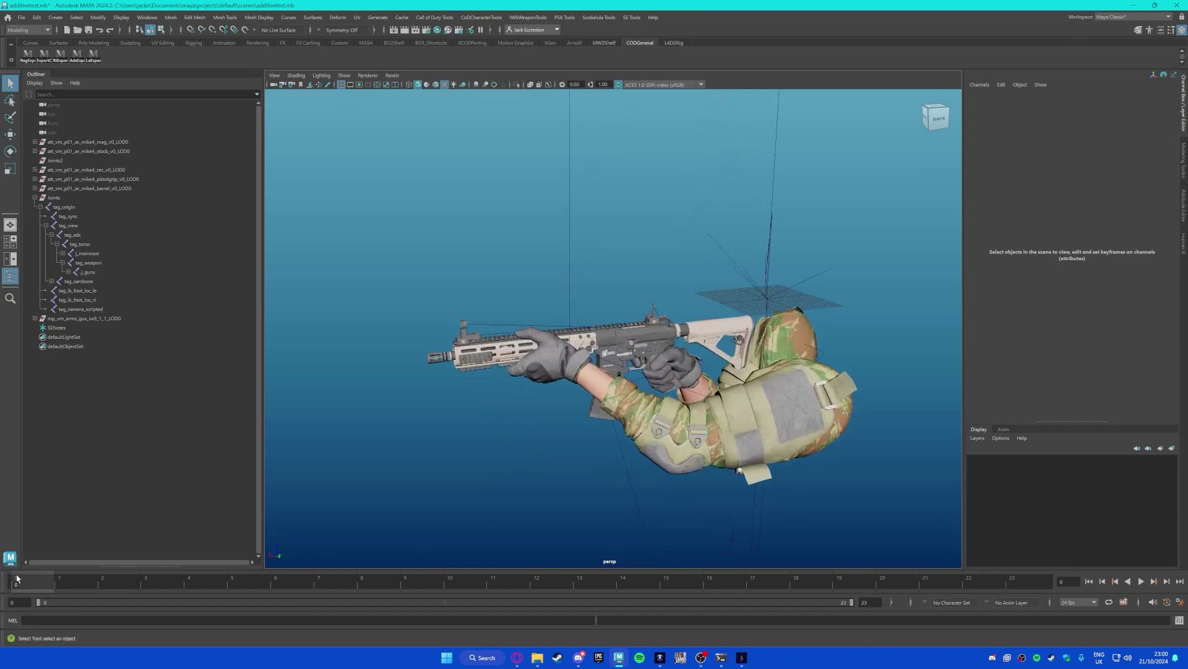
left_click_drag(38, 589, 1111, 636)
left_click_drag(774, 427, 638, 420, "alt")
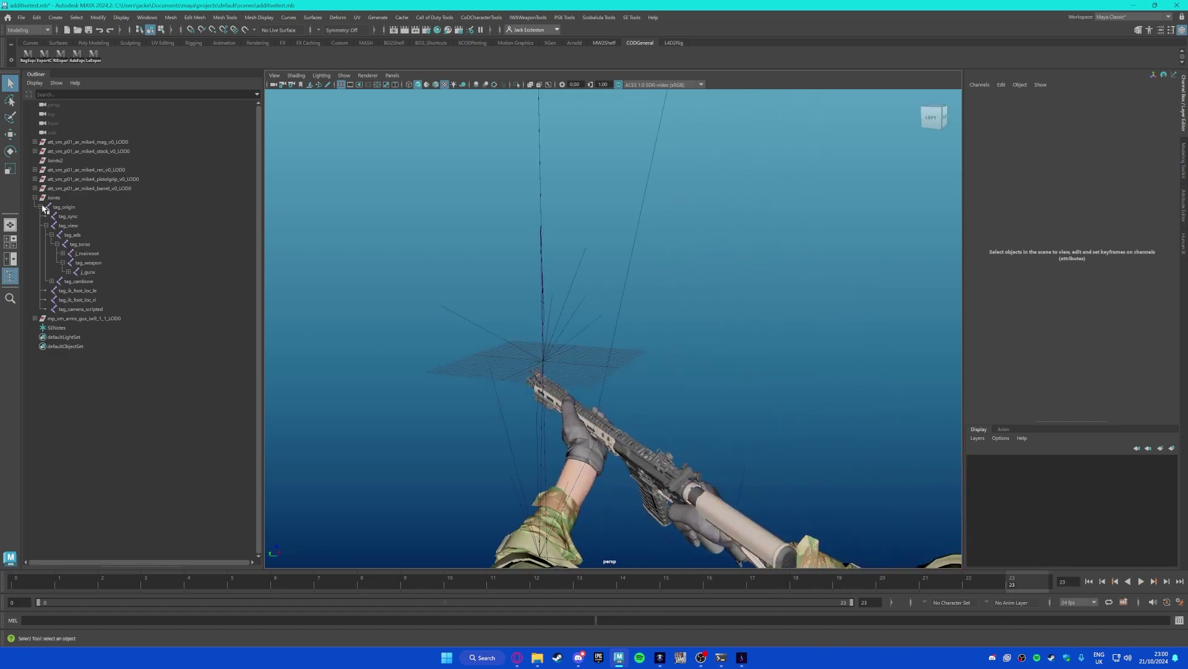
Step: Examine the sprint-in animation from a first-person view behind the rifle, from frame 0 to 23
right_click(116, 396)
left_click(94, 396)
key("a")
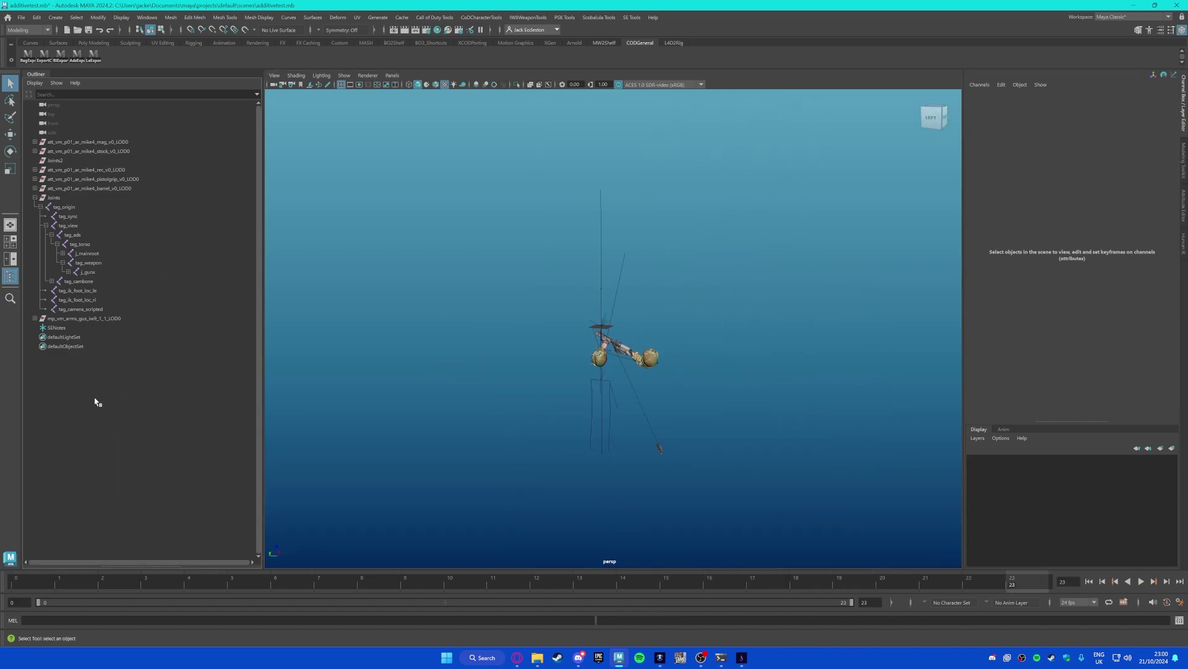
right_click_drag(624, 394, 651, 437, "alt")
left_click_drag(651, 437, 619, 420, "alt")
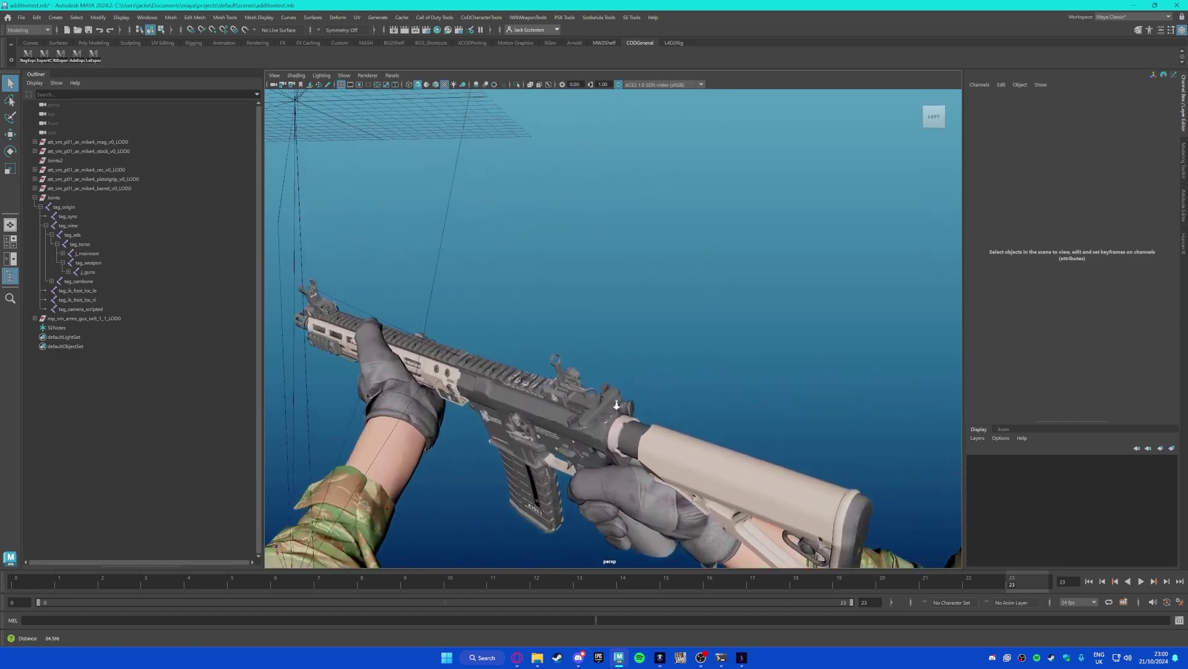
left_click(30, 590)
left_click_drag(510, 347, 594, 436, "alt")
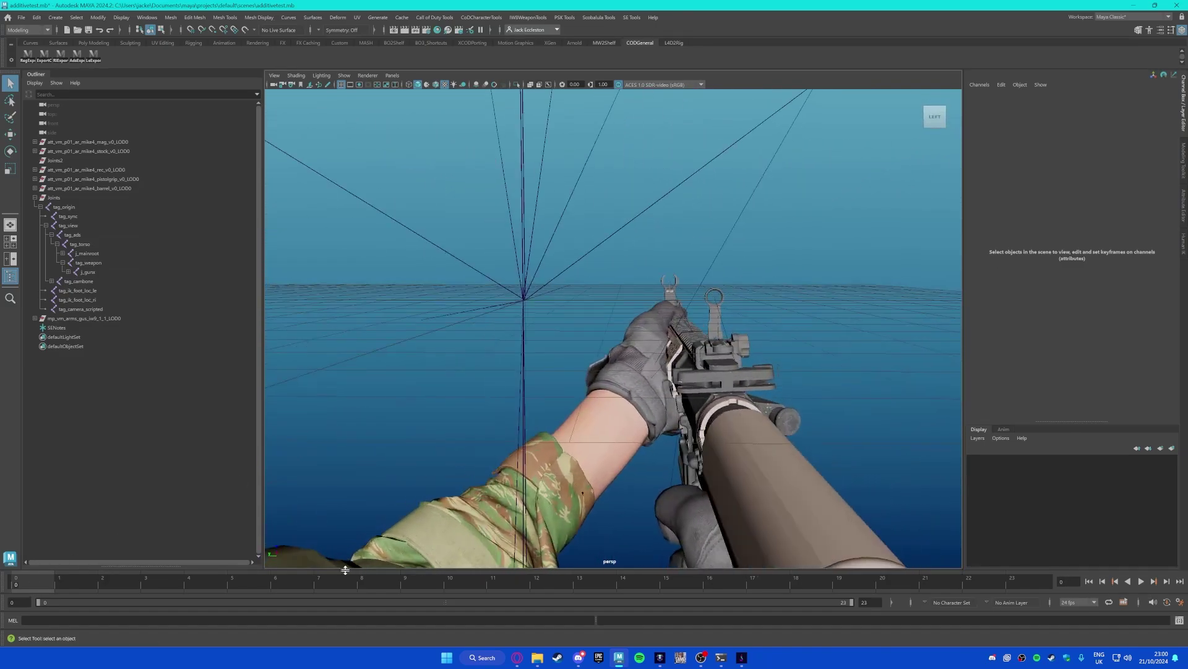
left_click_drag(25, 587, 1018, 619)
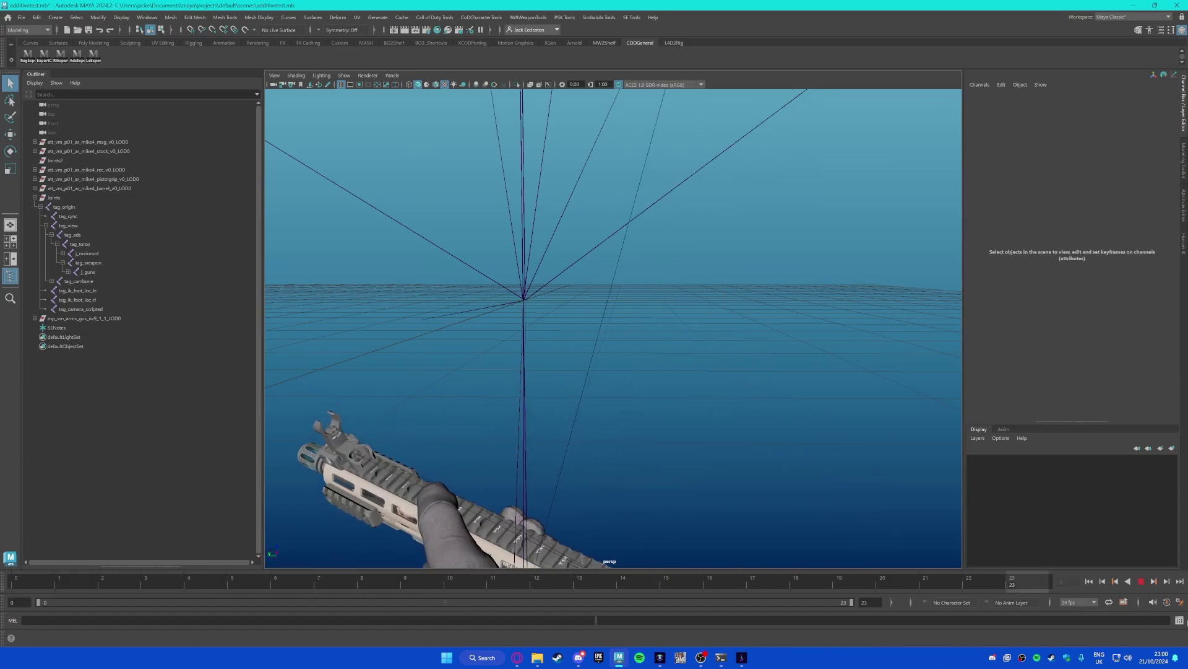
Step: Import vm_p01_ar_mike4_sprint_loop.seanim and vm_p01_ar_mike4_sprint_out.seanim in turn, scrubbing through each on the timeline
left_click(537, 658)
left_click_drag(366, 316, 597, 162)
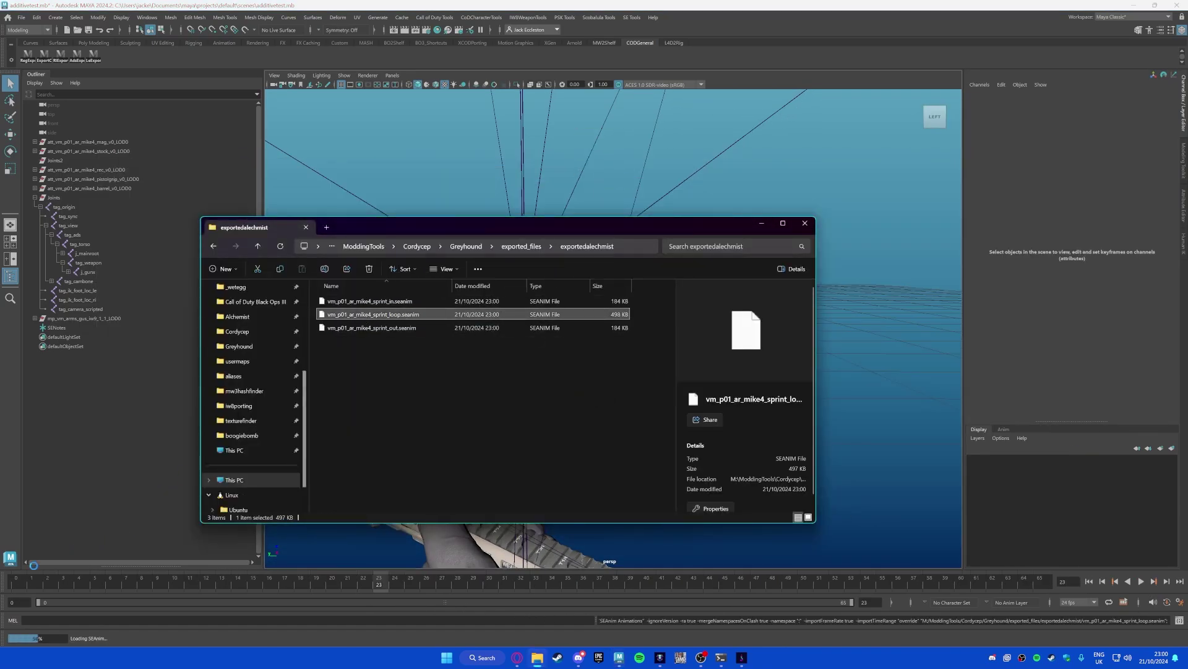
left_click_drag(53, 589, 756, 585)
key("alt+Tab")
left_click_drag(378, 331, 853, 358)
left_click_drag(43, 585, 1156, 570)
Step: In Alchemist, remove walk_to_sprint from the sprint_in entry, both layers from sprint_loop and sprint_to_walk from sprint_out
left_click(742, 658)
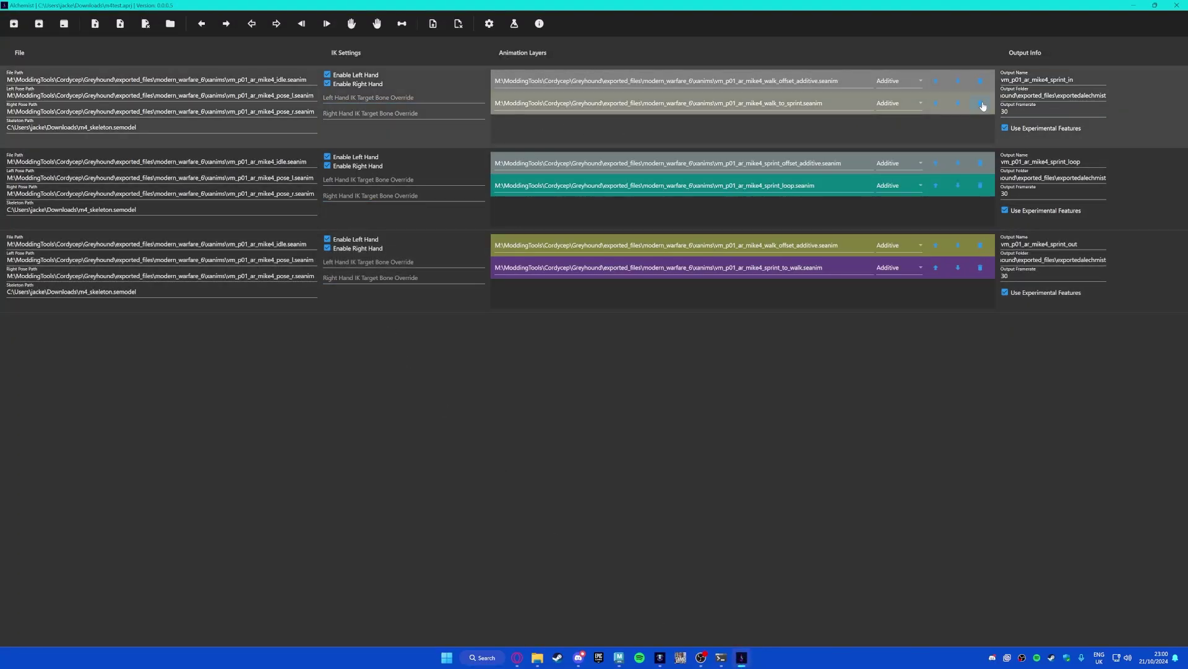
left_click(981, 104)
left_click(980, 185)
left_click(980, 268)
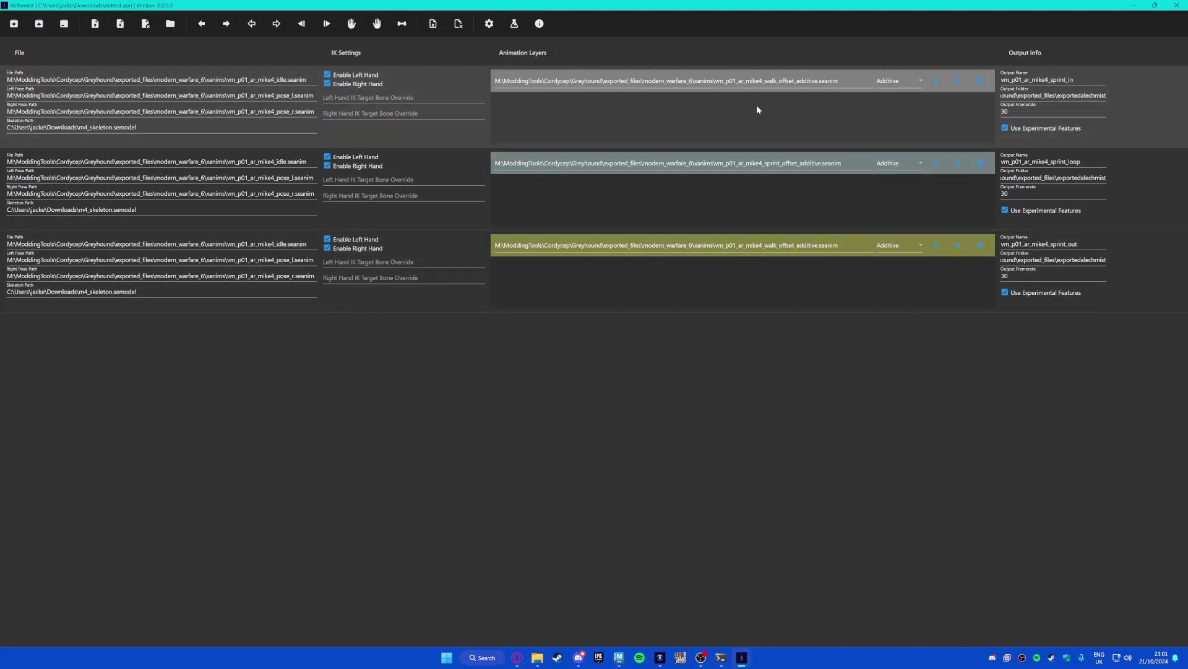
key("alt+Tab")
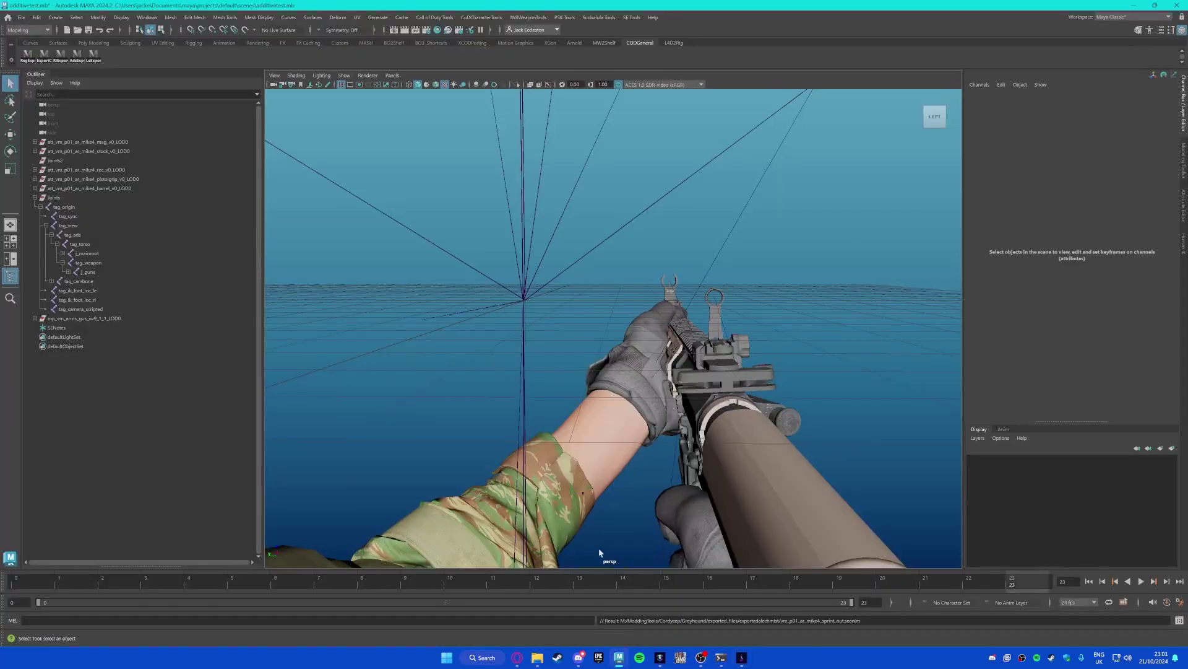
key("alt+Tab")
Step: Add vm_p01_ar_mike4_walk_to_super_sprint.seanim from the xanims folder as the second animation layer of the sprint_in entry
left_click(537, 657)
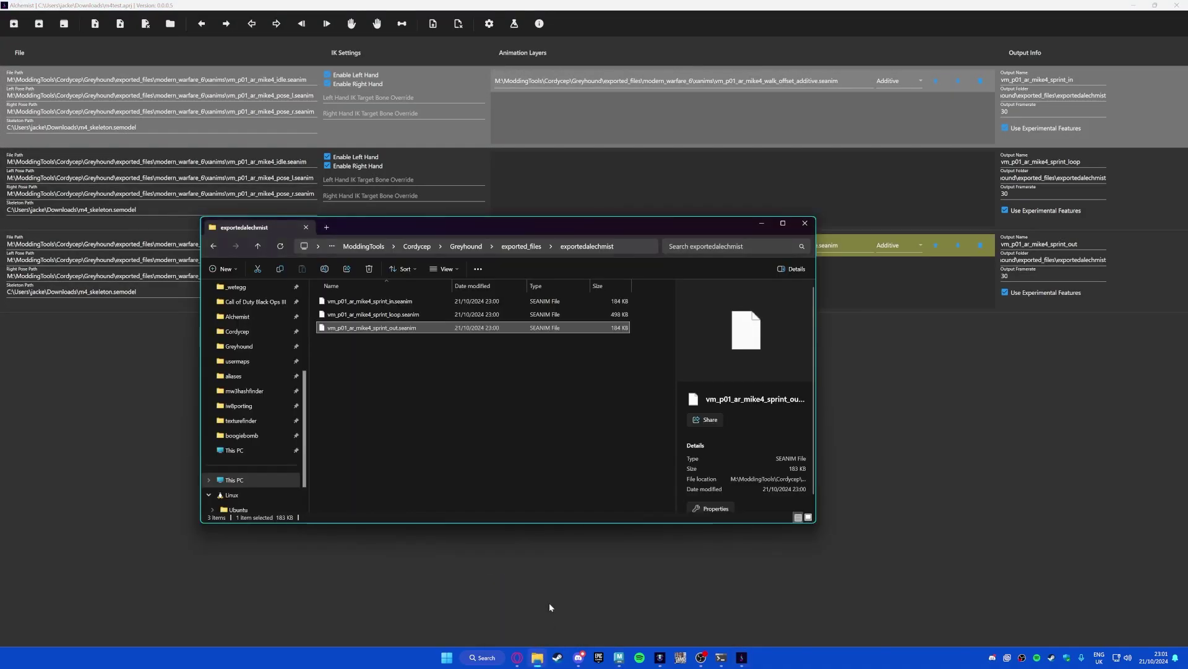
left_click(212, 248)
left_click(212, 248)
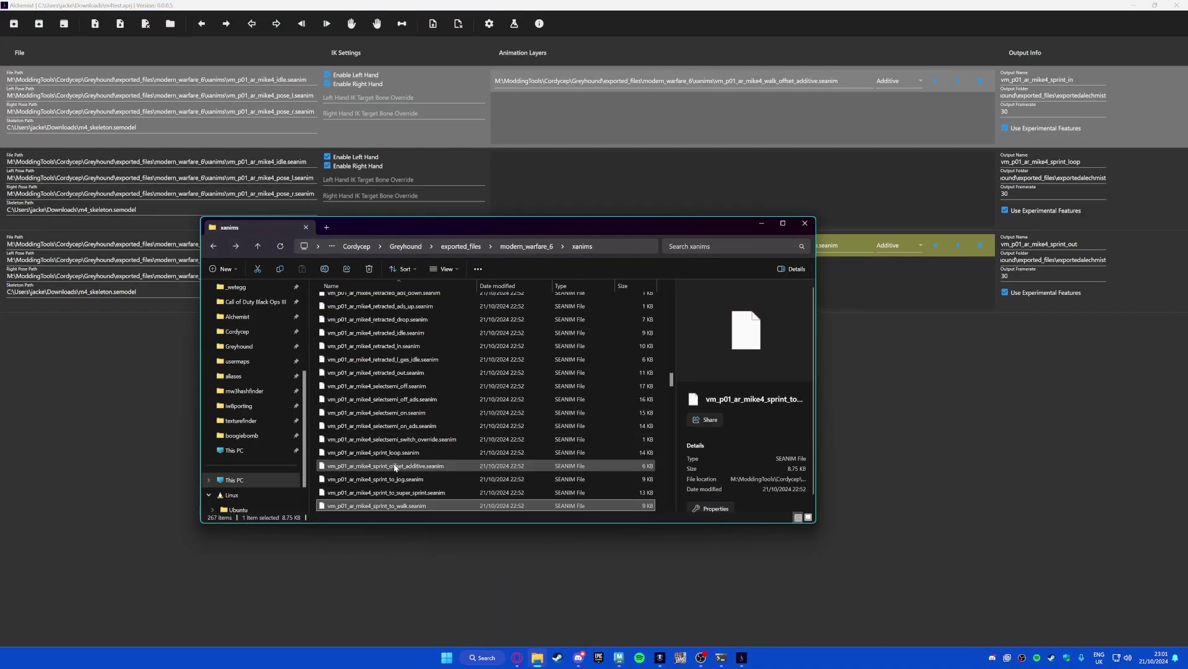
scroll(380, 469, "down", 15)
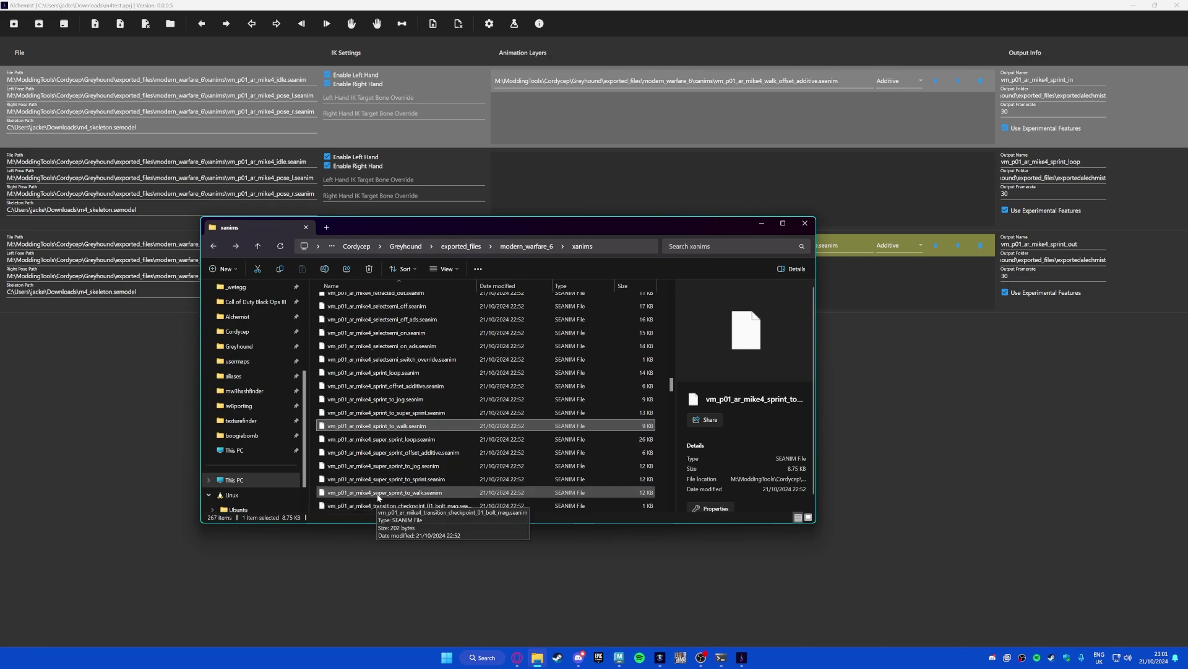
scroll(386, 496, "down", 10)
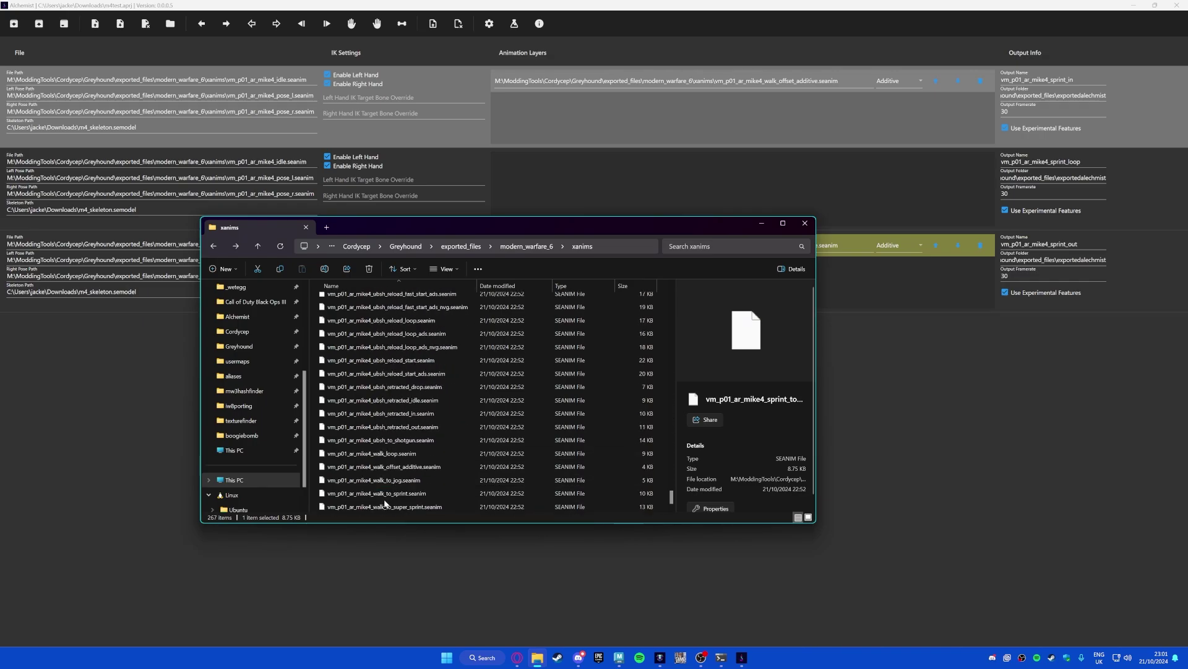
left_click_drag(767, 121, 766, 122)
Step: Add vm_p01_ar_mike4_super_sprint_offset_additive.seanim and vm_p01_ar_mike4_super_sprint_loop.seanim as animation layers of the sprint_loop entry
left_click(724, 160)
key("alt+Tab")
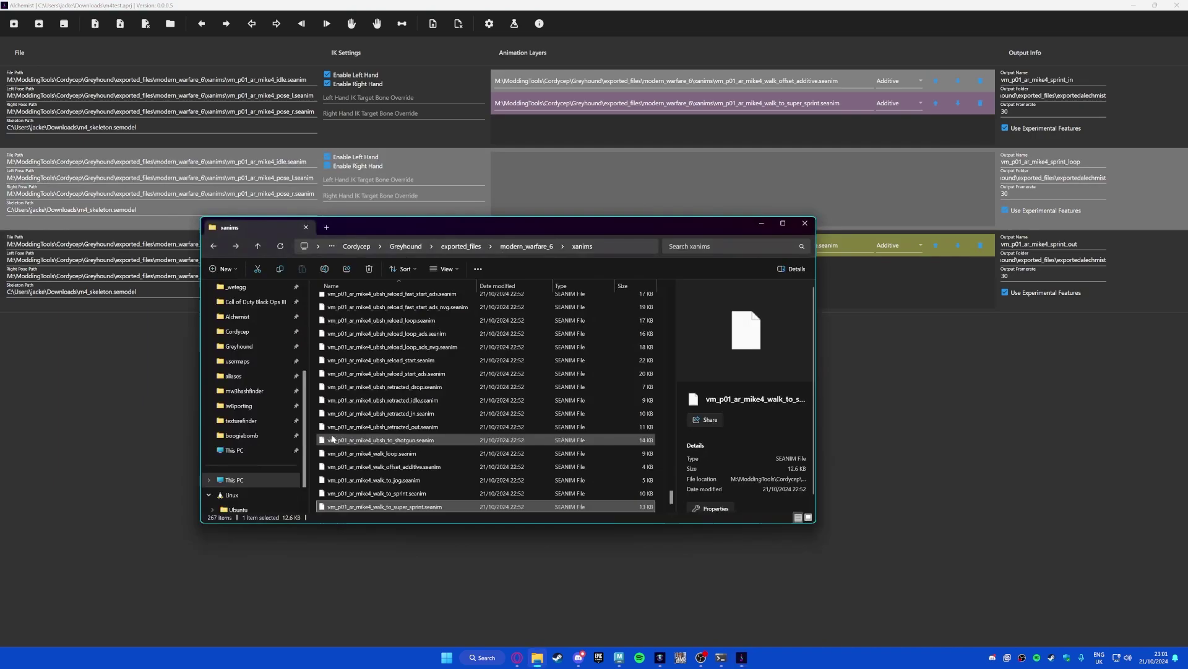
scroll(377, 458, "up", 12)
scroll(403, 456, "up", 12)
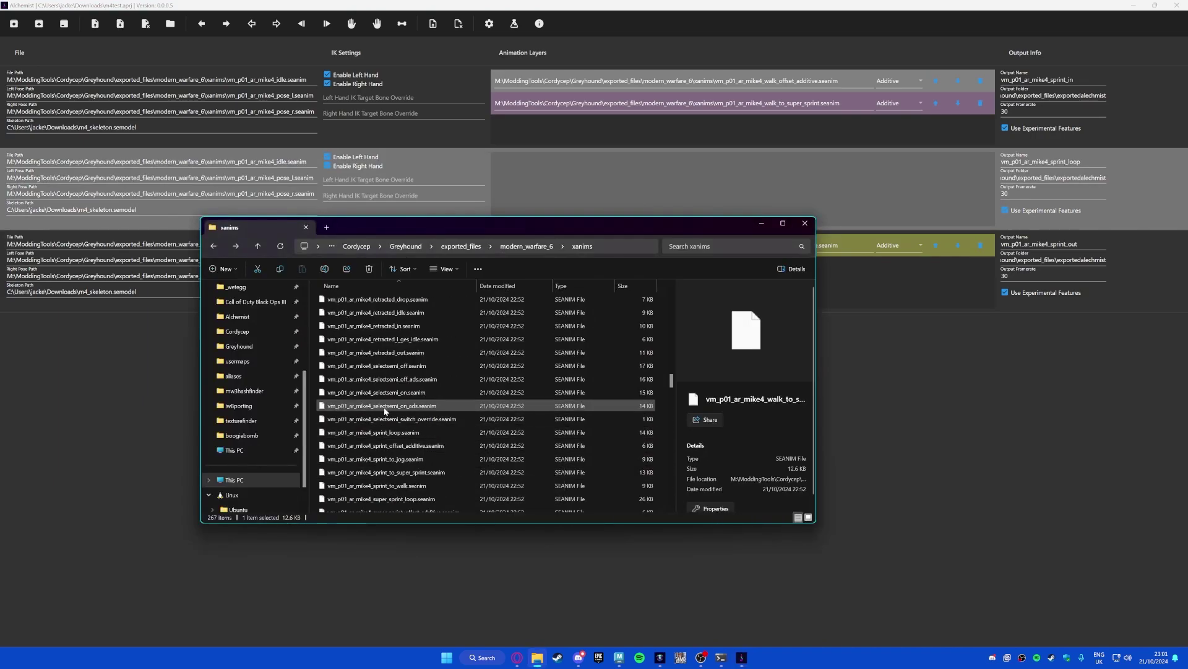
scroll(359, 431, "down", 1)
left_click_drag(369, 401, 687, 171)
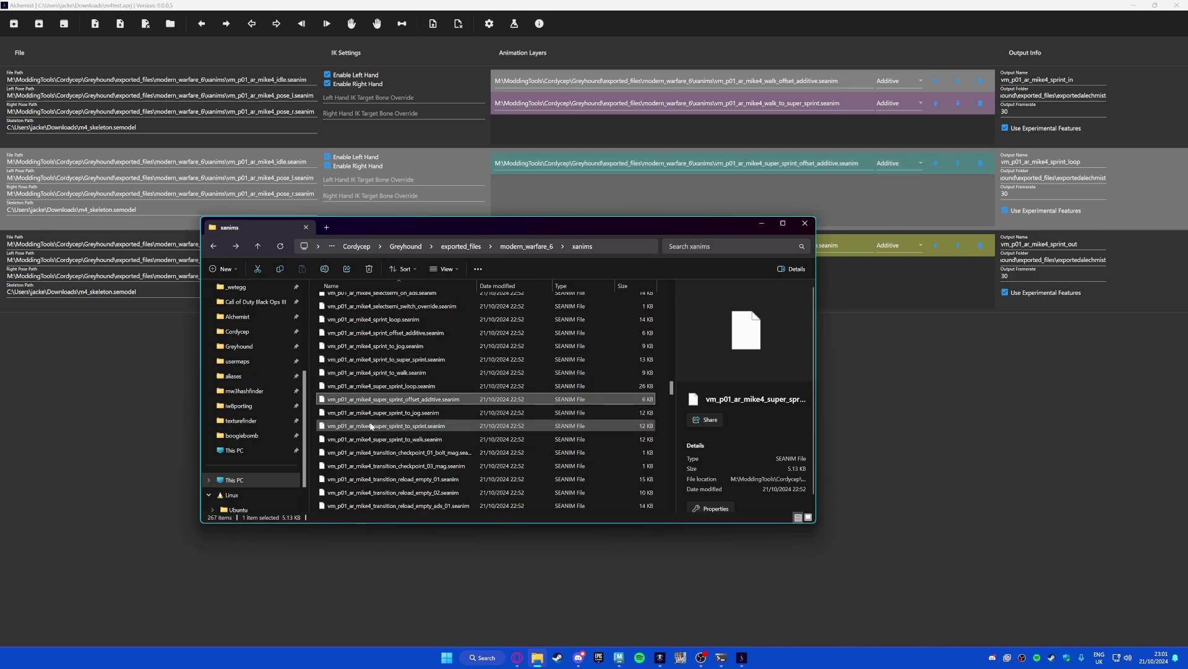
left_click_drag(686, 166, 687, 180)
Step: Add vm_p01_ar_mike4_super_sprint_to_walk.seanim as the second animation layer of the sprint_out entry
left_click(888, 283)
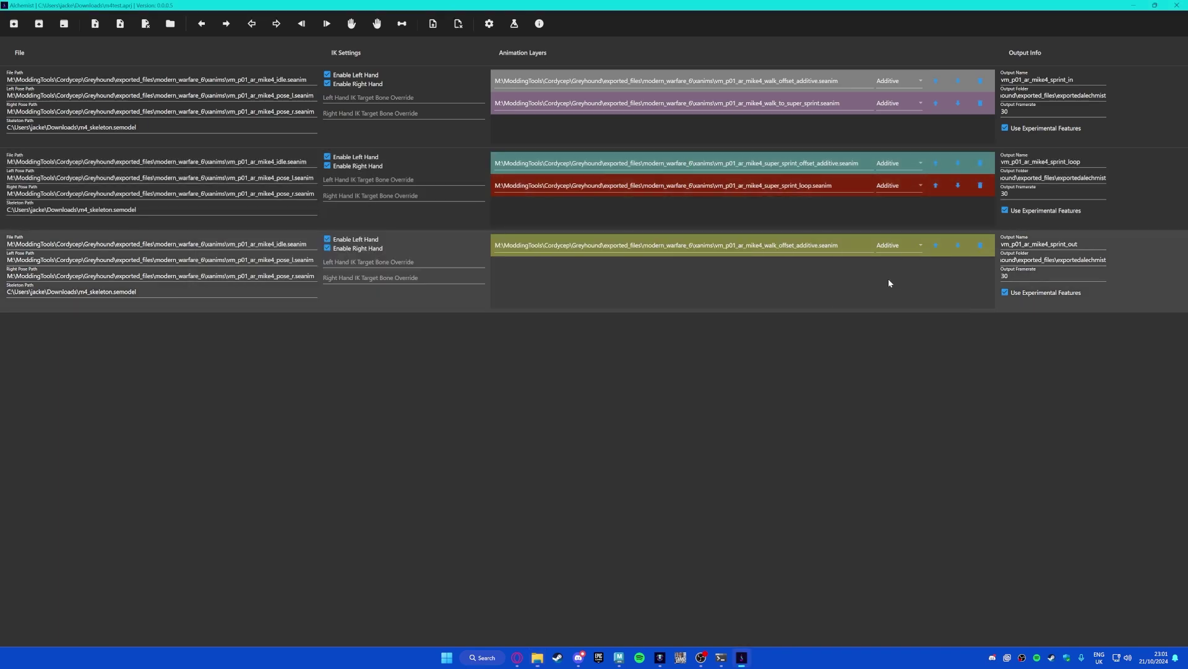
key("alt+Tab")
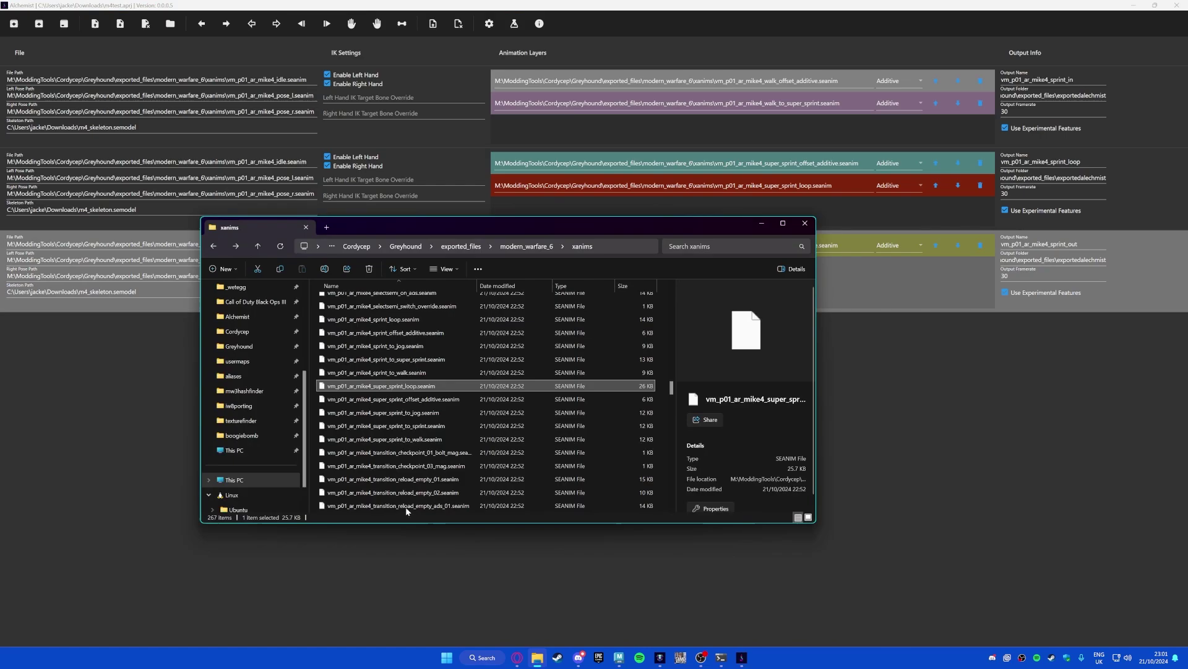
left_click(383, 439)
left_click(913, 299)
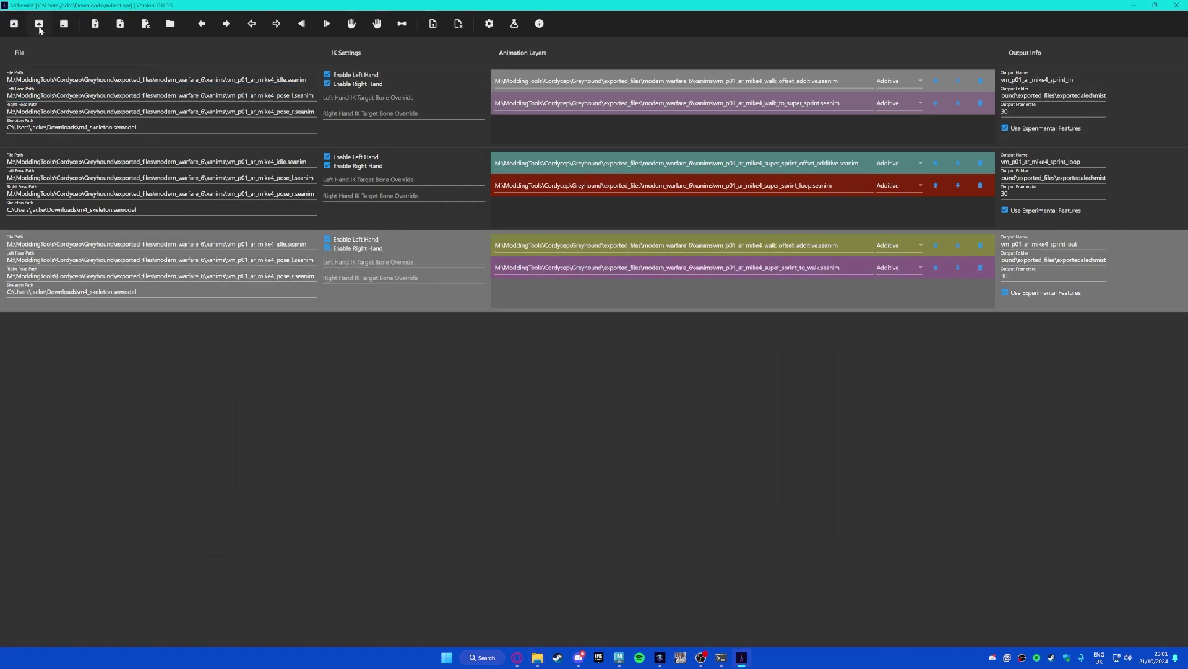
Step: Export the super sprint batch, switch to Maya and open the exportedalechmist folder over it
left_click(120, 28)
left_click(630, 364)
left_click(619, 657)
left_click(540, 660)
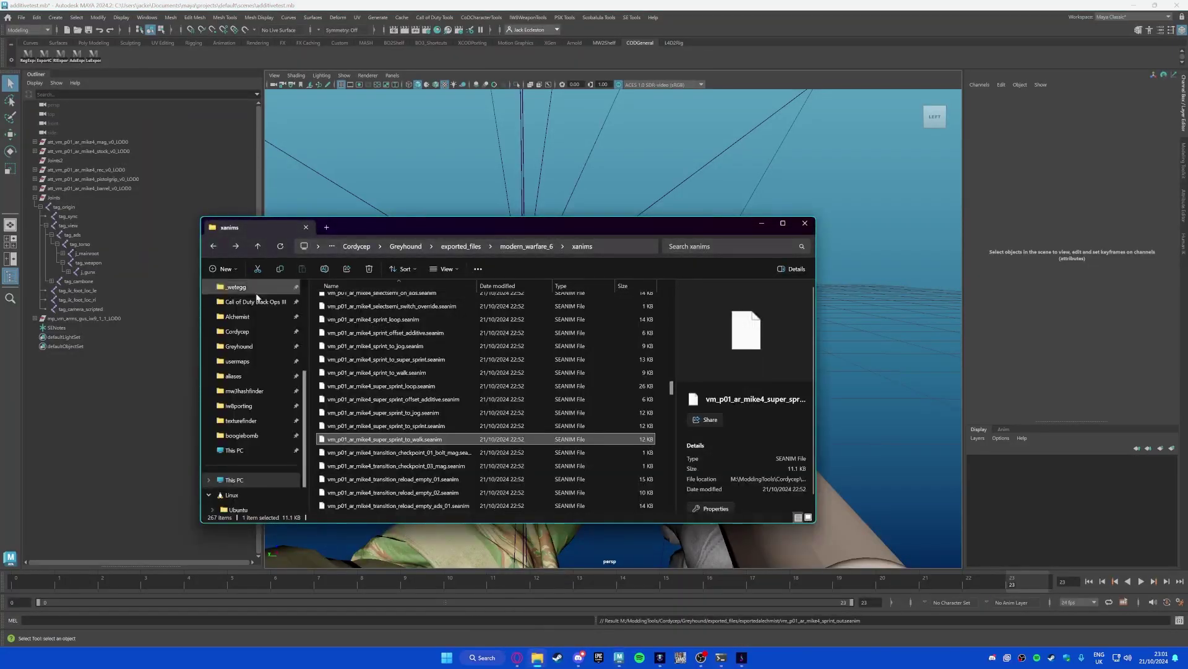
left_click(462, 245)
double_click(380, 317)
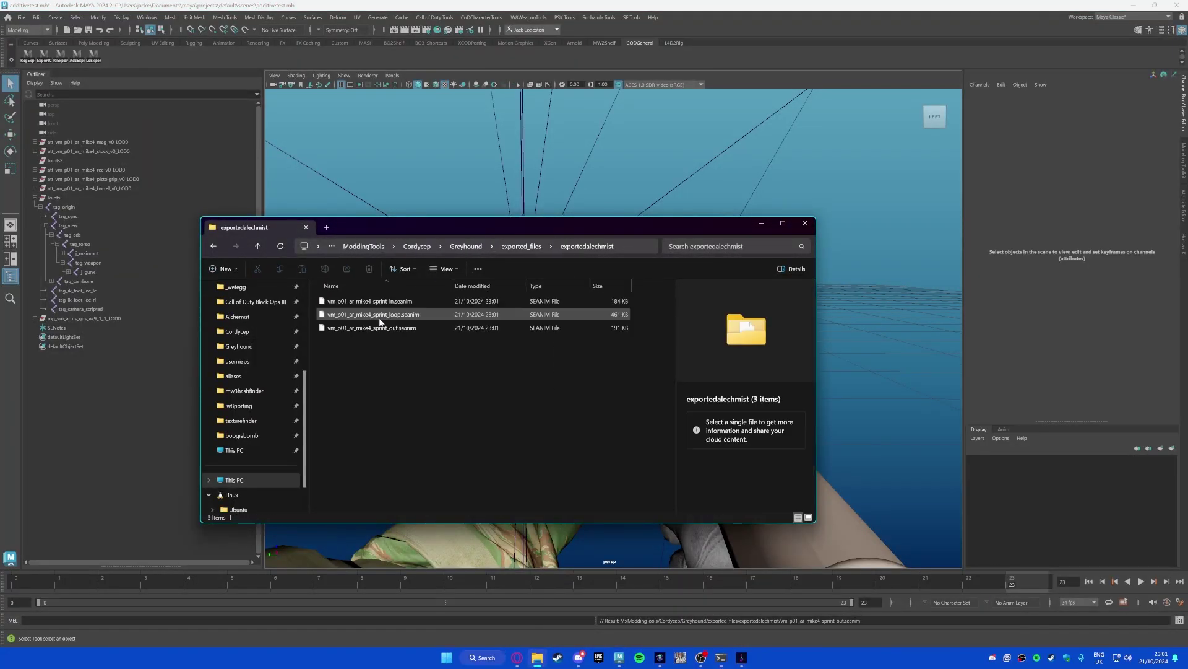
Step: Import the re-exported vm_p01_ar_mike4_sprint_in.seanim, scrub through it, and import vm_p01_ar_mike4_sprint_loop.seanim
left_click(348, 300)
left_click_drag(47, 577, 1015, 612)
left_click(537, 657)
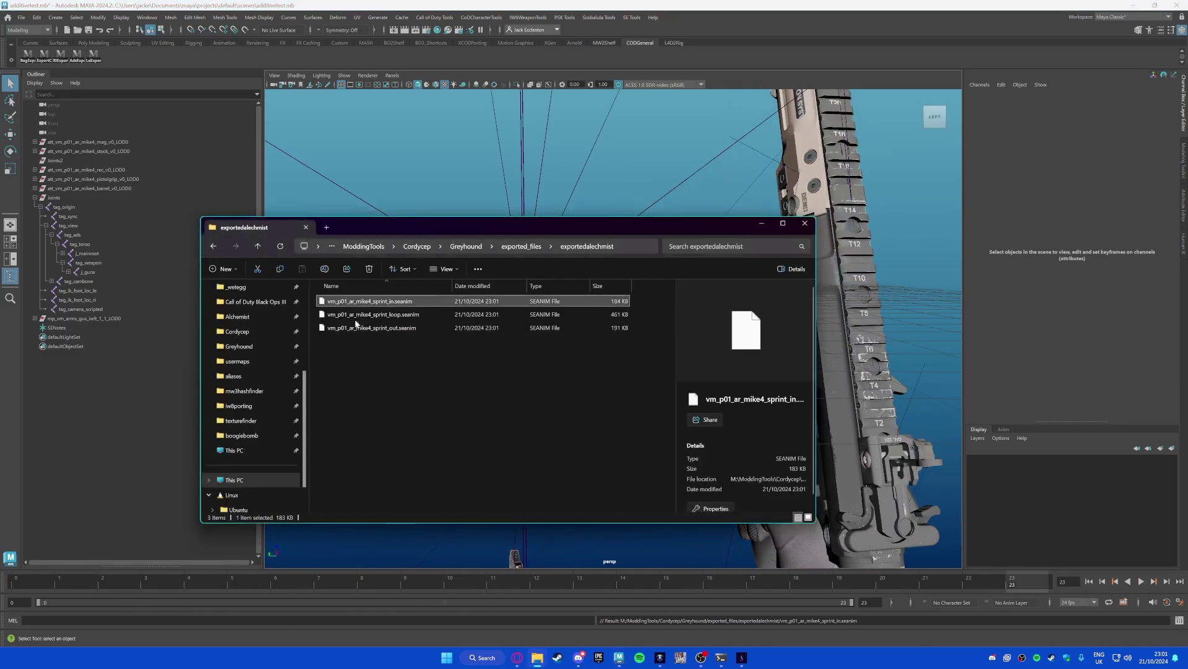
left_click(293, 614)
Step: Play back the super sprint loop and examine the hands and rifle from a wider view while scrubbing
key("alt+v")
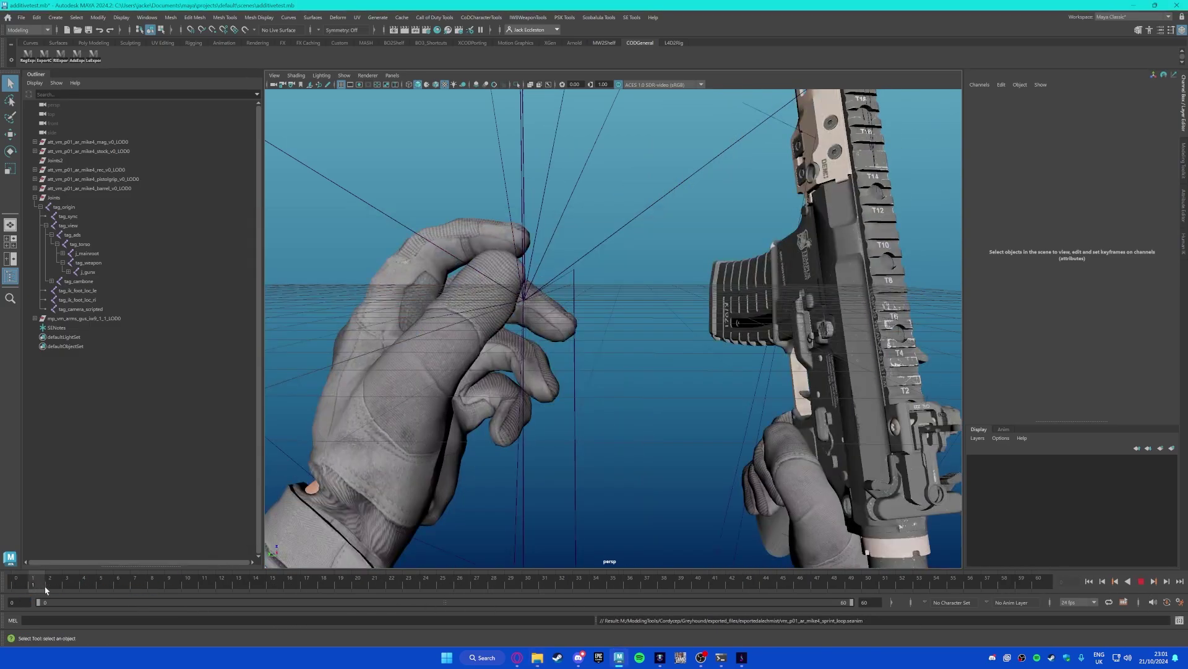
key("alt+v")
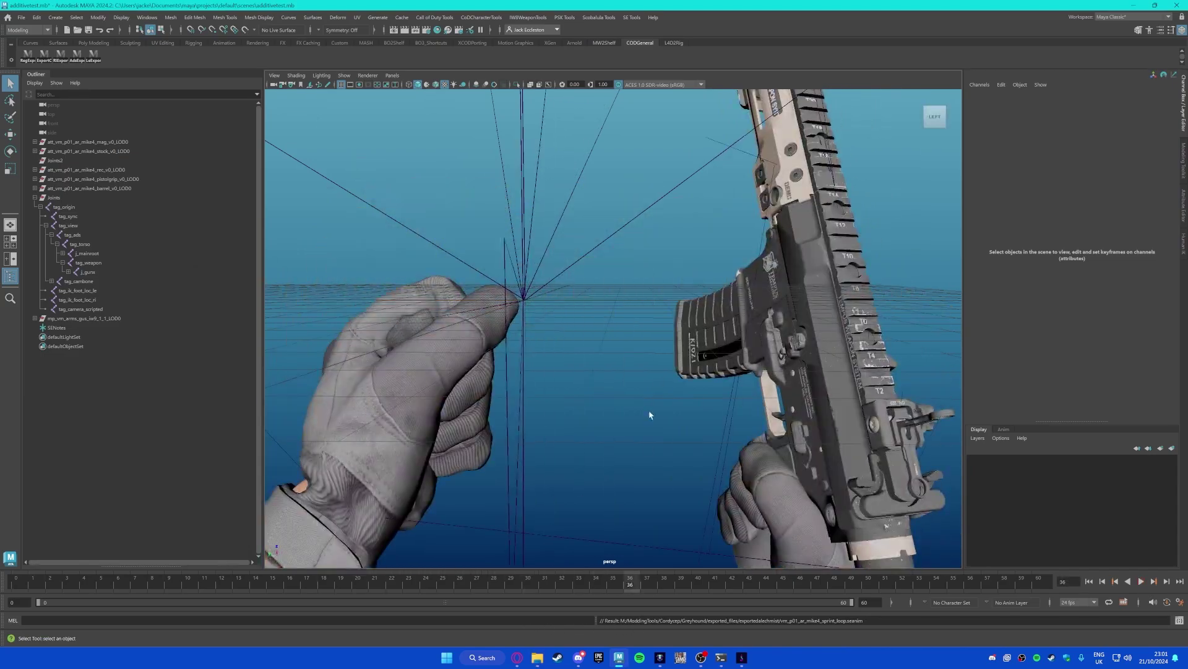
left_click_drag(650, 416, 525, 289, "alt")
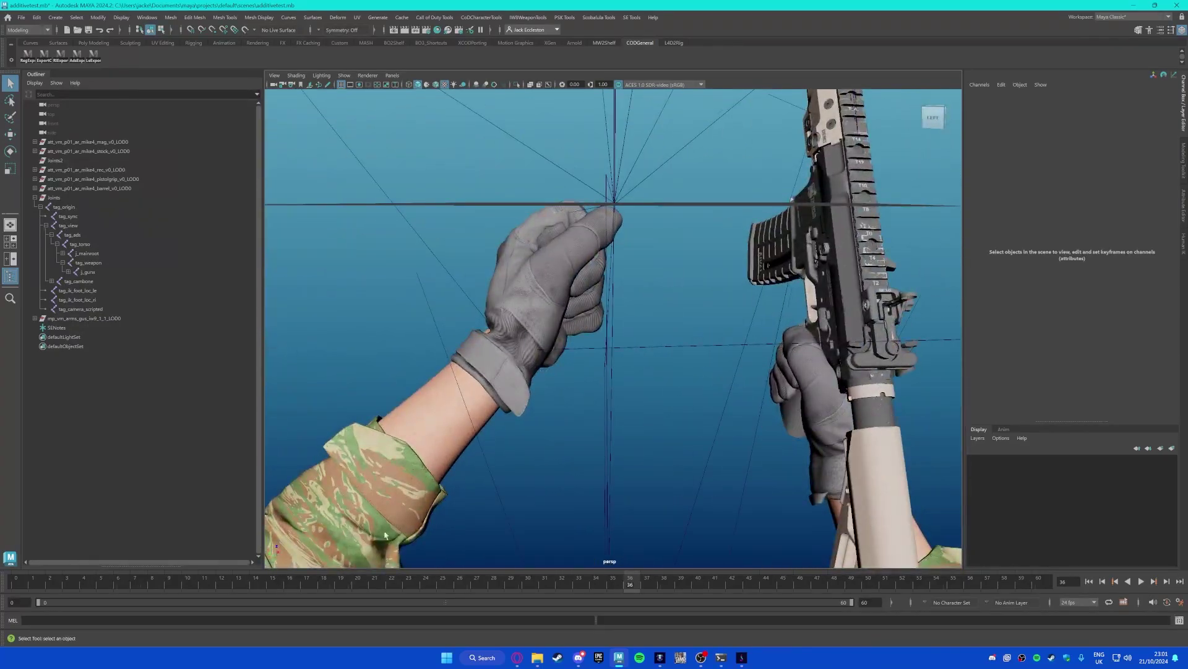
left_click_drag(616, 580, 254, 580)
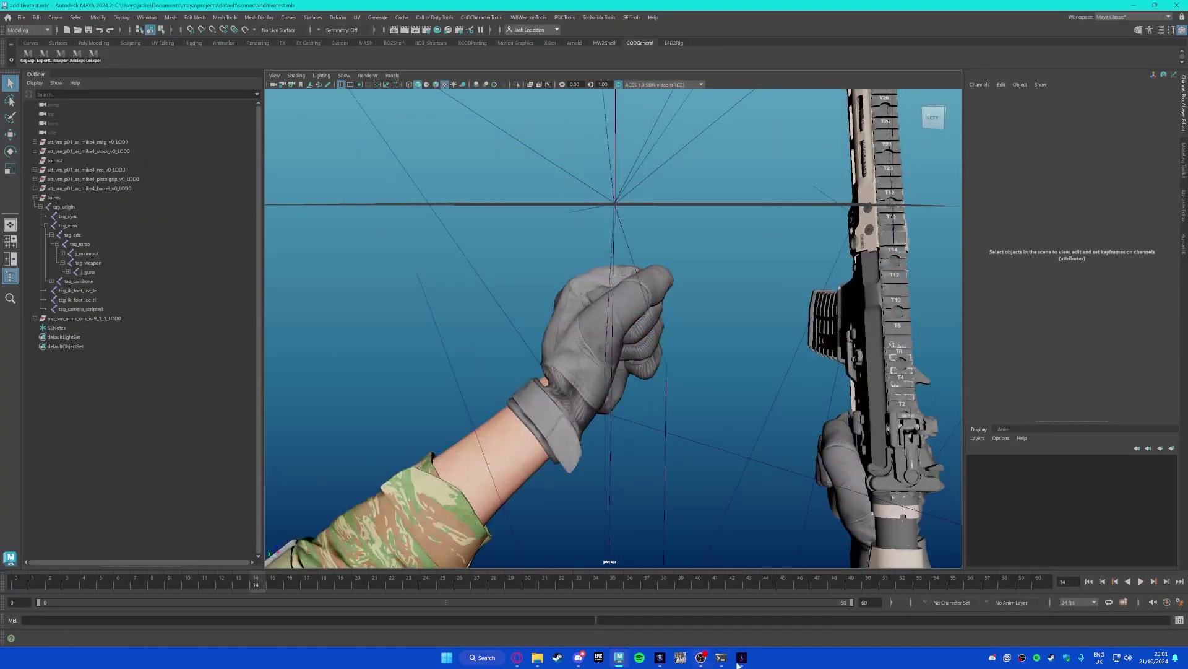
Step: In Alchemist, disable left-hand IK for the vm_p01_ar_mike4_sprint_loop entry, export the animations again and return to Maya
left_click(742, 657)
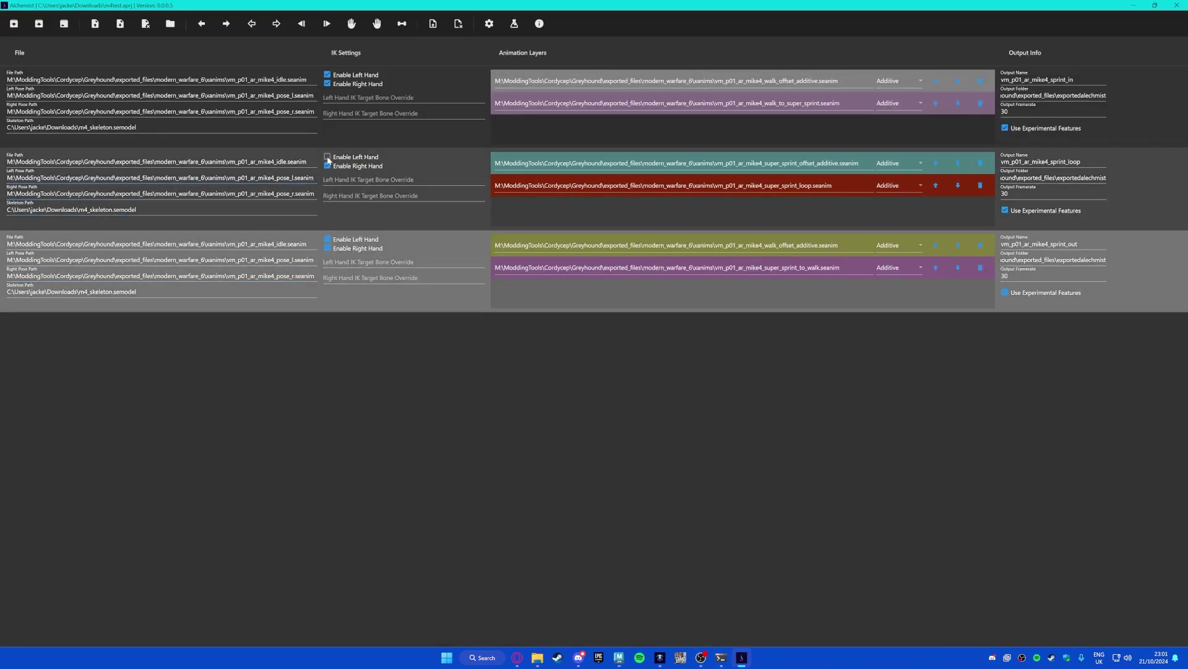
left_click(119, 25)
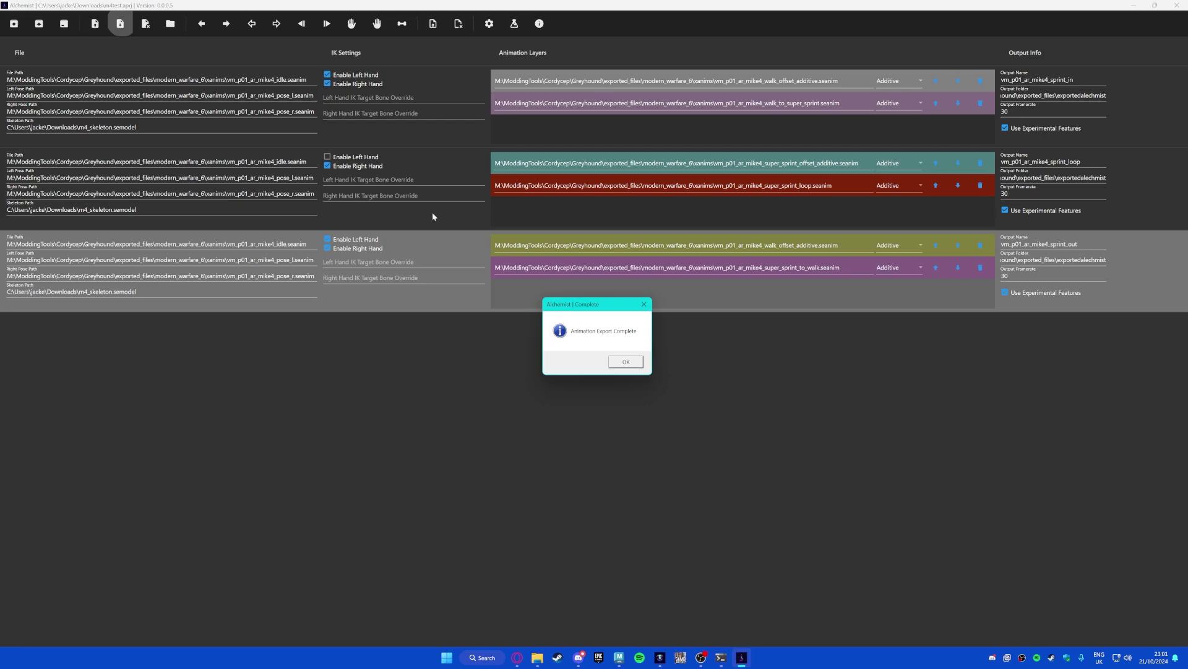
left_click(619, 367)
left_click(619, 657)
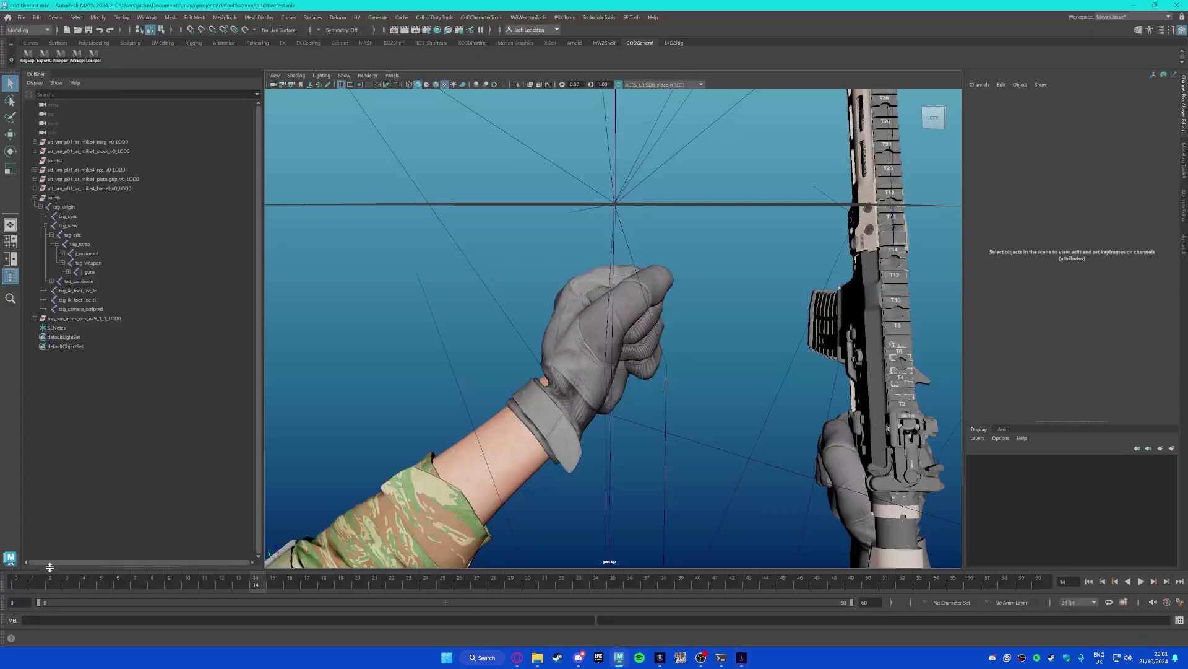
Step: Import the re-exported vm_p01_ar_mike4_sprint_loop.seanim from the exportedalechmist folder and scrub through it while examining the hands
left_click(538, 657)
left_click_drag(487, 177, 487, 178)
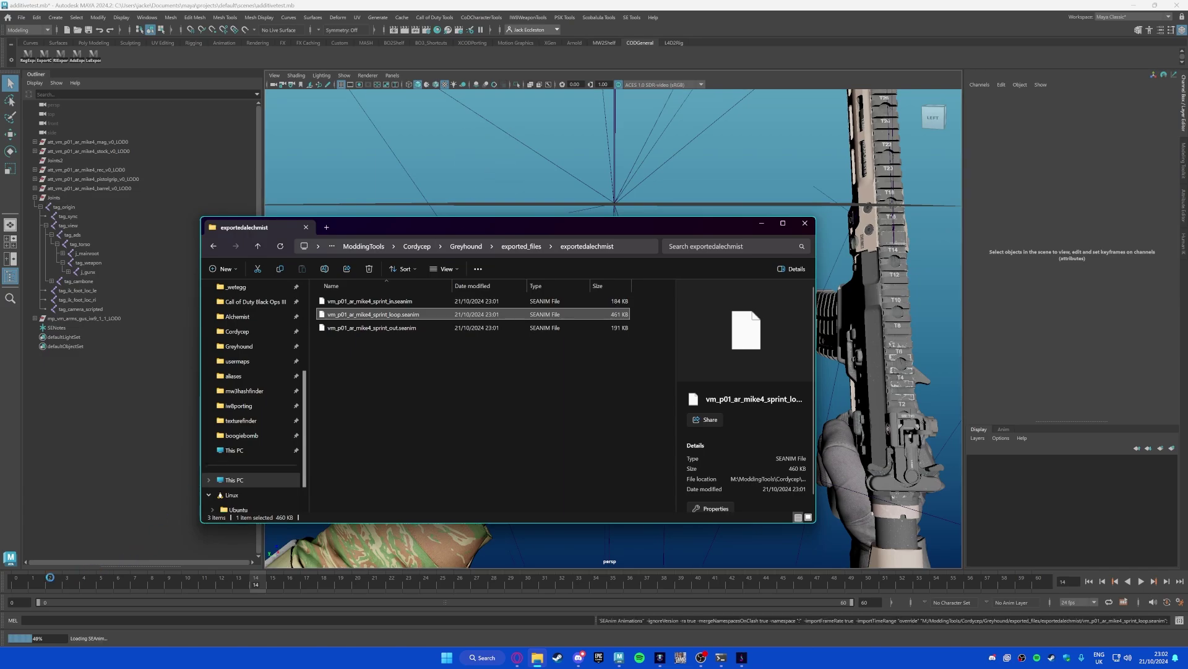
left_click_drag(21, 582, 546, 567)
left_click_drag(658, 331, 702, 379, "alt")
scroll(703, 380, "up", 3)
middle_click_drag(700, 379, 645, 471, "alt")
key("alt+v")
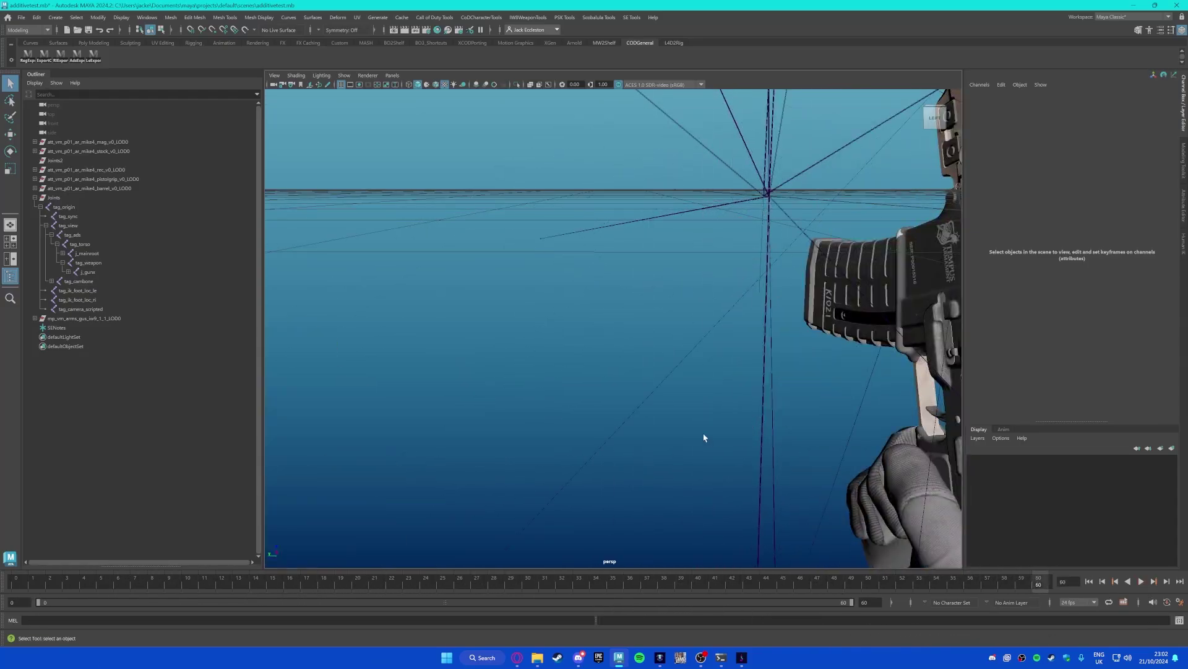
Step: Import vm_p01_ar_mike4_sprint_out.seanim, play it back and examine the arms and rifle from the side
key("alt+Tab")
left_click(468, 309)
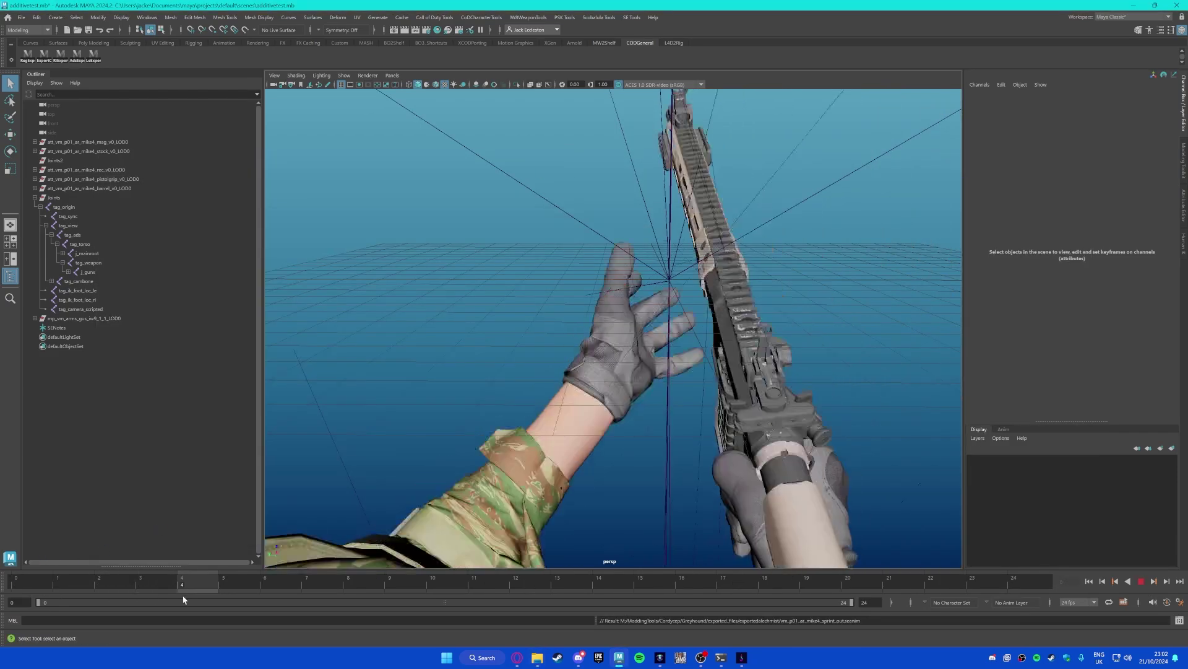
left_click_drag(647, 419, 713, 291, "alt")
scroll(508, 356, "up", 5)
scroll(573, 308, "up", 5)
middle_click_drag(713, 290, 667, 269, "alt")
middle_click_drag(670, 282, 714, 319, "alt")
Step: Switch to Greyhound, search the assets for "vert" and "grip", and look through the results for a grip model
left_click(742, 657)
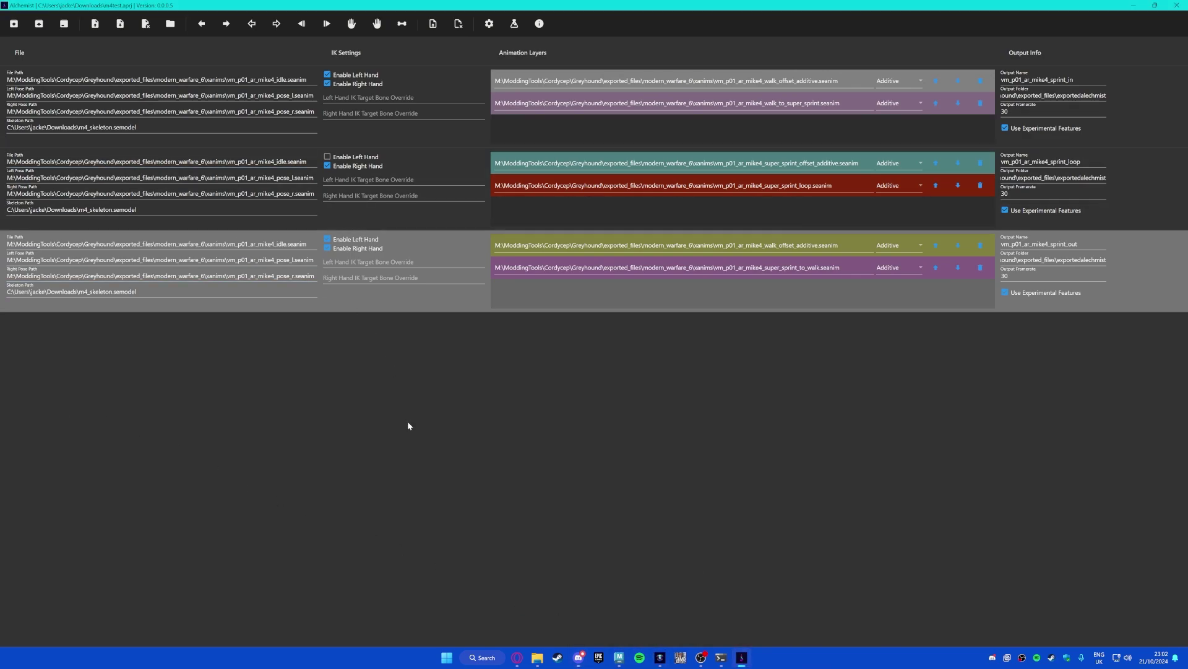
mouse_move(620, 655)
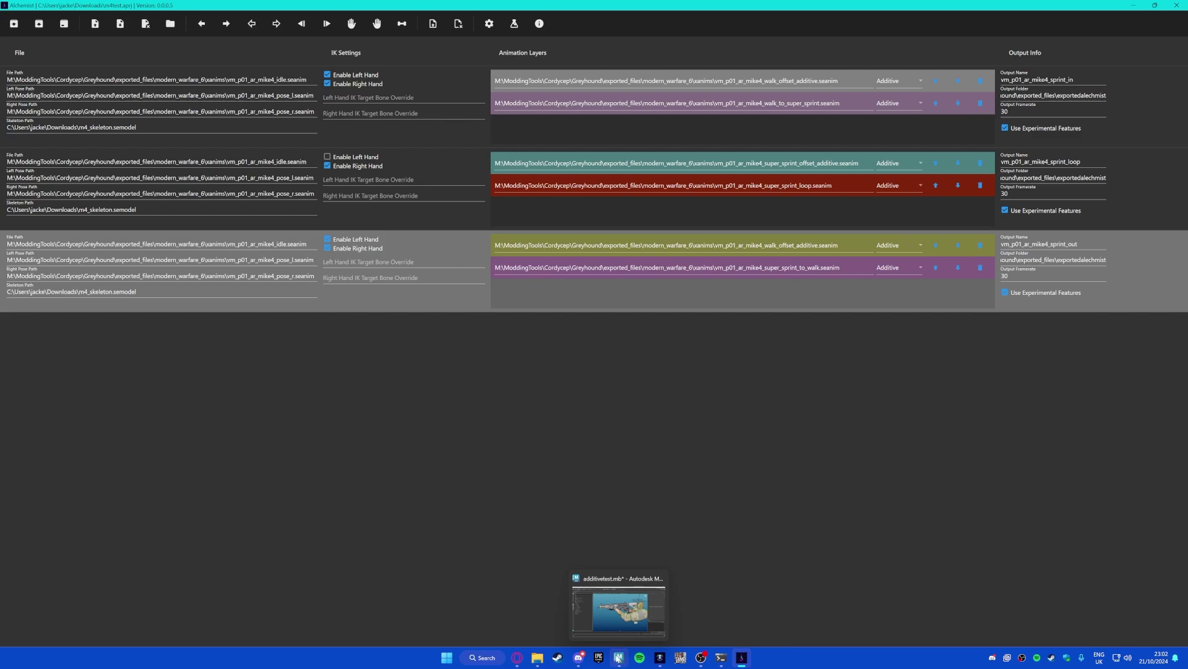
mouse_move(532, 660)
left_click(660, 658)
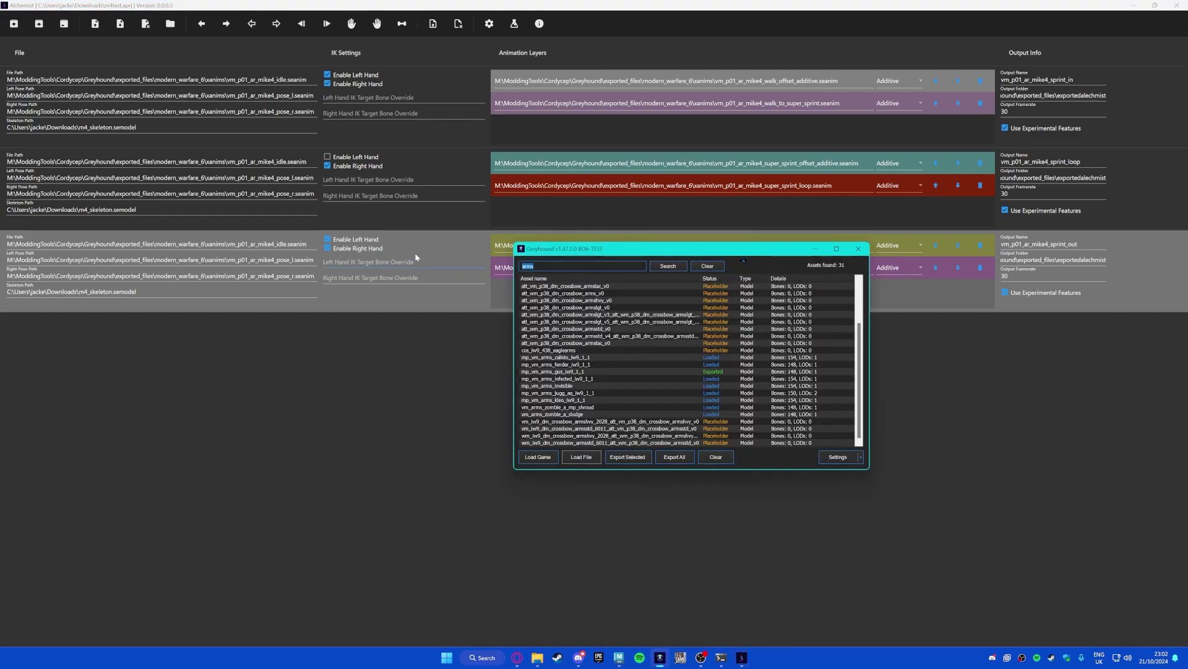
key("ctrl+a")
type("mike4_grip")
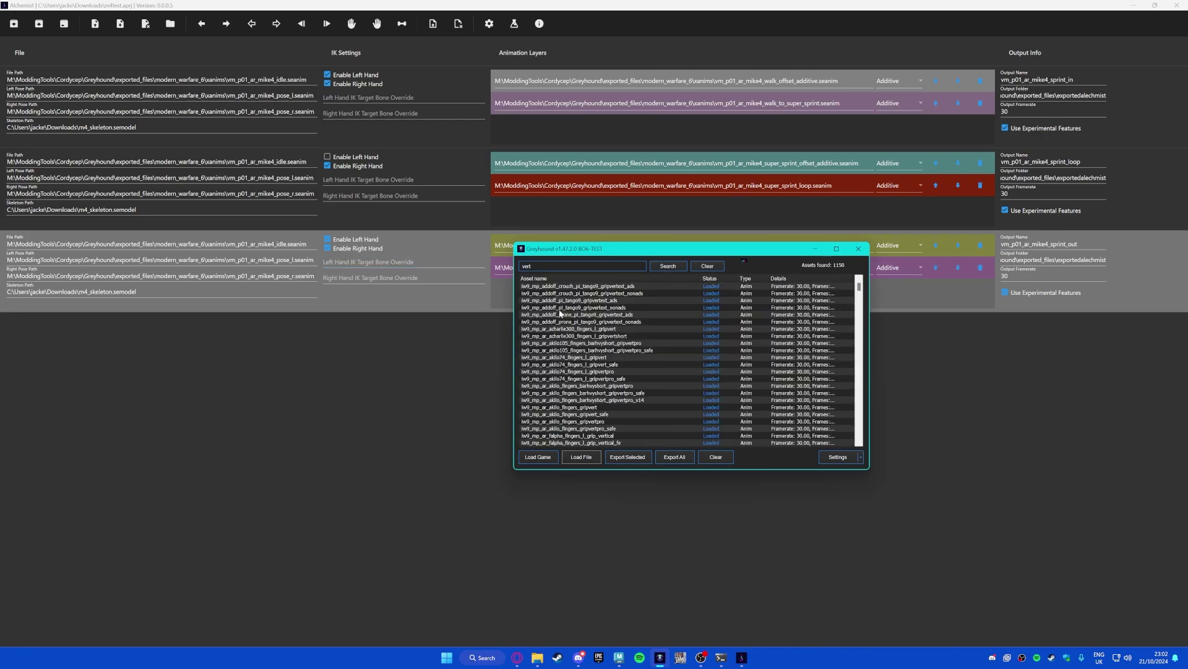
type("ip")
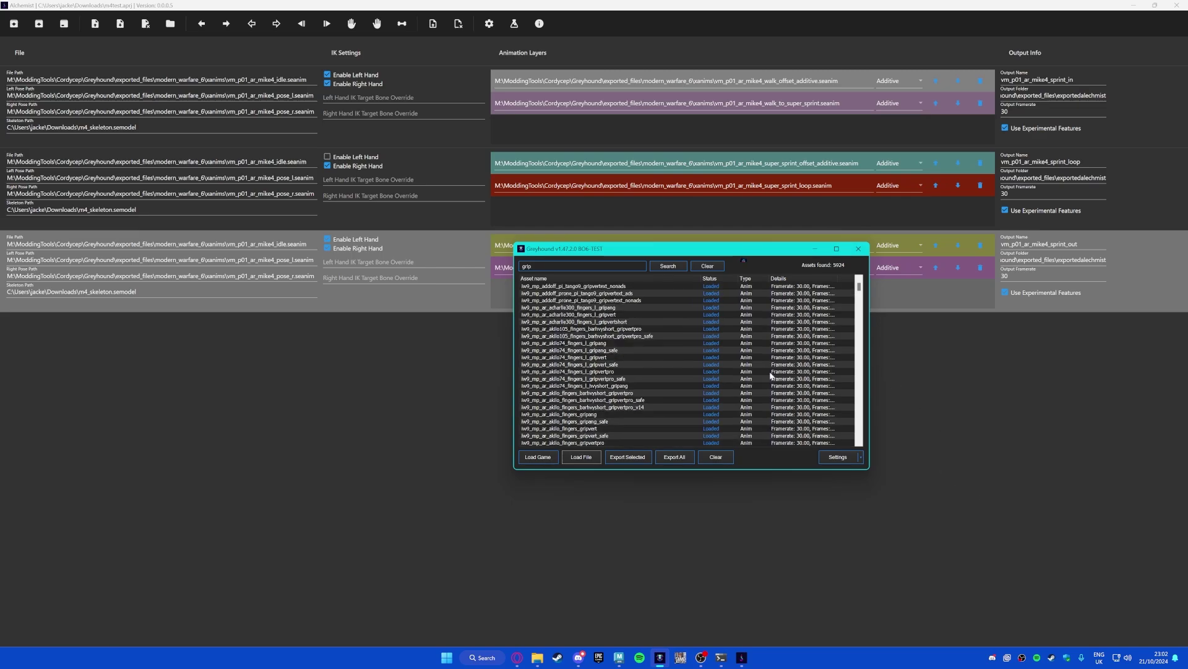
scroll(742, 347, "down", 10)
scroll(742, 338, "down", 4)
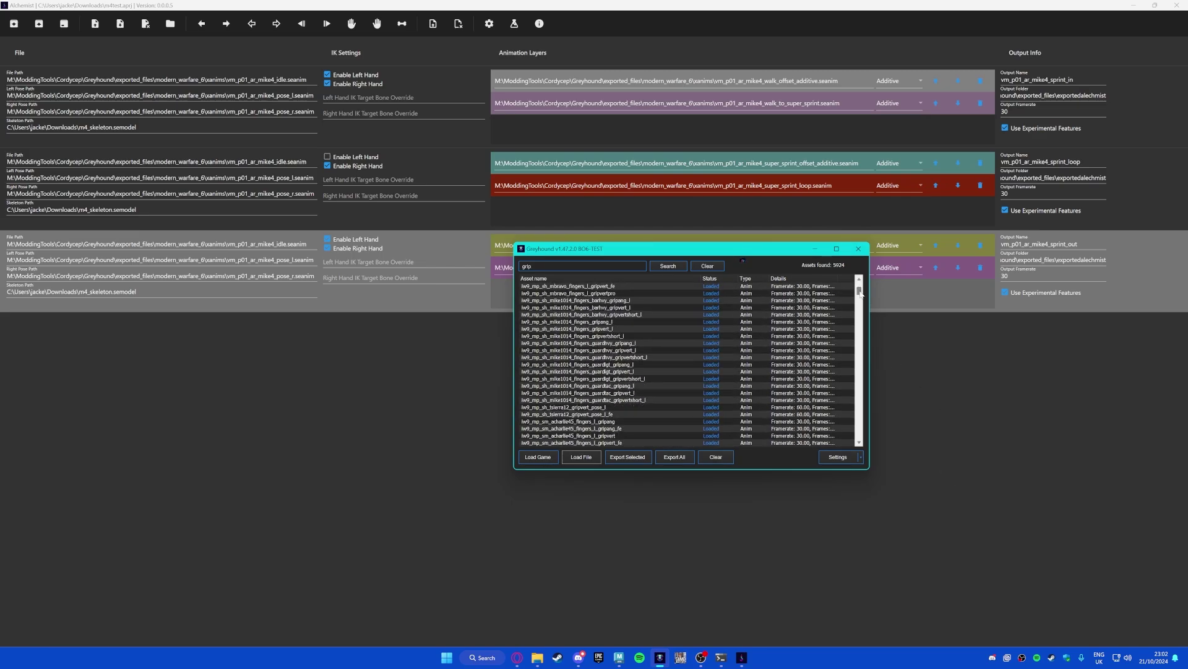
left_click_drag(859, 290, 854, 441)
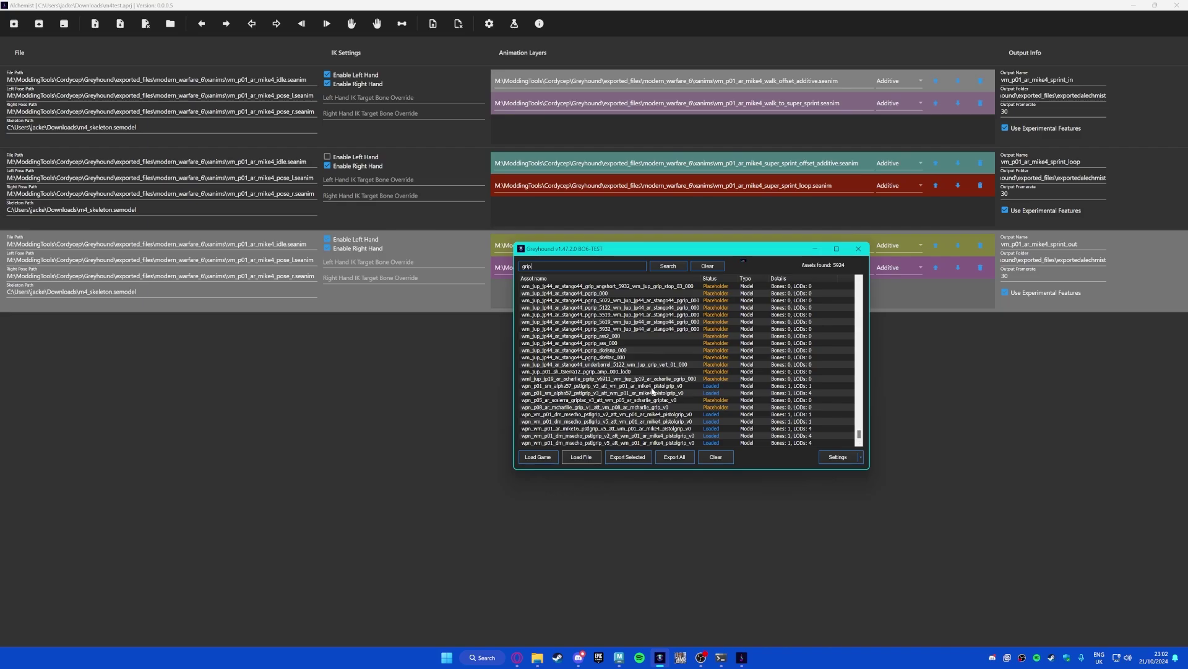
Step: Switch to the command console and load all grip files with the command loadwc *grip*
left_click(720, 657)
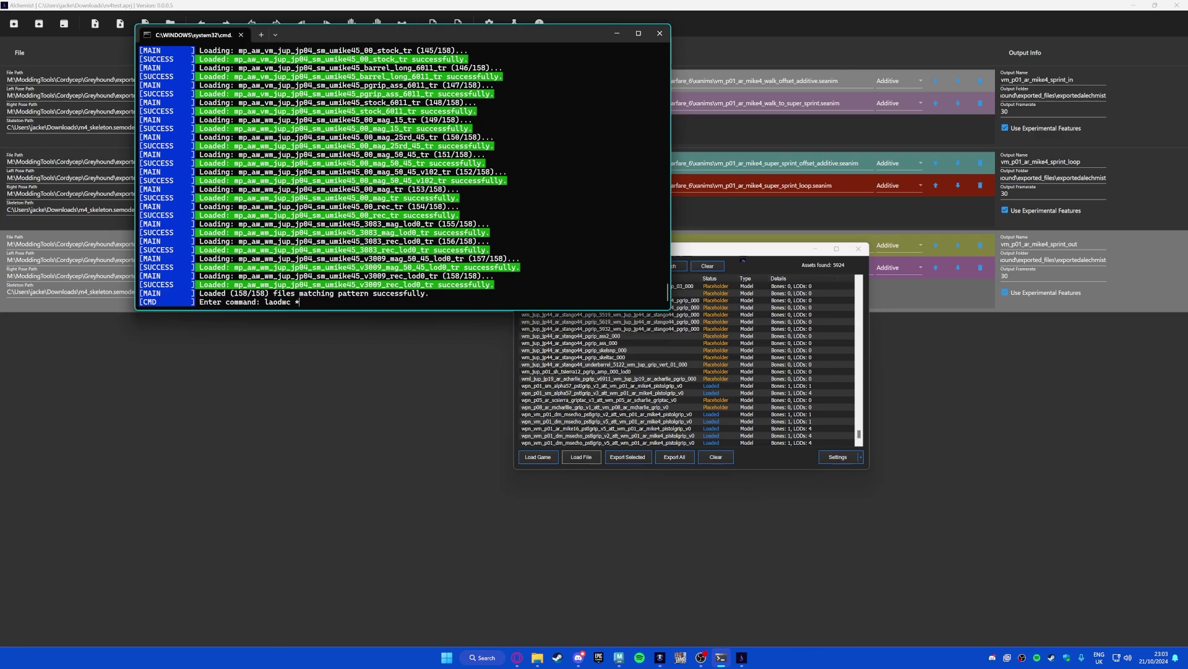
type("laodwc *att*")
key("Return")
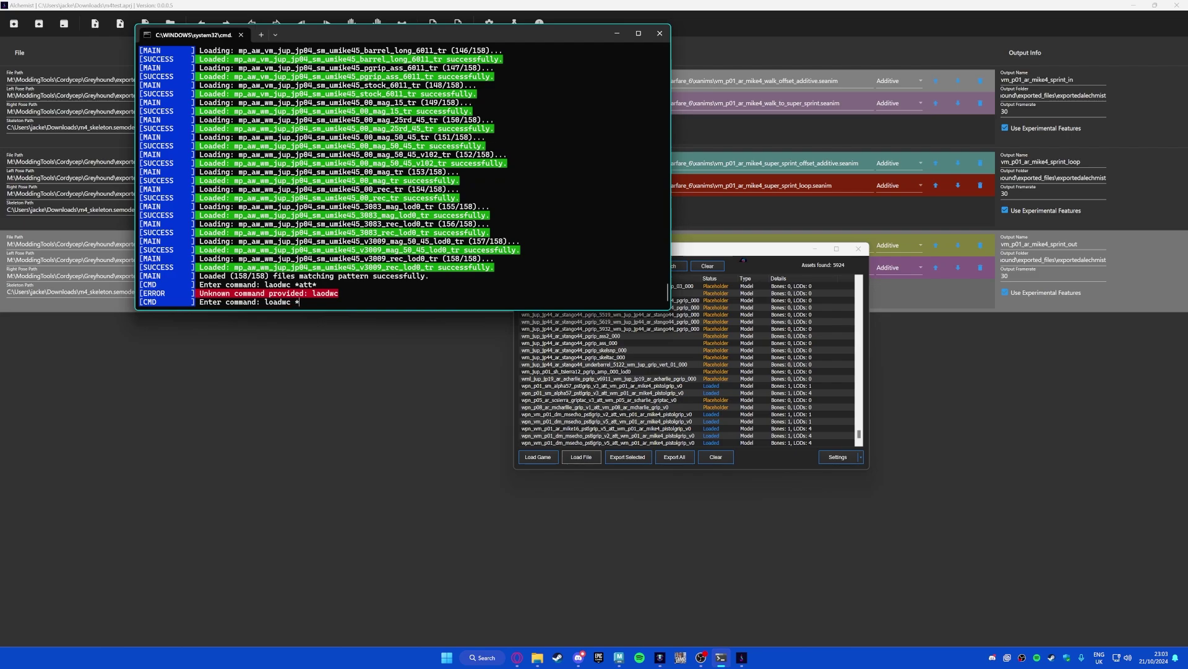
type("loadwc *grip*")
key("Return")
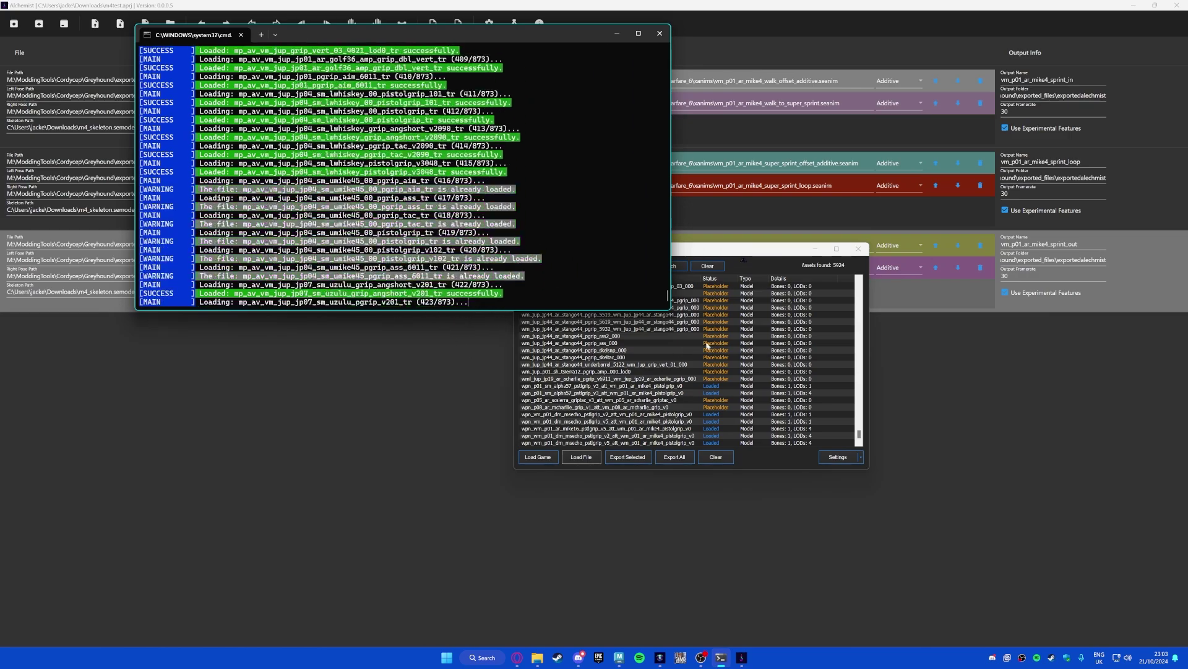
Step: Move Greyhound clear of the console, reload the game's assets and search them for "grip"
left_click(777, 253)
left_click_drag(776, 252, 829, 301)
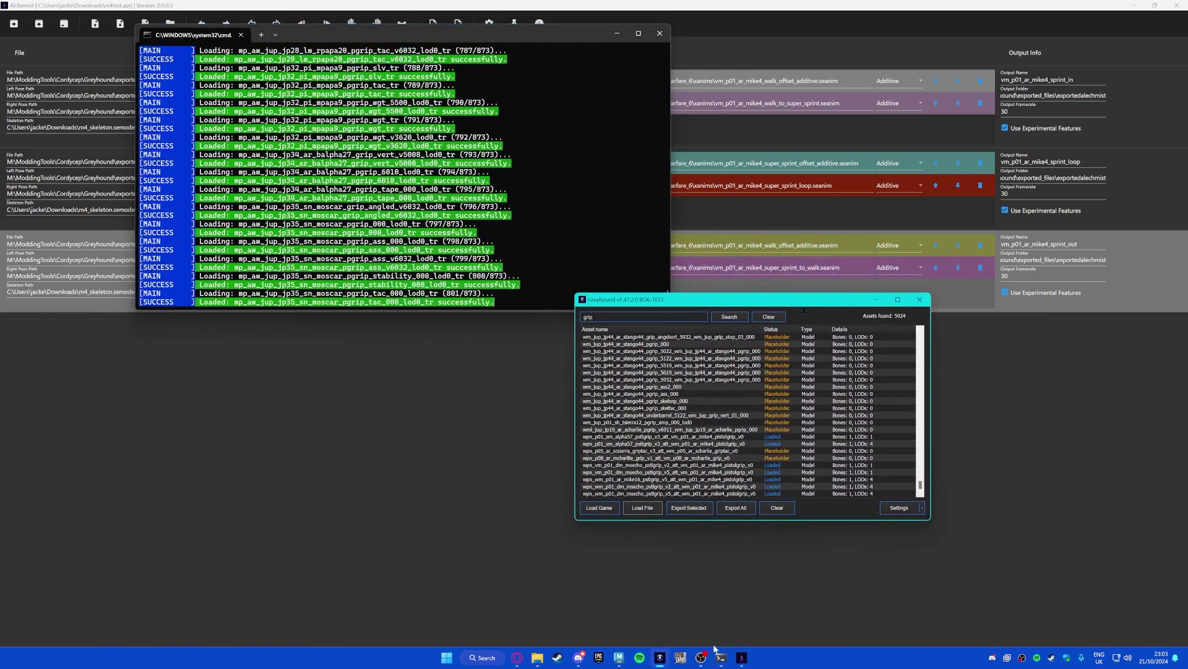
left_click(701, 658)
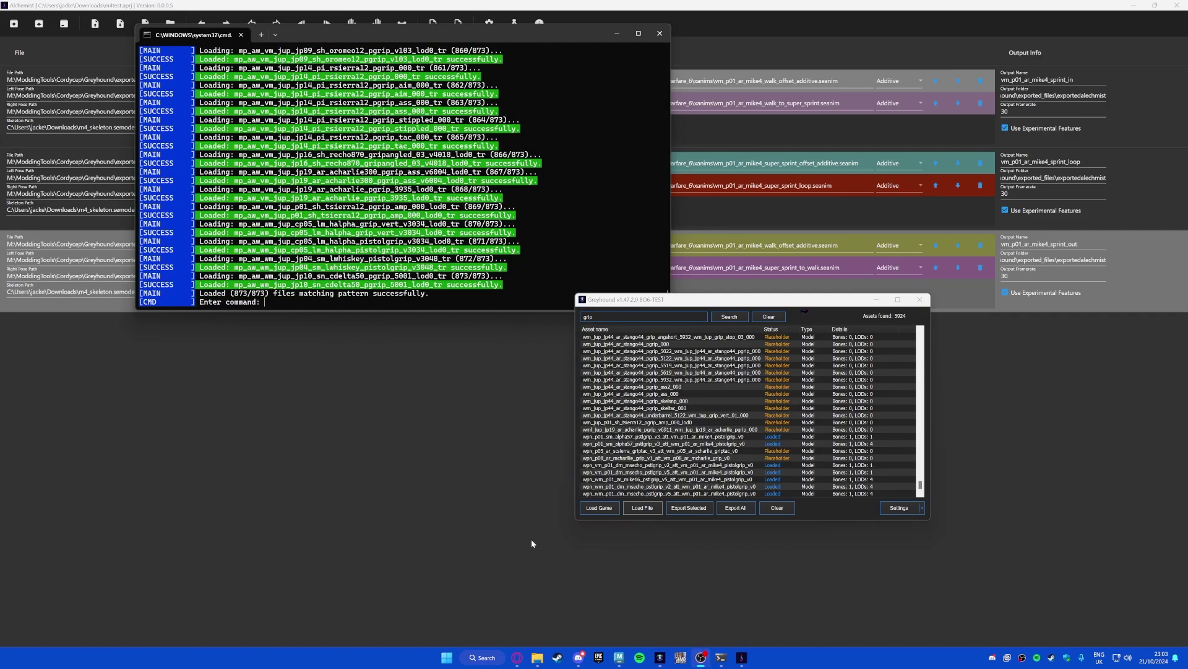
left_click(593, 509)
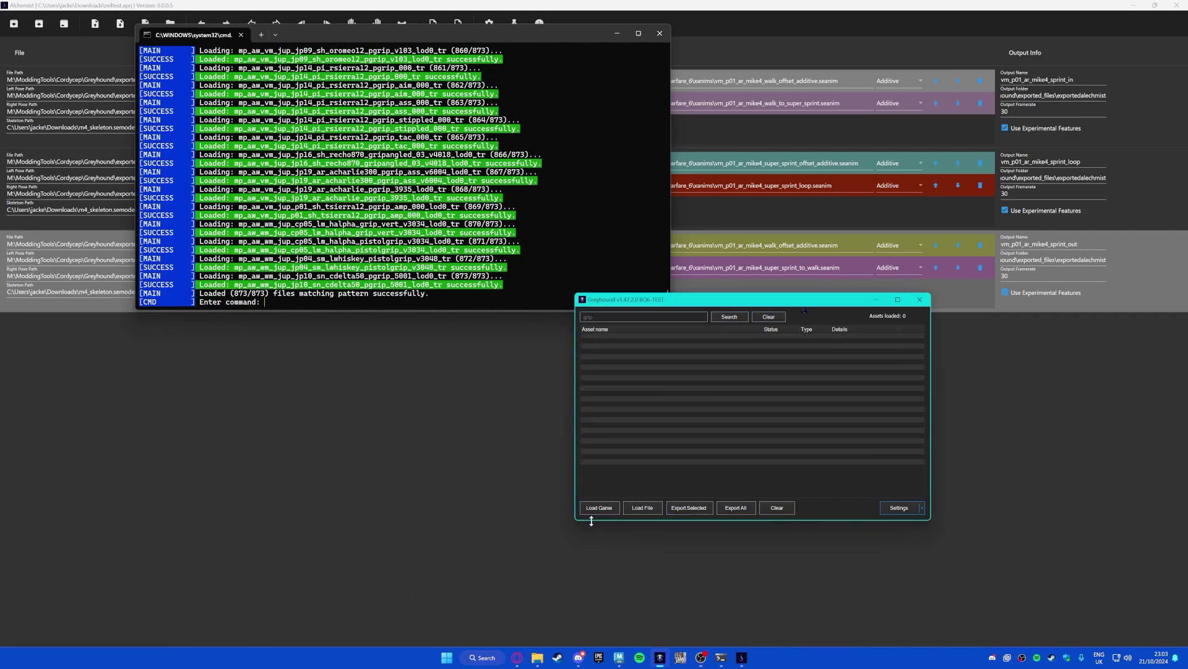
left_click(730, 316)
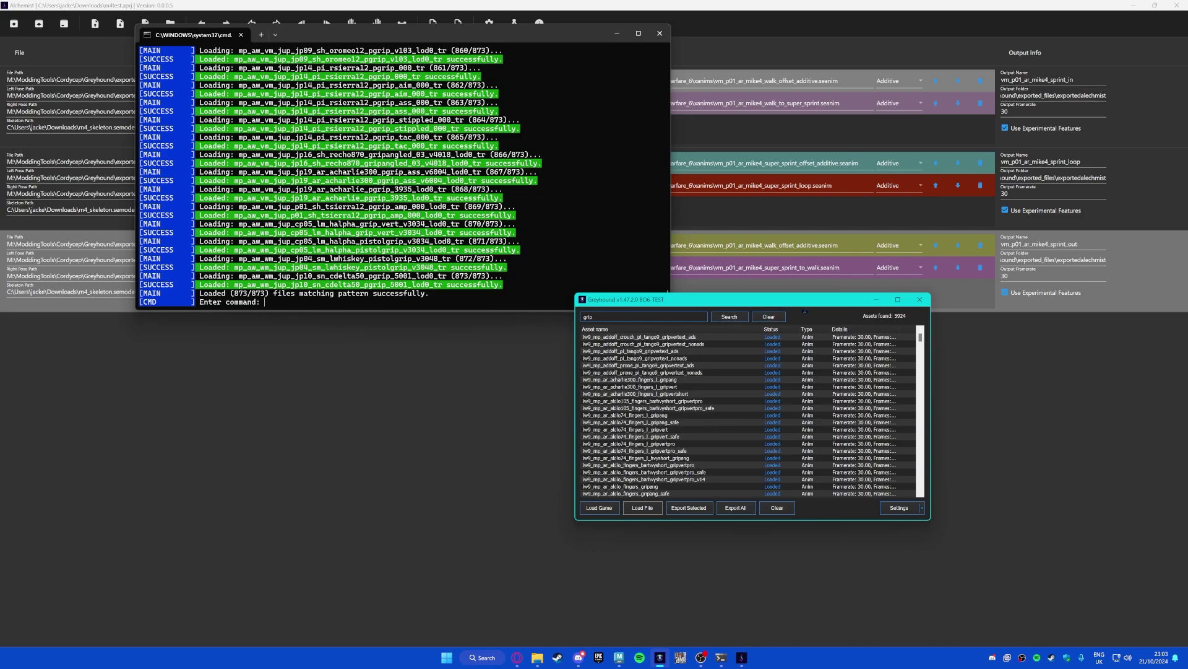
scroll(641, 358, "down", 10)
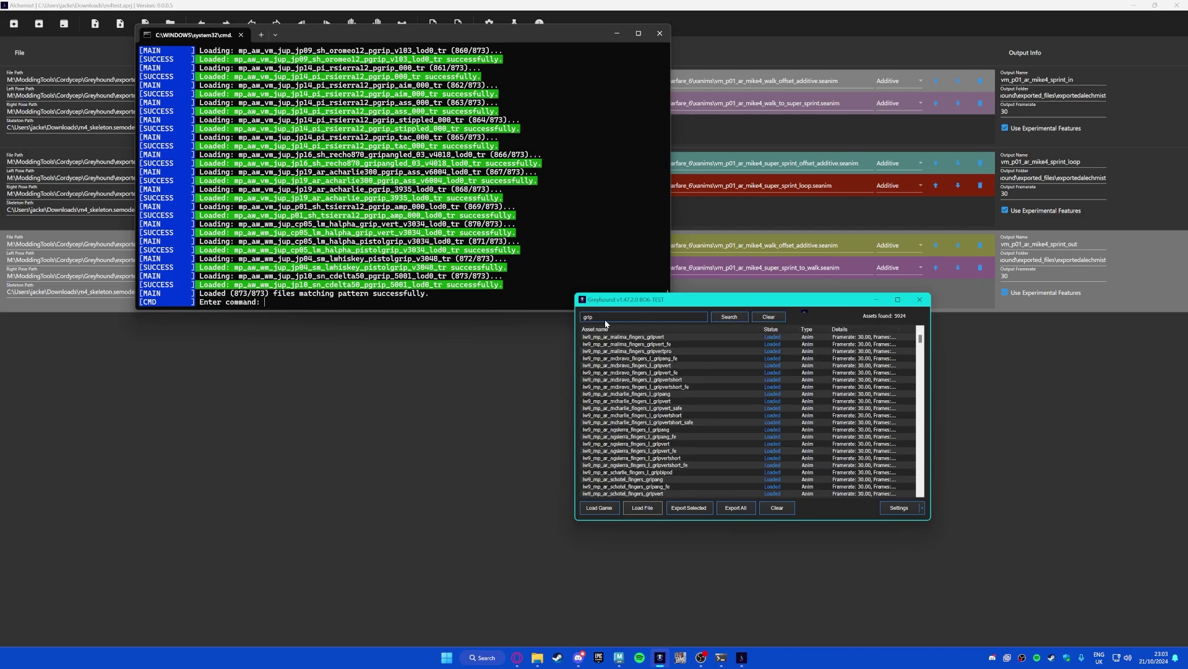
Step: Narrow the asset search to "gripvert" and export the att_vm_p49_pi_tango9_gripvert_v0 model
key("Return")
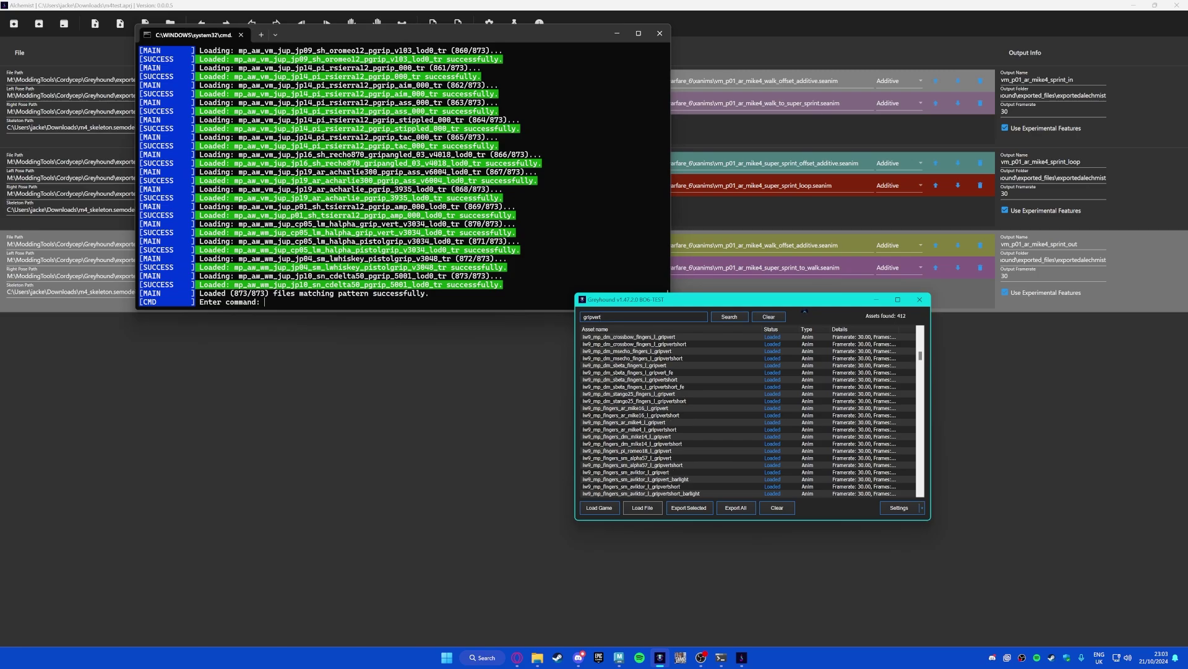
key("Return")
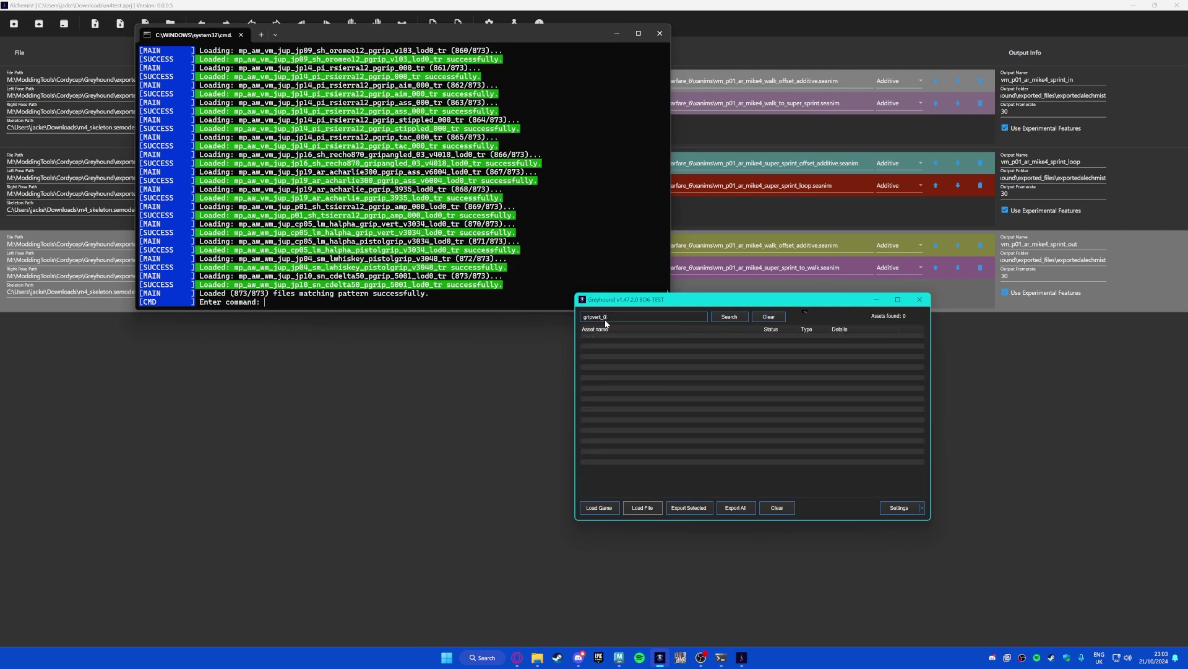
key("BackSpace")
key("BackSpace")
key("Return")
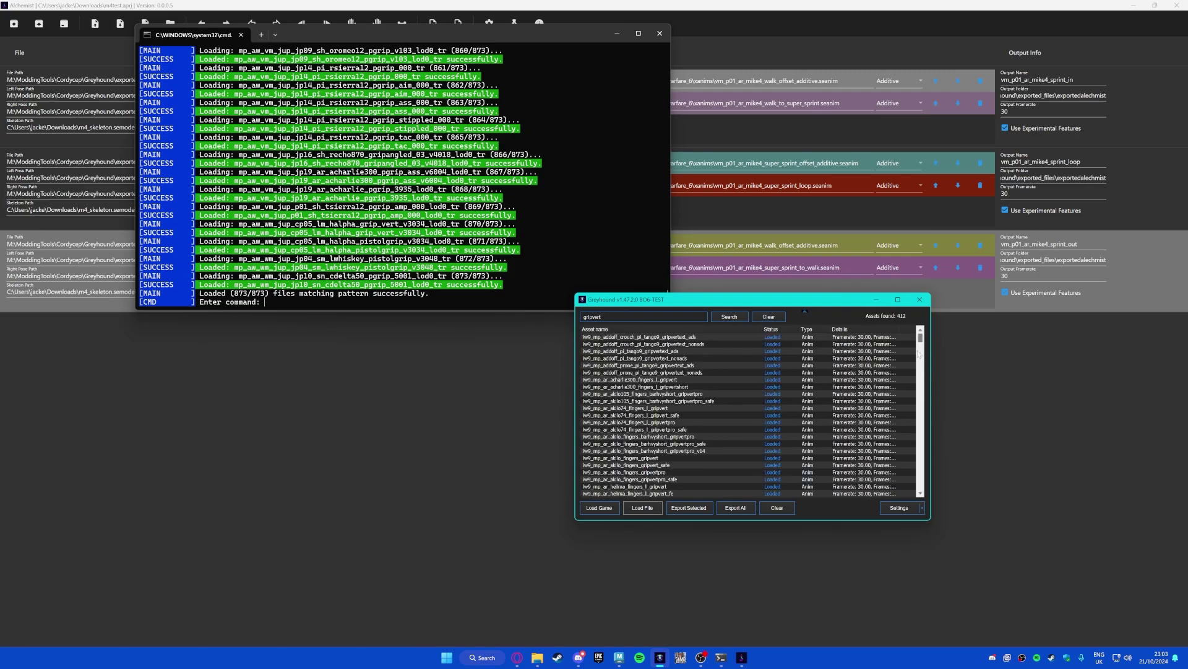
left_click_drag(920, 342, 918, 511)
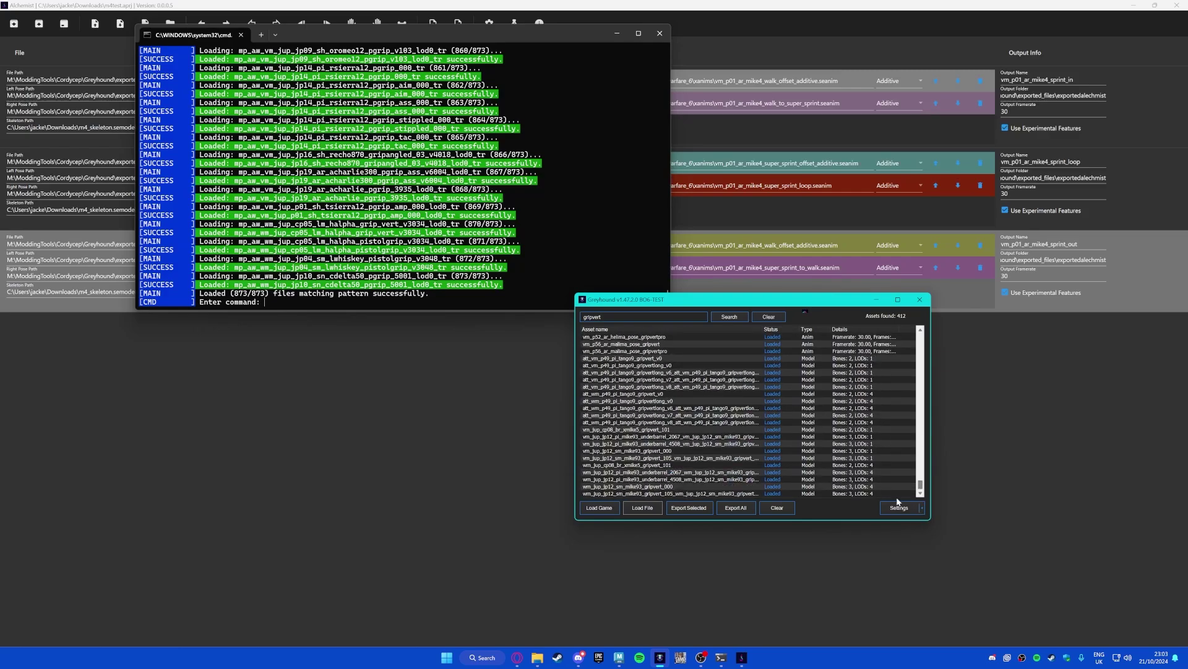
left_click(674, 358)
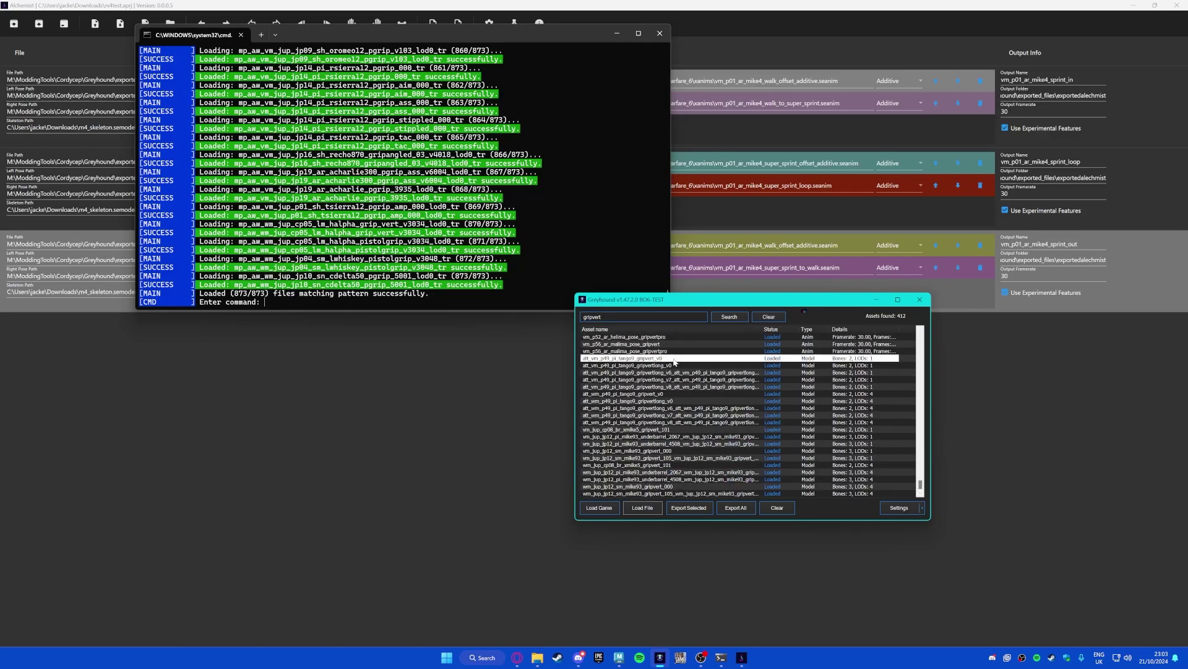
double_click(674, 358)
Step: Switch to Maya and import the LOD0 semodel from the xmodels folder att_vm_p49_pi_tango9_gripvert_v0
left_click(619, 657)
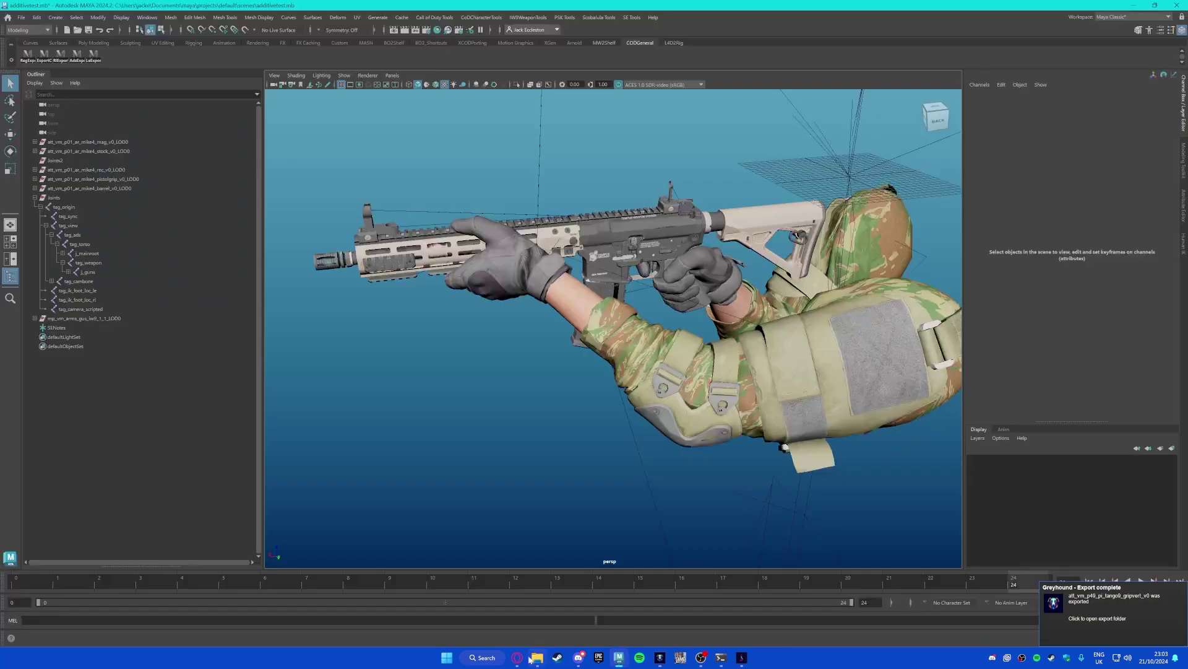
left_click(534, 657)
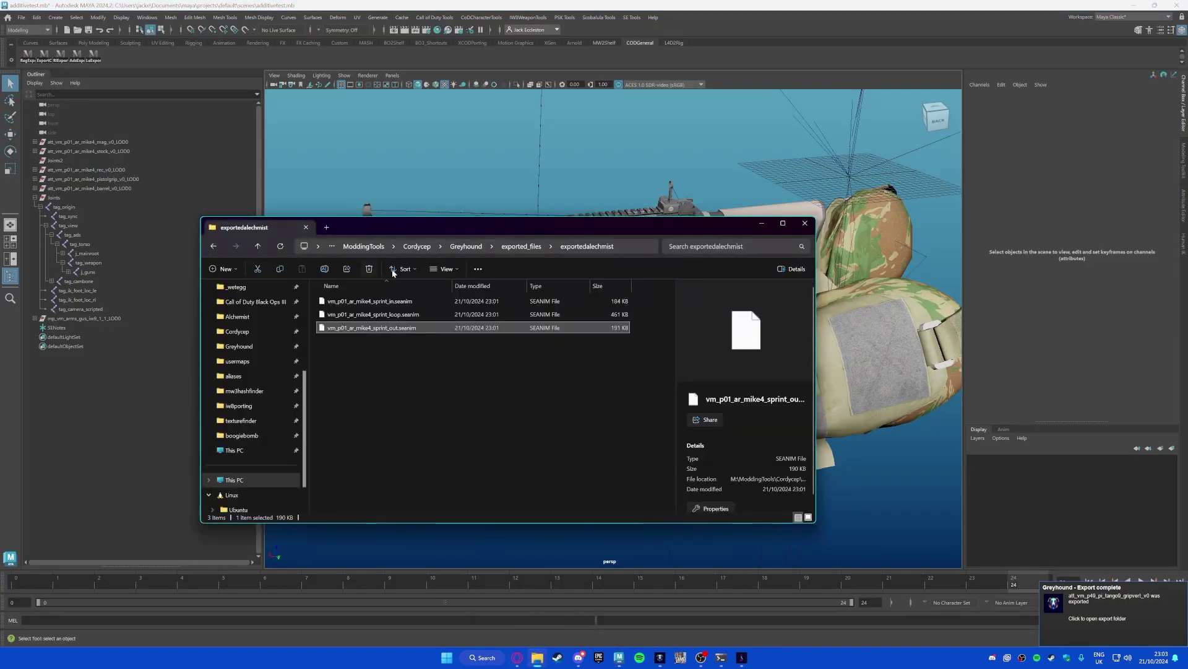
left_click(521, 246)
double_click(384, 301)
double_click(358, 317)
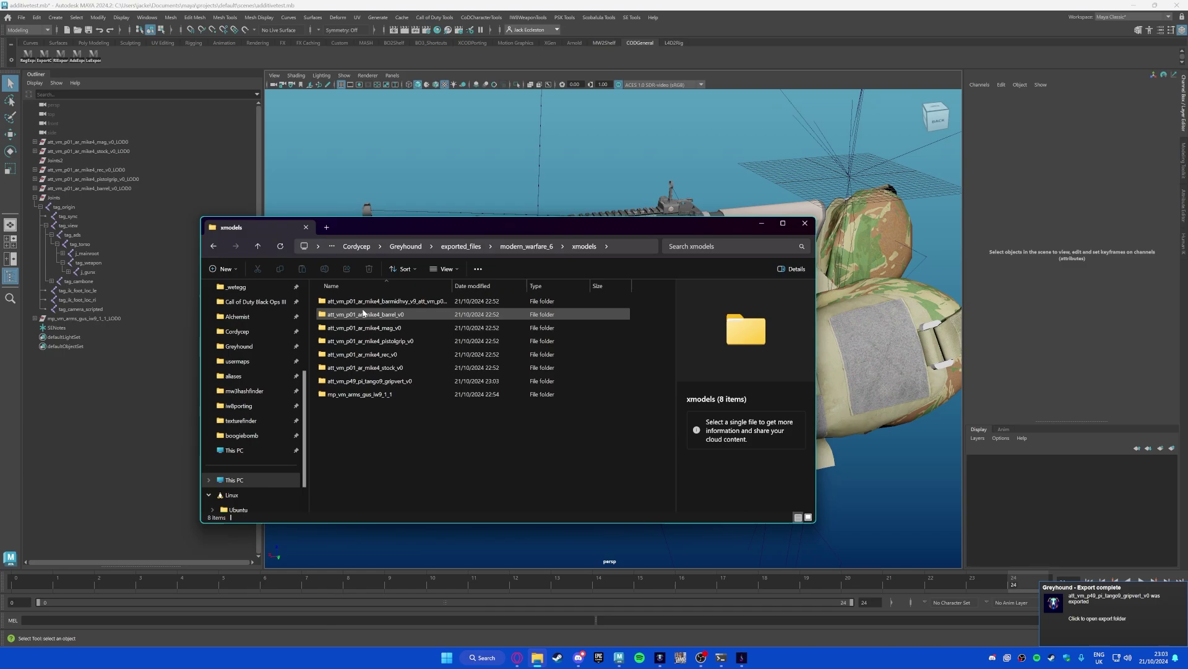
left_click(372, 385)
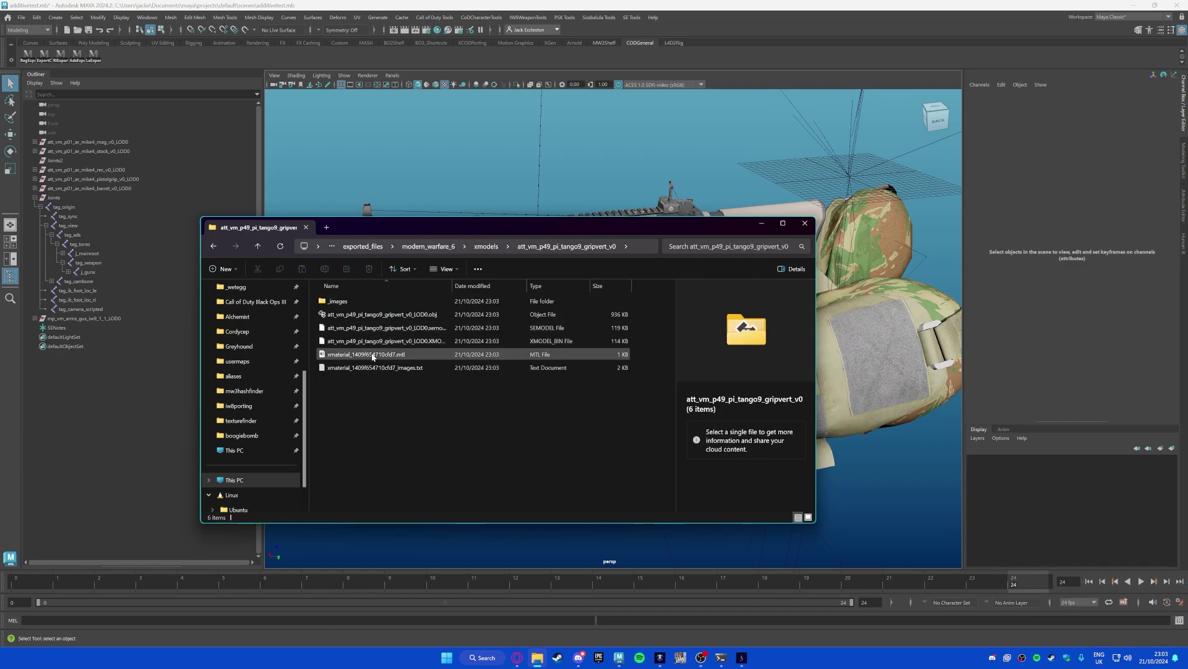
left_click_drag(374, 328, 435, 185)
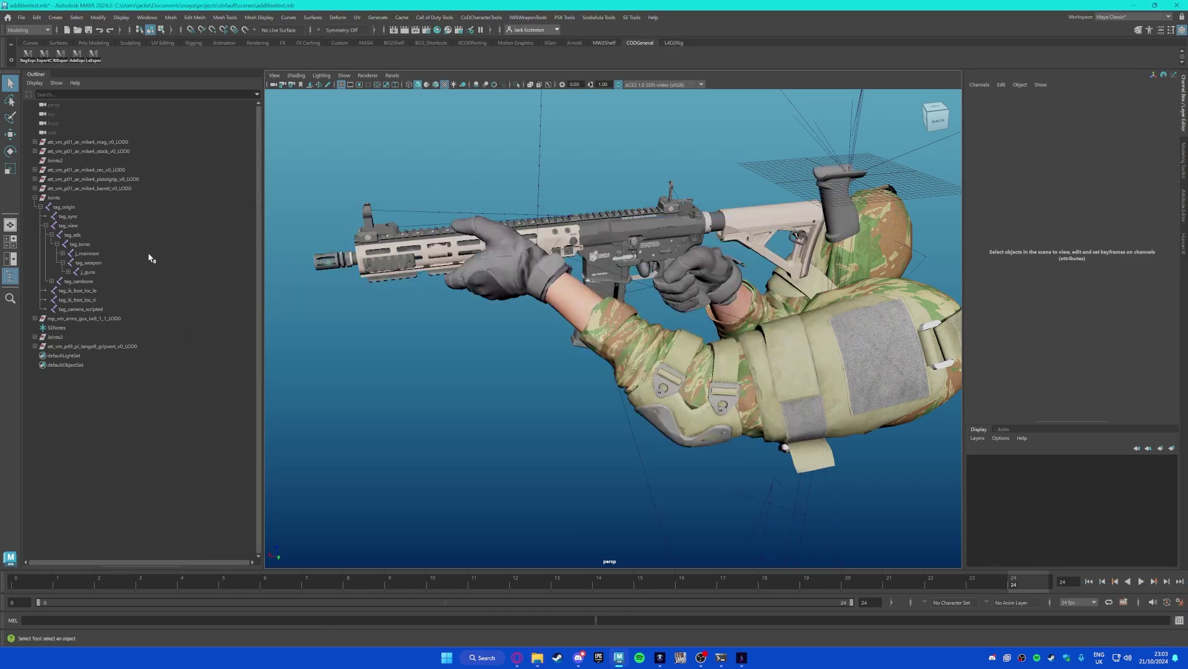
Step: Parent the imported grip's tag_folding_grip joint under the rig's tag_folding_grip in tag_barrel_attach and set its translation to 0
left_click(36, 336)
left_click(61, 347)
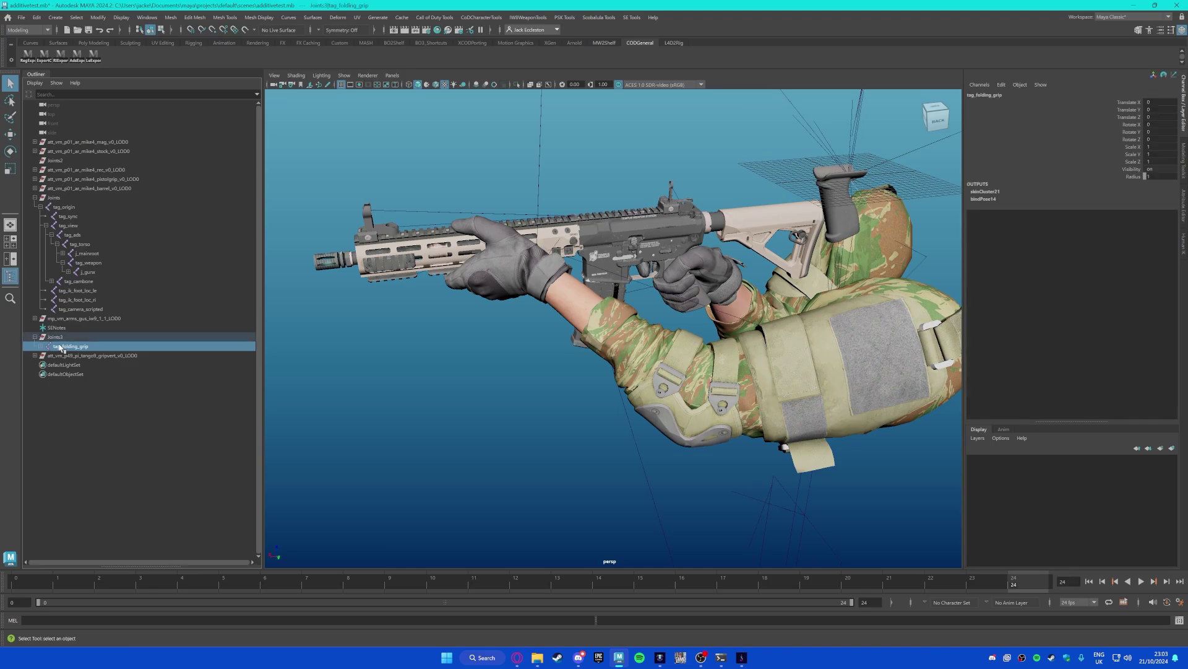
left_click(69, 273)
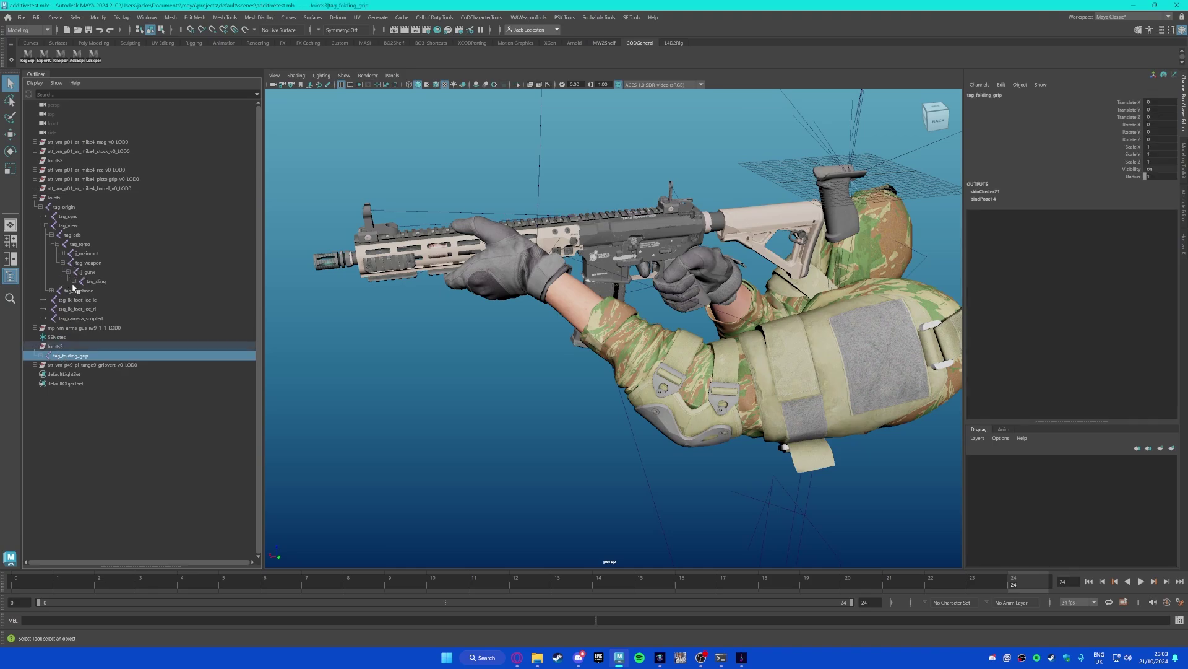
left_click(74, 281)
scroll(116, 352, "down", 3)
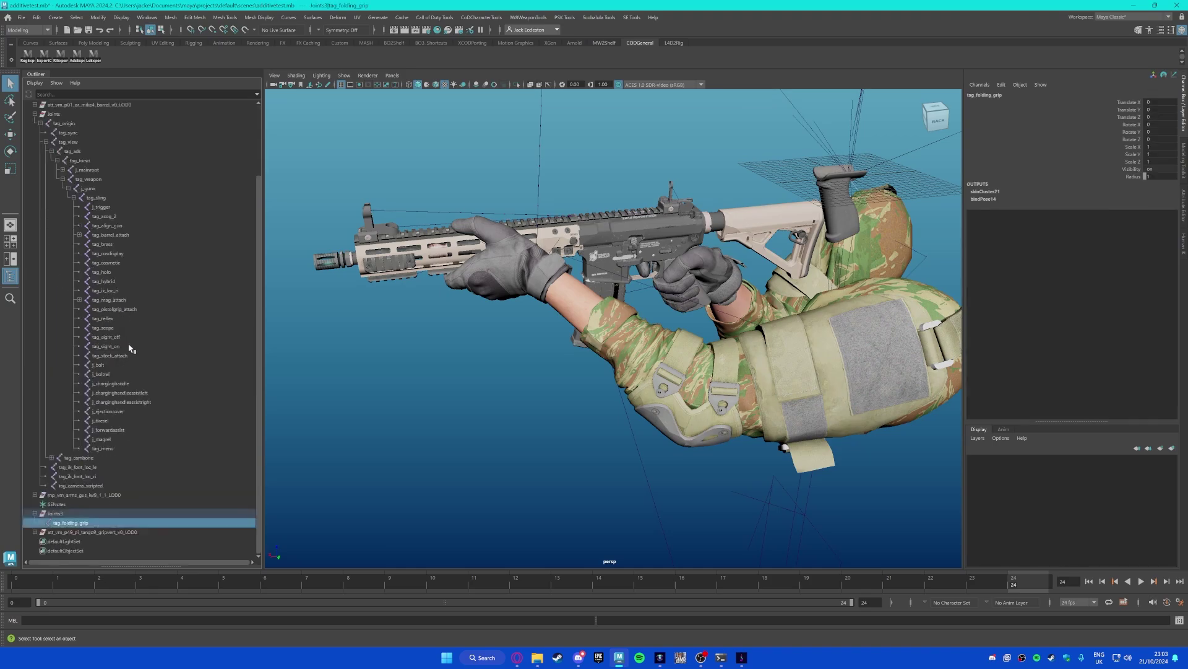
left_click(79, 234)
scroll(100, 487, "down", 4)
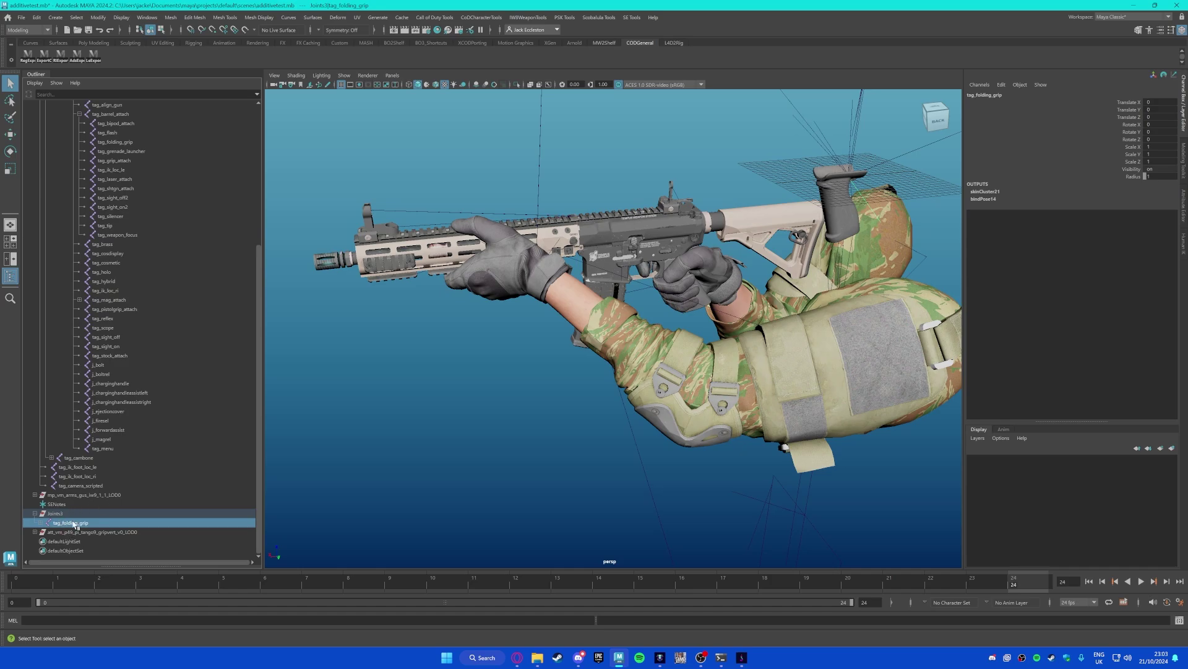
left_click_drag(75, 525, 129, 145)
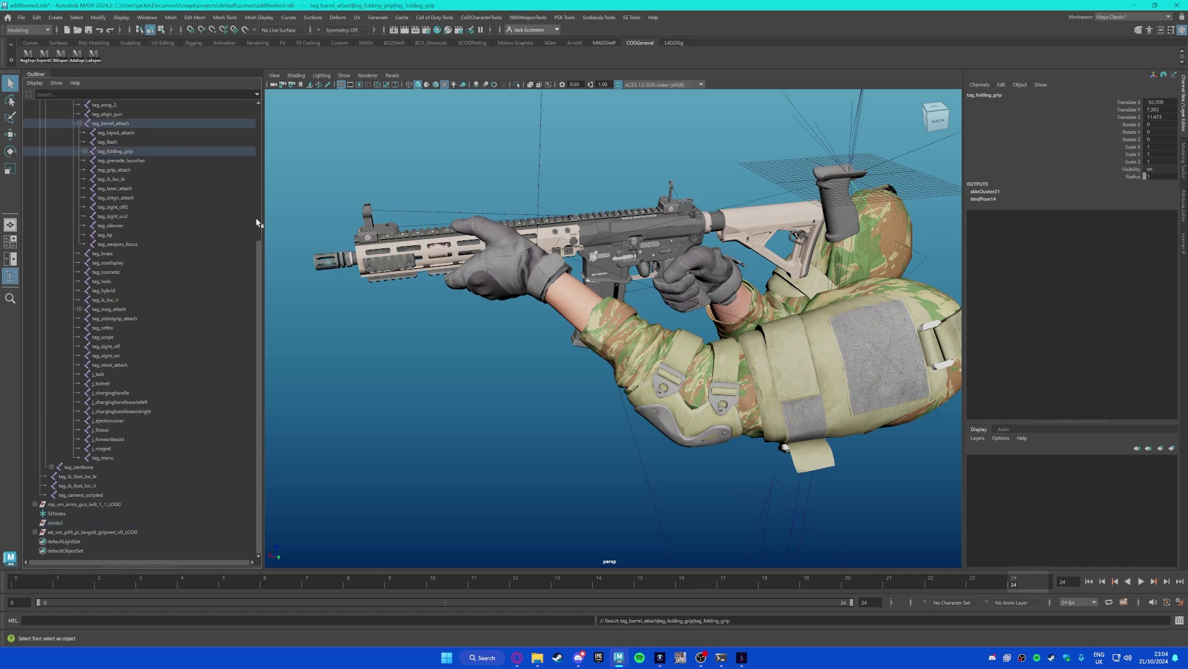
left_click_drag(1172, 101, 1169, 116)
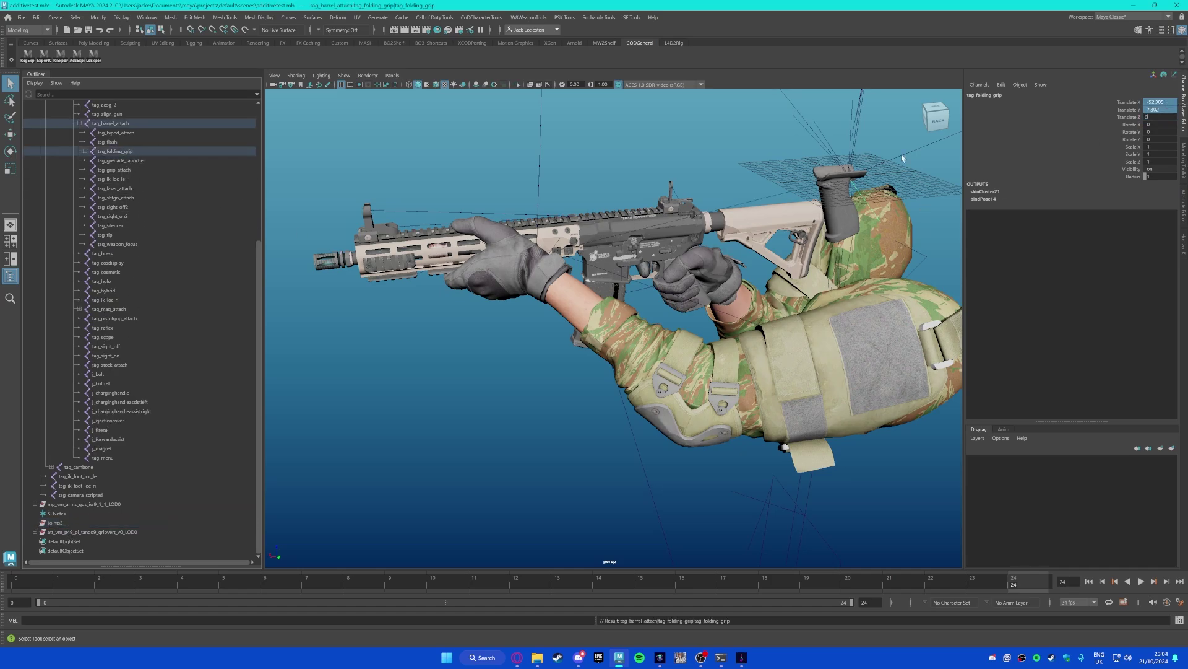
key("Return")
Step: Replace the rig's original folding grip joint under tag_barrel_attach with the imported grip's joint, named tag_folding_grip
left_click(84, 152)
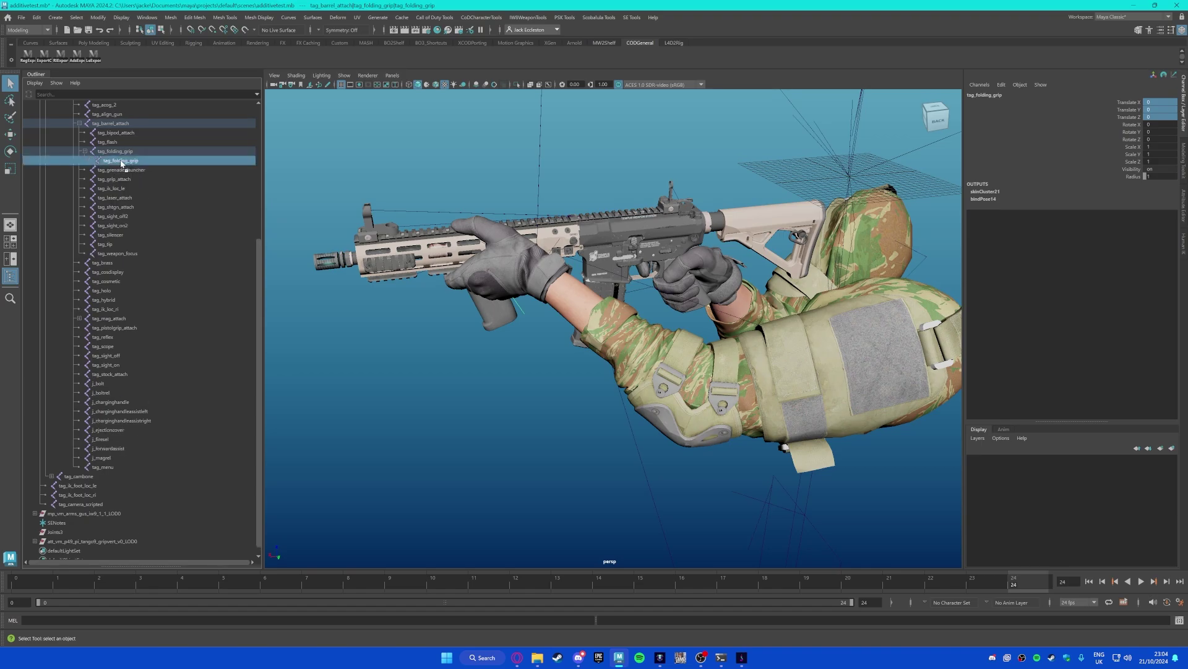
middle_click_drag(121, 161, 133, 147)
left_click(126, 160)
key("Delete")
double_click(137, 153)
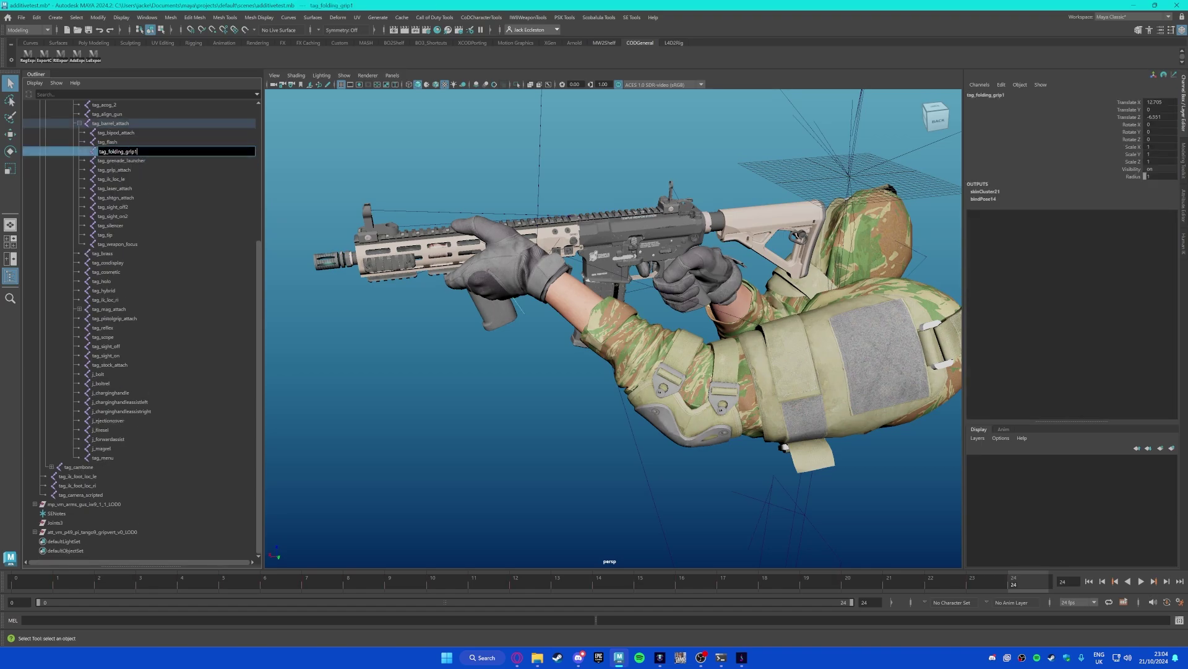
left_click(113, 163)
Step: Copy the name of the tag_ik_loc_le_foregrip joint under tag_folding_grip and switch to Alchemist
left_click(84, 152)
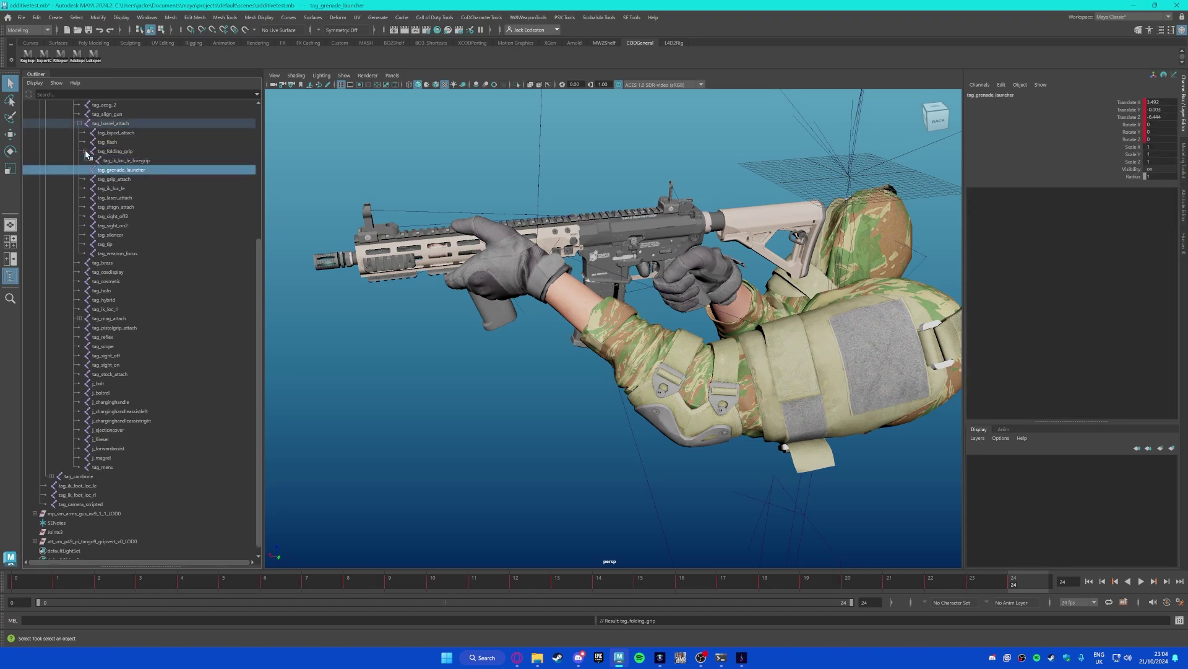
double_click(128, 161)
key("ctrl+c")
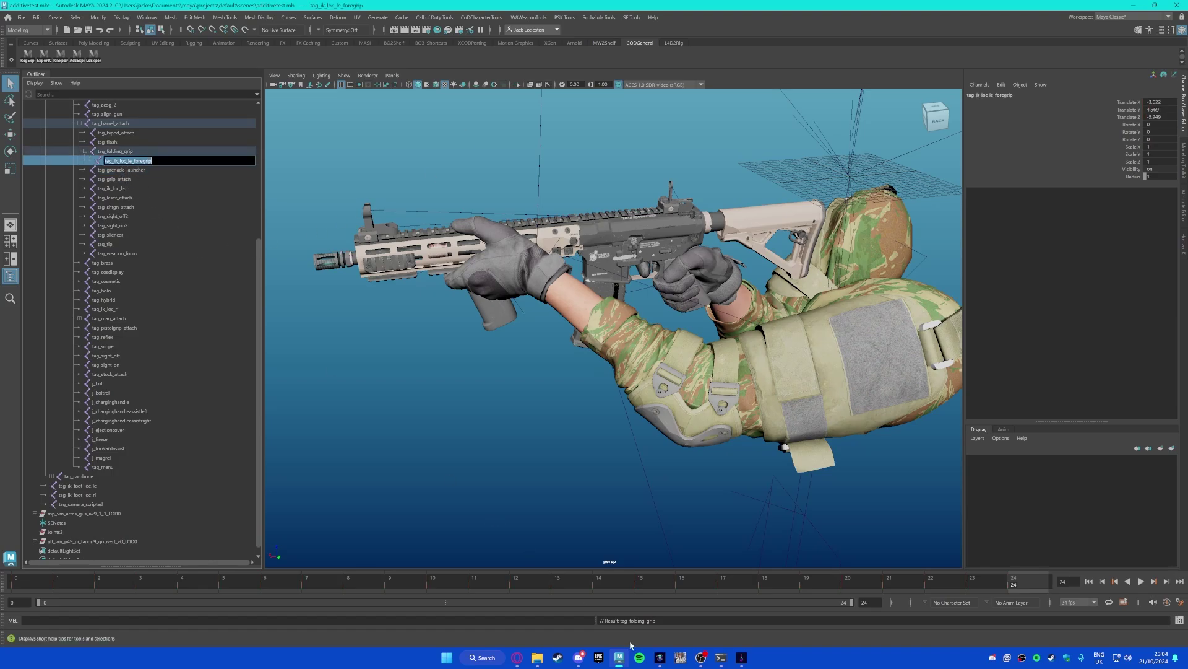
left_click(741, 658)
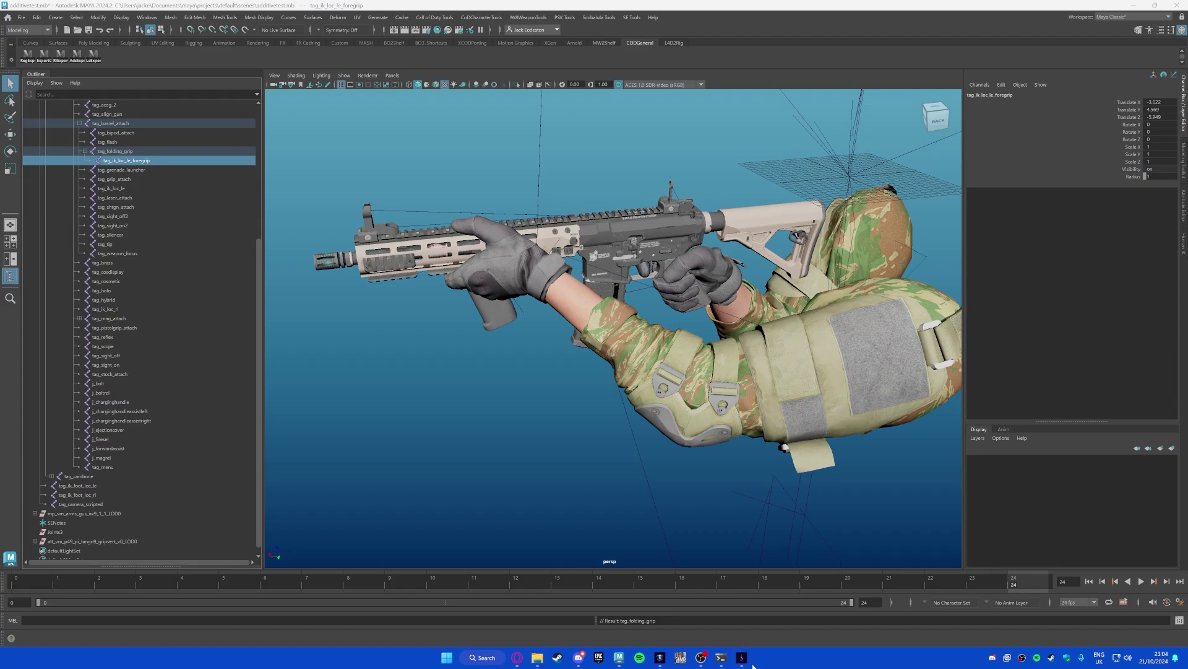
left_click(743, 657)
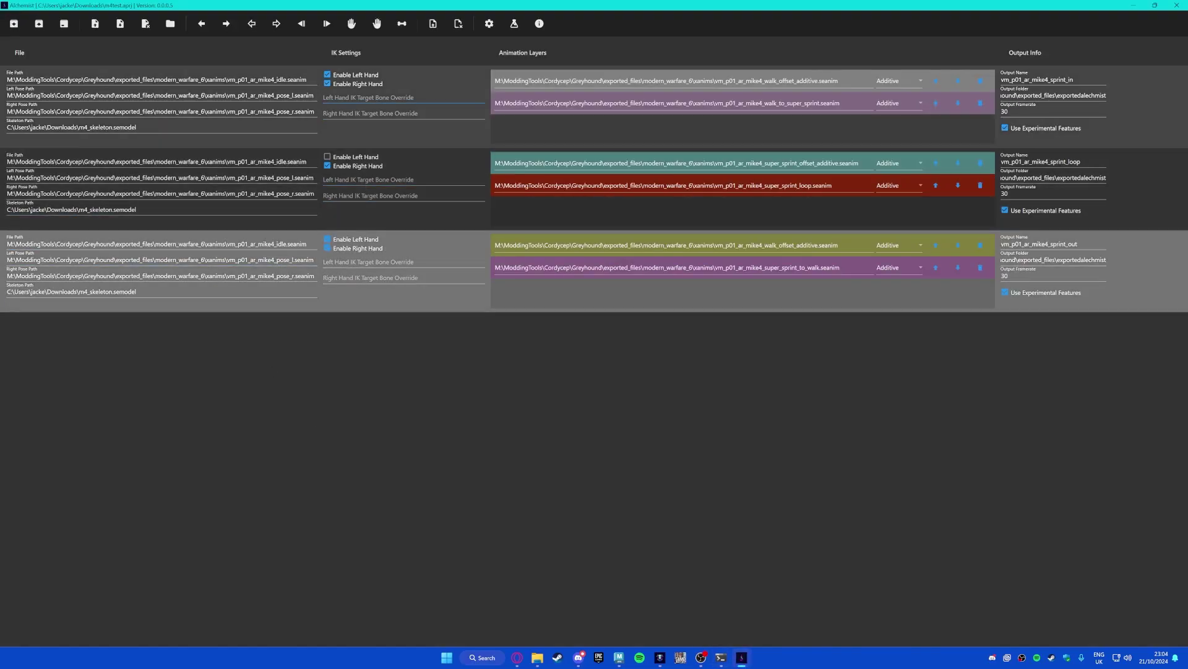
Step: Set the Left Hand IK Target Bone Override to tag_ik_loc_le_foregrip for all three sprint animations
left_click(372, 98)
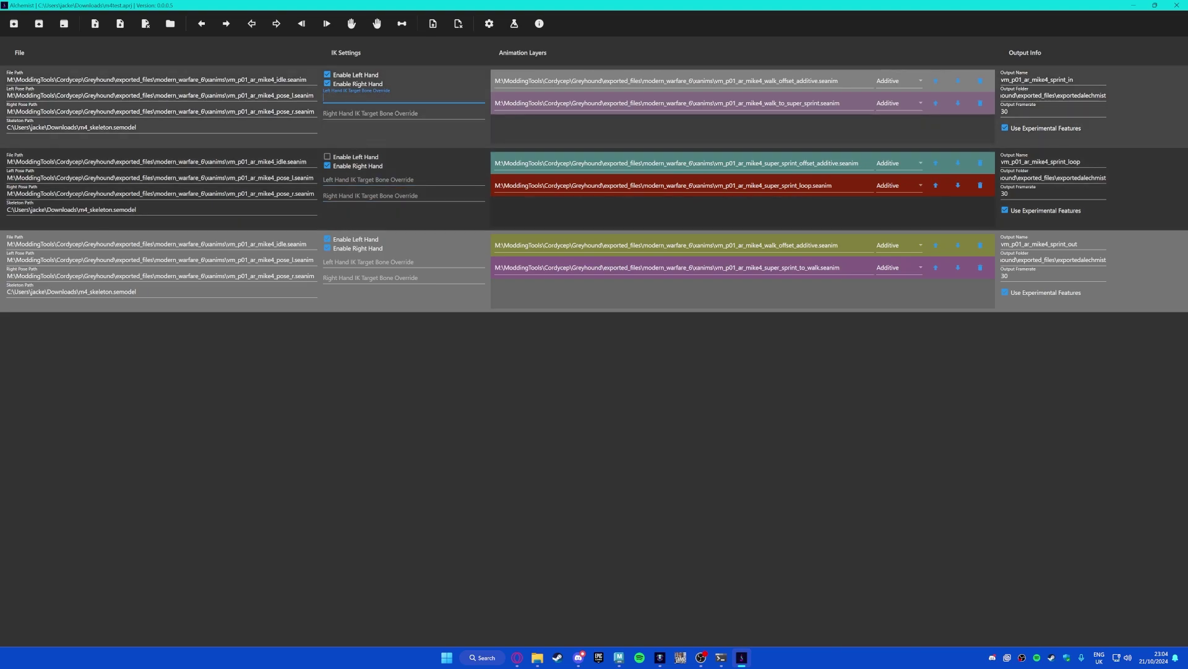
key("ctrl+v")
left_click(371, 179)
key("ctrl+v")
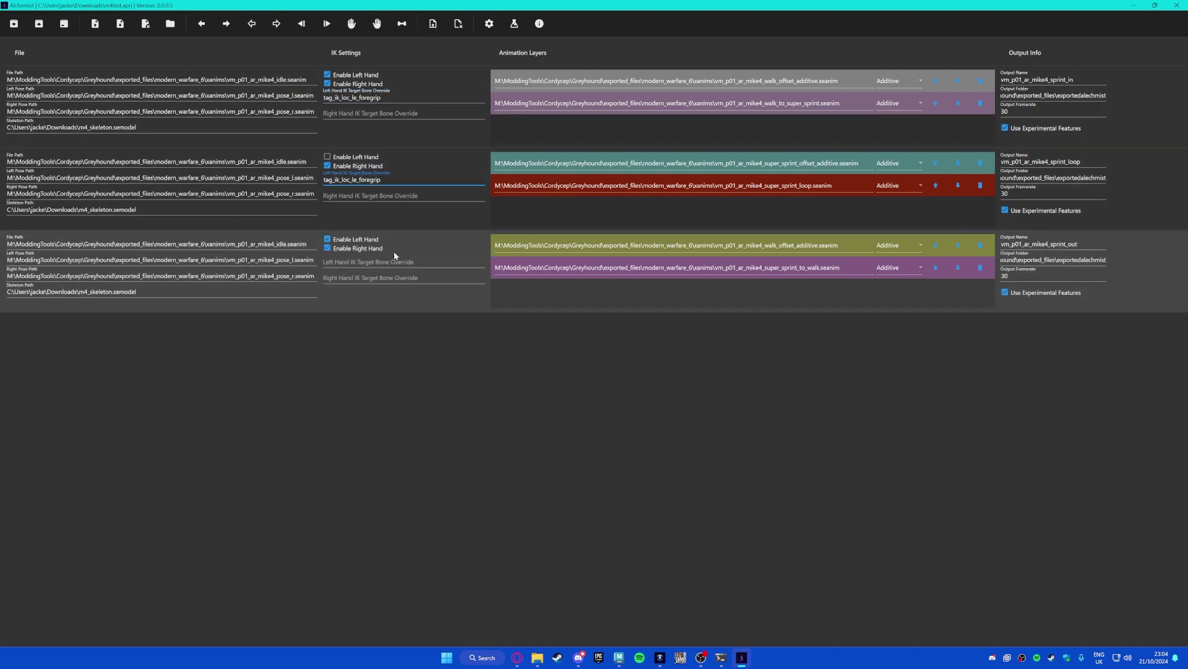
left_click(390, 260)
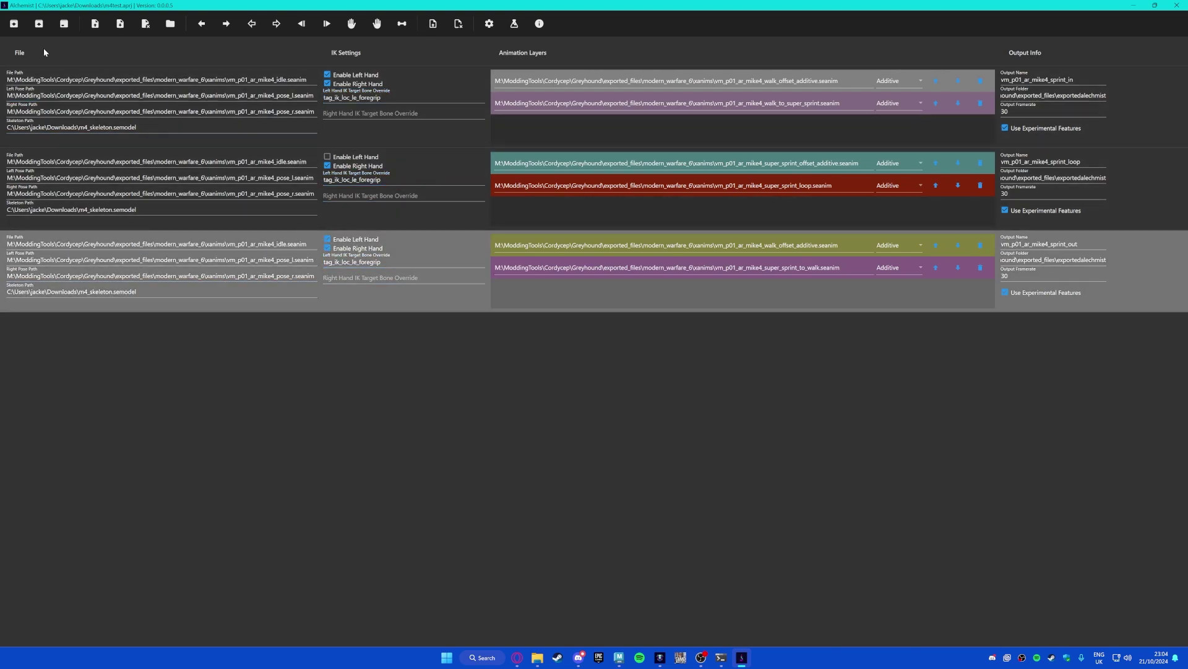
Step: Switch to Maya, reset the scene with the CoD character tools and bring the arms and rifle into view
key("alt+Tab")
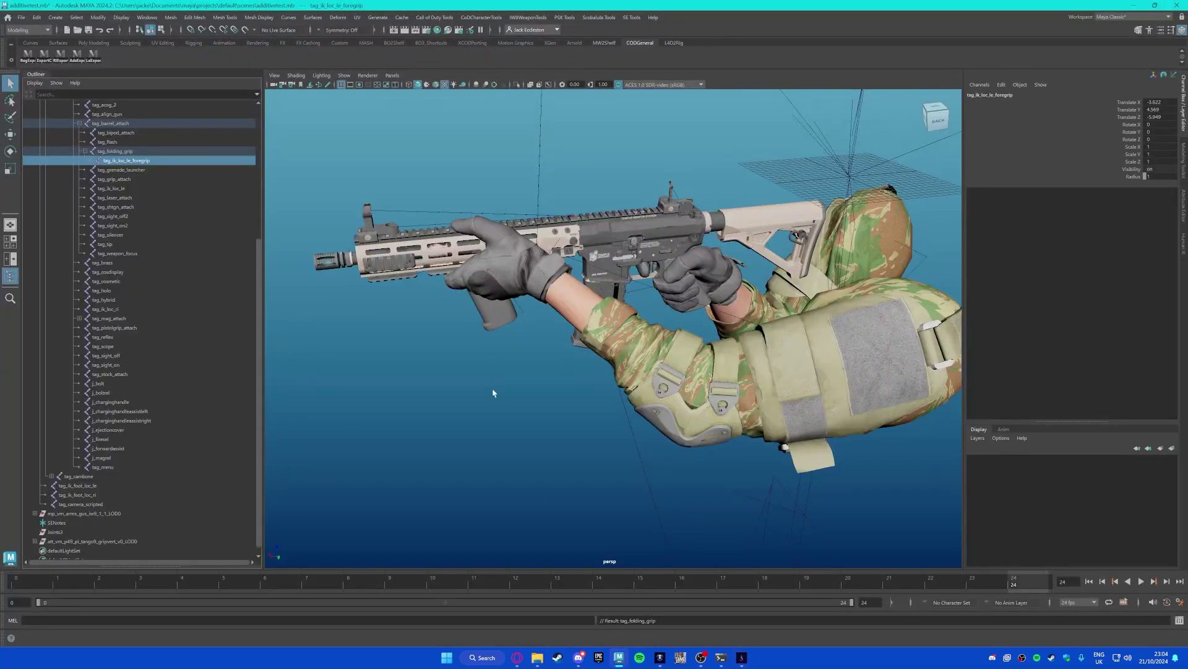
left_click(493, 392)
left_click_drag(495, 401, 499, 390, "alt")
left_click(480, 18)
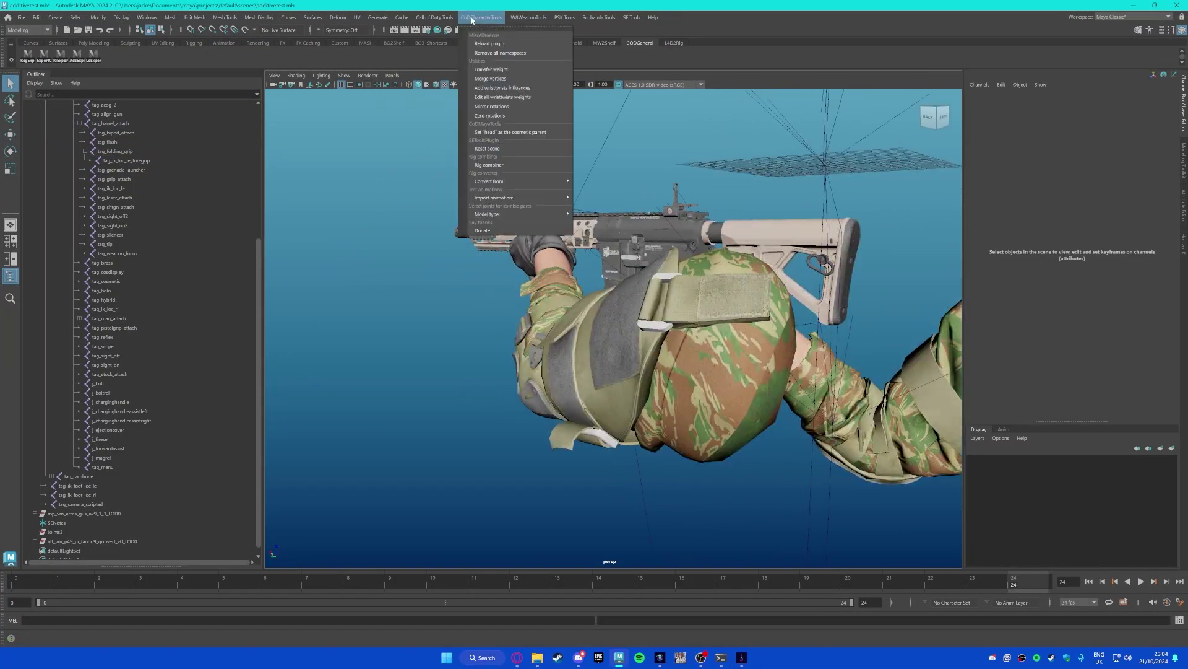
left_click(487, 149)
scroll(544, 247, "down", 10)
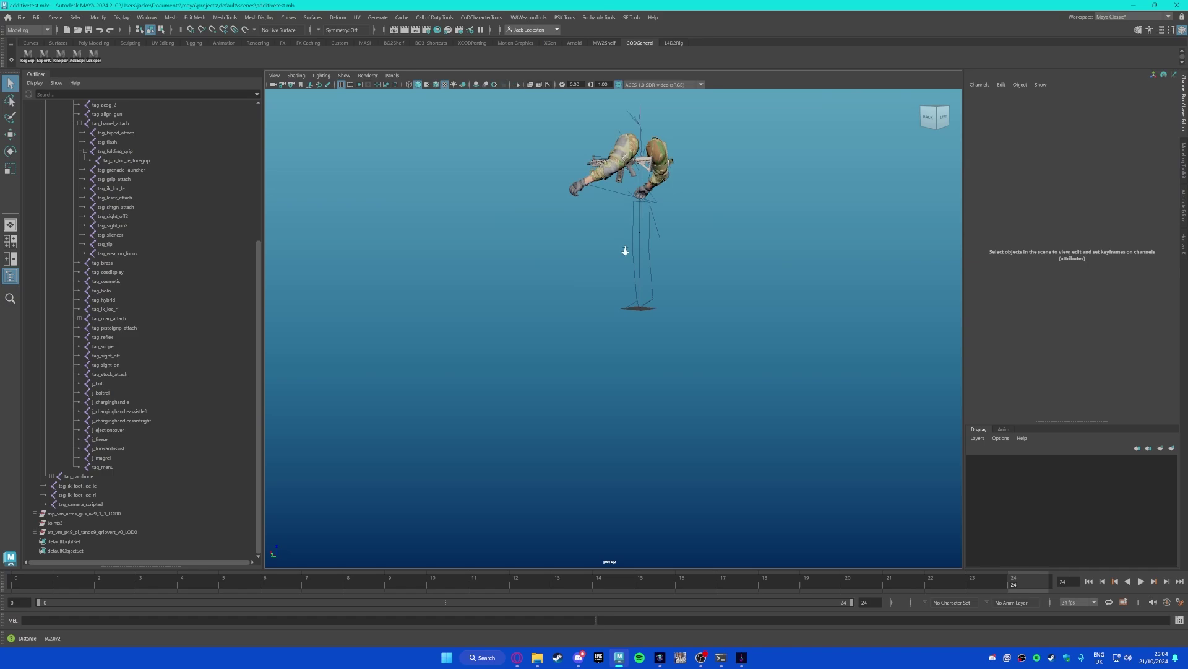
left_click_drag(625, 250, 642, 247, "alt")
middle_click_drag(617, 161, 605, 252, "alt")
scroll(605, 252, "up", 9)
middle_click_drag(579, 145, 619, 285, "alt")
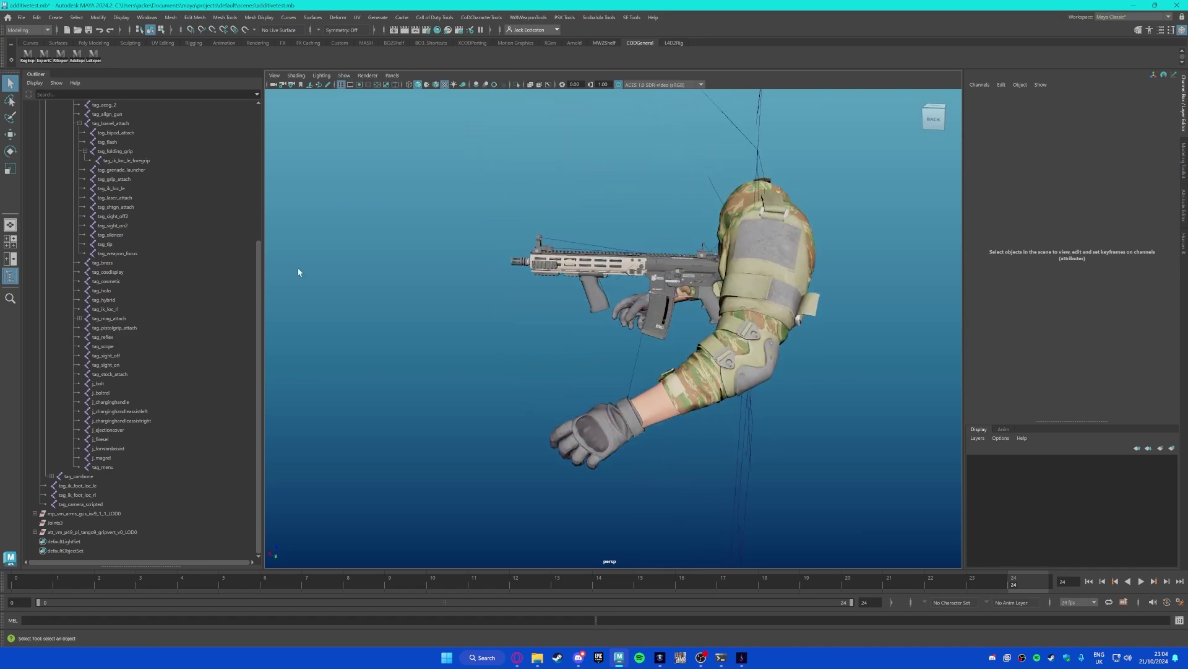
Step: Select the whole Joints hierarchy and export it as an SEModel, overwriting m4_skeleton.semodel in Downloads
scroll(123, 279, "up", 7)
left_click(36, 197)
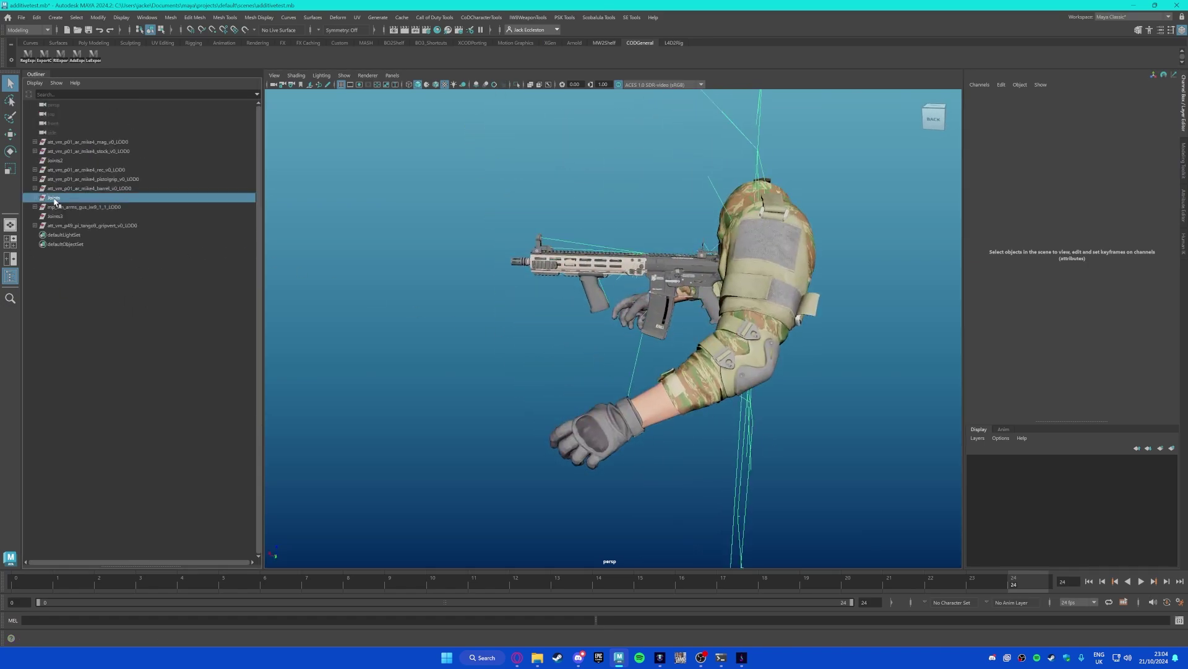
left_click(53, 198)
left_click(75, 17)
left_click(132, 64)
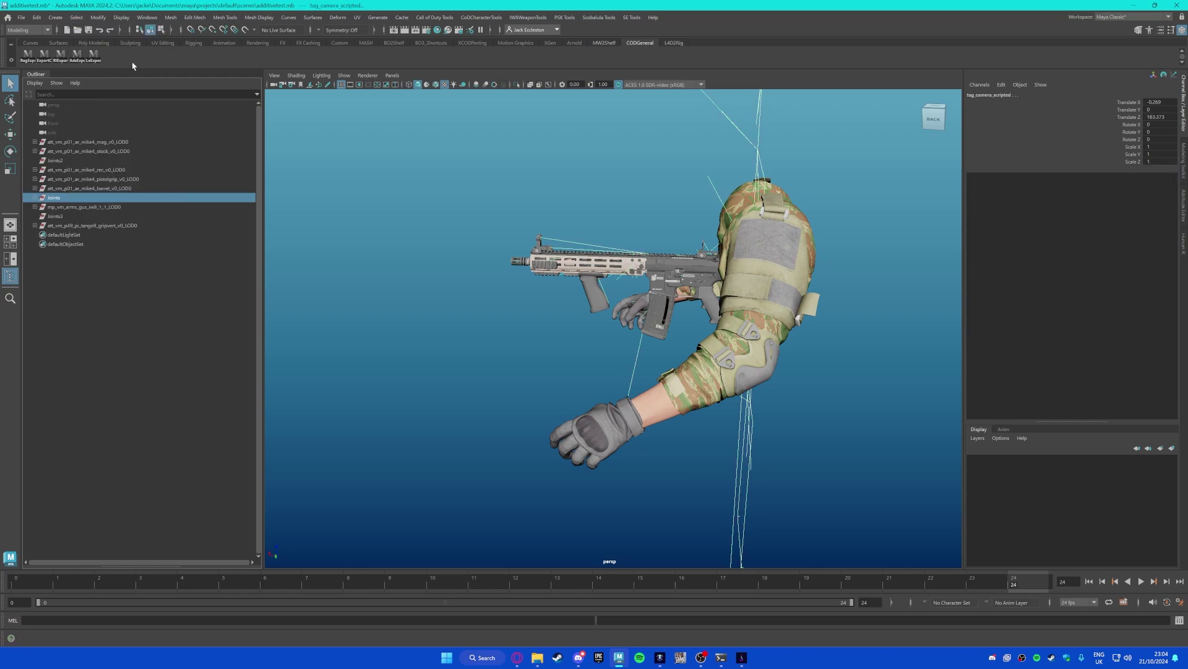
left_click(572, 18)
mouse_move(687, 46)
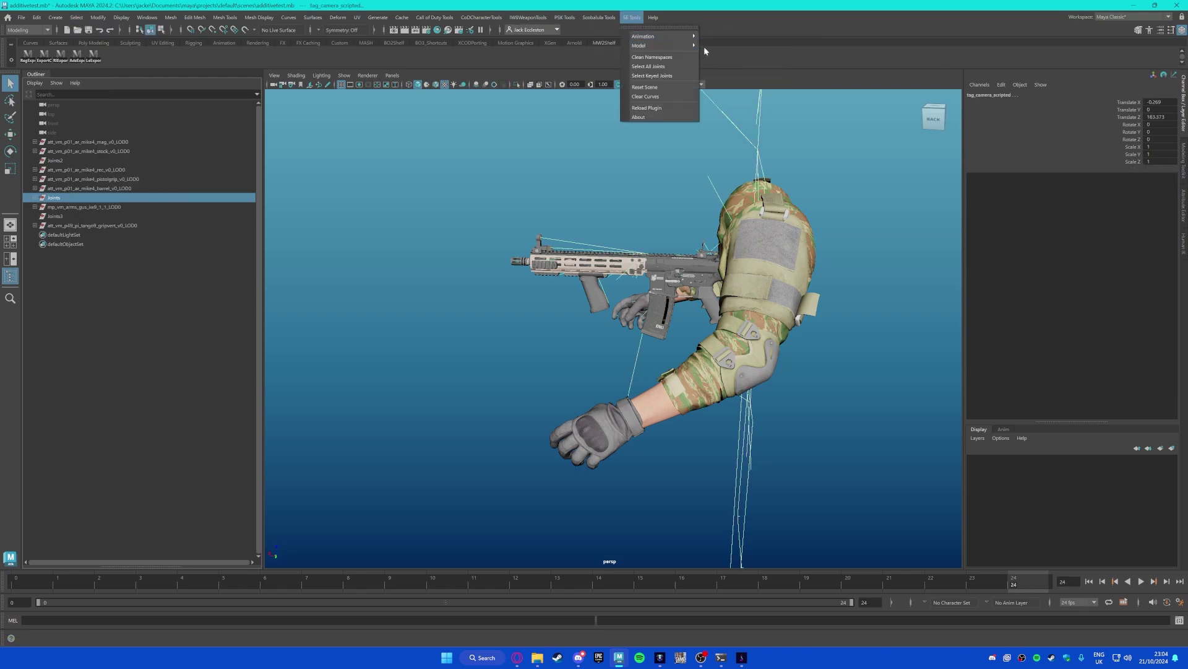
left_click(732, 57)
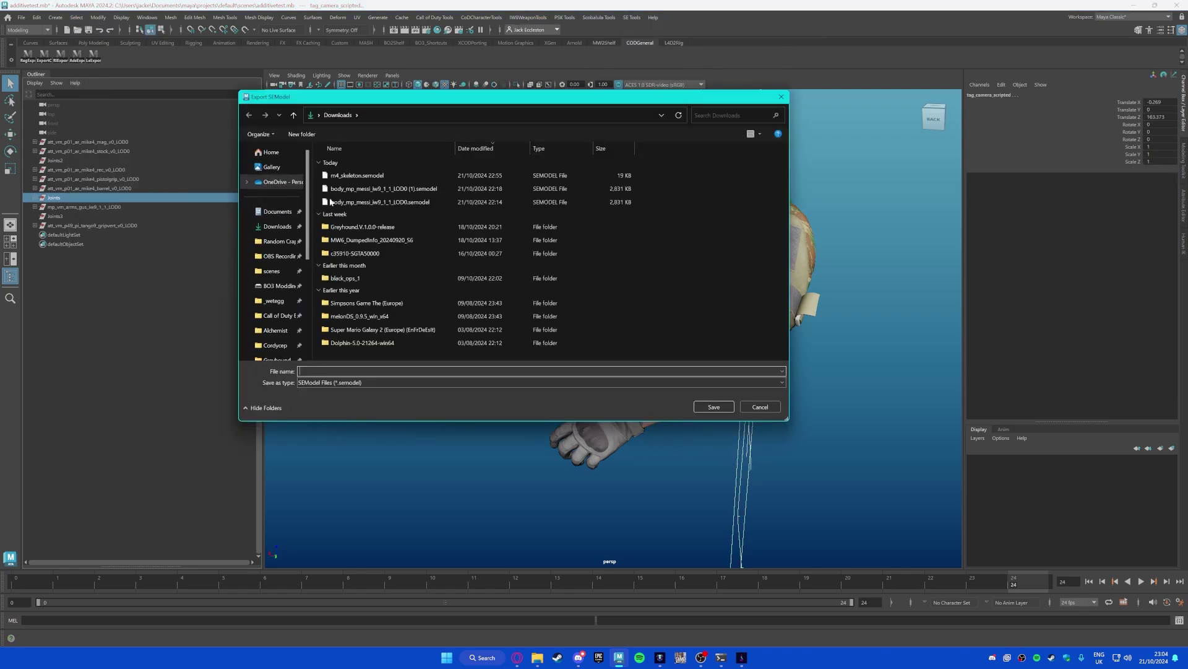
double_click(384, 177)
left_click(618, 332)
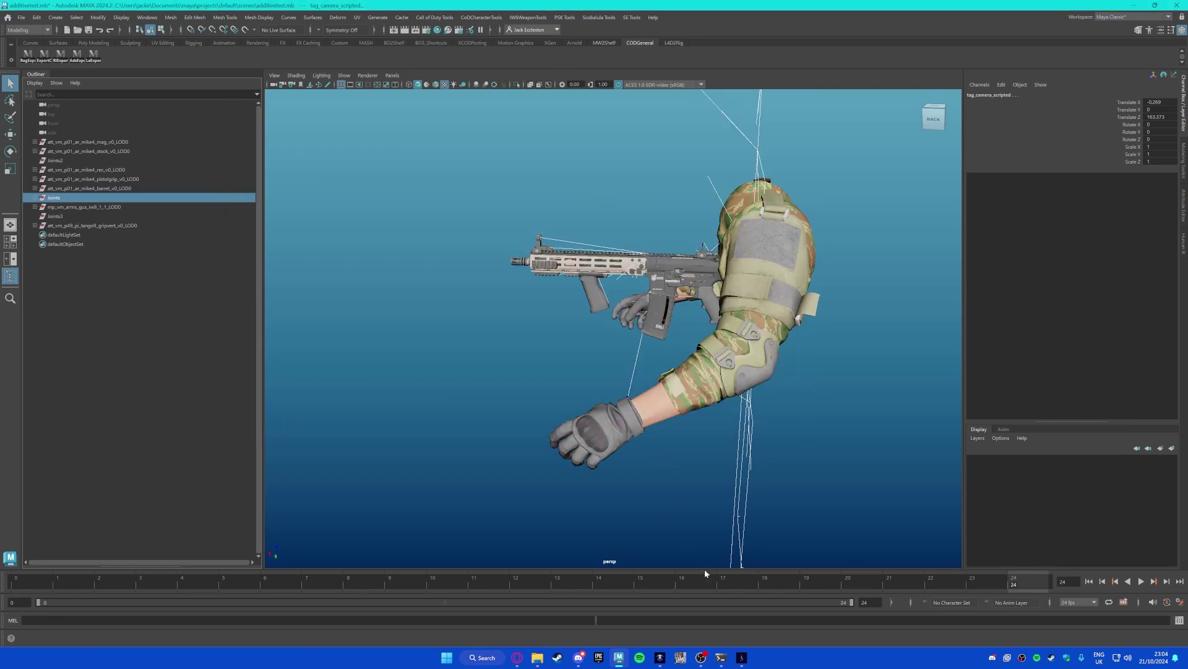
Step: Switch to Alchemist and export the three mike4 sprint animations again
left_click(742, 658)
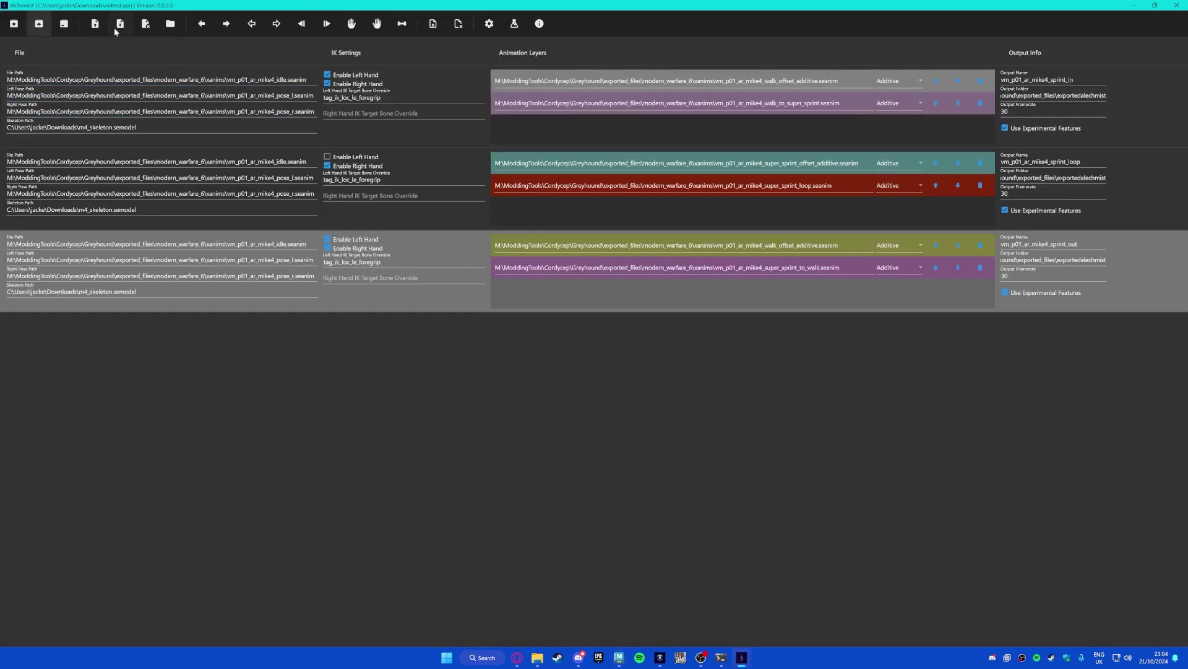
left_click(121, 25)
left_click(626, 361)
Step: Import vm_p01_ar_mike4_sprint_in.seanim from the exportedalechmist folder into the Maya scene
left_click(619, 657)
left_click(533, 658)
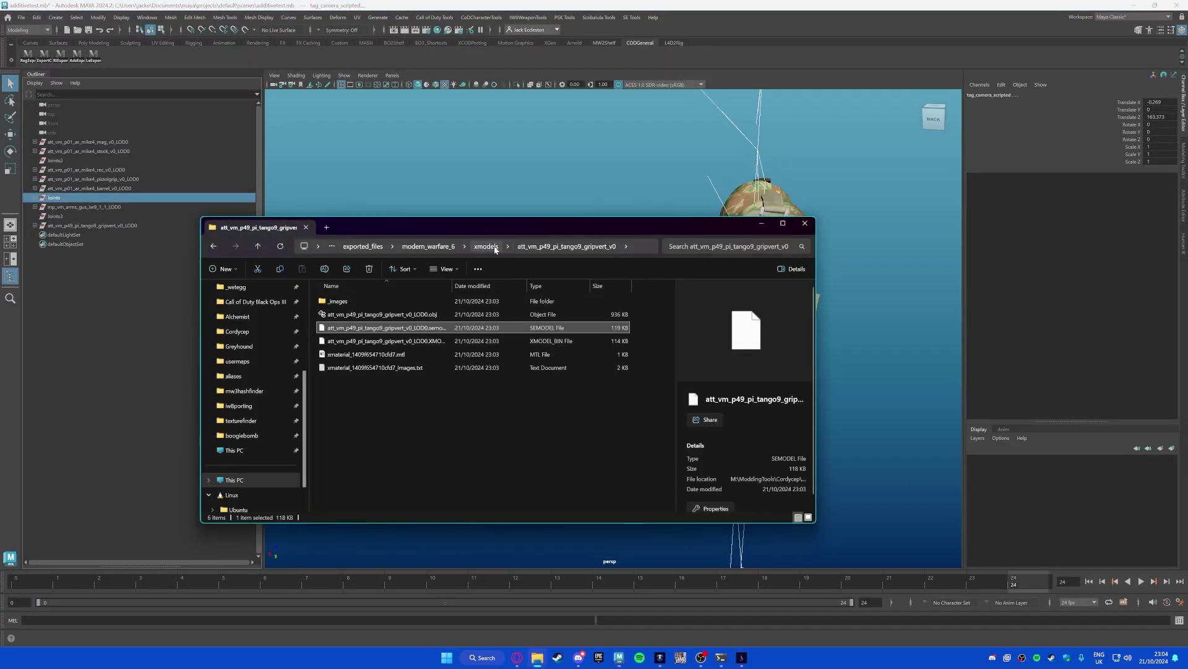
left_click(486, 247)
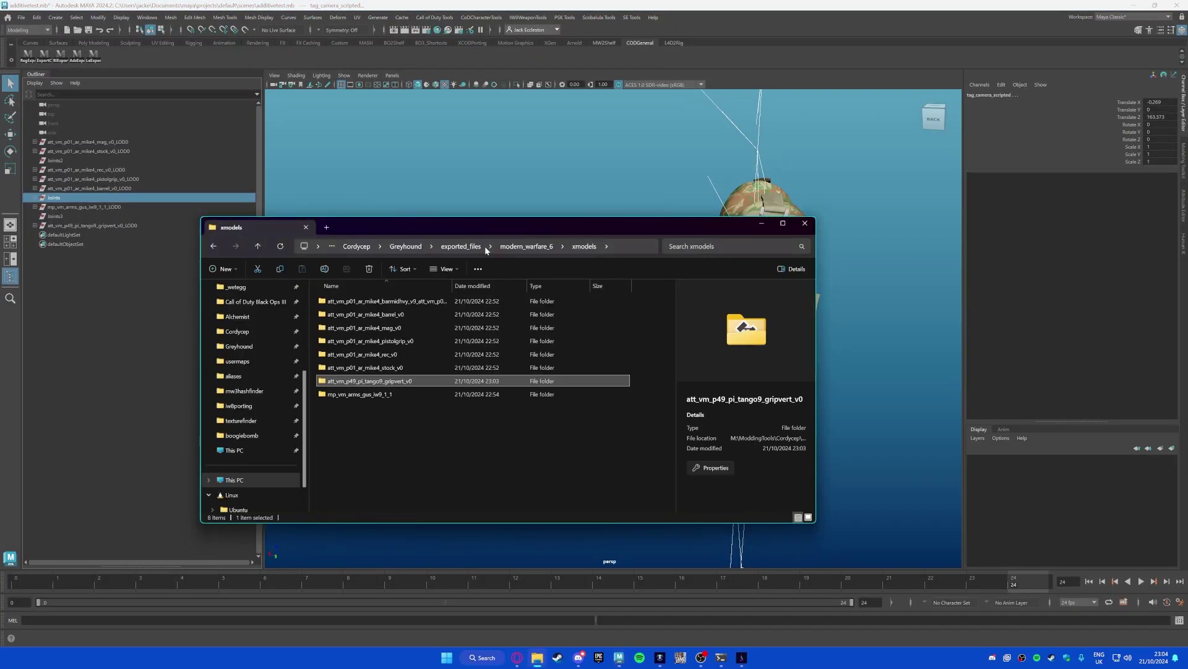
left_click(514, 247)
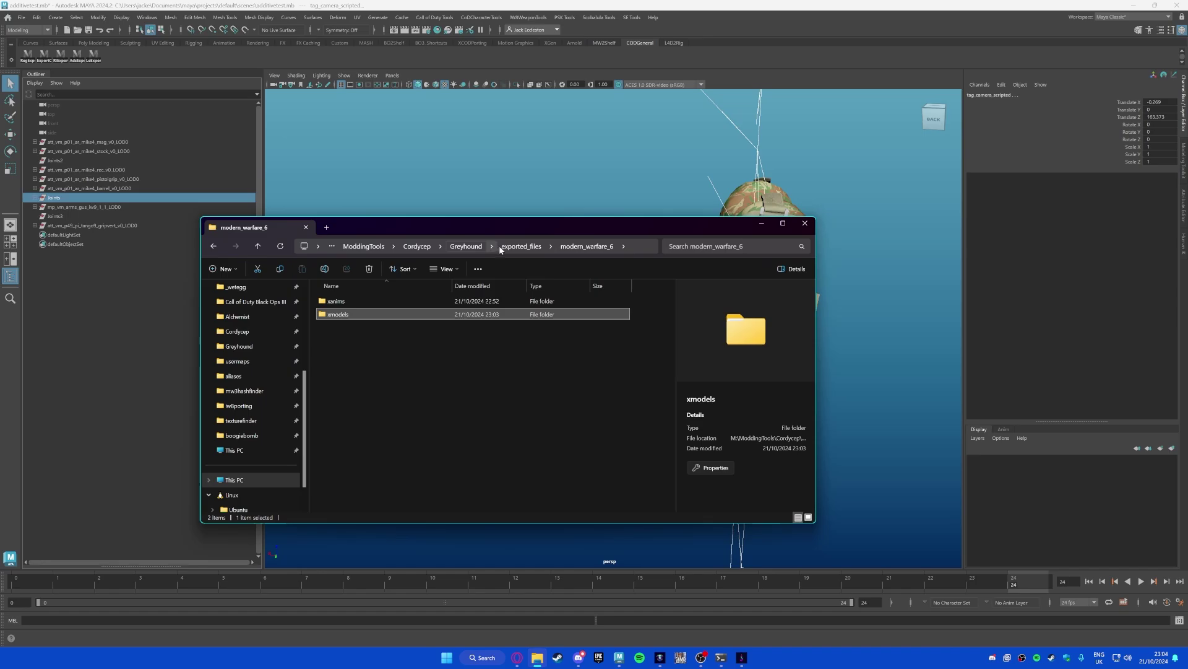
left_click(521, 246)
double_click(365, 301)
left_click(380, 302)
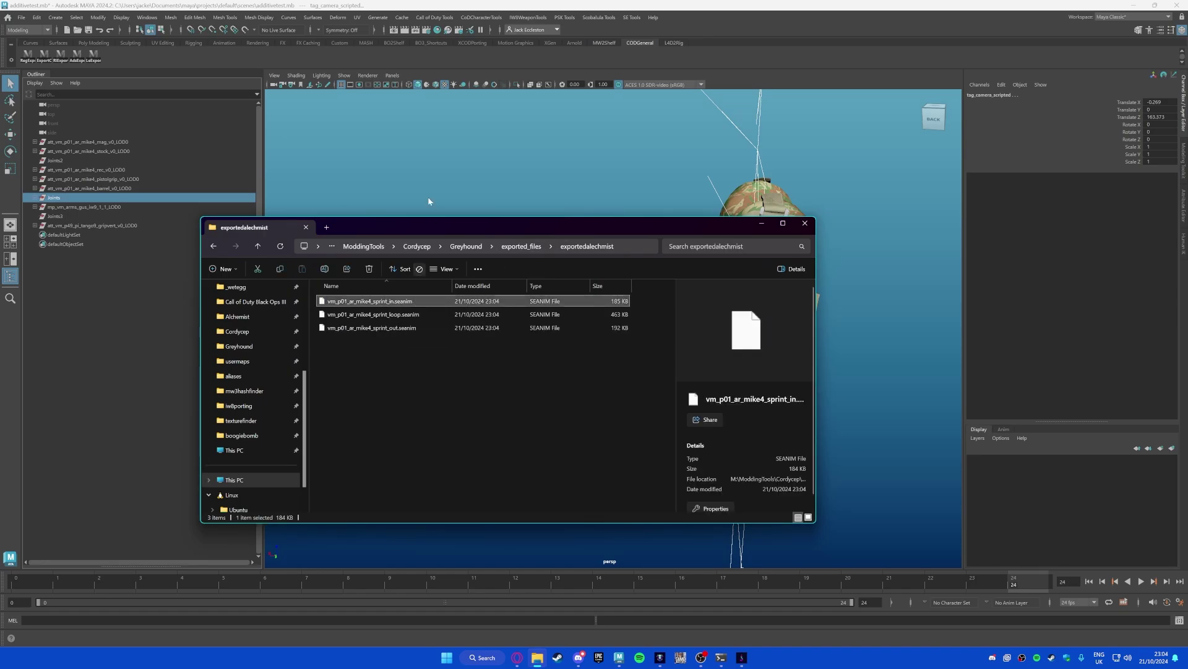
left_click(429, 202)
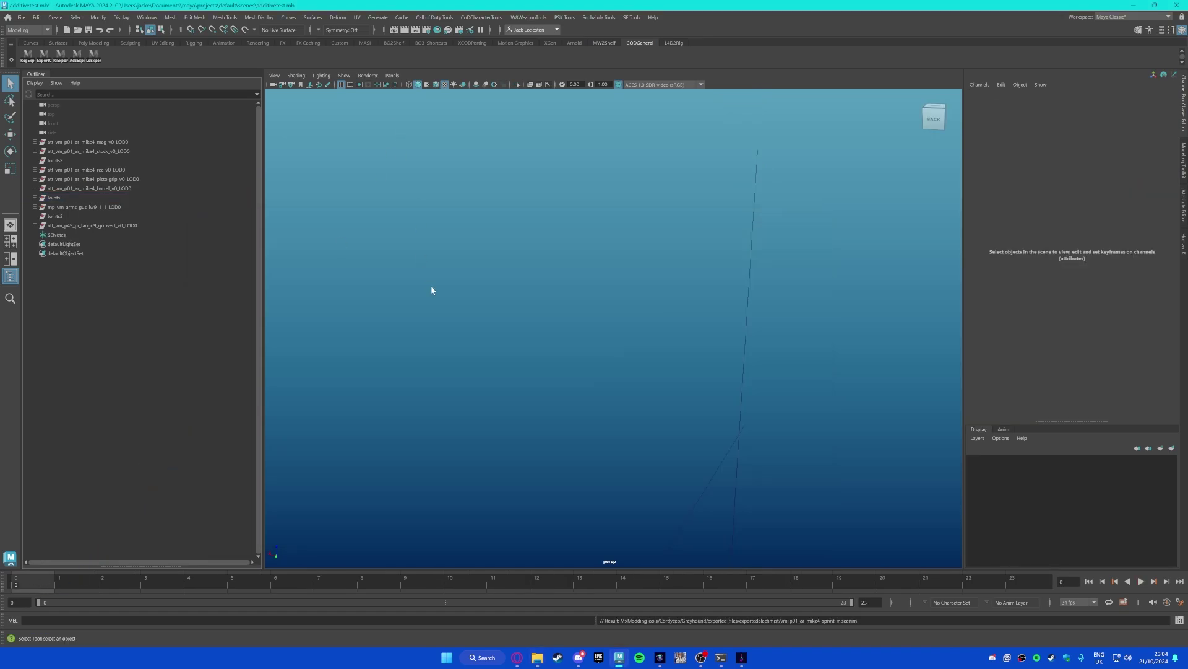
Step: Examine how the left hand holds the vertical grip in the imported sprint-in animation
scroll(591, 146, "down", 8)
middle_click_drag(573, 379, 546, 111, "alt")
scroll(535, 283, "up", 6)
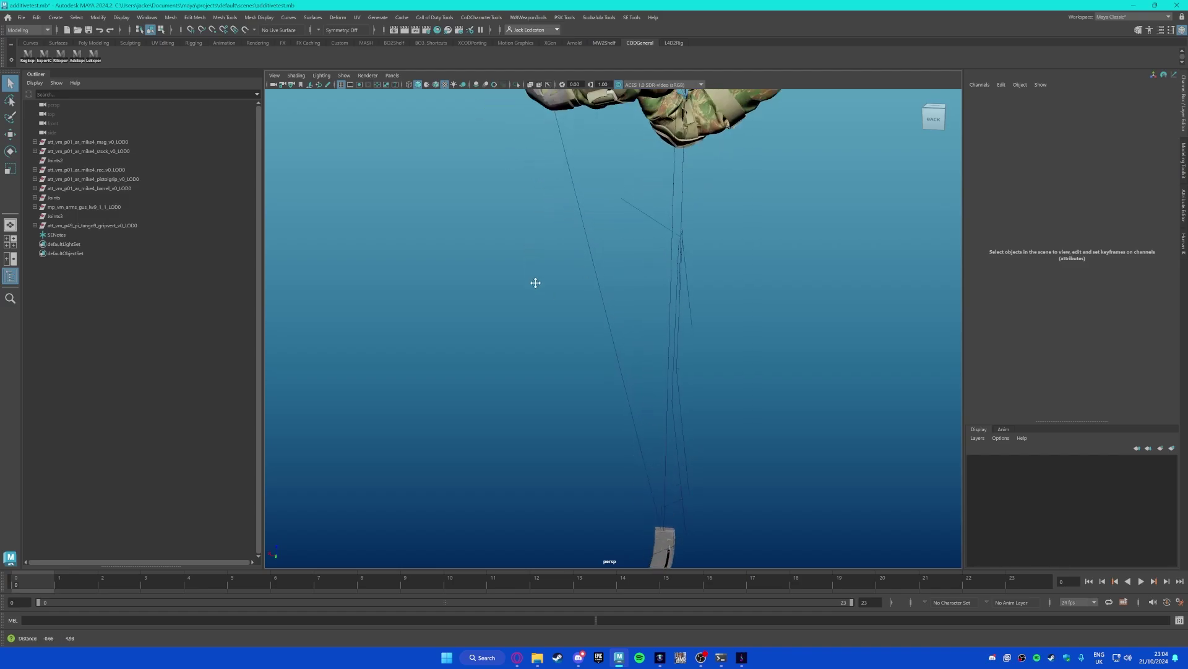
left_click_drag(535, 283, 597, 365, "alt")
scroll(525, 324, "up", 4)
middle_click_drag(526, 323, 632, 334, "alt")
Step: Switch to Alchemist, set the left pose of all three entries to vm_p01_ar_mike4_pose_l_gripvert.seanim, and export the animations again
left_click(741, 657)
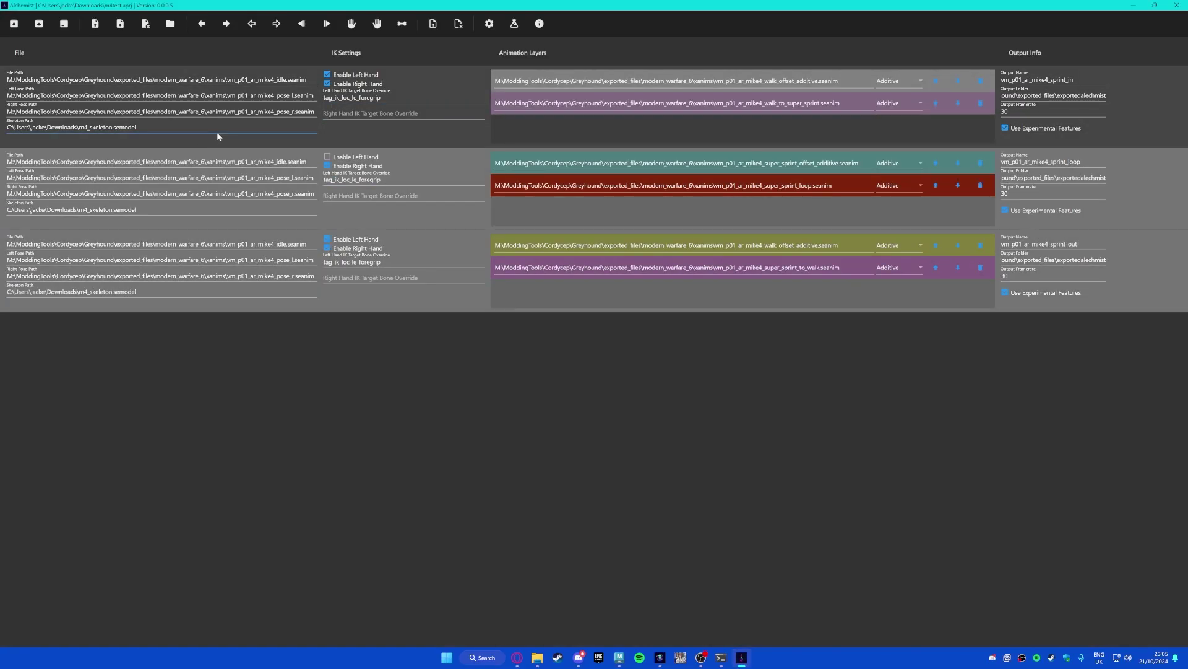
left_click(351, 24)
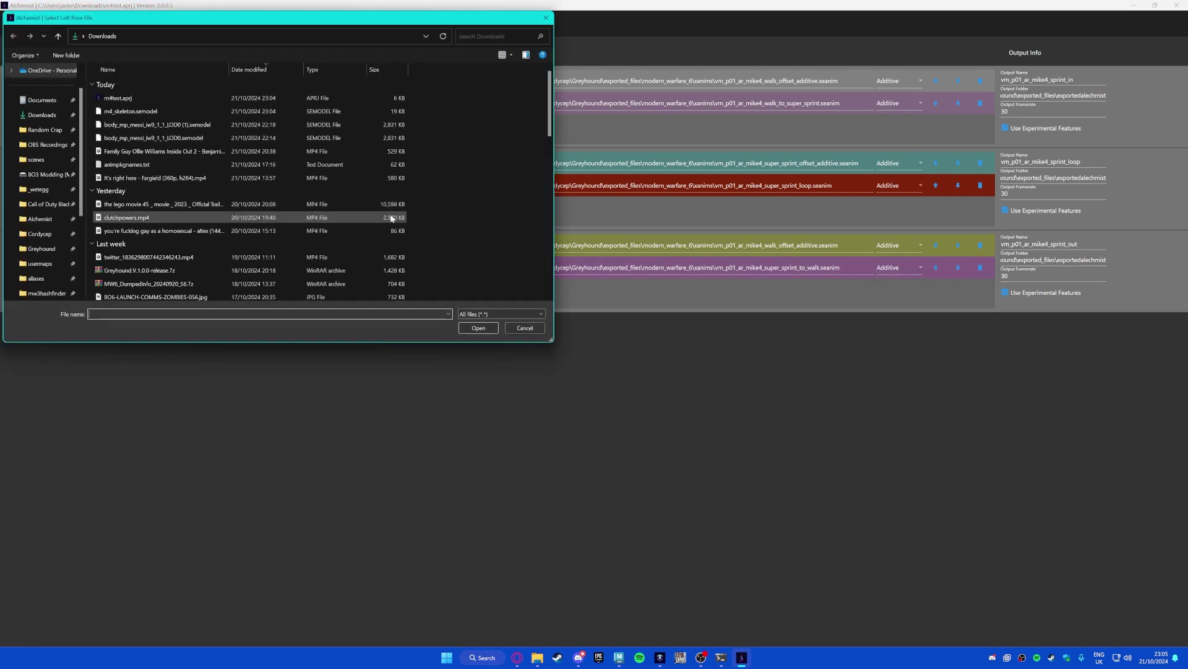
left_click(37, 249)
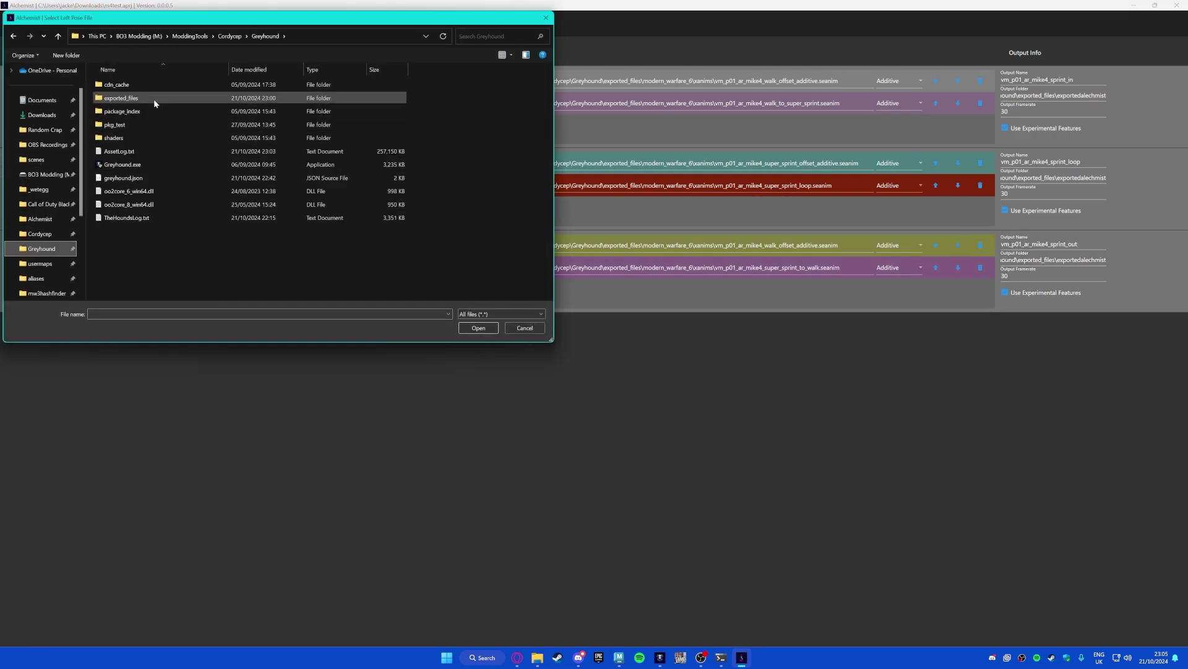
double_click(153, 99)
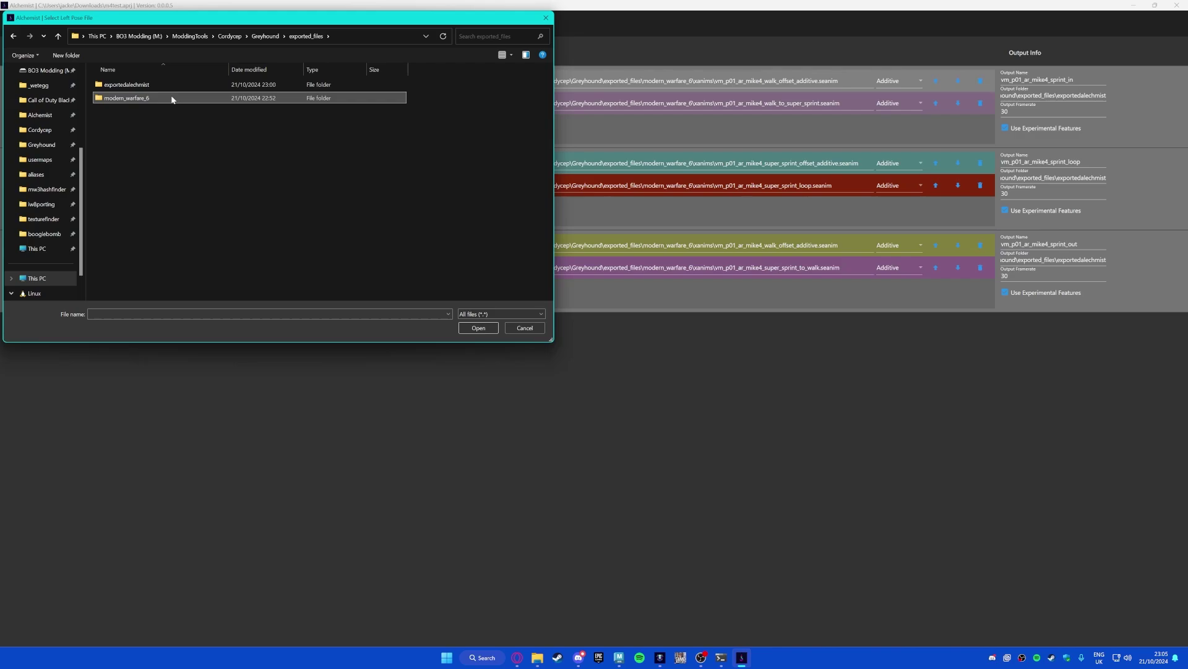
double_click(172, 98)
double_click(171, 95)
scroll(174, 179, "down", 10)
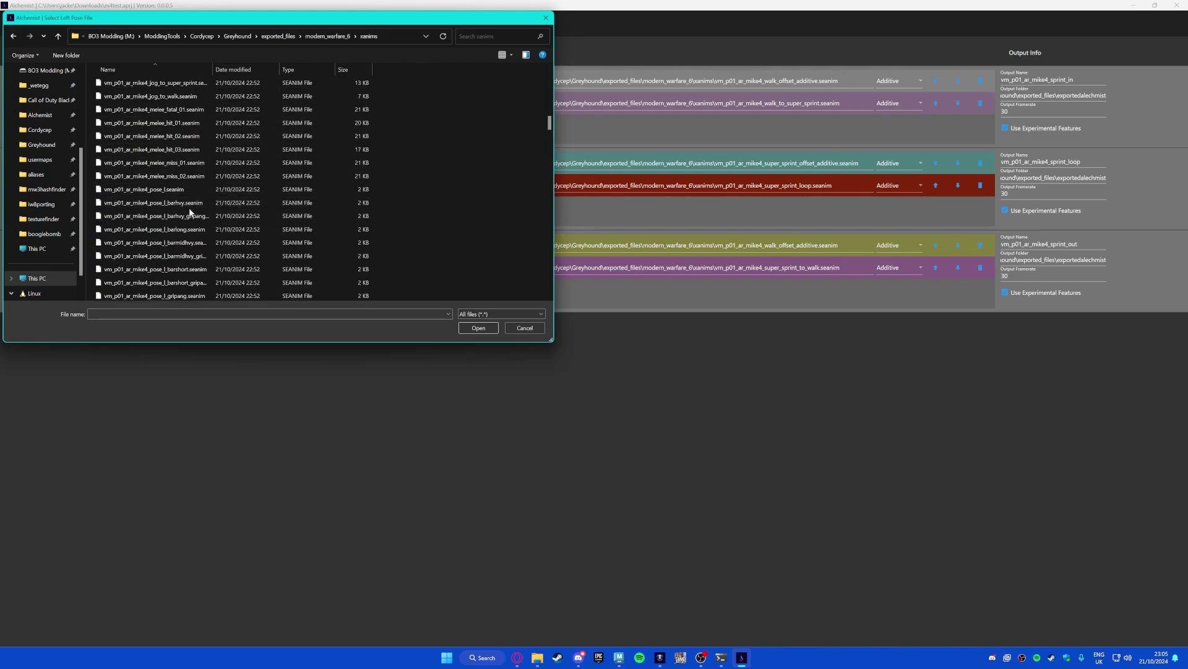
scroll(186, 210, "down", 1)
scroll(179, 221, "down", 1)
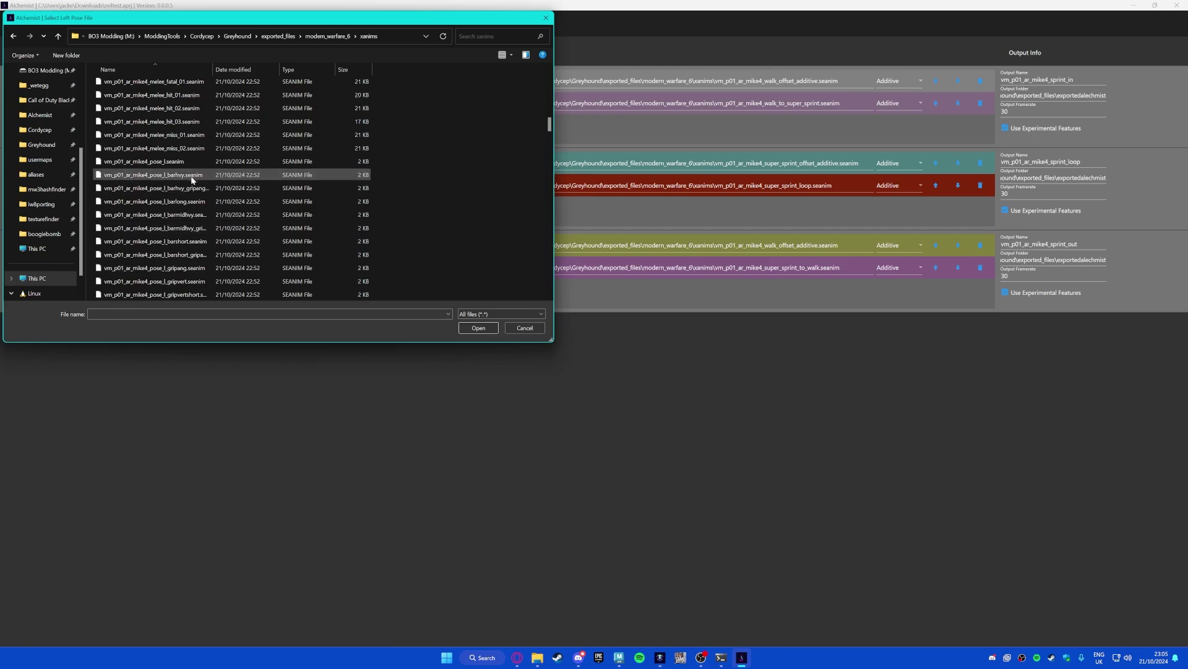
left_click(188, 242)
double_click(189, 242)
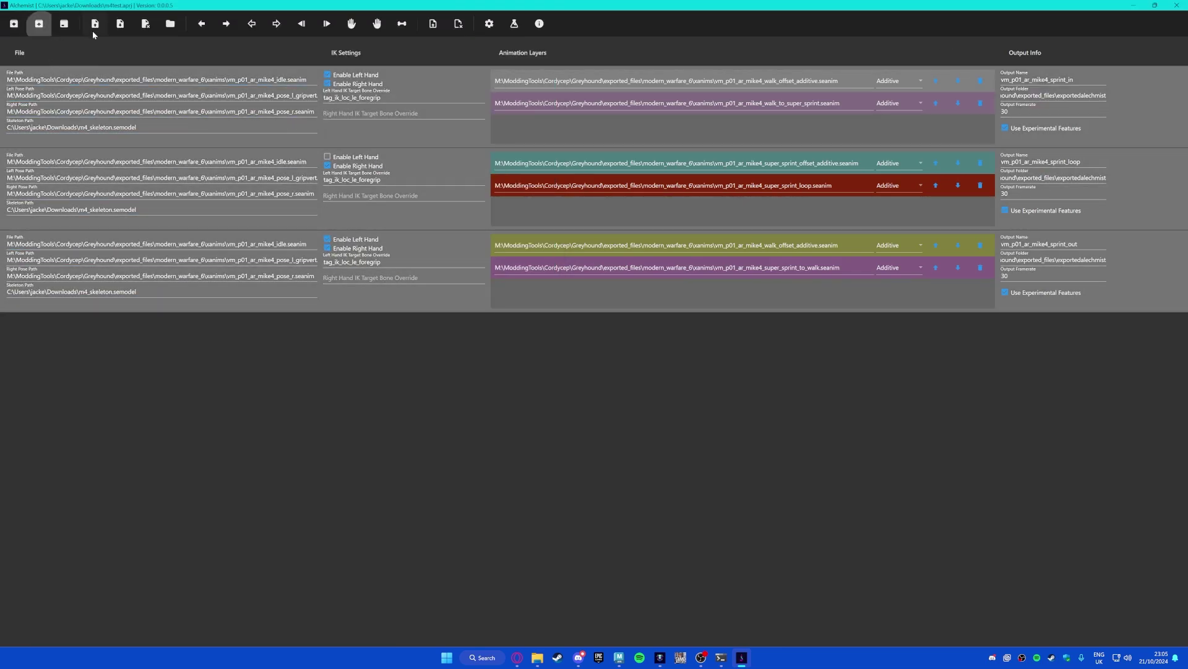
left_click(625, 362)
Step: Import the re-exported vm_p01_ar_mike4_sprint_in.seanim into the Maya scene and play it back
left_click(619, 657)
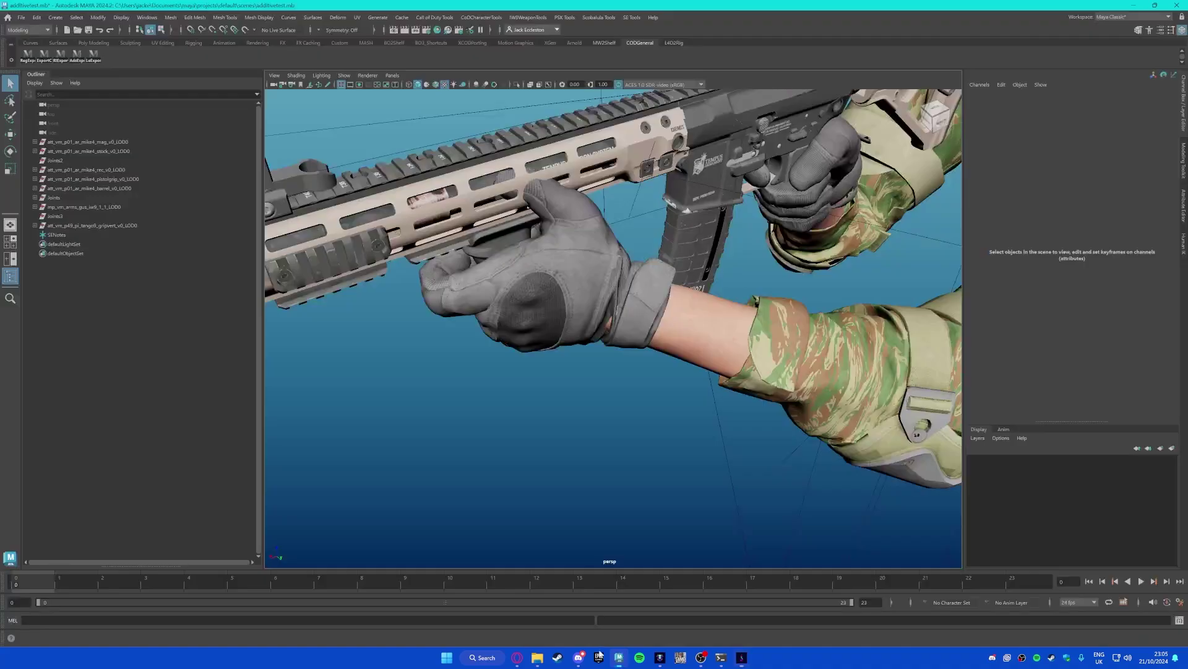
left_click(537, 657)
left_click_drag(365, 302, 433, 189)
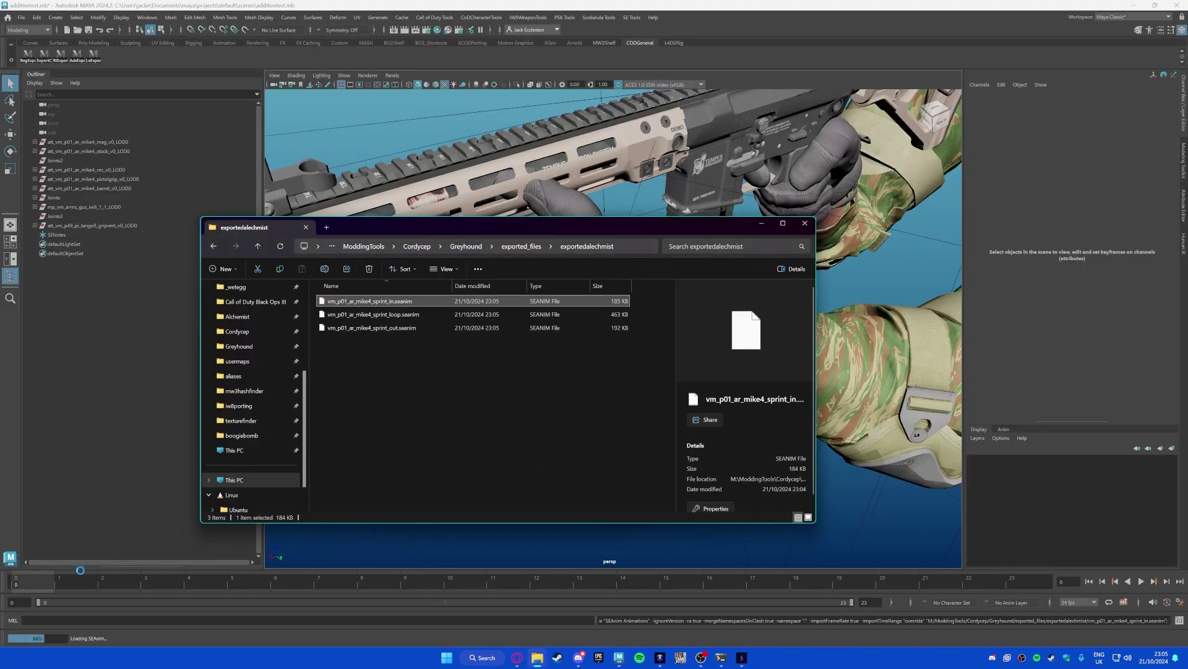
left_click_drag(443, 379, 606, 474, "alt")
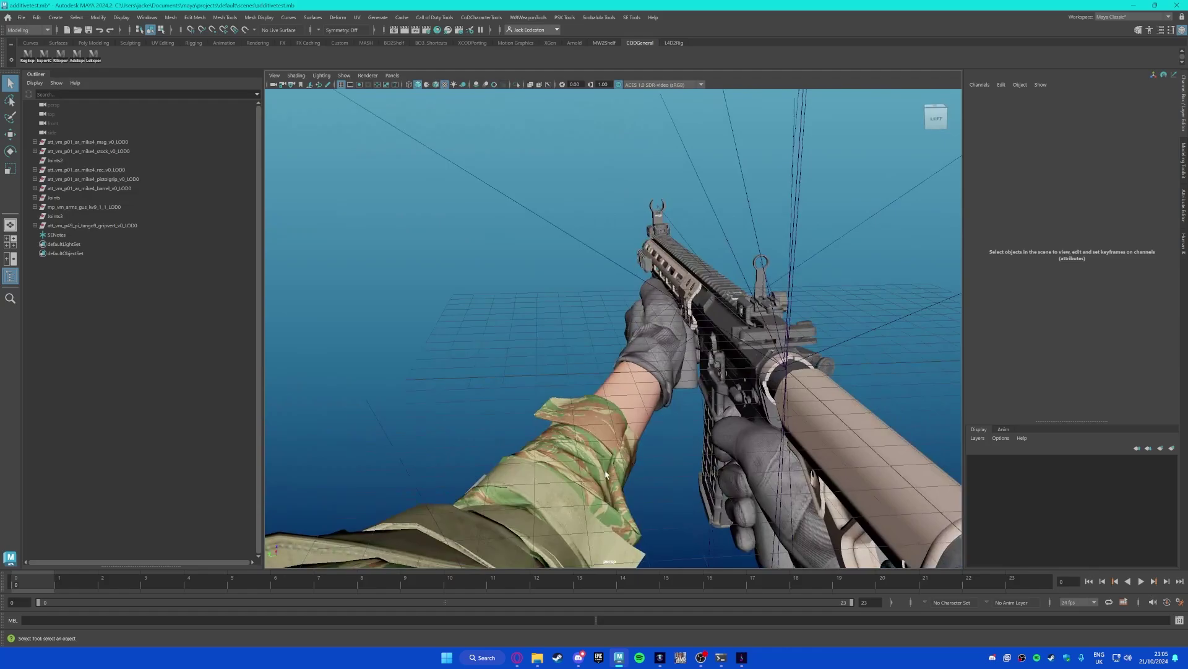
key("alt+v")
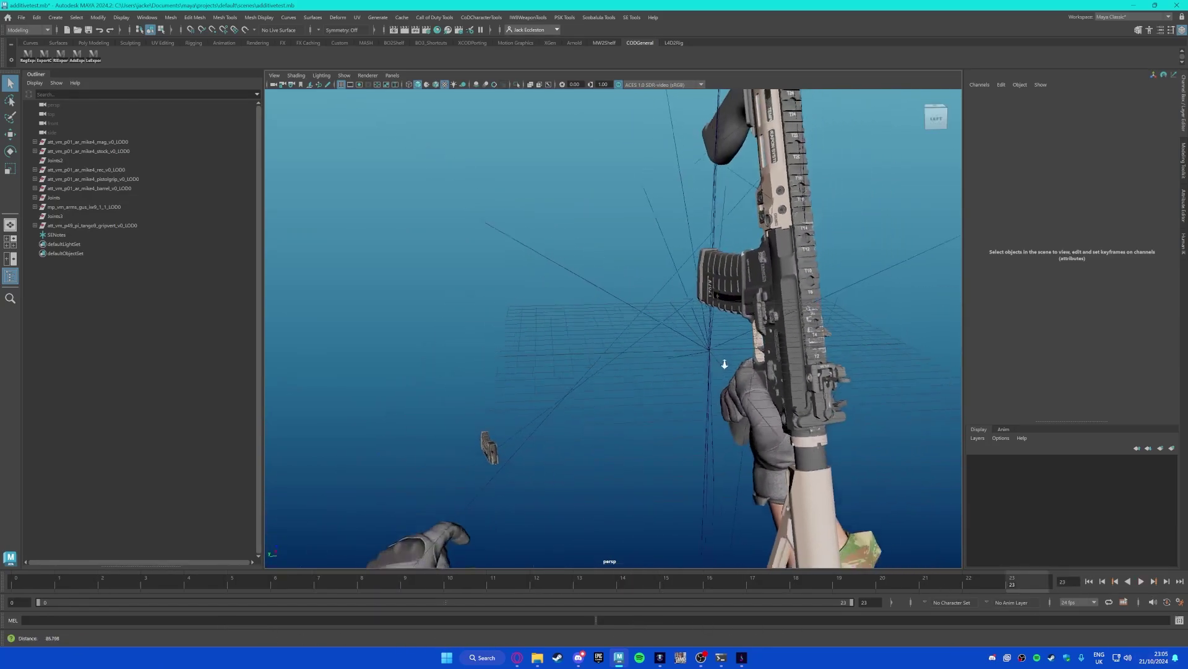
Step: Import vm_p01_ar_mike4_sprint_loop.seanim into the Maya scene and play it back to examine the left hand's pose
left_click(518, 612)
left_click(371, 314)
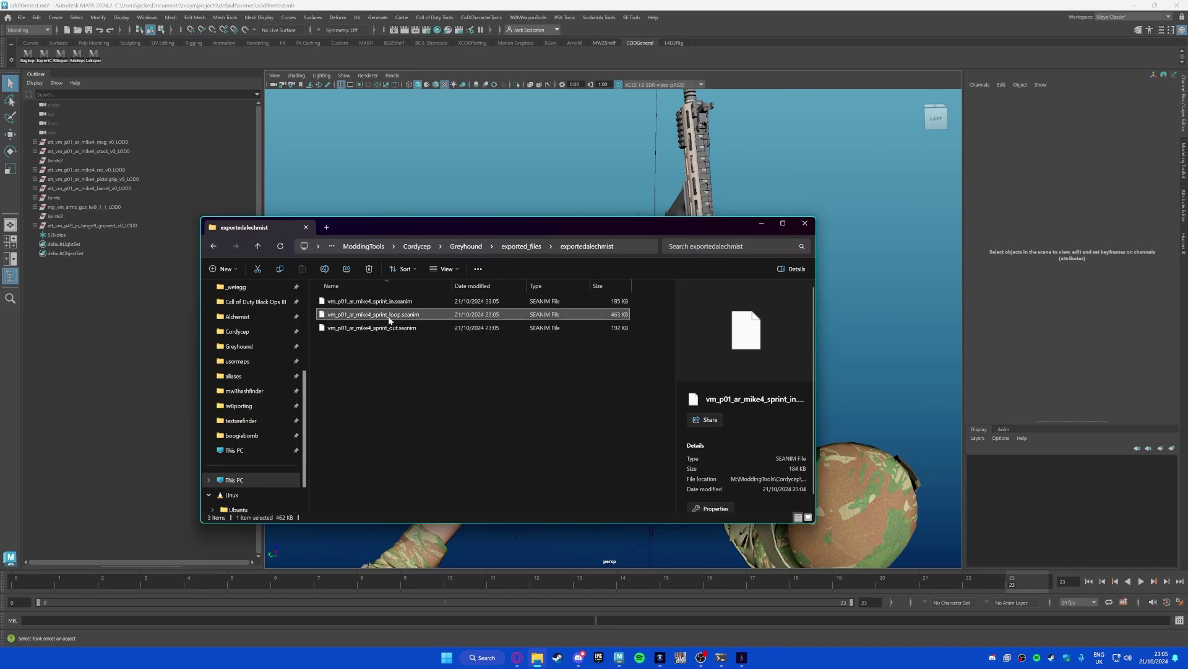
left_click_drag(372, 314, 136, 569)
left_click(234, 599)
key("alt+v")
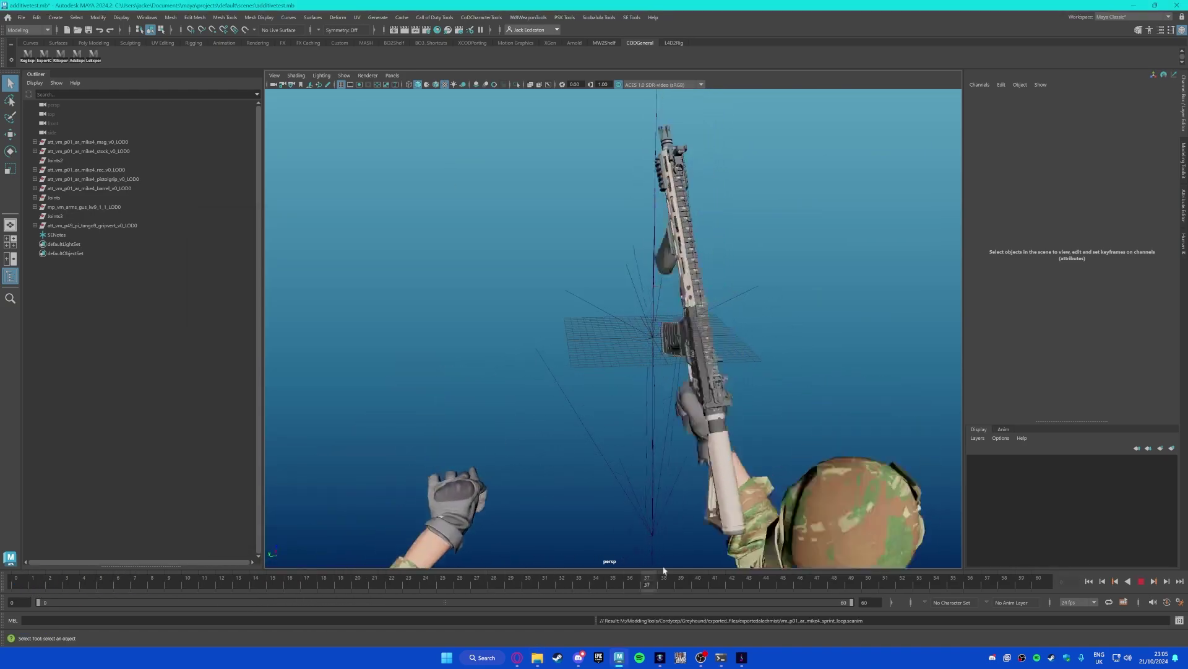
key("alt+v")
left_click_drag(663, 566, 538, 358, "alt")
scroll(685, 340, "up", 5)
middle_click_drag(685, 340, 579, 342, "alt")
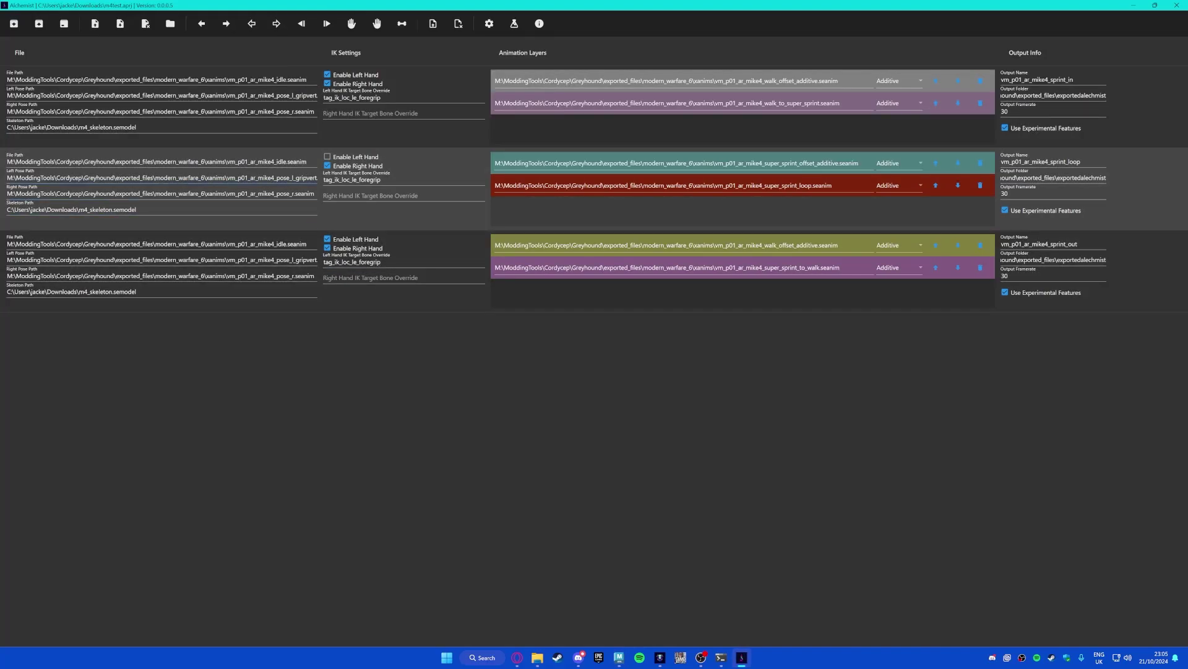
Step: In Alchemist, set the sprint loop entry's left pose to vm_p01_ar_mike4_pose_l.seanim and export the animations again
left_click(351, 210)
left_click(353, 23)
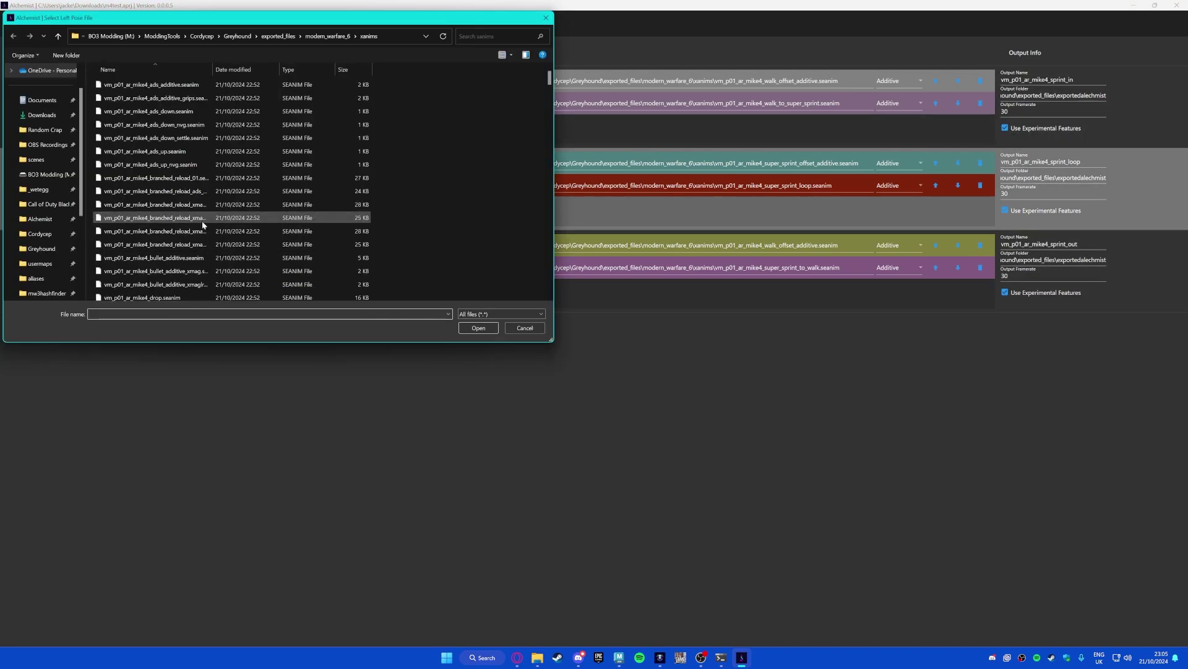
scroll(143, 192, "down", 1)
scroll(154, 204, "down", 5)
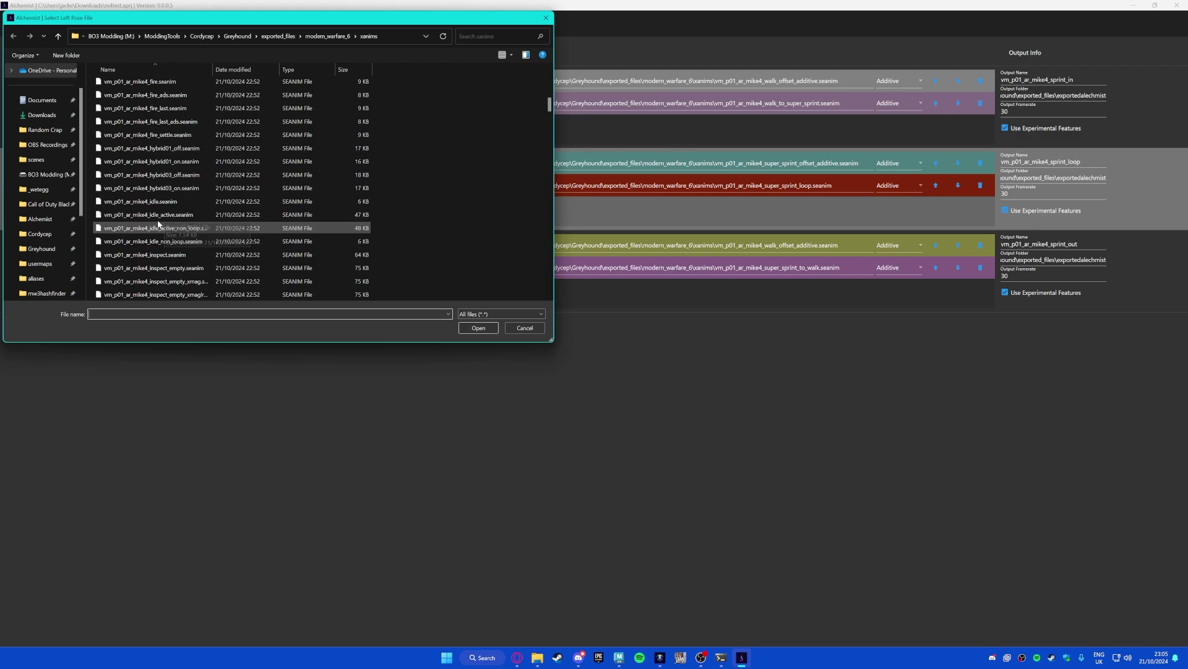
scroll(158, 186, "down", 4)
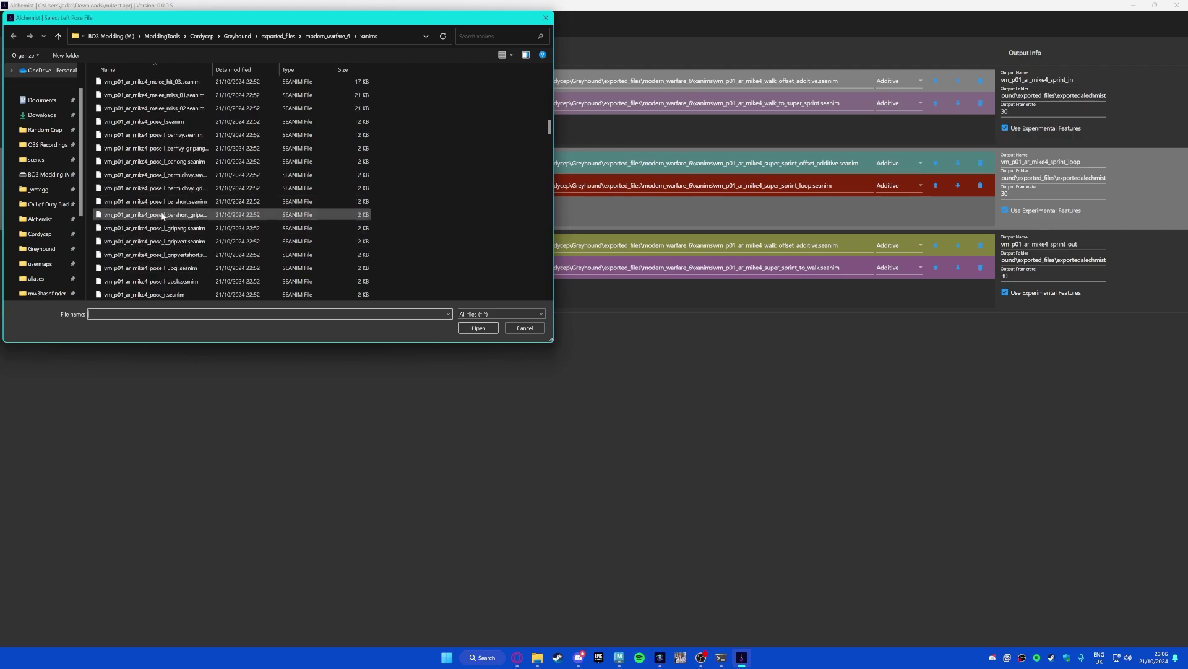
double_click(159, 122)
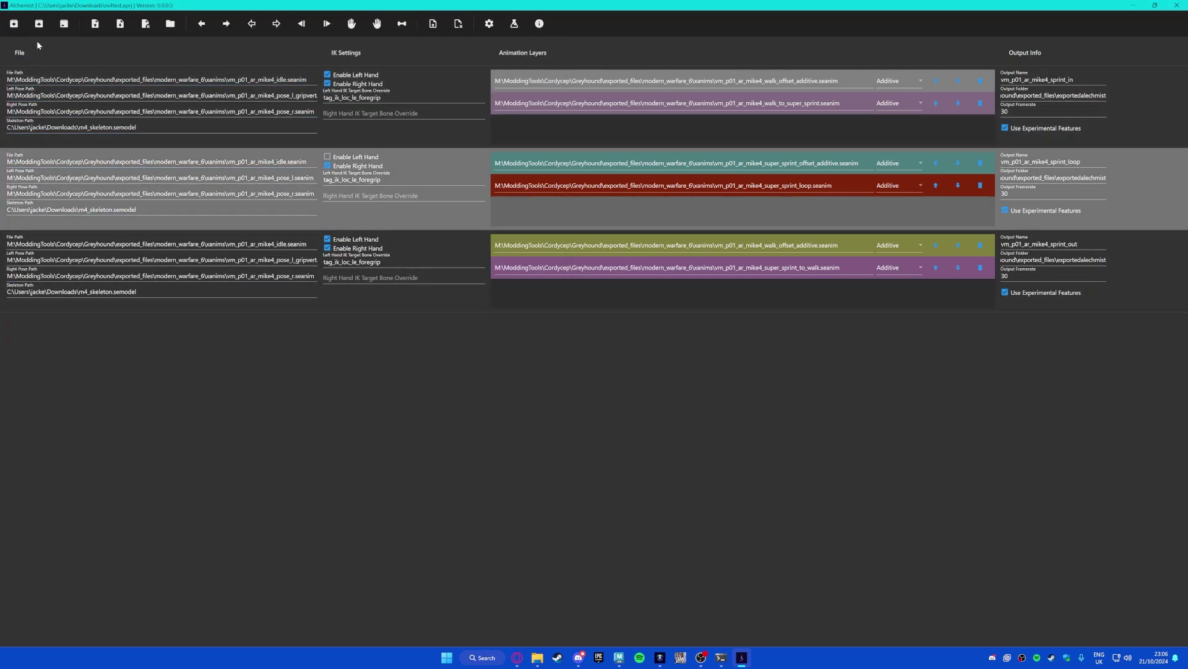
left_click(115, 27)
left_click(613, 359)
Step: Import the updated vm_p01_ar_mike4_sprint_loop.seanim into the Maya scene and inspect the left hand while scrubbing the timeline
left_click(659, 657)
left_click(537, 657)
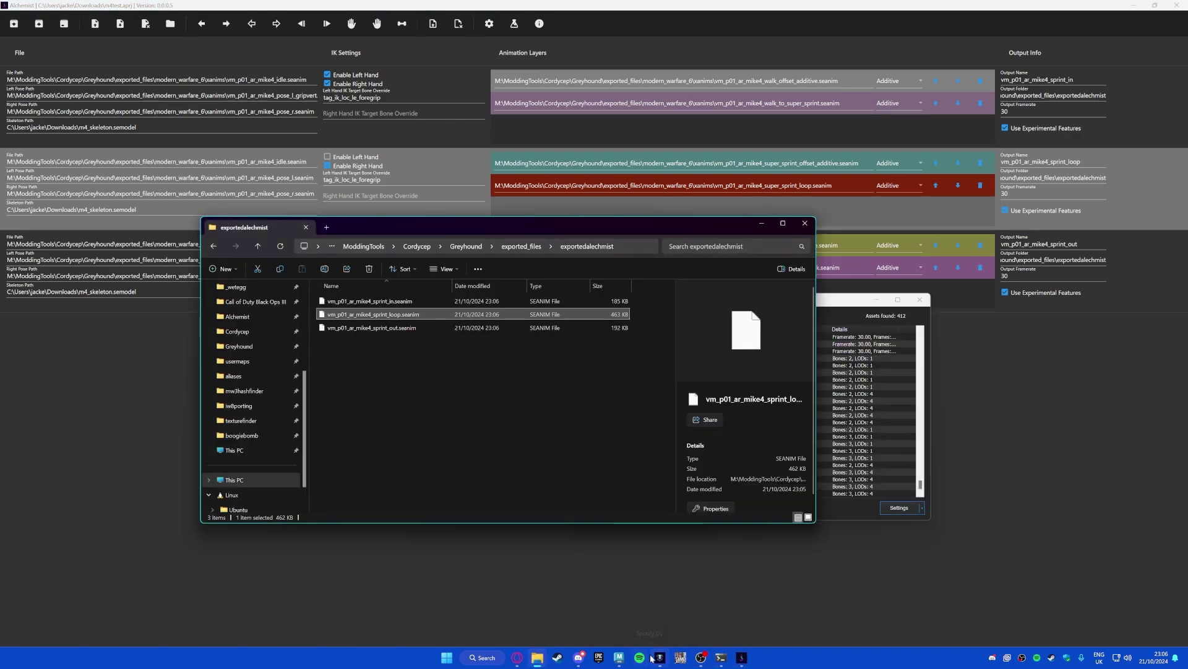
left_click(619, 658)
left_click(537, 657)
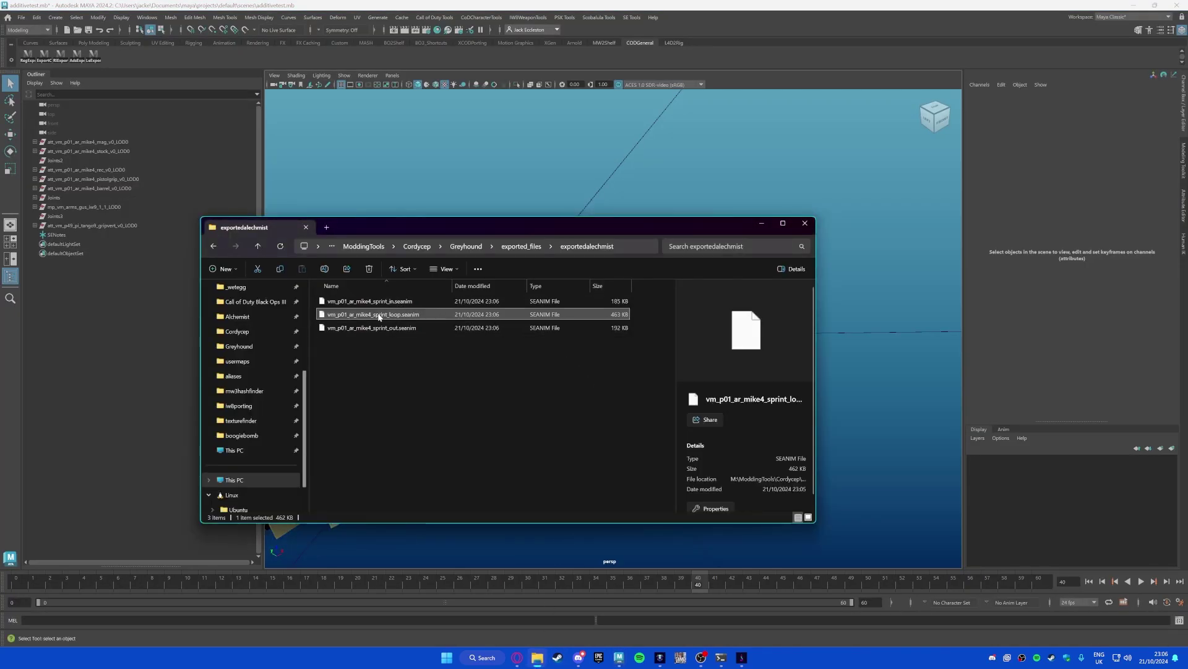
left_click_drag(23, 580, 549, 594)
scroll(589, 191, "down", 5)
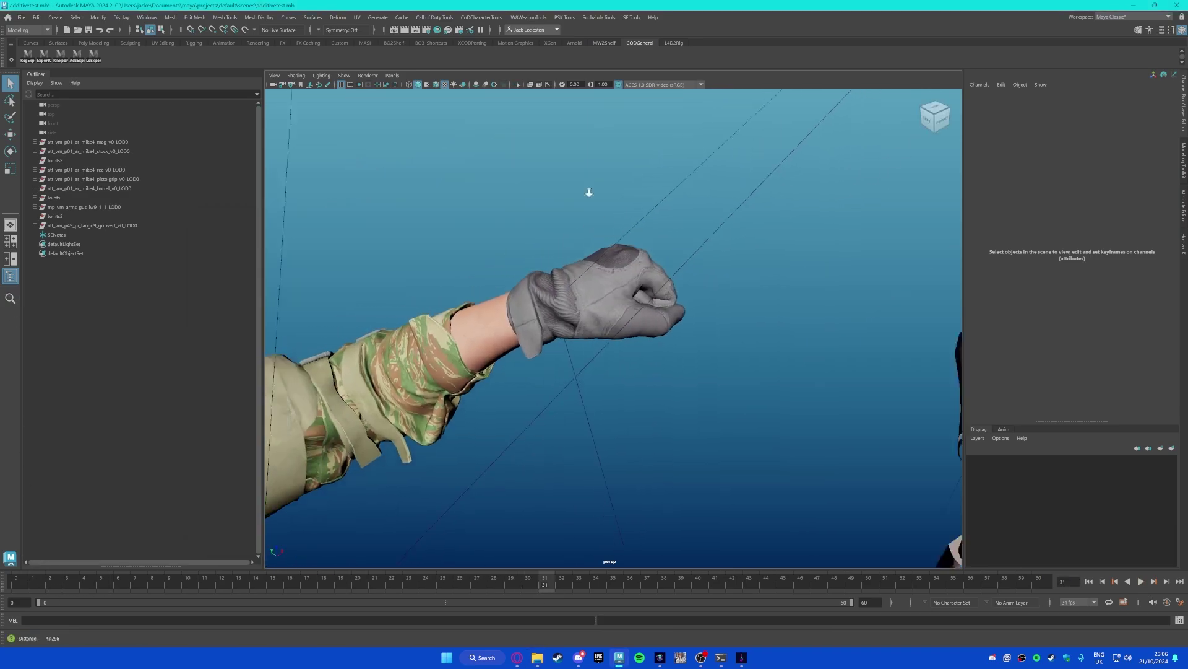
left_click_drag(589, 191, 615, 248, "alt")
Step: Import vm_p01_ar_mike4_sprint_out.seanim from the exportedalechmist folder into the Maya scene
key("alt+Tab")
key("Down")
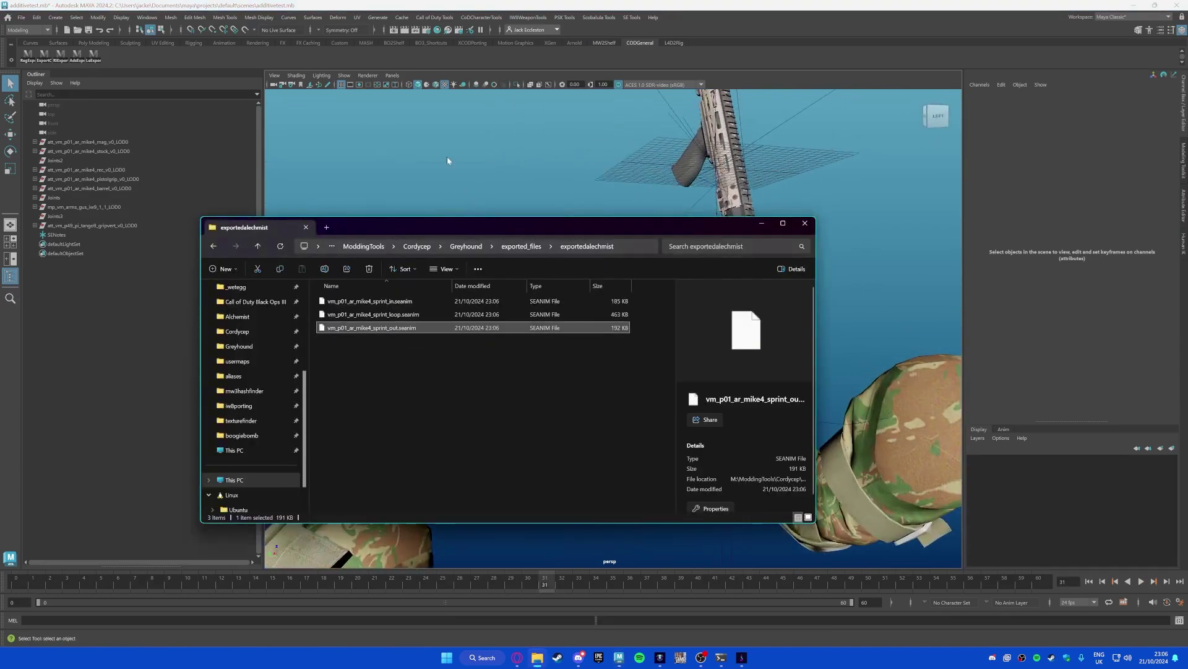
left_click(32, 587)
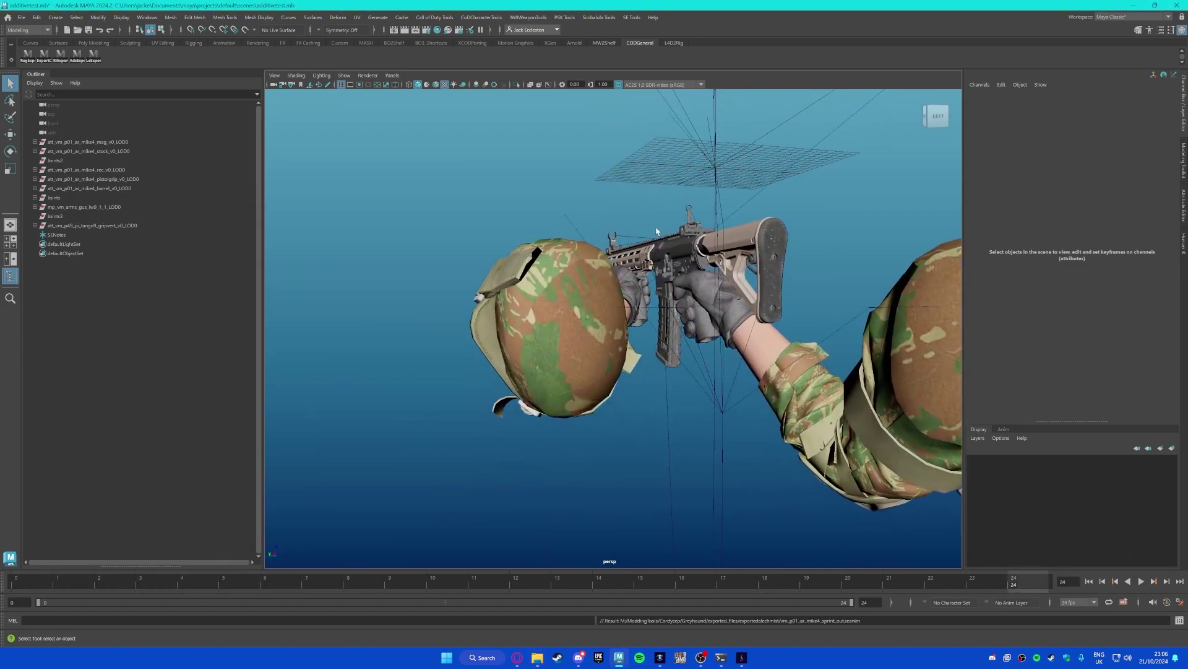
Step: Play back the sprint-out animation and examine how the left hand returns to the vertical grip
left_click_drag(658, 231, 680, 477, "alt")
scroll(682, 482, "up", 5)
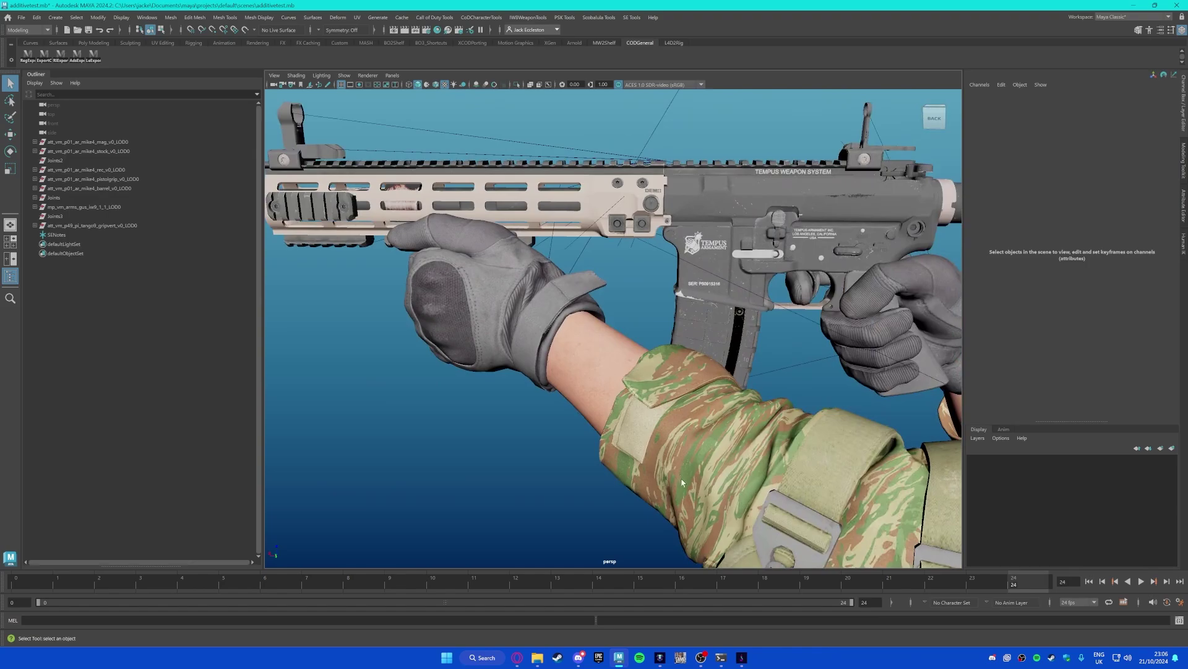
scroll(683, 482, "down", 5)
mouse_move(1022, 587)
left_mouse_down()
mouse_move(17, 579)
mouse_move(203, 578)
left_mouse_up()
scroll(344, 260, "down", 4)
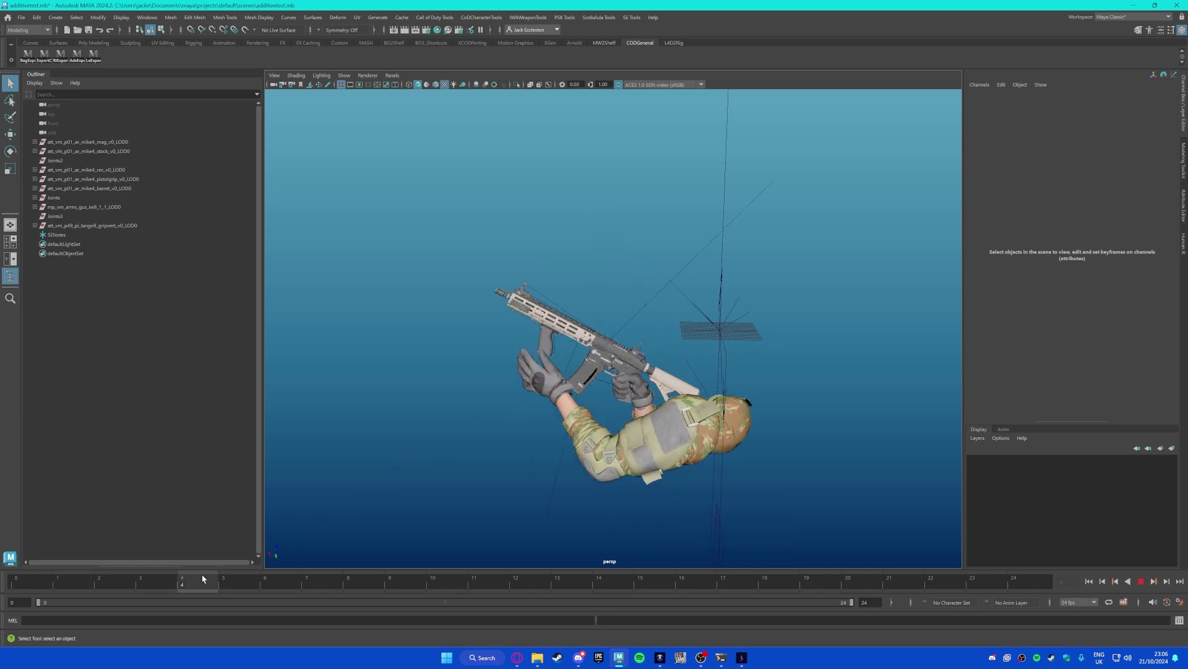
left_click_drag(858, 437, 664, 384, "alt")
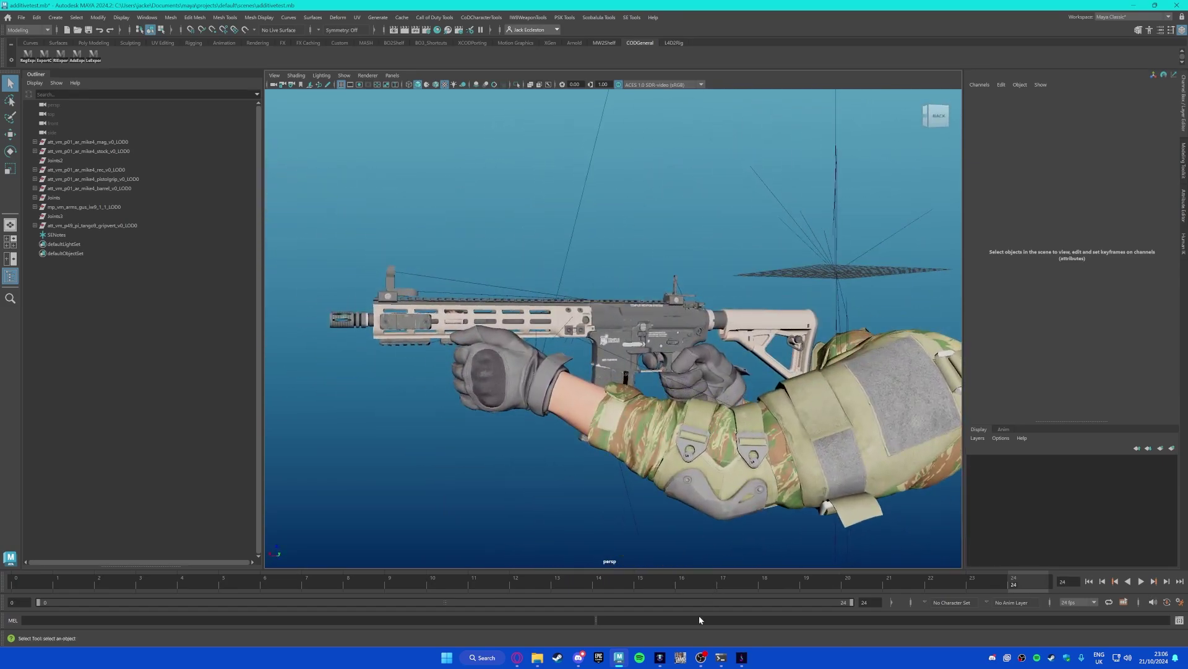
left_click_drag(567, 324, 776, 344, "alt")
Step: Switch to Alchemist, add vm_p01_ar_mike4_idle.seanim from the xanims folder as a layer on the sprint loop entry, and remove it again
left_click(740, 657)
mouse_move(659, 656)
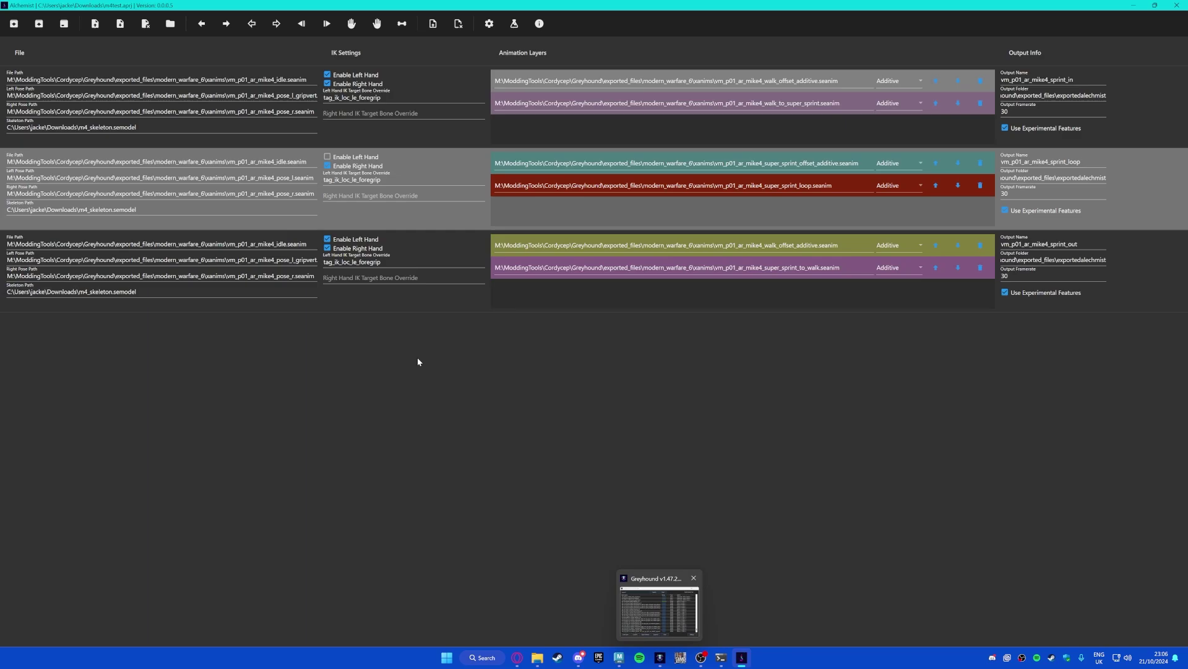
mouse_move(538, 656)
left_click(539, 603)
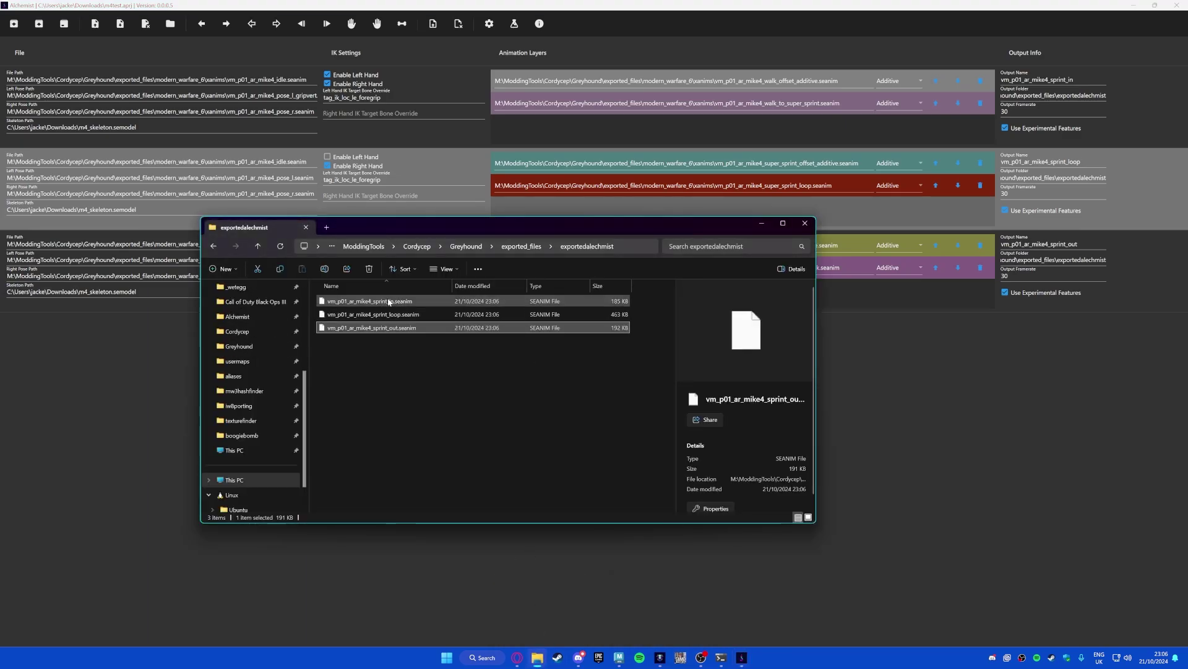
left_click(509, 248)
double_click(395, 304)
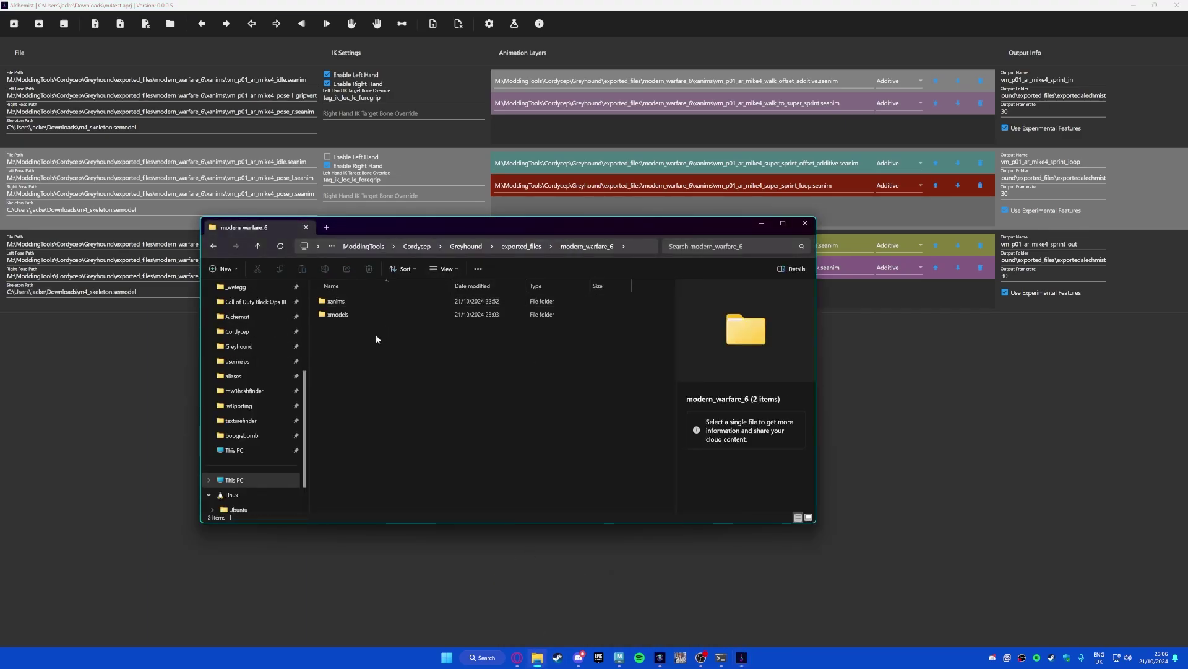
double_click(390, 303)
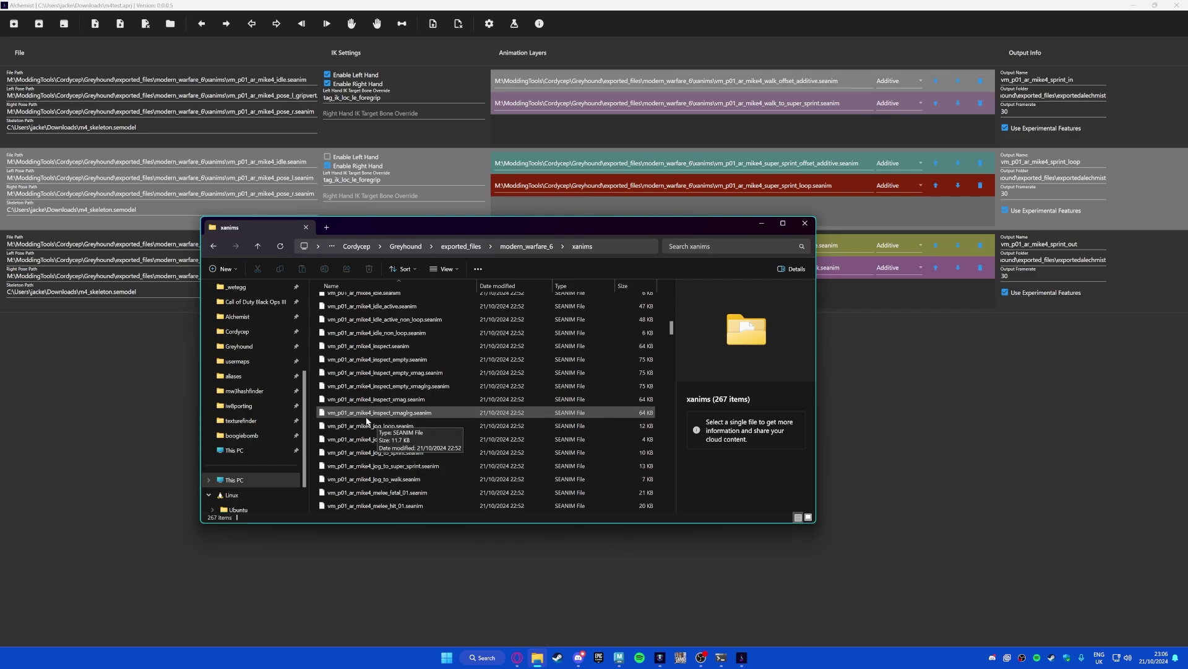
left_click(143, 373)
key("alt+Tab")
scroll(376, 345, "up", 1)
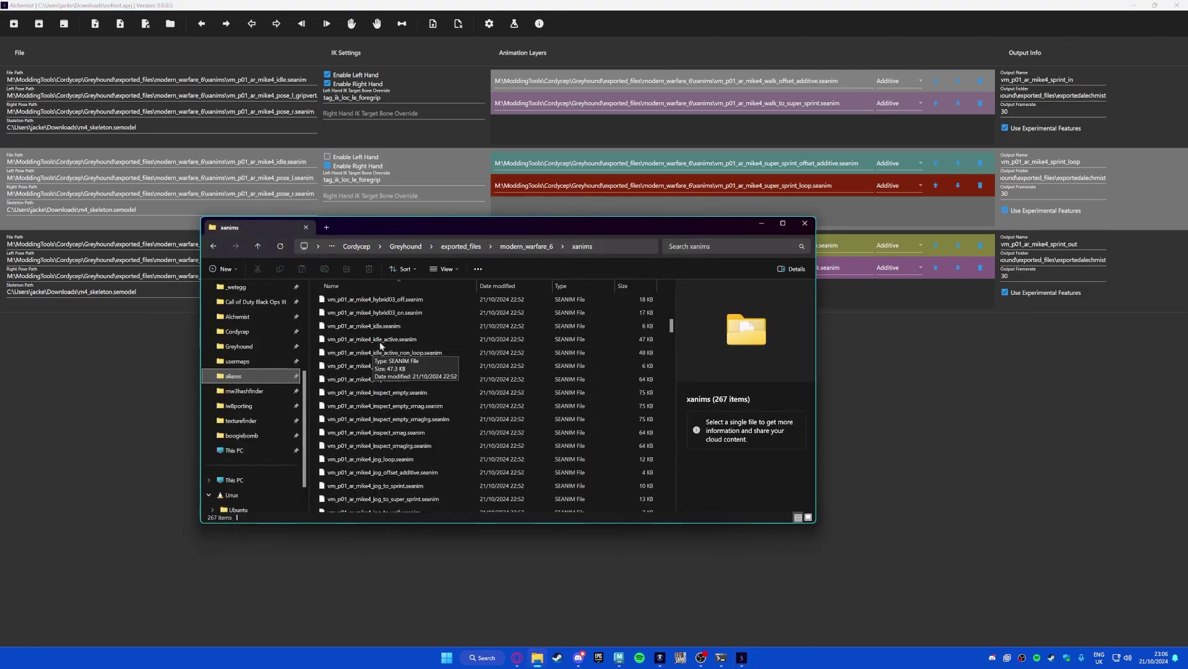
left_click_drag(376, 327, 158, 373)
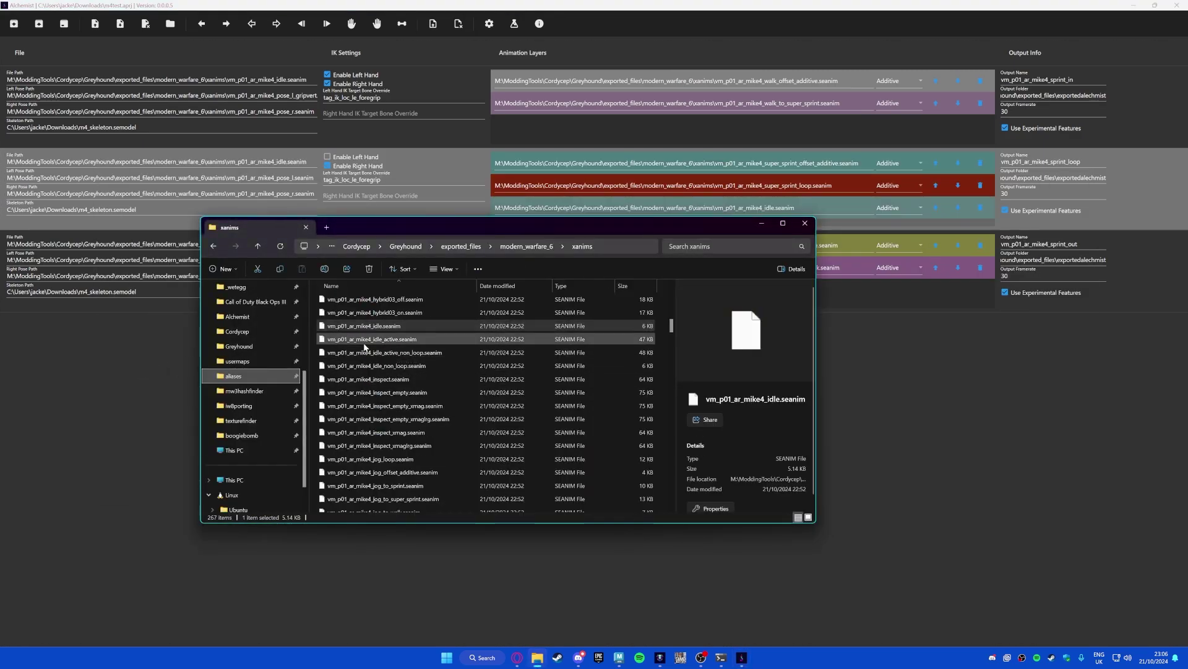
left_click(885, 347)
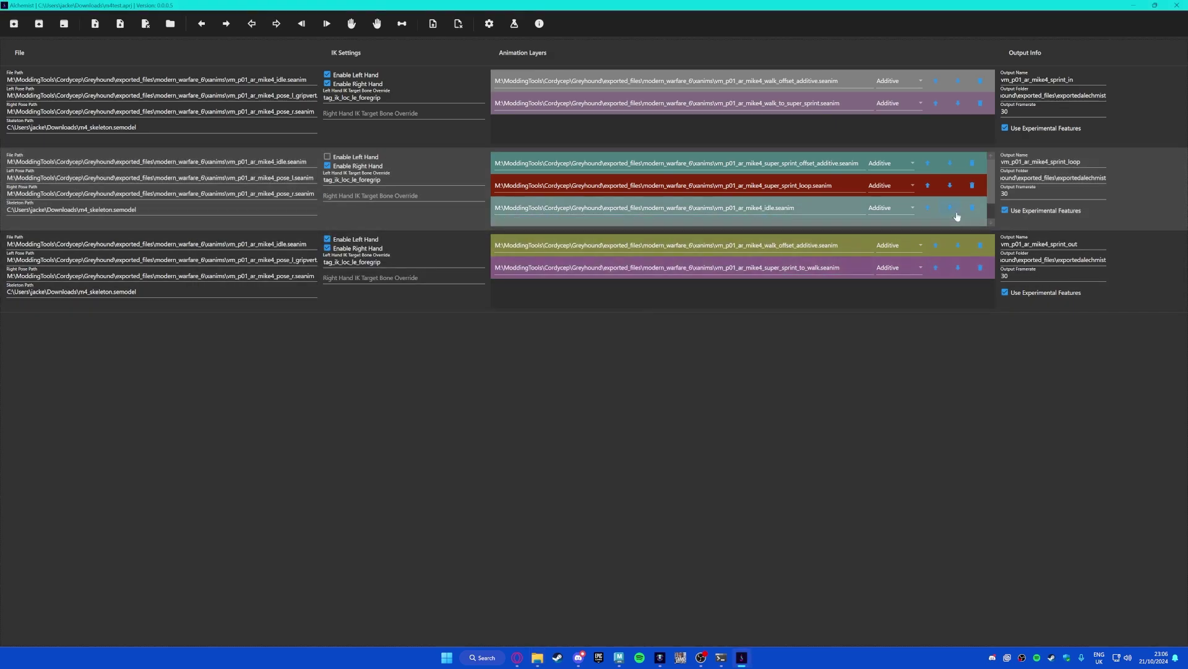
left_click(973, 208)
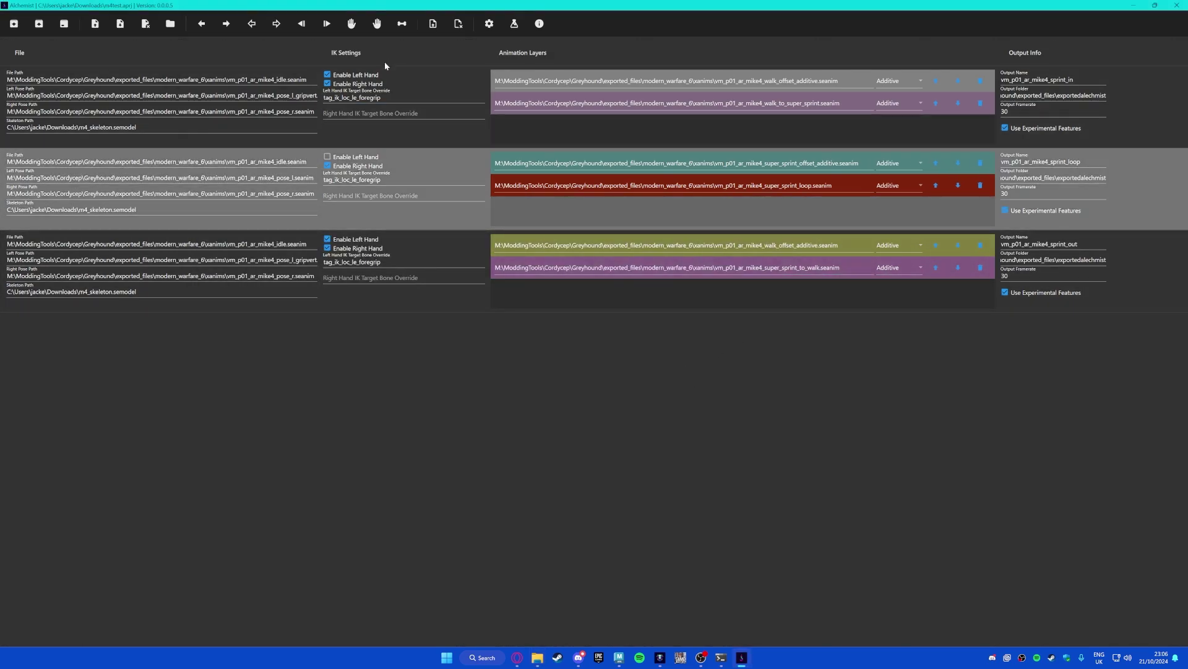
left_click(328, 75)
left_click(356, 77)
left_click(417, 293)
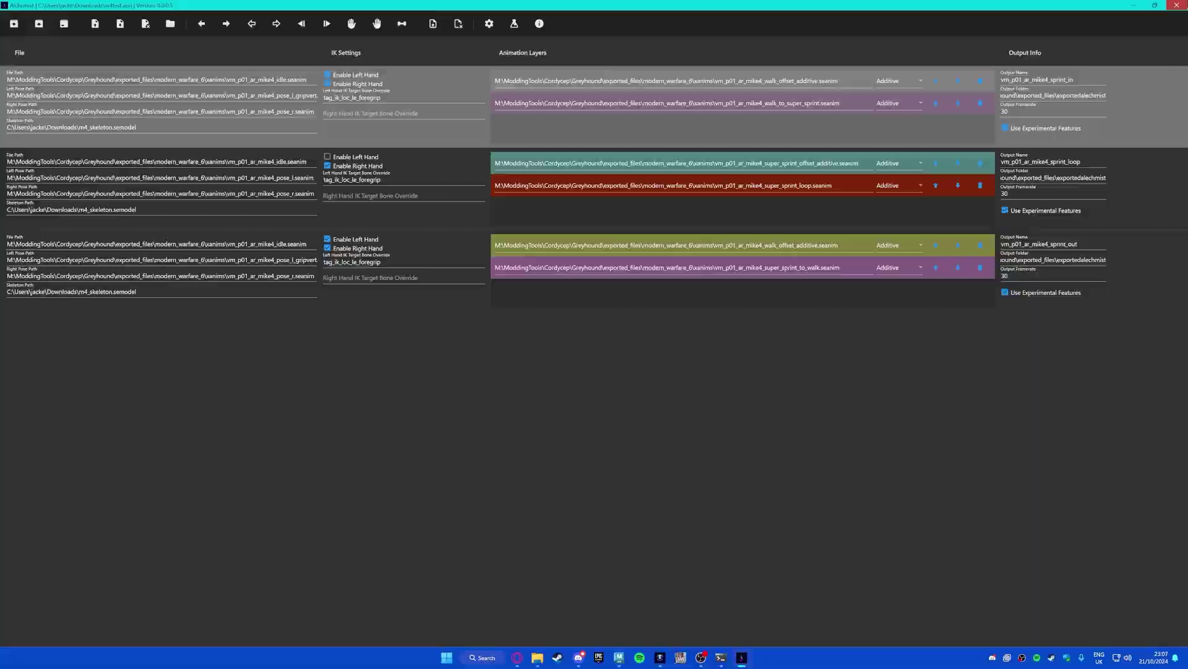
Step: Restart Alchemist and load the m4test.aprj project from the Downloads folder
left_click(1178, 5)
left_click(237, 317)
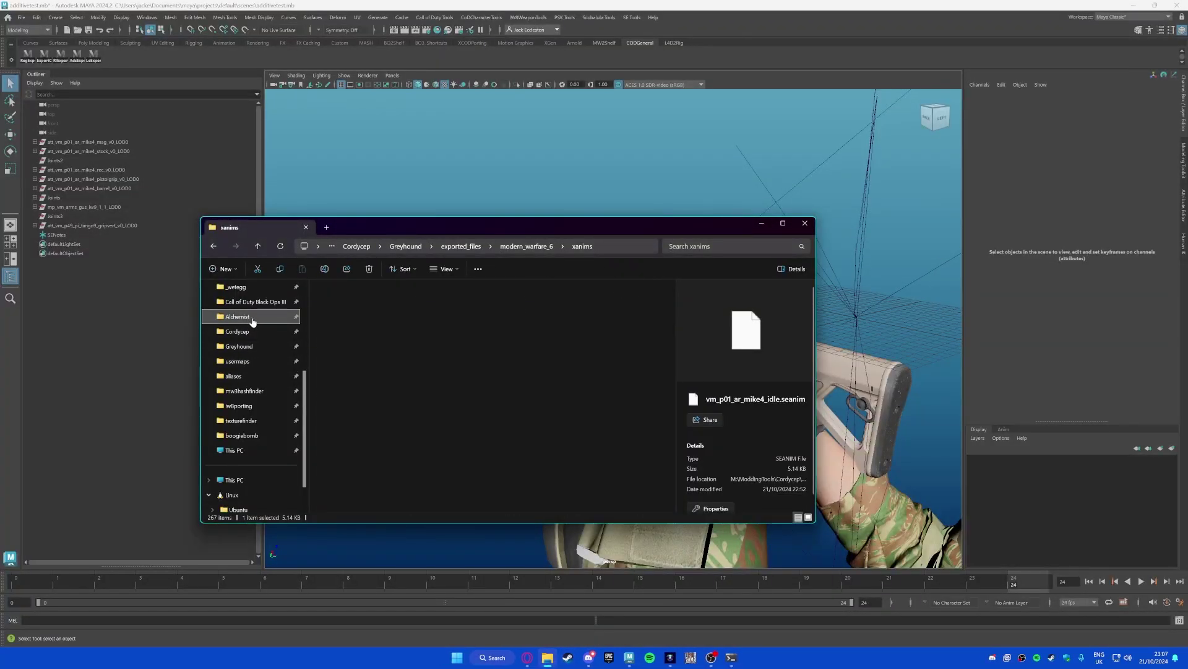
left_click(239, 316)
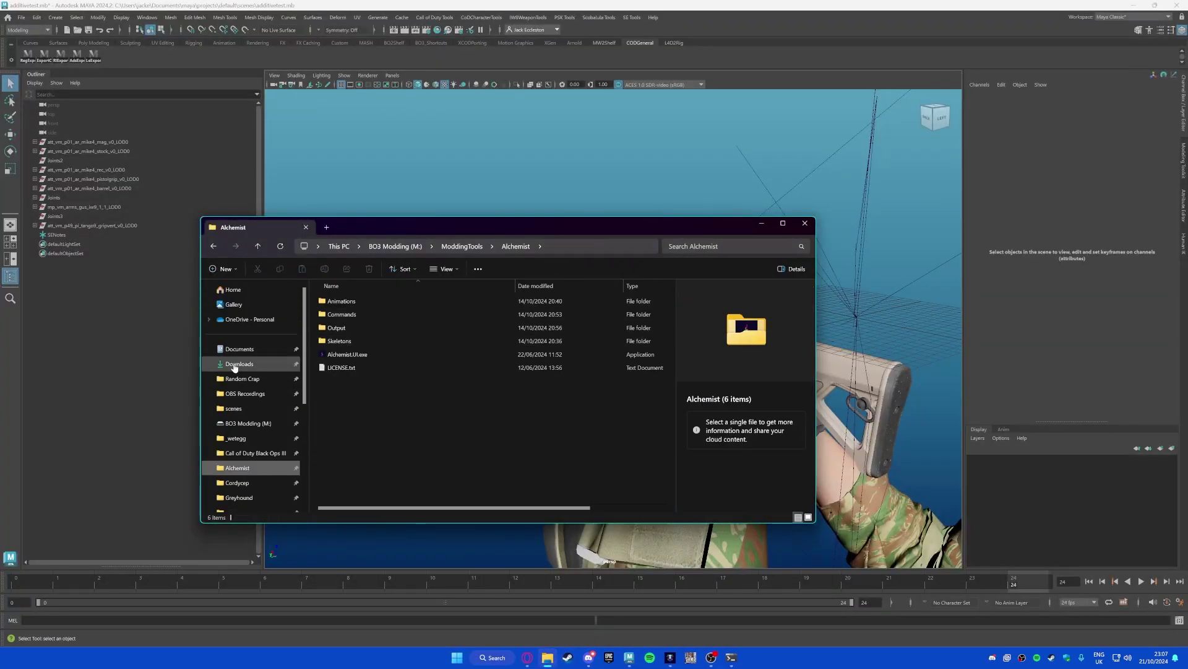
double_click(360, 314)
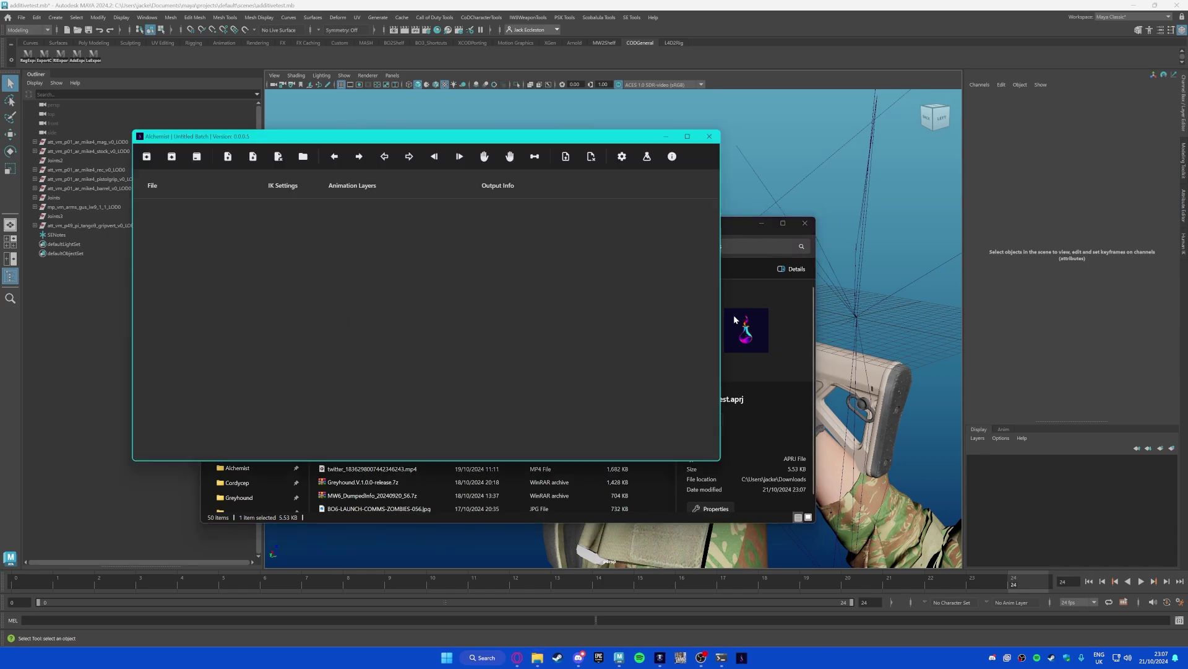
left_click_drag(344, 314, 196, 288)
Step: Add vm_p01_ar_mike4_idle.seanim from the xanims folder as a new entry and widen the File column to show the full paths
left_click(214, 246)
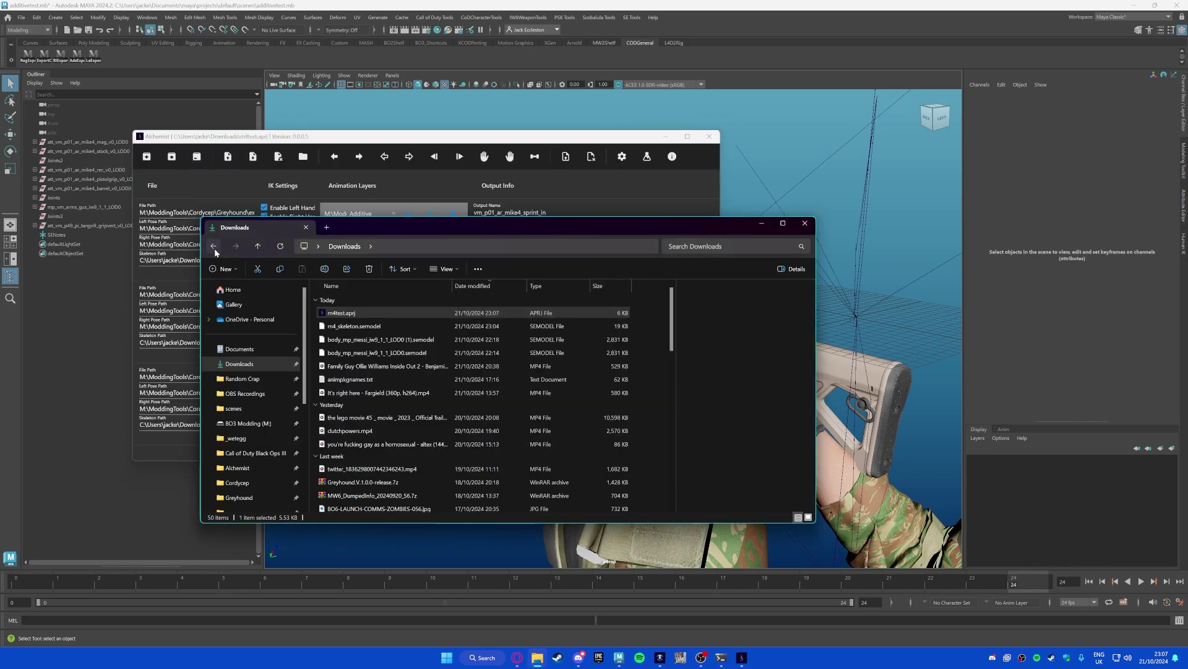
left_click(213, 246)
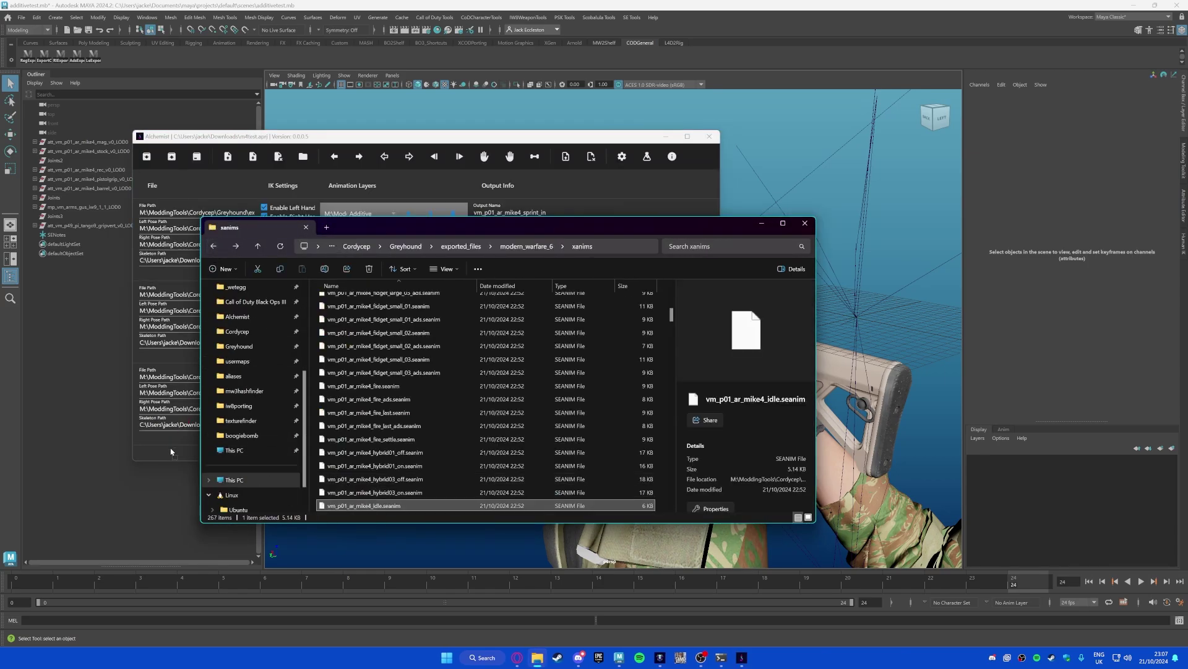
left_click(688, 137)
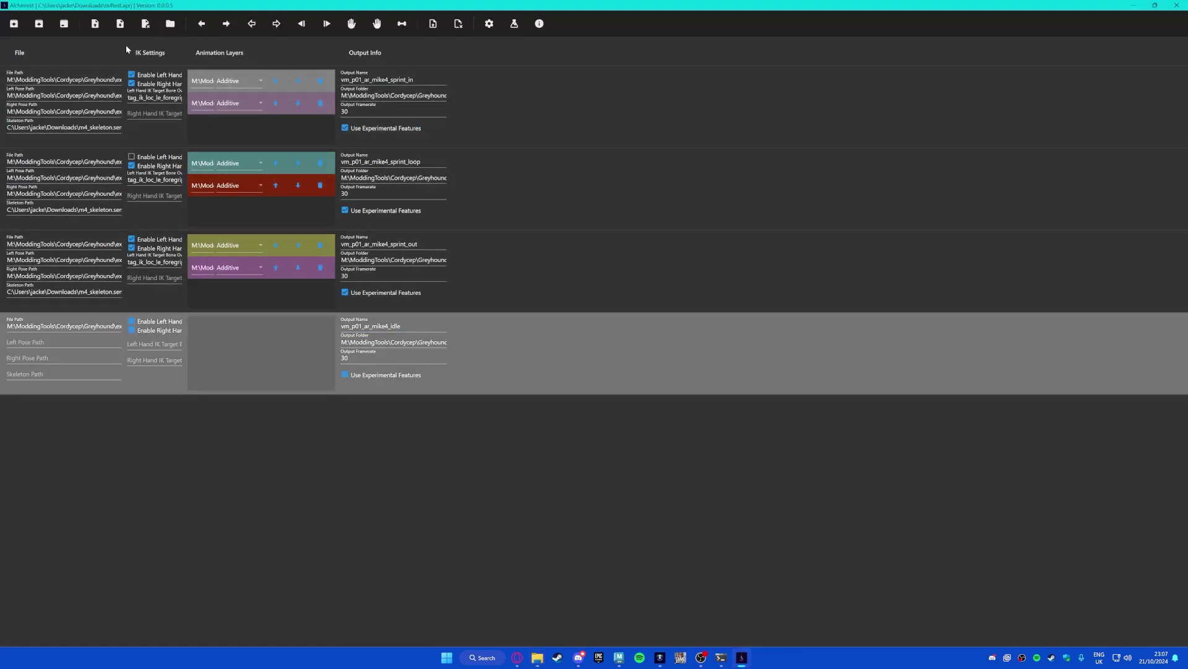
left_click_drag(129, 49, 377, 49)
Step: Copy the left pose path vm_p01_ar_mike4_pose_l_gripvert.seanim and right pose path vm_p01_ar_mike4_pose_r.seanim from the sprint-out entry into the new idle entry
key("alt+Tab")
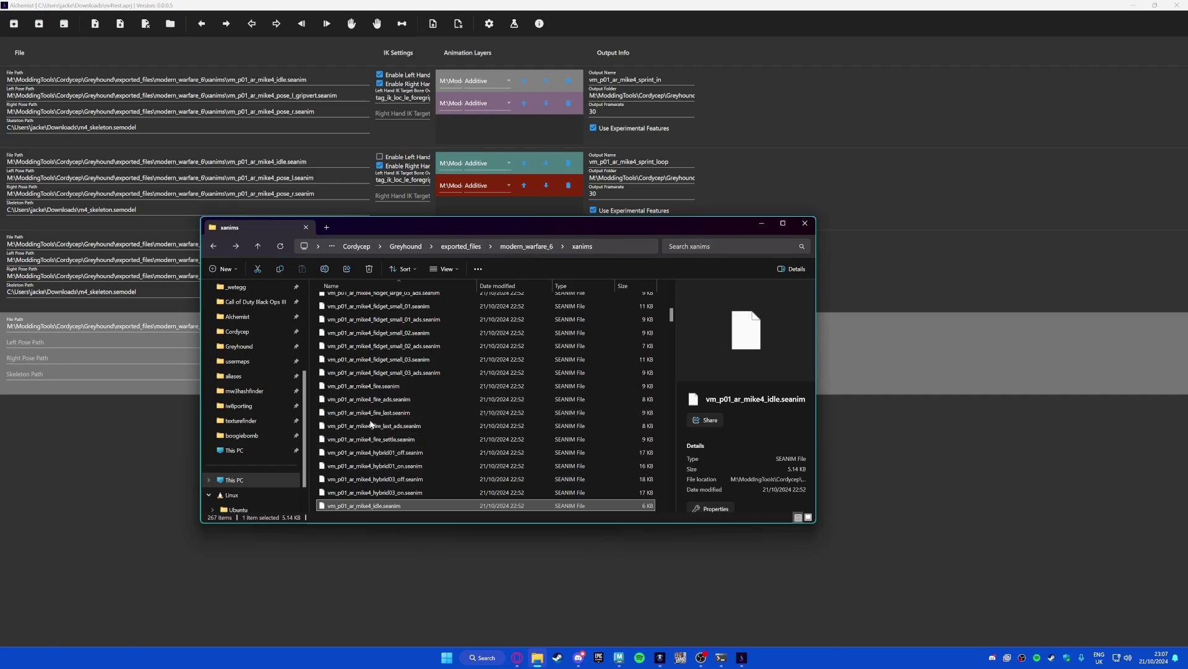
left_click(144, 437)
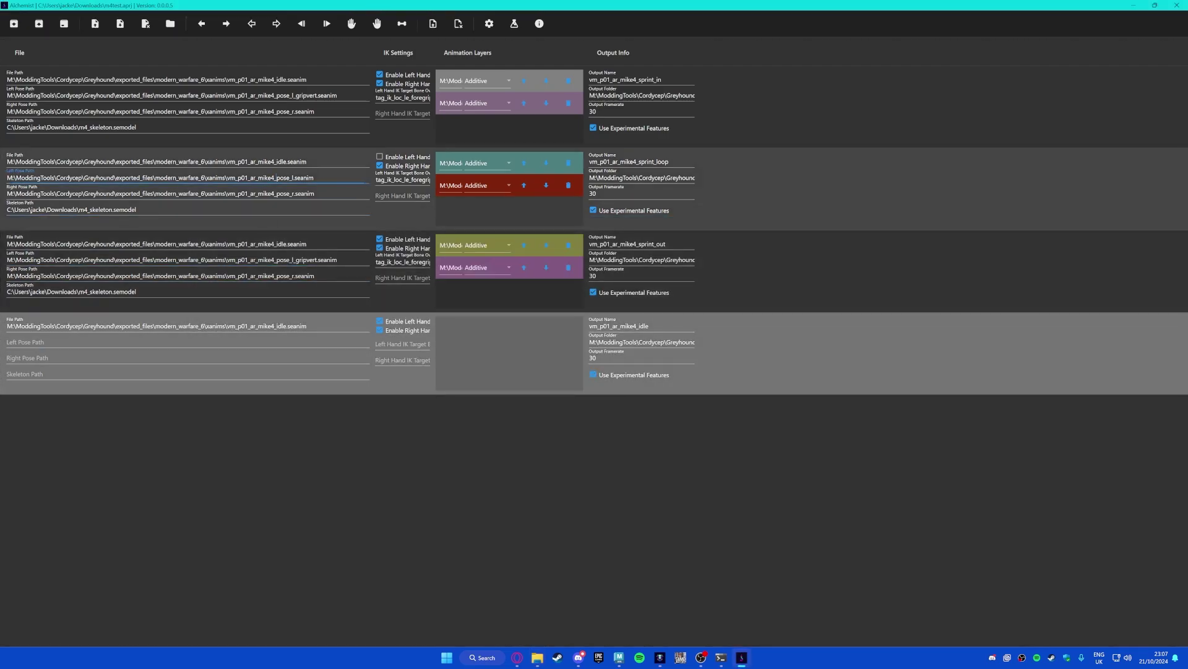
key("ctrl+a")
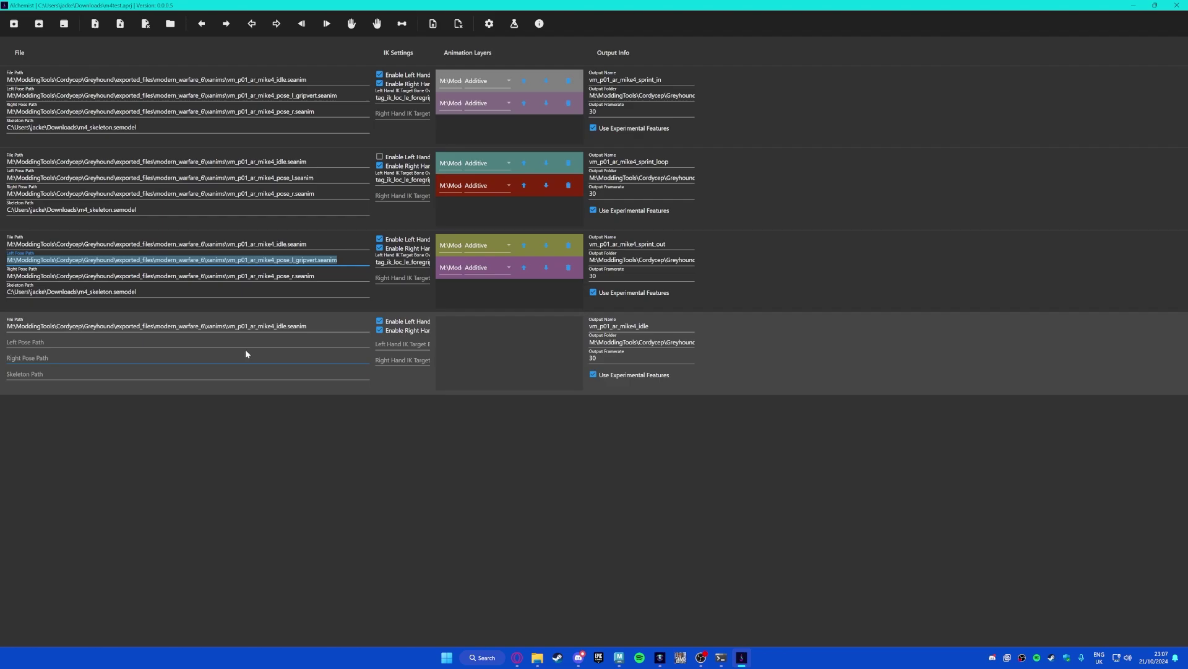
type("M:\\ModdingTools\\Cordycep\\Greyhound\\exported_files\\modern_warfare_6\\xanims\\vm_p01_ar_mike4_pose_l_gripvert.seanim")
left_click(263, 276)
key("ctrl+a")
key("ctrl+c")
left_click(264, 359)
key("ctrl+v")
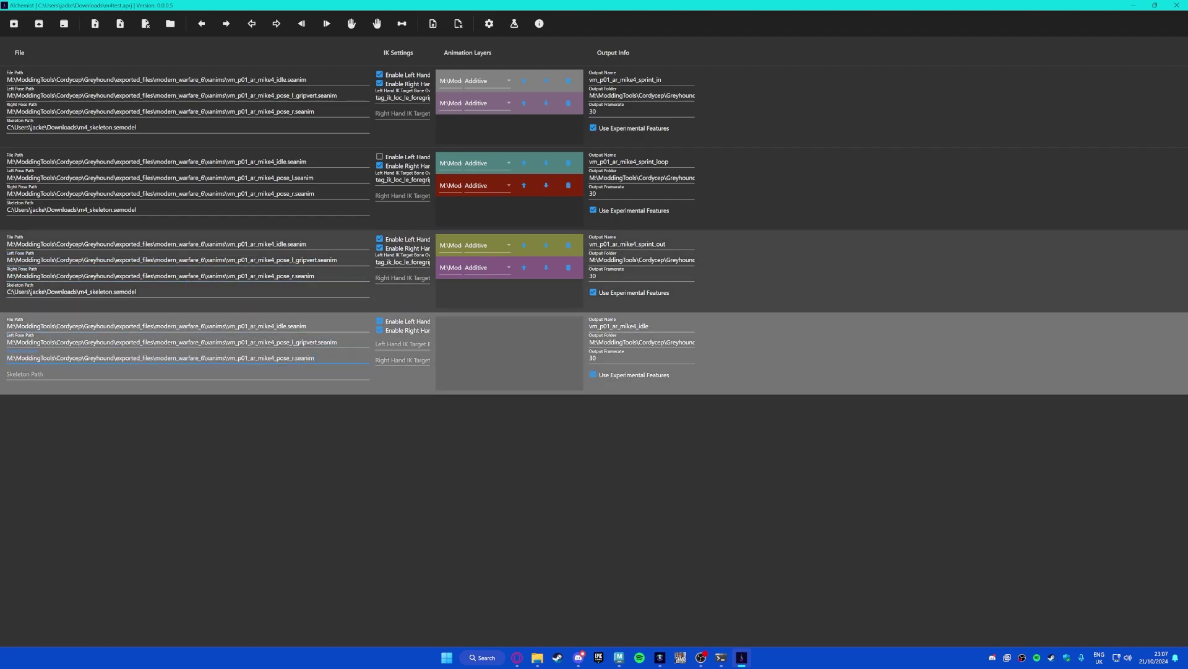
Step: Set the new idle entry's skeleton path to the m4_skeleton.semodel file used by the other entries
key("ctrl+a")
key("ctrl+c")
left_click(185, 374)
key("ctrl+v")
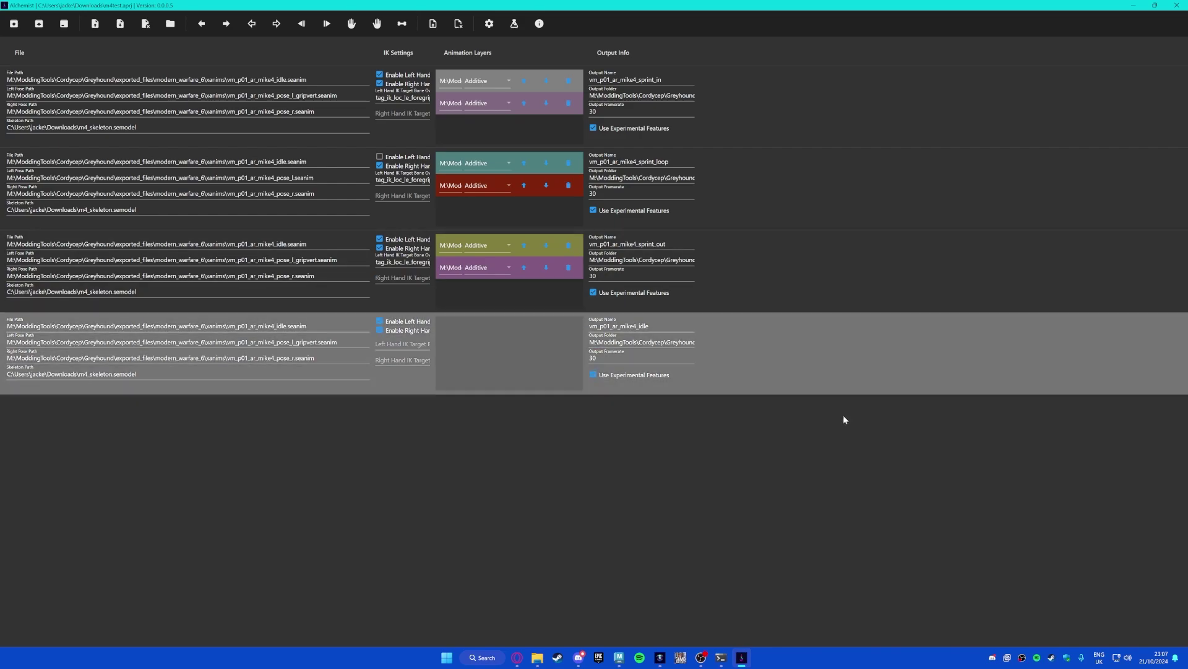
Step: Add vm_p01_ar_mike4_idle_active.seanim from the xanims folder as an additive layer on the new idle entry
left_click(537, 657)
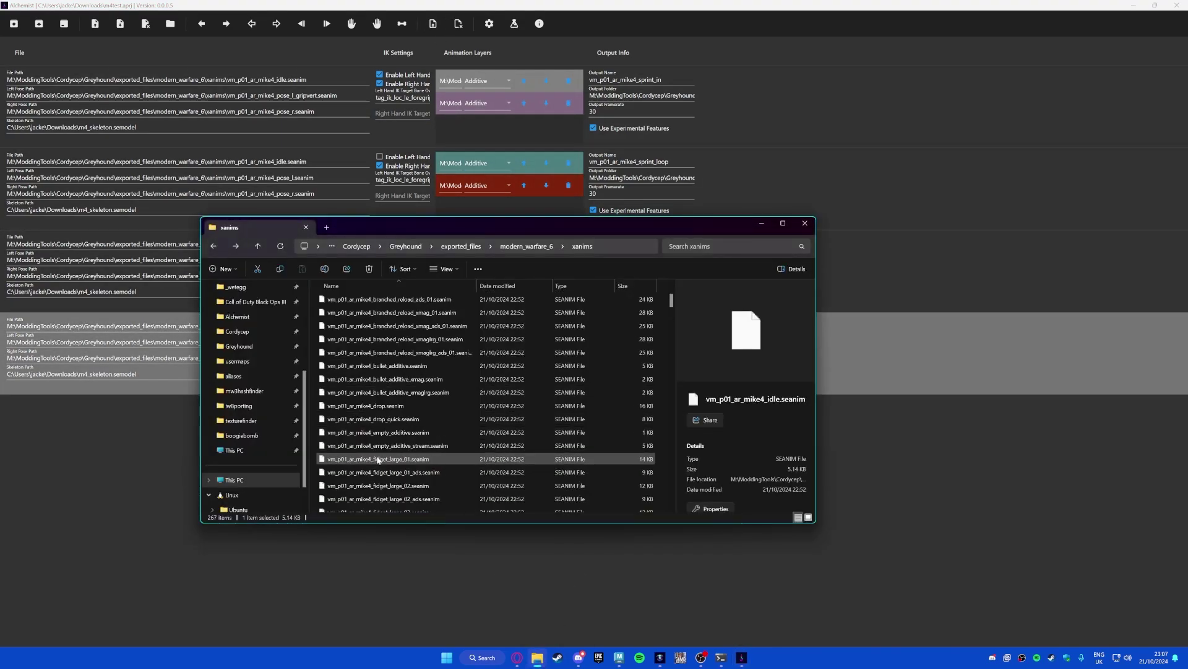
scroll(375, 458, "down", 3)
scroll(376, 402, "down", 3)
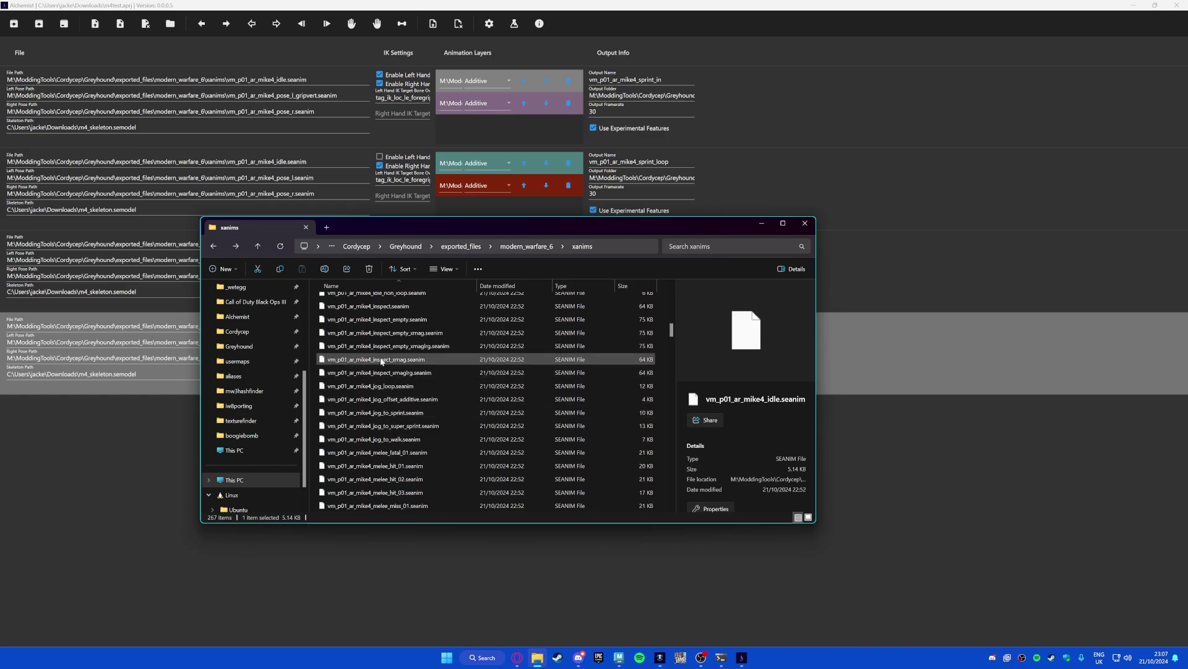
scroll(382, 381, "up", 2)
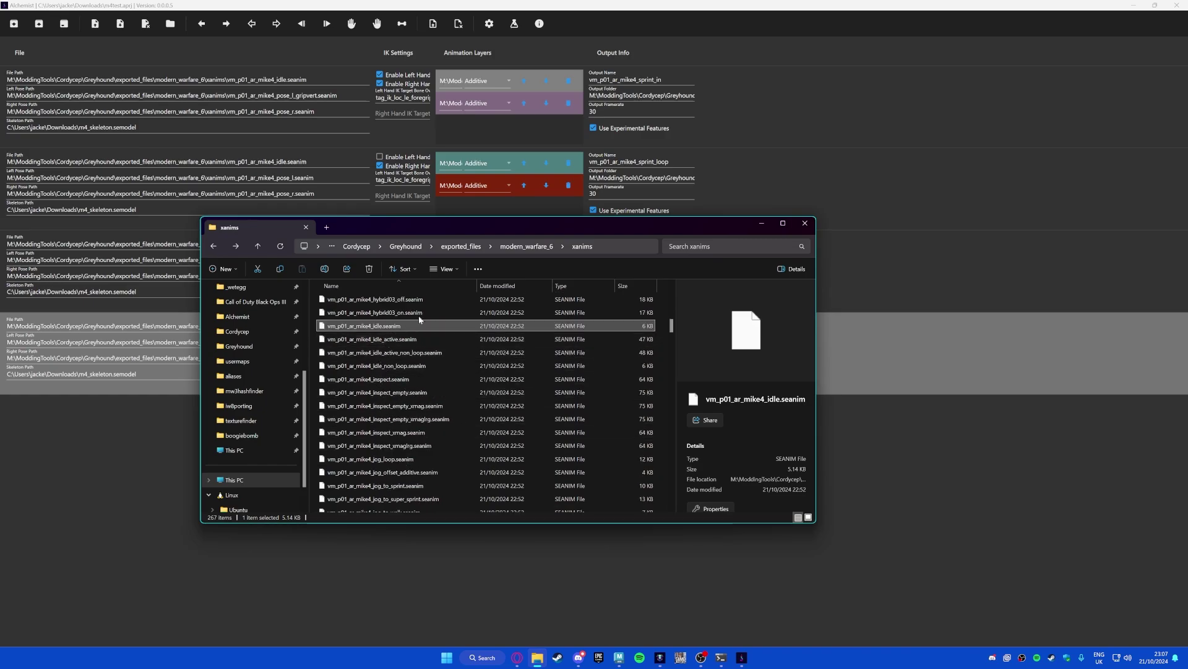
left_click_drag(489, 225, 797, 301)
left_click(682, 417)
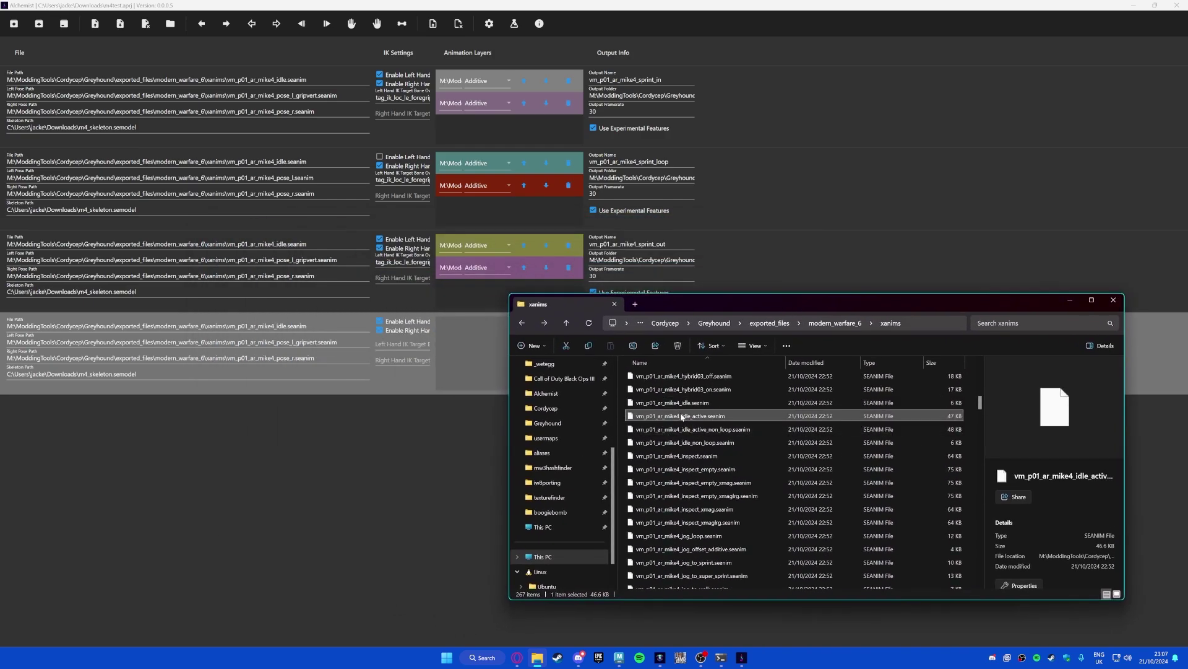
left_click_drag(536, 382, 474, 343)
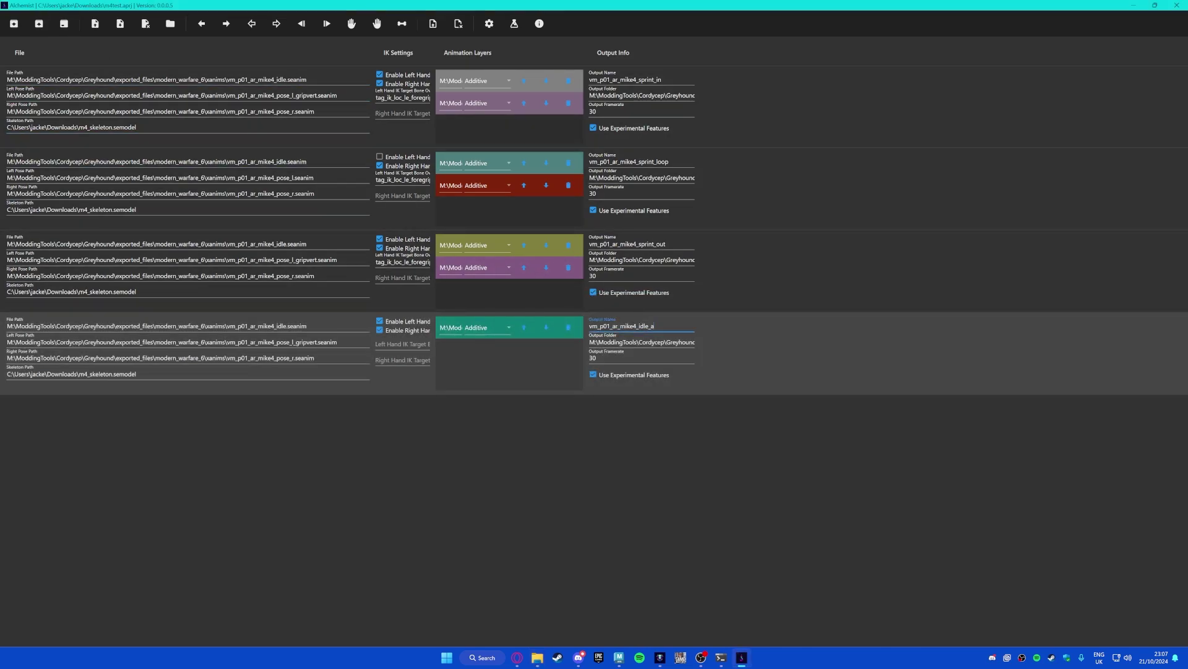
Step: Name the new entry's output vm_p01_ar_mike4_idle_active, fill in its output folder, and try to convert the batch
type("ve")
left_click(684, 260)
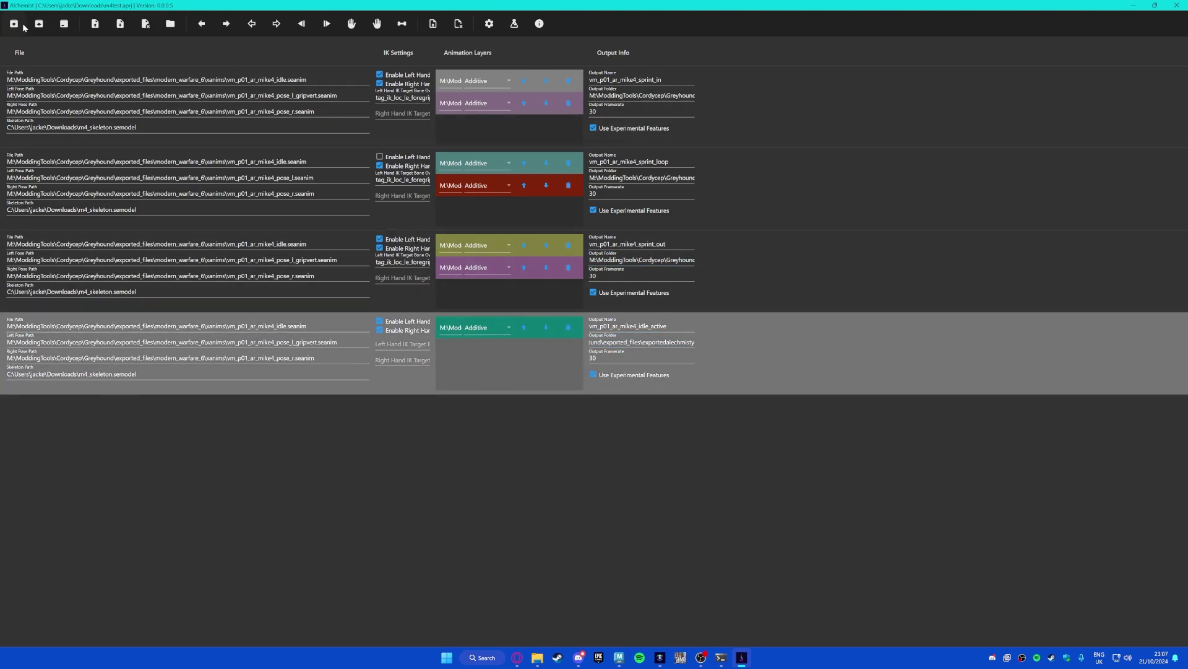
left_click(119, 26)
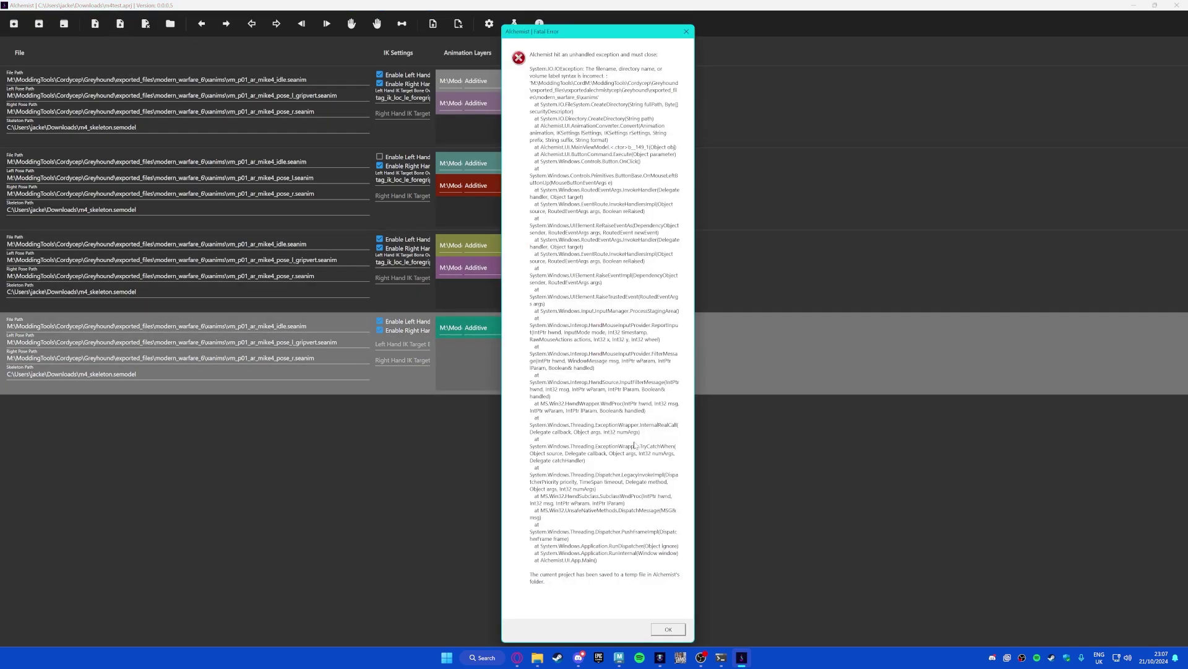
left_click(687, 35)
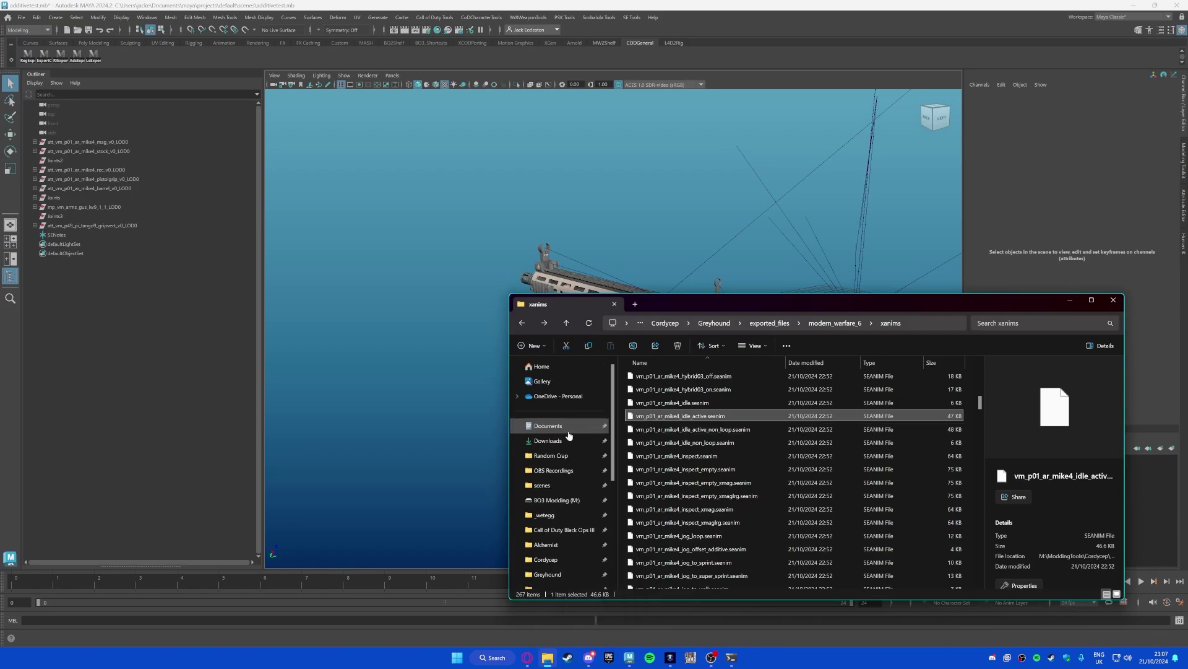
Step: Reopen m4test.aprj from the Downloads folder and widen the File, IK Settings and Animation Layers columns
left_click(569, 439)
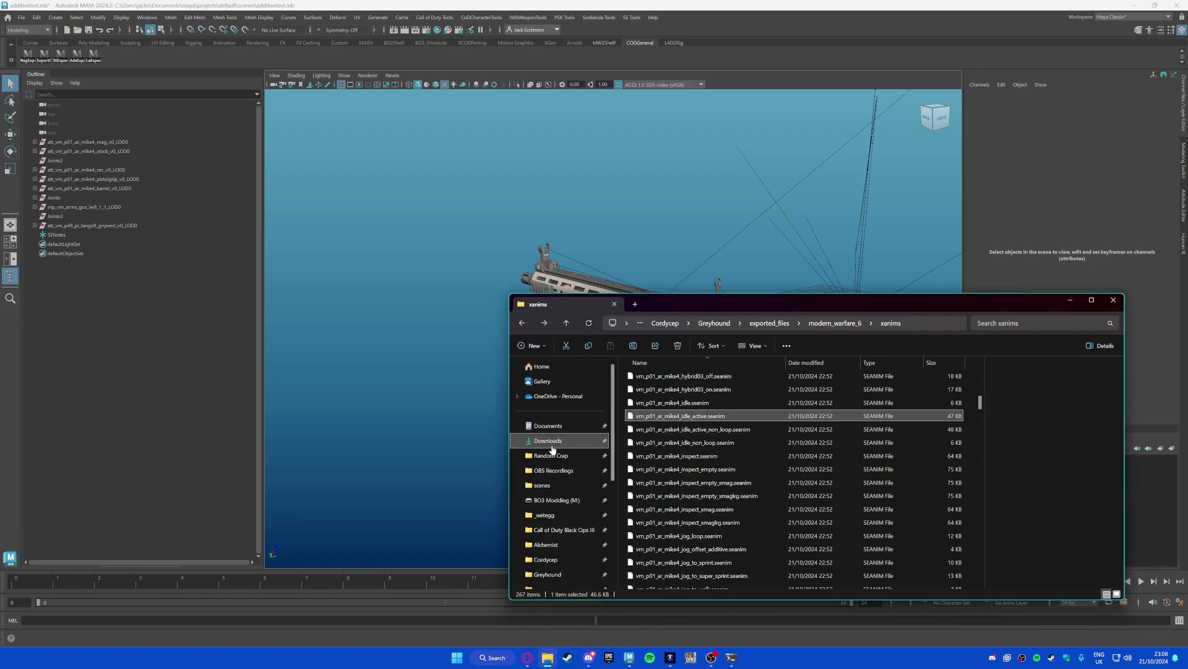
double_click(651, 403)
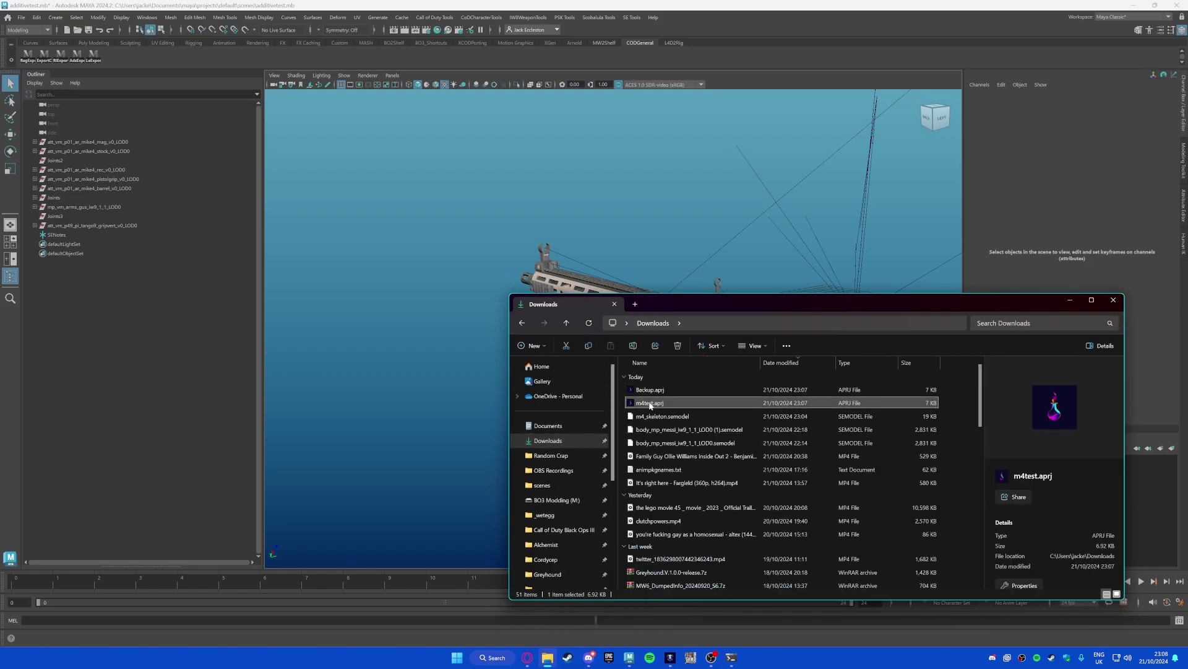
left_click(570, 20)
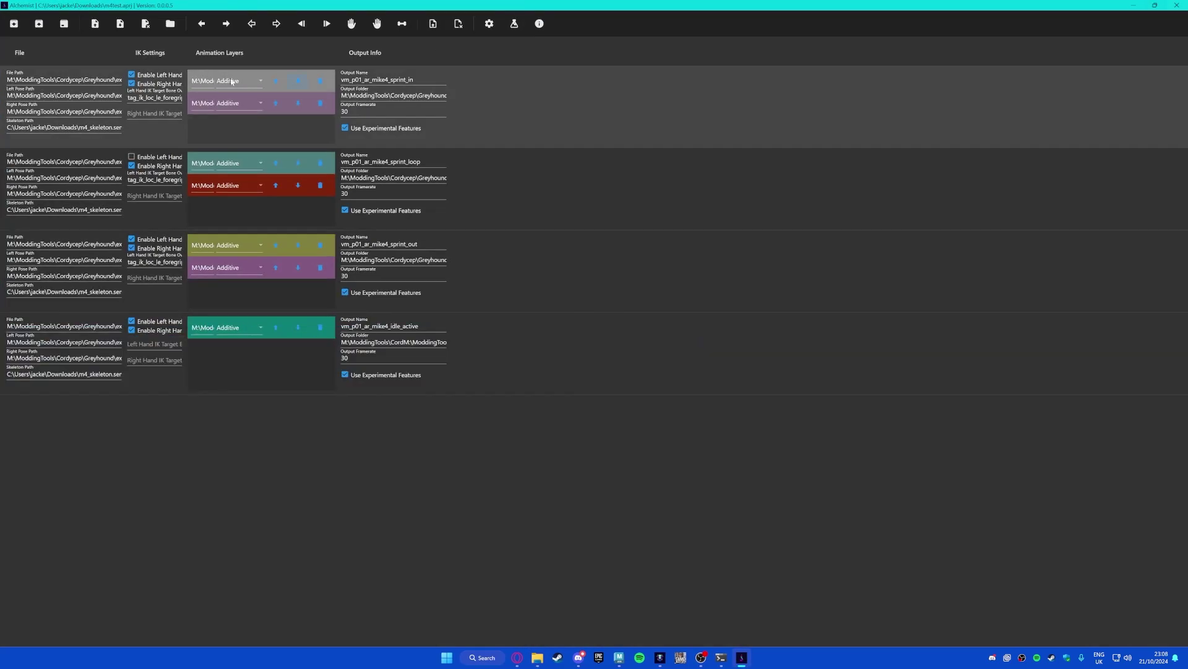
left_click_drag(121, 44, 410, 81)
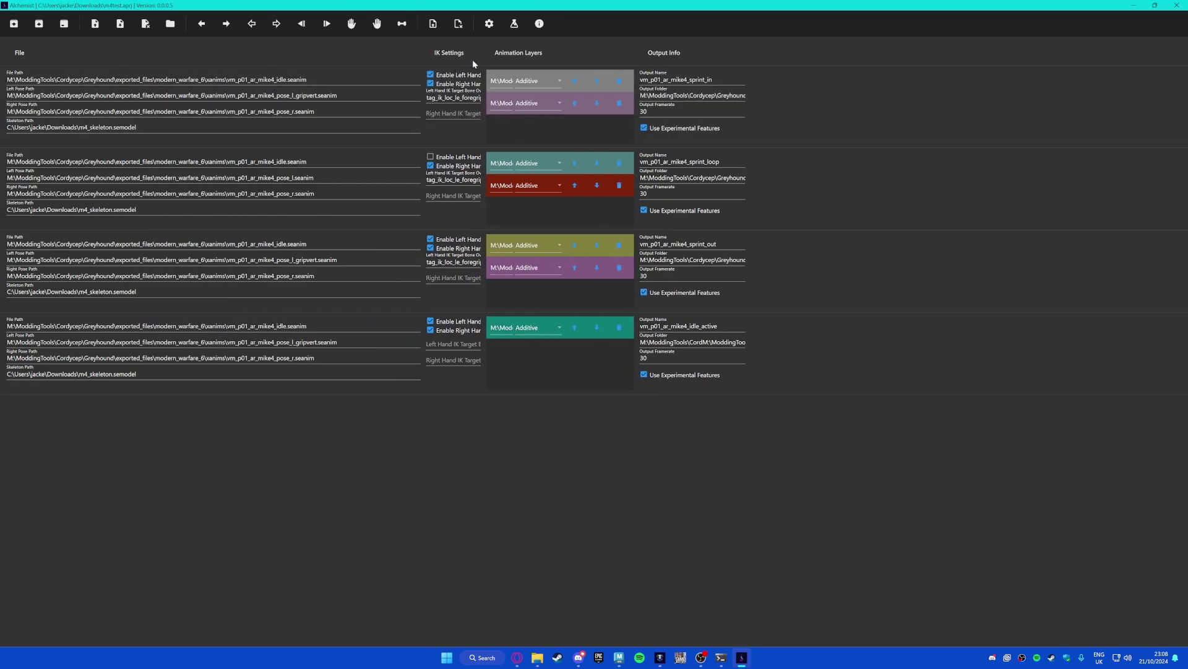
left_click_drag(481, 57, 582, 59)
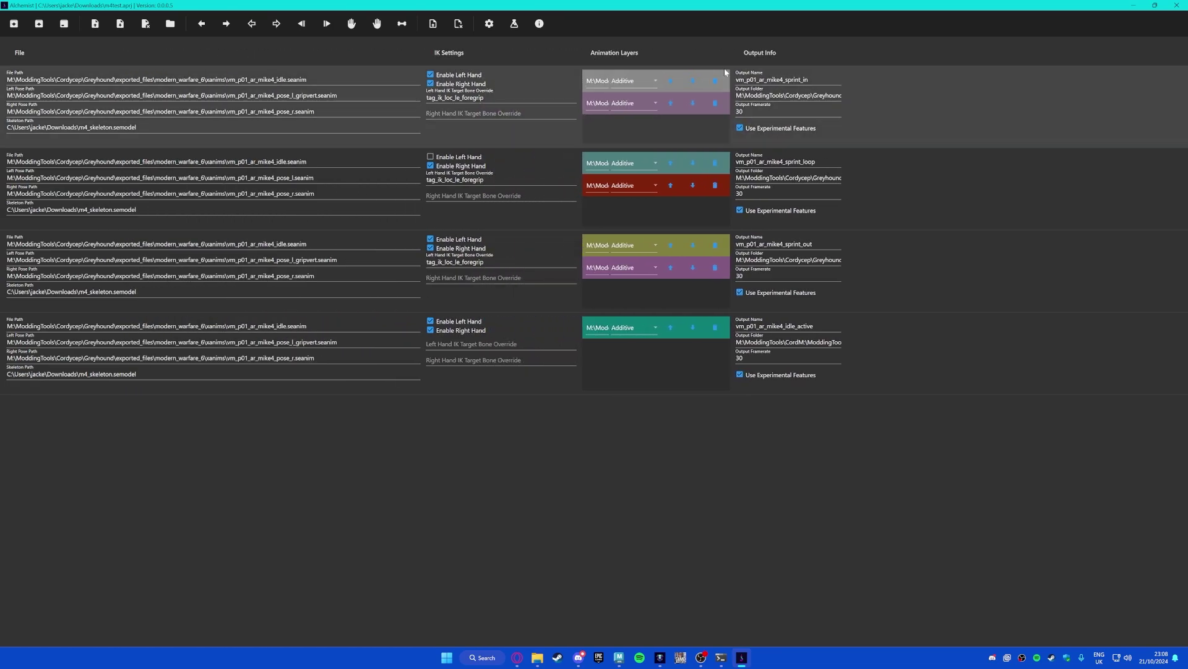
left_click_drag(728, 63, 1101, 87)
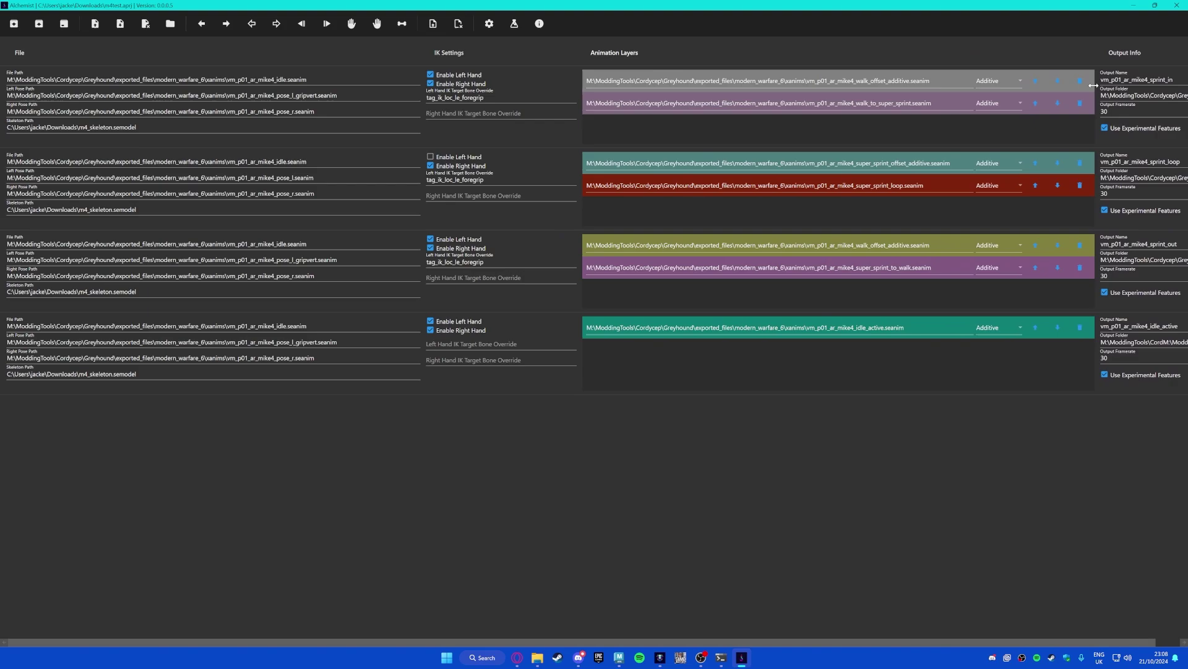
Step: Correct the idle active entry's output folder to match the sprint-out entry's exportedalechmist path
left_click_drag(1150, 342, 1186, 342)
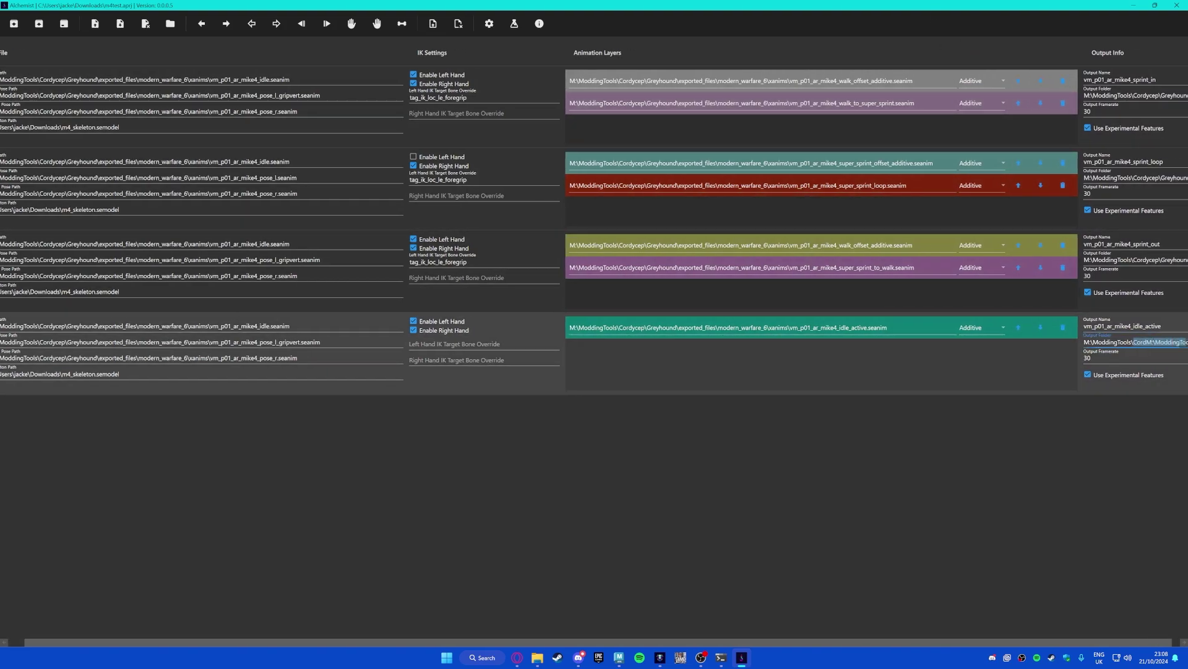
left_click(1132, 327)
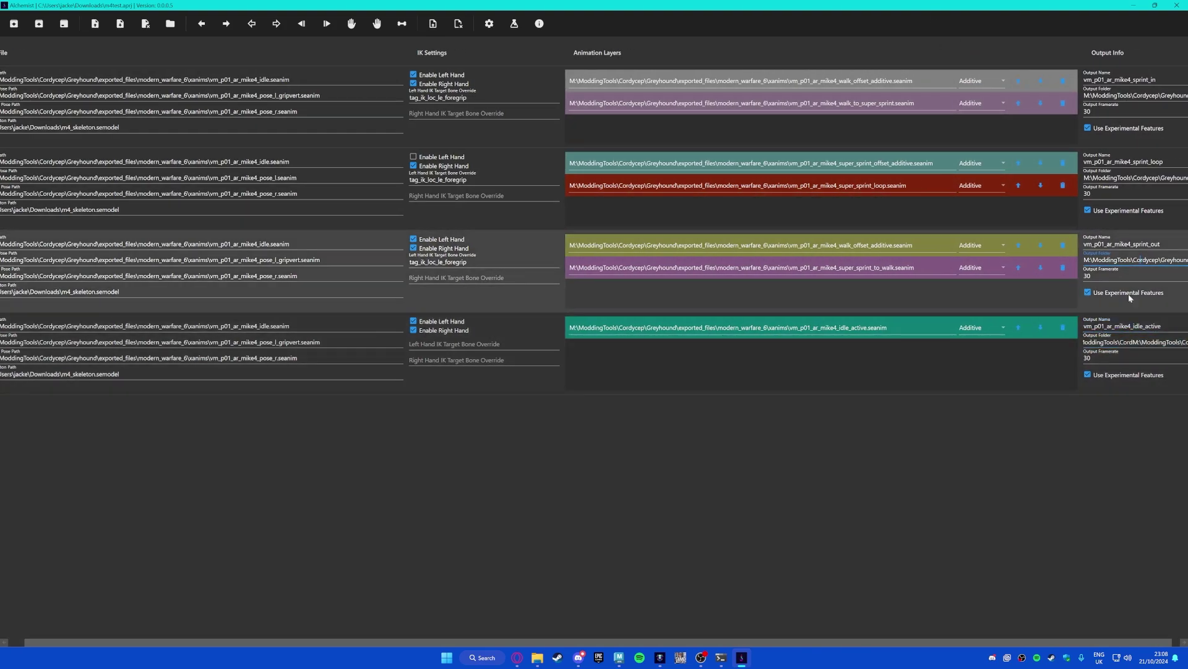
left_click_drag(1119, 342, 1186, 342)
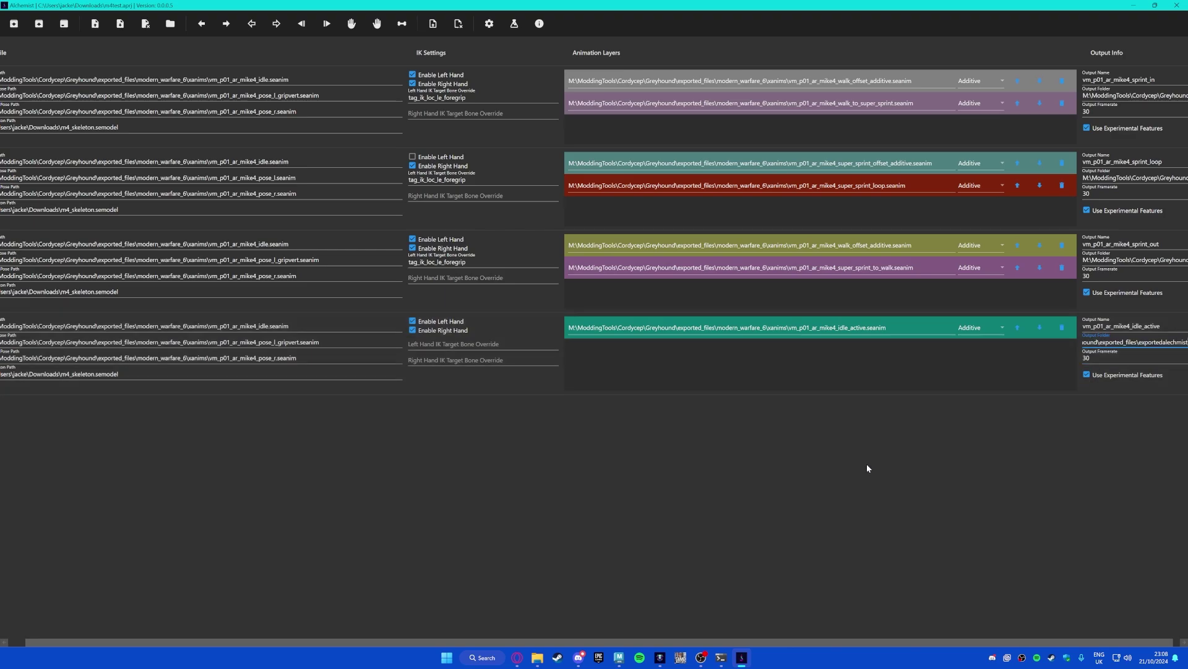
Step: Set the idle active entry's left hand IK target bone override to tag_ik_loc_le_foregrip and convert the batch
double_click(438, 262)
key("ctrl+c")
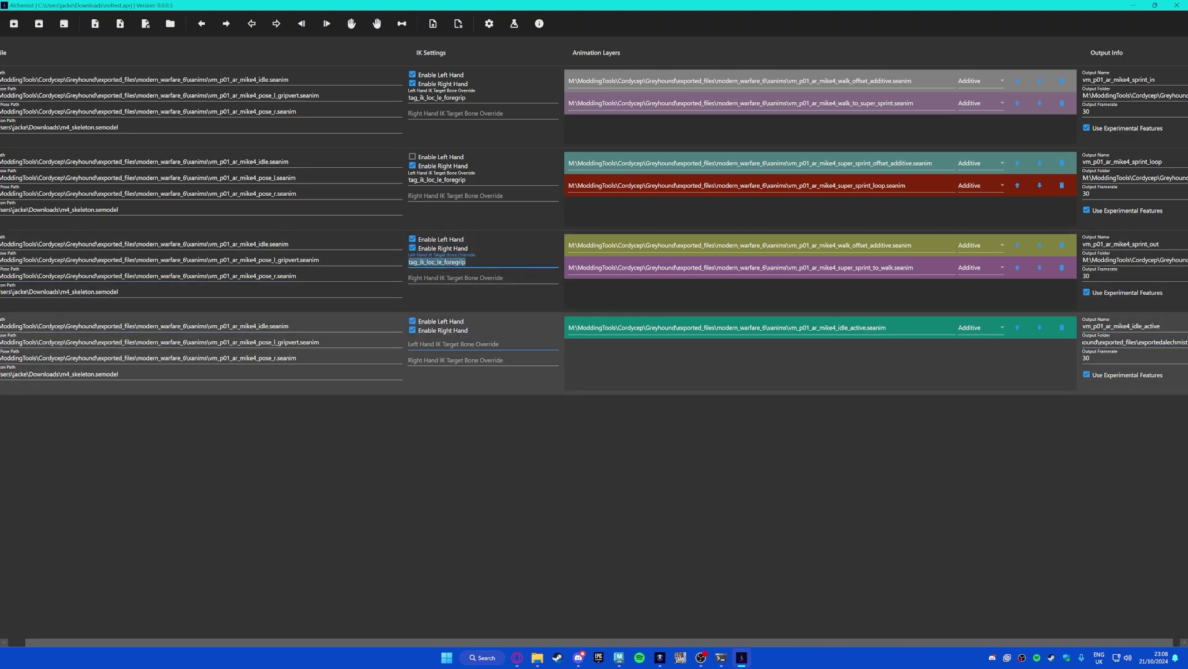
left_click(438, 344)
key("ctrl+v")
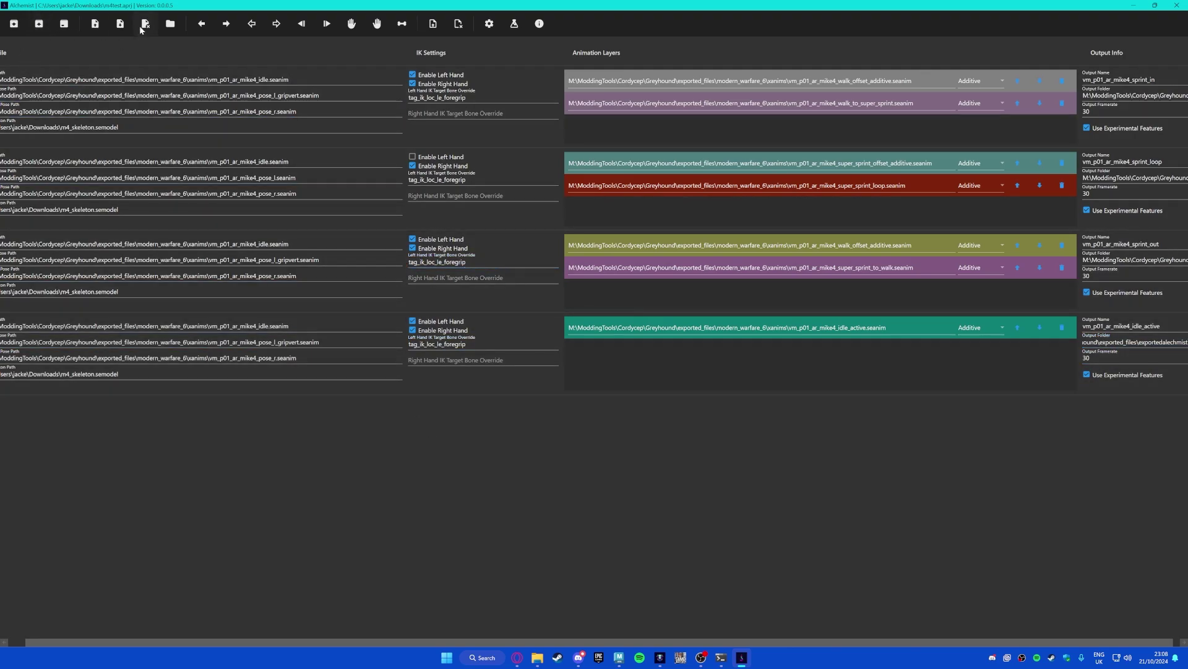
left_click(117, 25)
left_click(626, 364)
Step: Switch to Maya, import vm_p01_ar_mike4_idle_active.seanim from the exportedalechmist folder, and play it from the start of the timeline
left_click(619, 658)
left_click(538, 657)
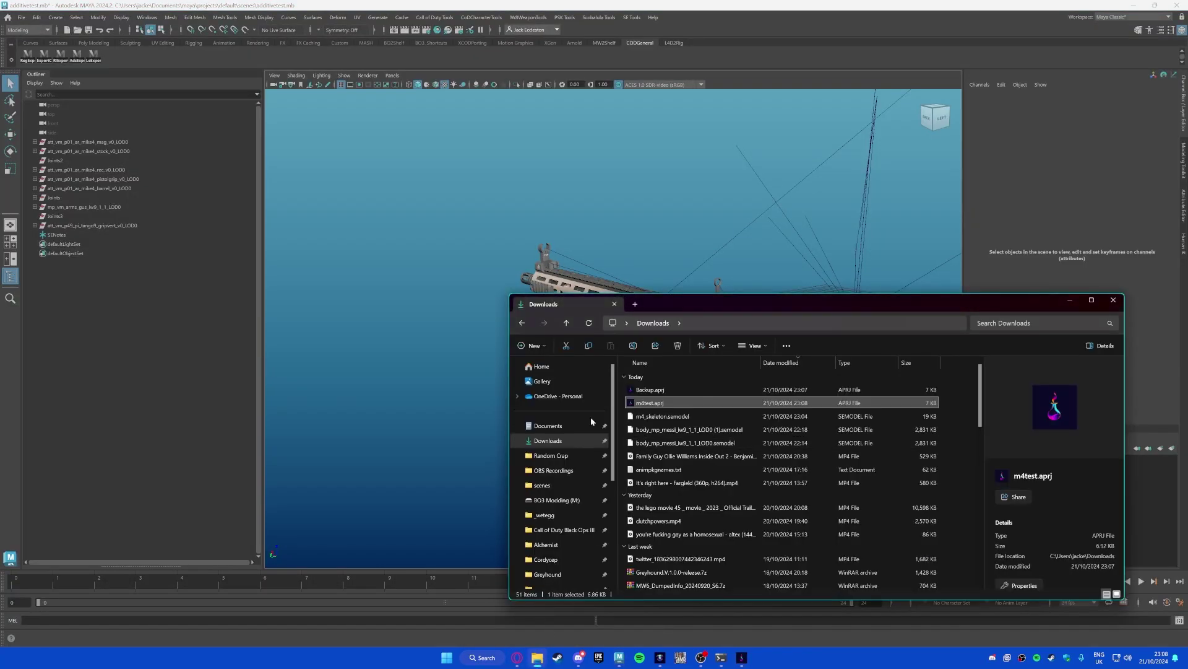
left_click(518, 327)
left_click(519, 326)
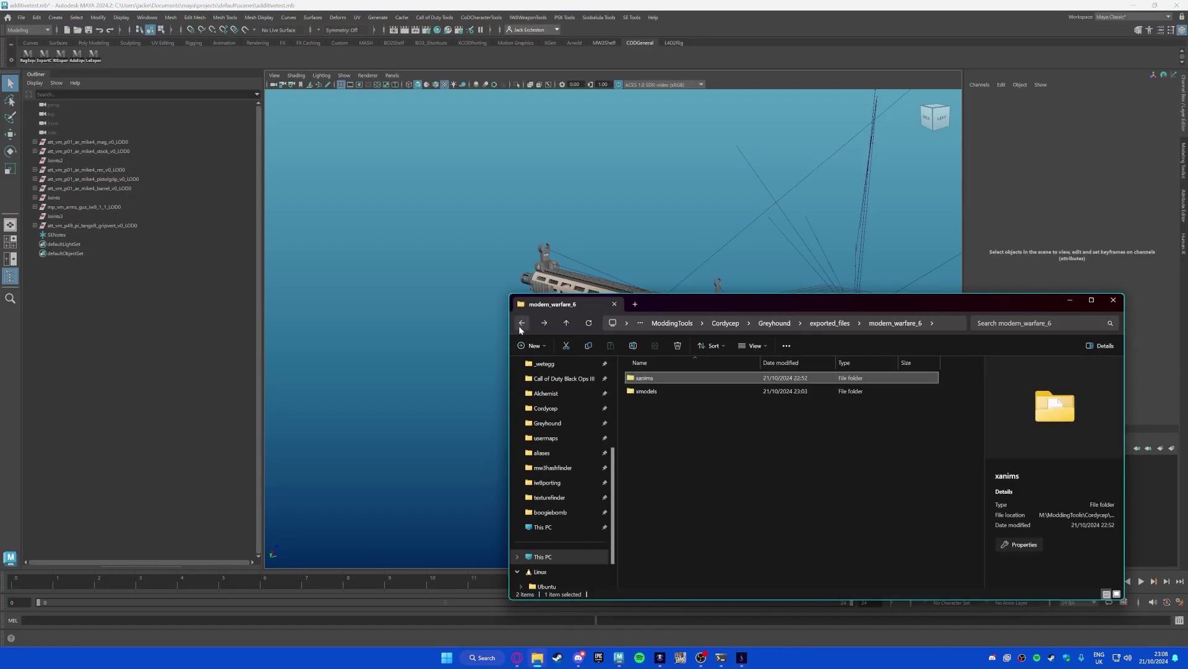
left_click(519, 326)
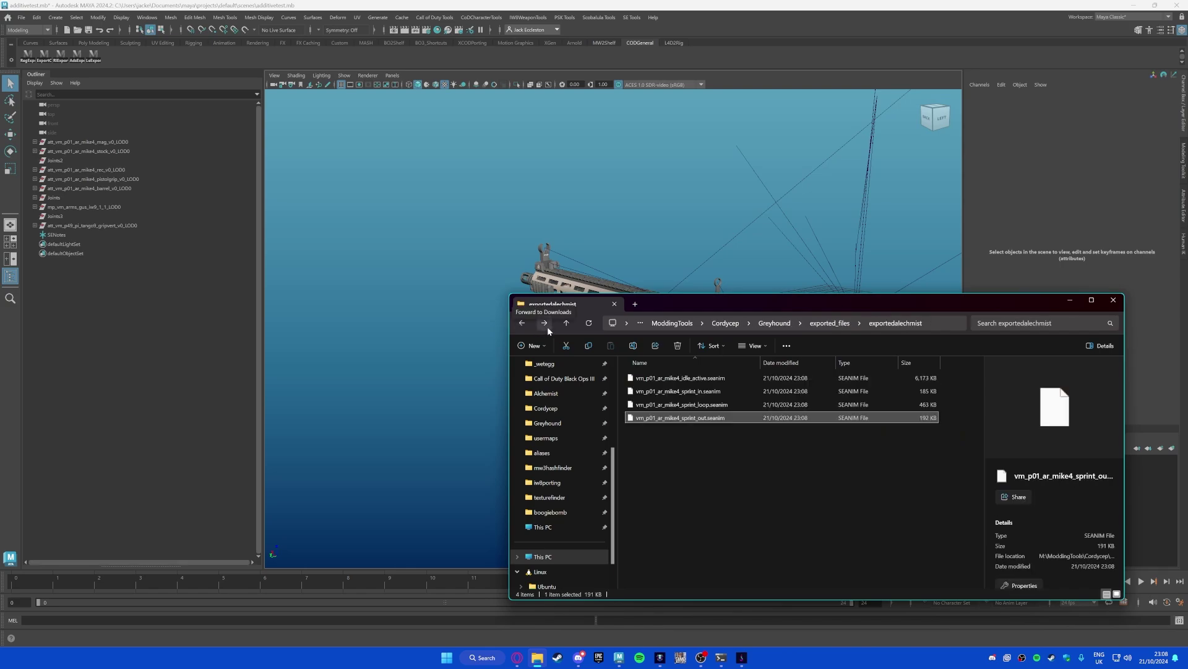
left_click_drag(682, 378, 416, 307)
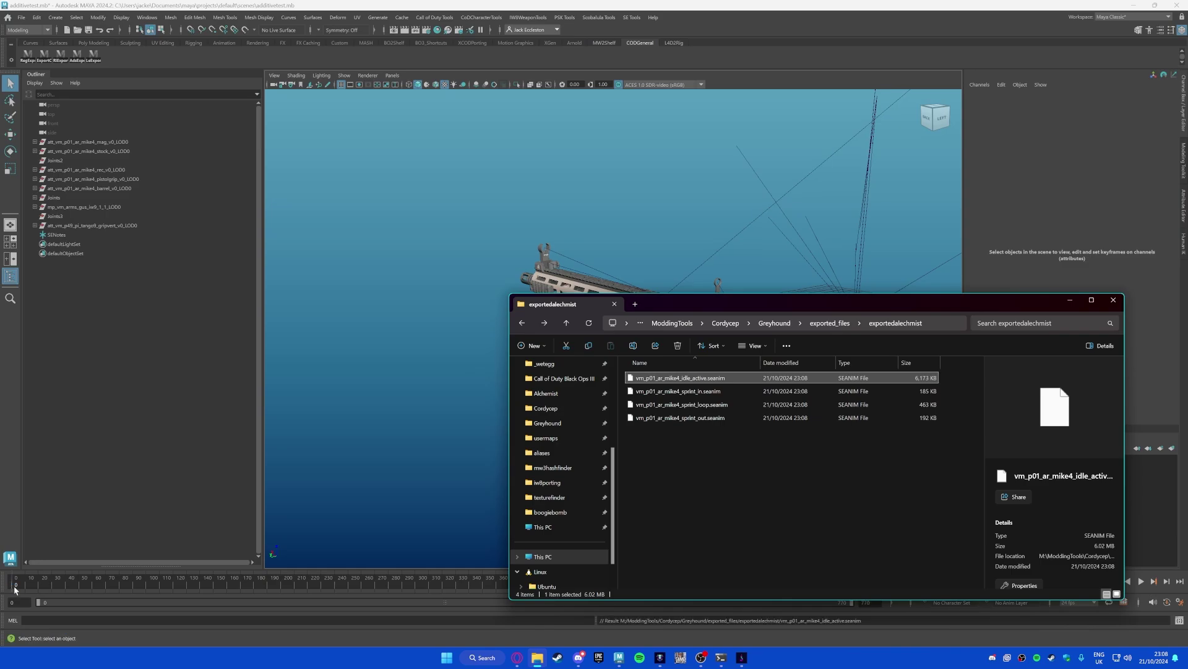
left_click(9, 588)
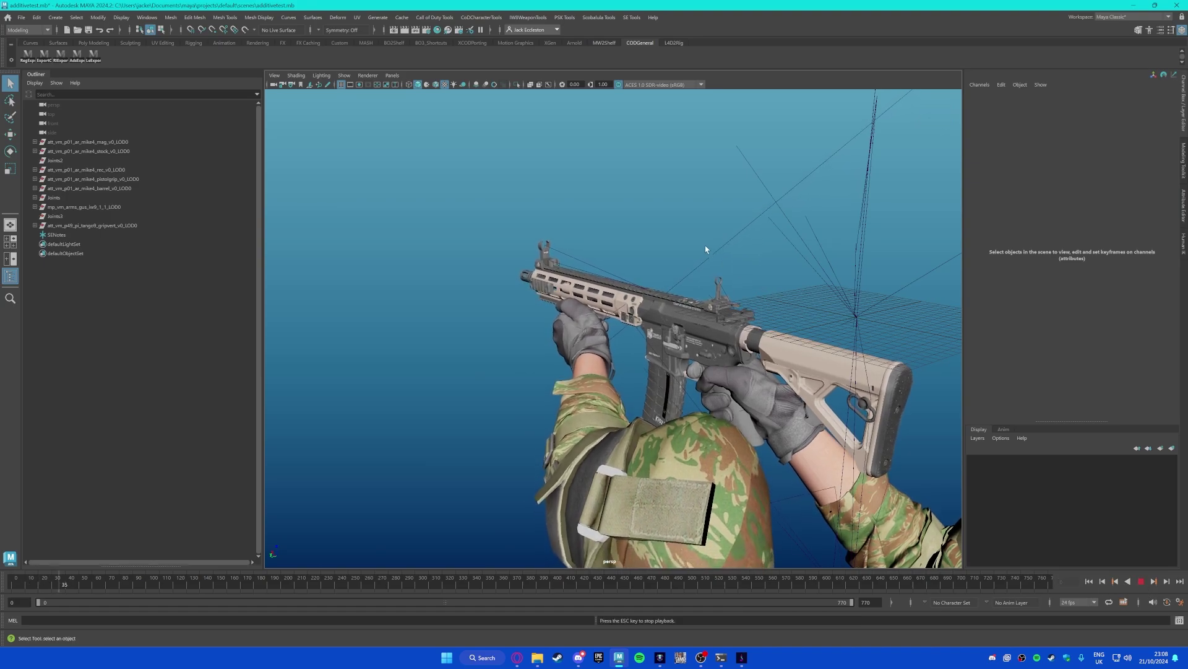
Step: Examine the left hand's hold on the vertical grip up close from both sides and from behind the stock while the idle animation plays
left_click_drag(705, 246, 775, 243, "alt")
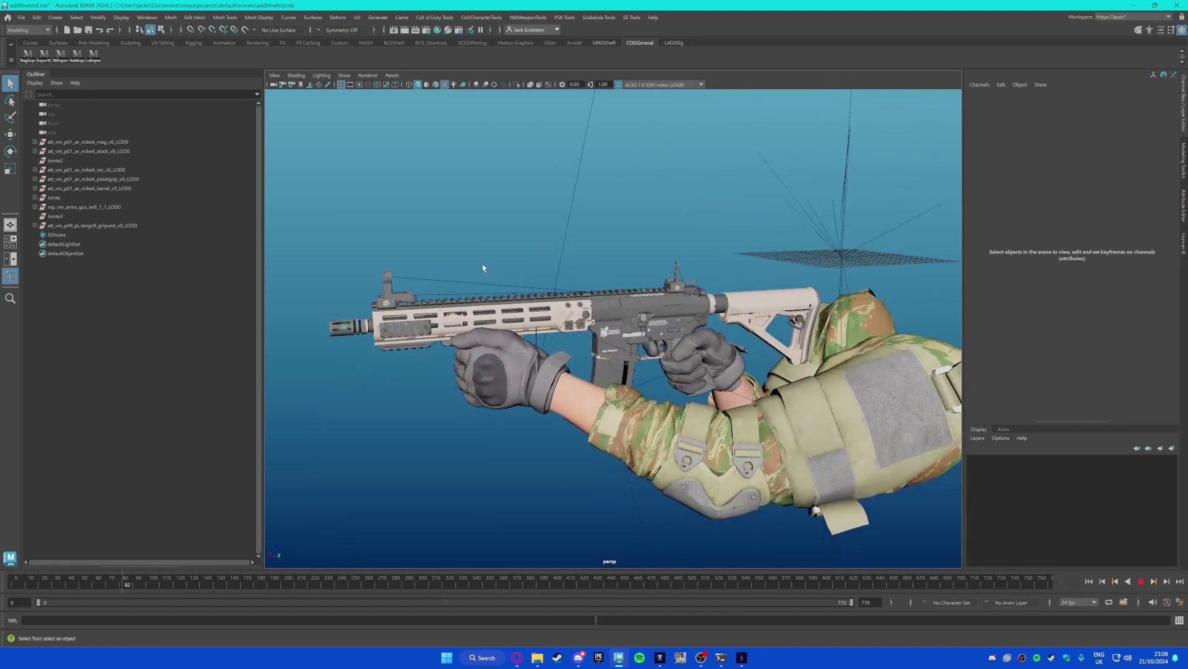
scroll(546, 359, "up", 3)
left_click_drag(546, 359, 621, 352, "alt")
right_click_drag(621, 352, 708, 464, "alt")
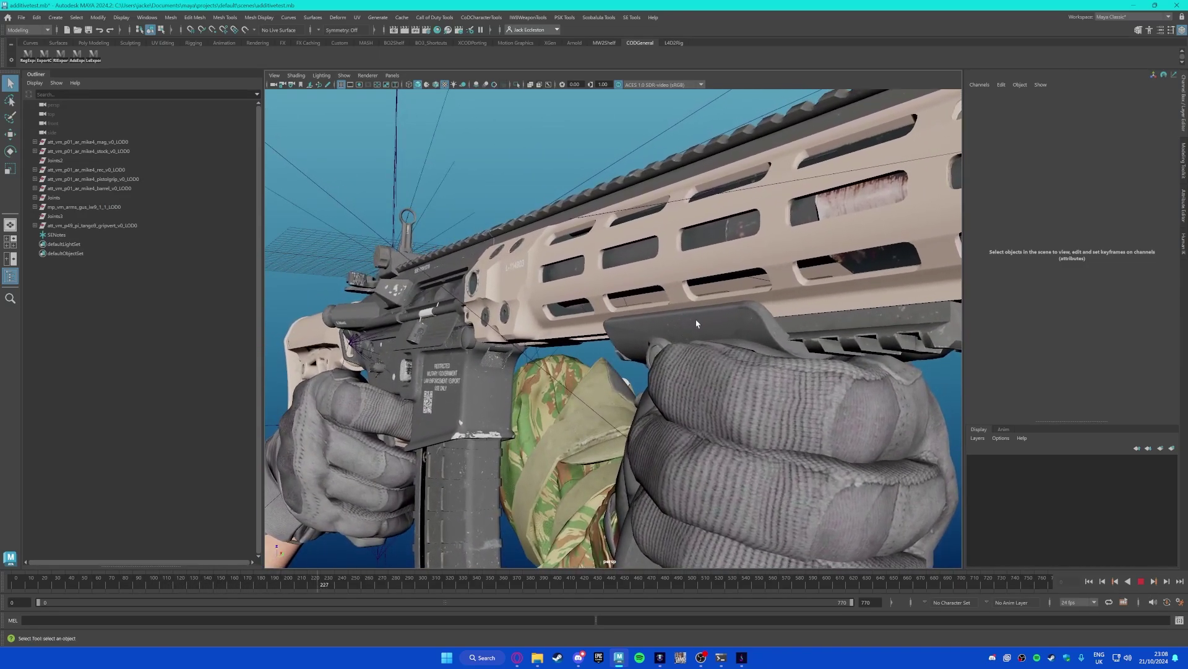
left_click_drag(686, 331, 629, 330, "alt")
middle_click_drag(627, 247, 775, 203, "alt")
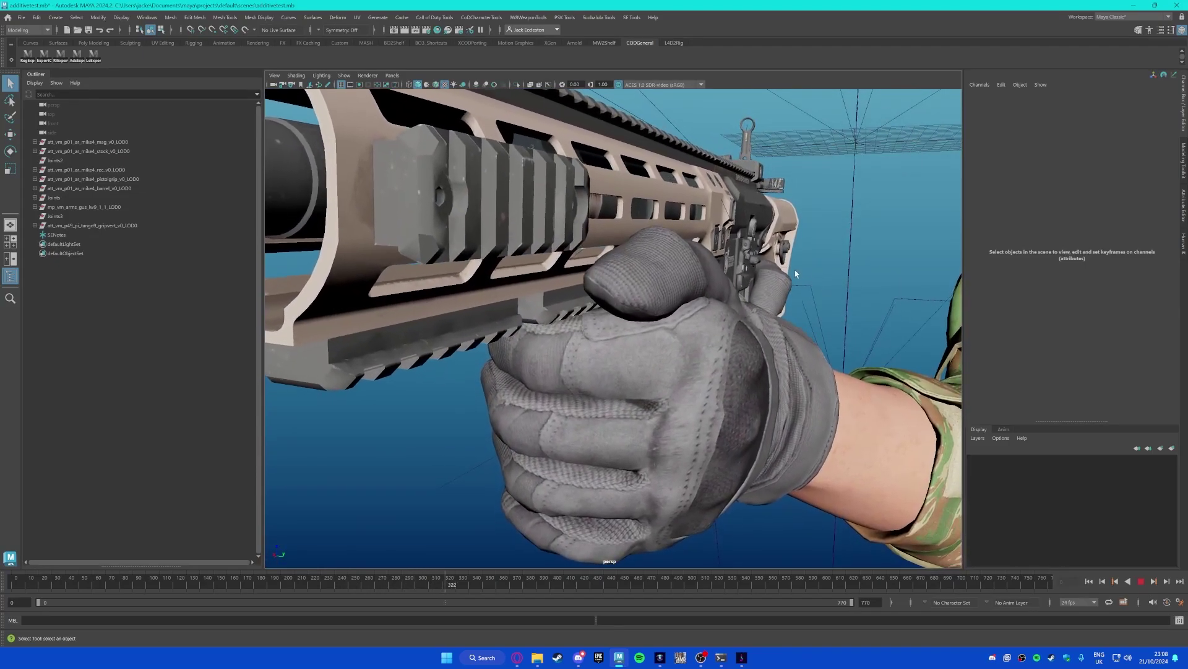
left_click_drag(767, 272, 731, 278, "alt")
right_click_drag(732, 278, 667, 217, "alt")
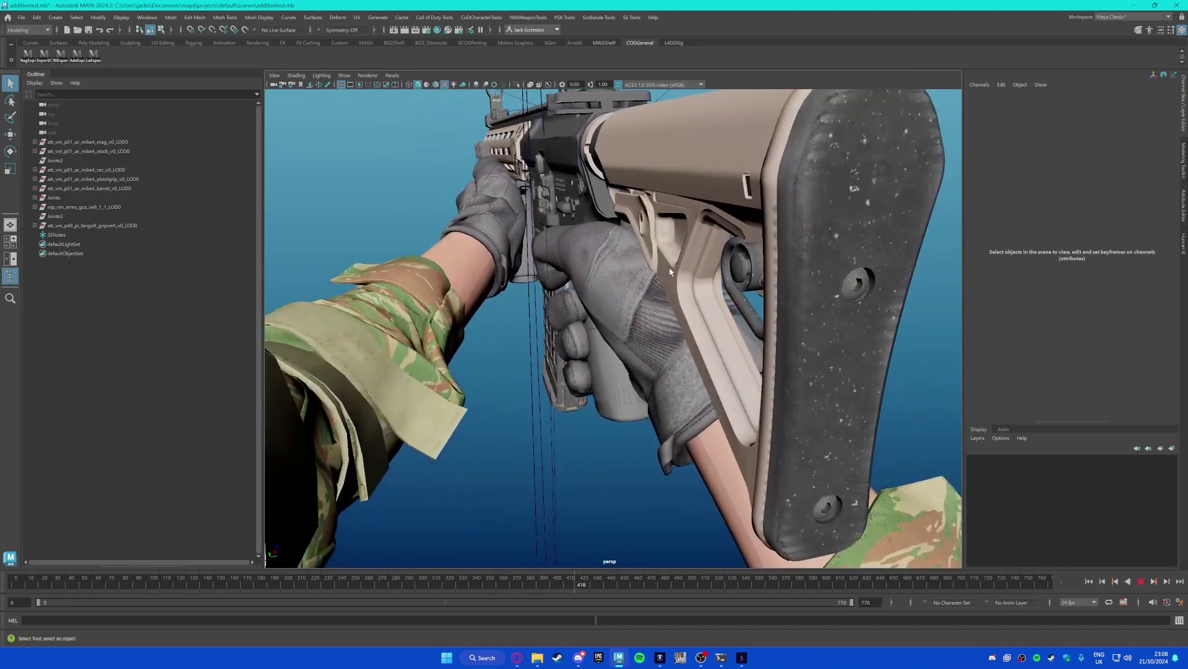
Step: Stop the playback and examine the overall pose of the rifle, left hand and arm from the side and front
mouse_move(548, 296)
left_mouse_down("alt")
mouse_move(513, 251)
mouse_move(532, 279)
left_mouse_up("alt")
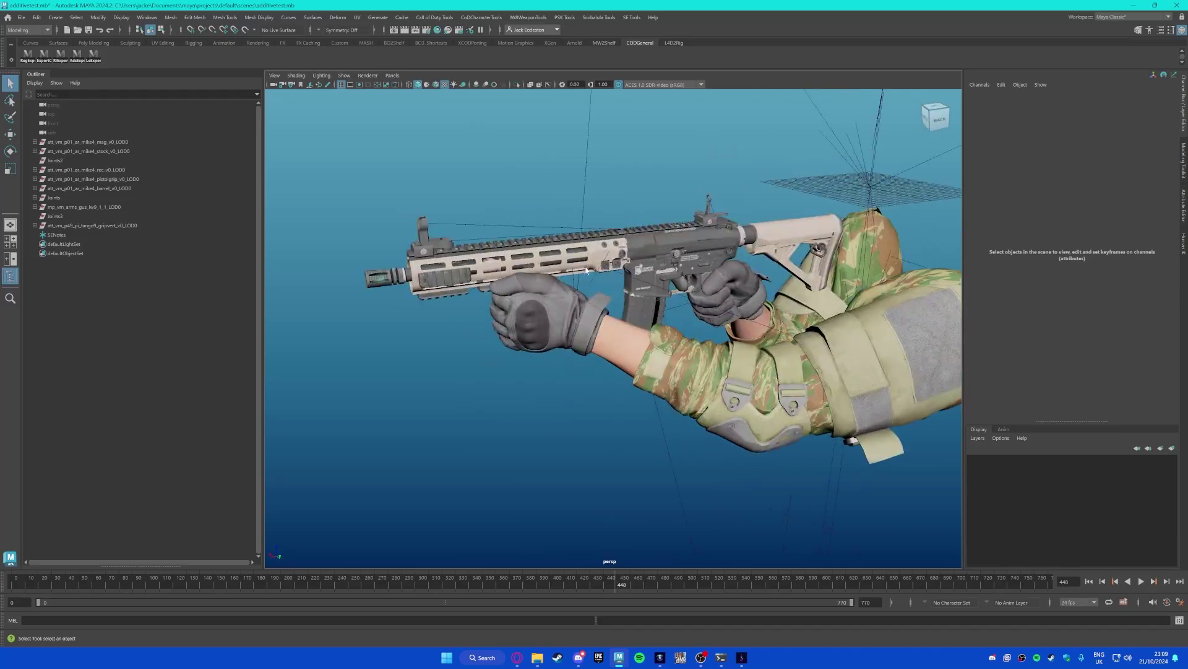
right_click_drag(532, 279, 563, 344, "alt")
left_click_drag(563, 345, 557, 384, "alt")
right_click_drag(557, 384, 554, 379, "alt")
left_click_drag(554, 378, 651, 391, "alt")
mouse_move(661, 390)
left_mouse_down("alt")
mouse_move(603, 398)
mouse_move(645, 378)
left_mouse_up("alt")
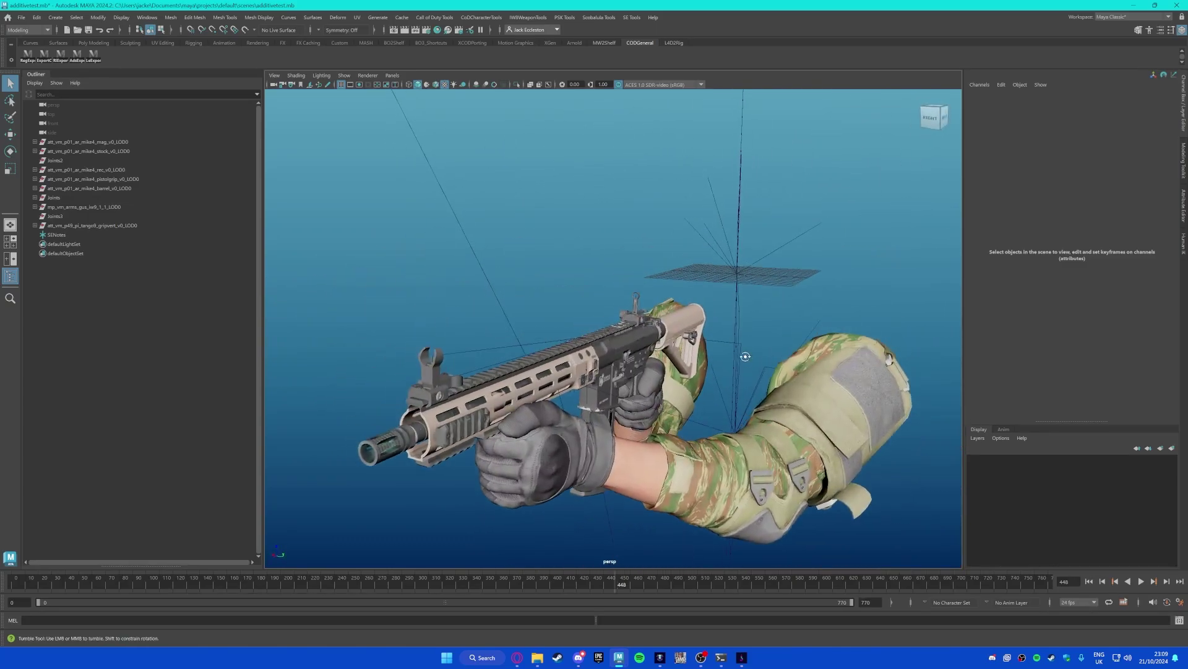
left_click_drag(745, 357, 587, 281, "alt")
middle_click_drag(627, 274, 667, 278, "alt")
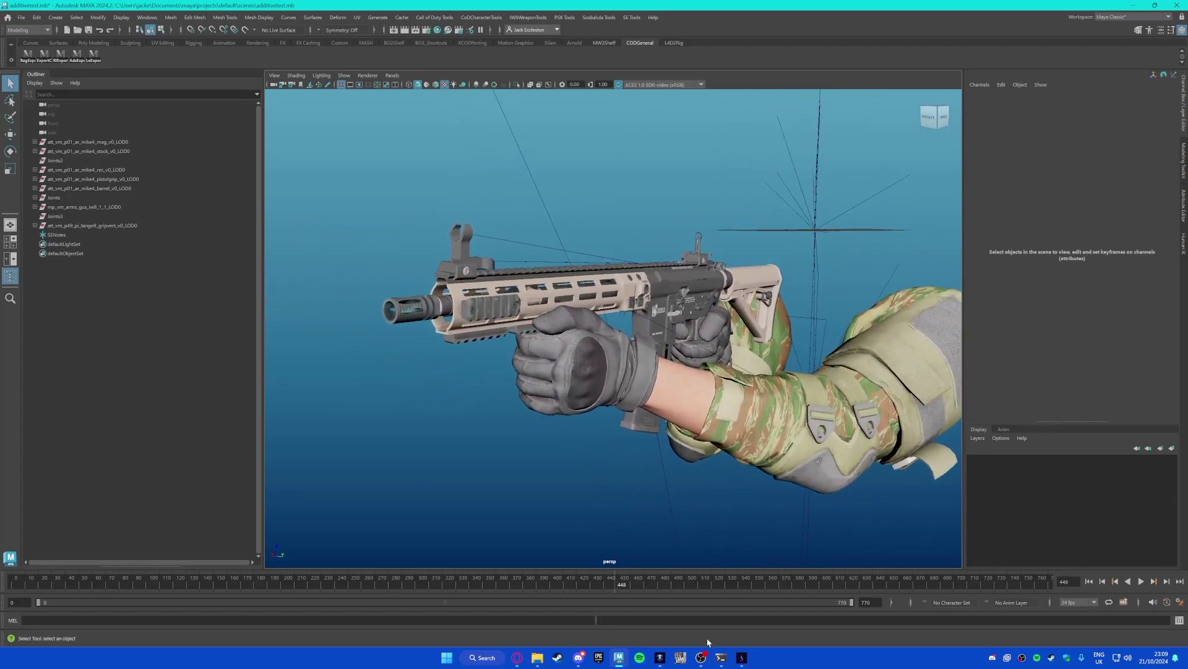